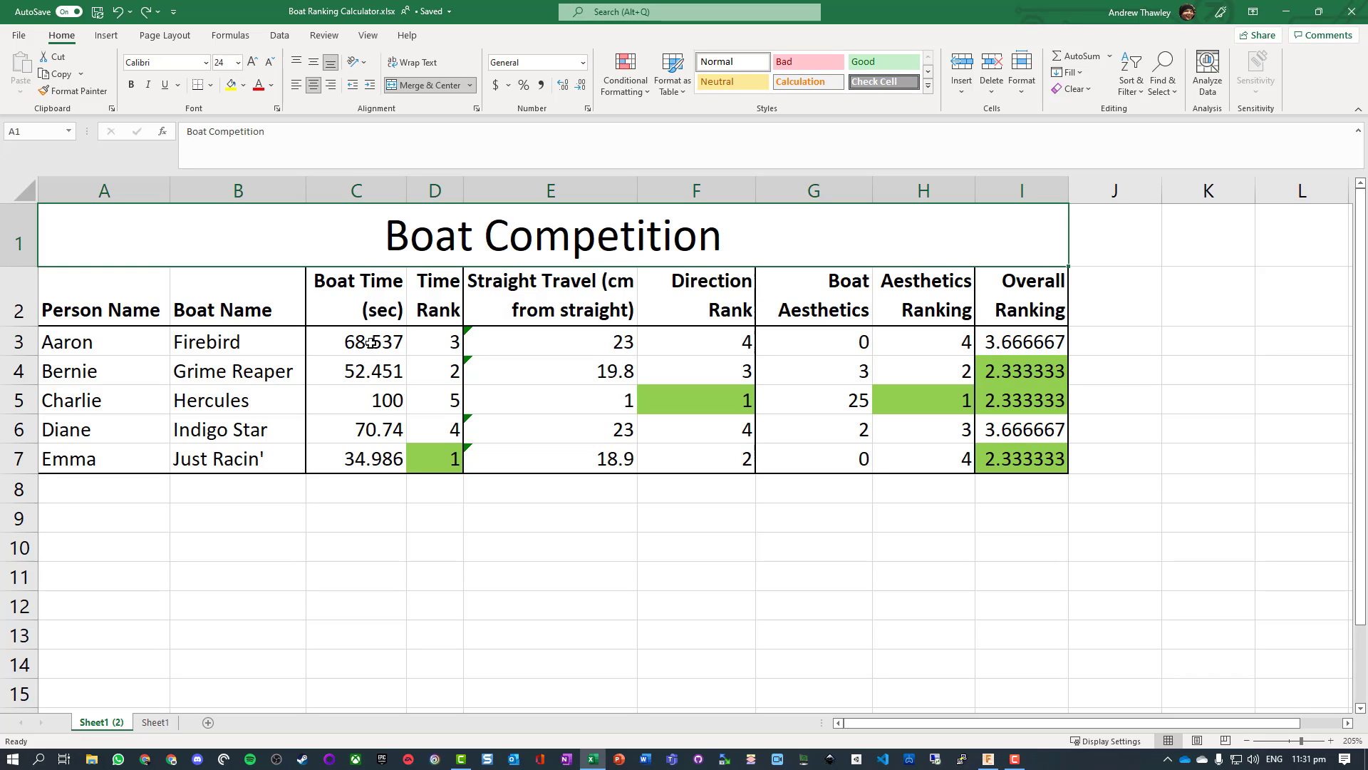
Inspect the Boat Time values and the Time Rank formula in the existing table
{"action": "left_click_drag", "start_coordinate": [371, 343], "coordinate": [421, 452]}
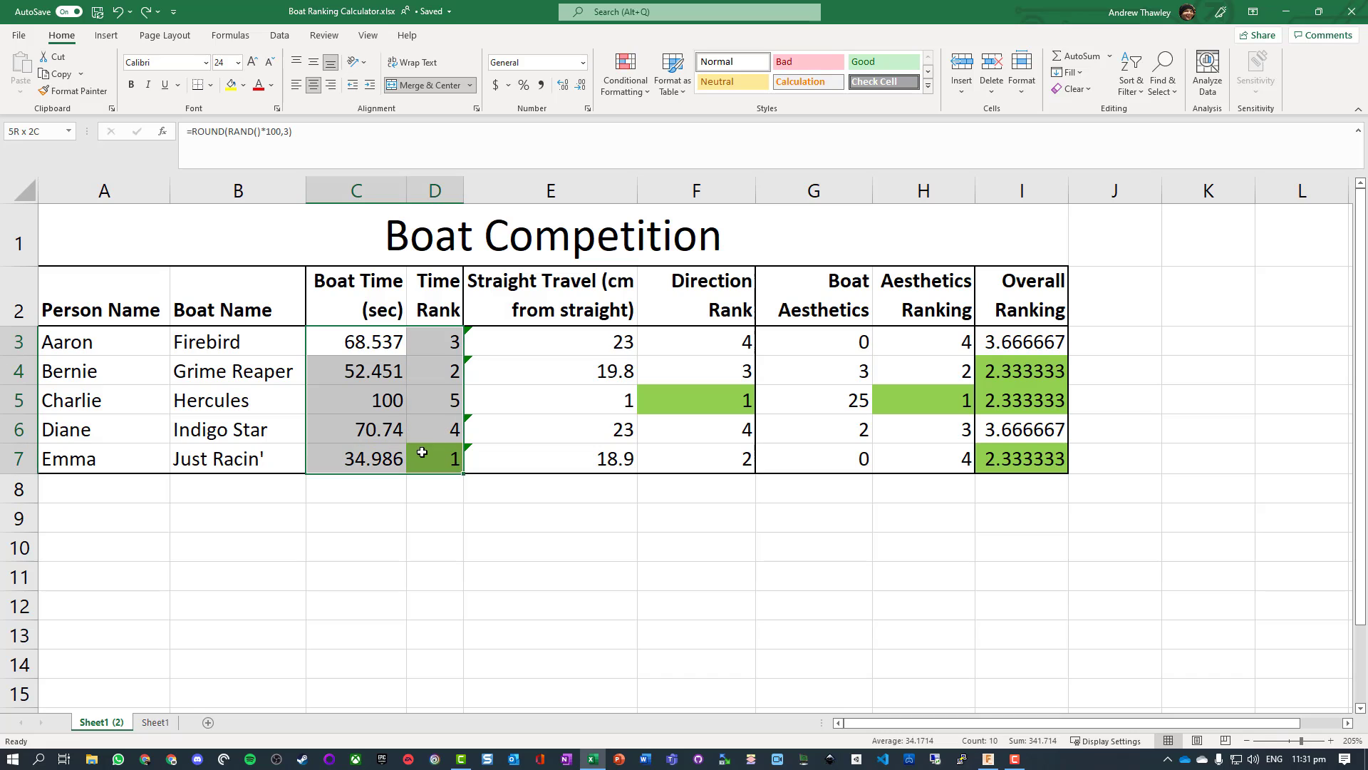
{"action": "left_click", "coordinate": [351, 297]}
{"action": "left_click", "coordinate": [354, 341]}
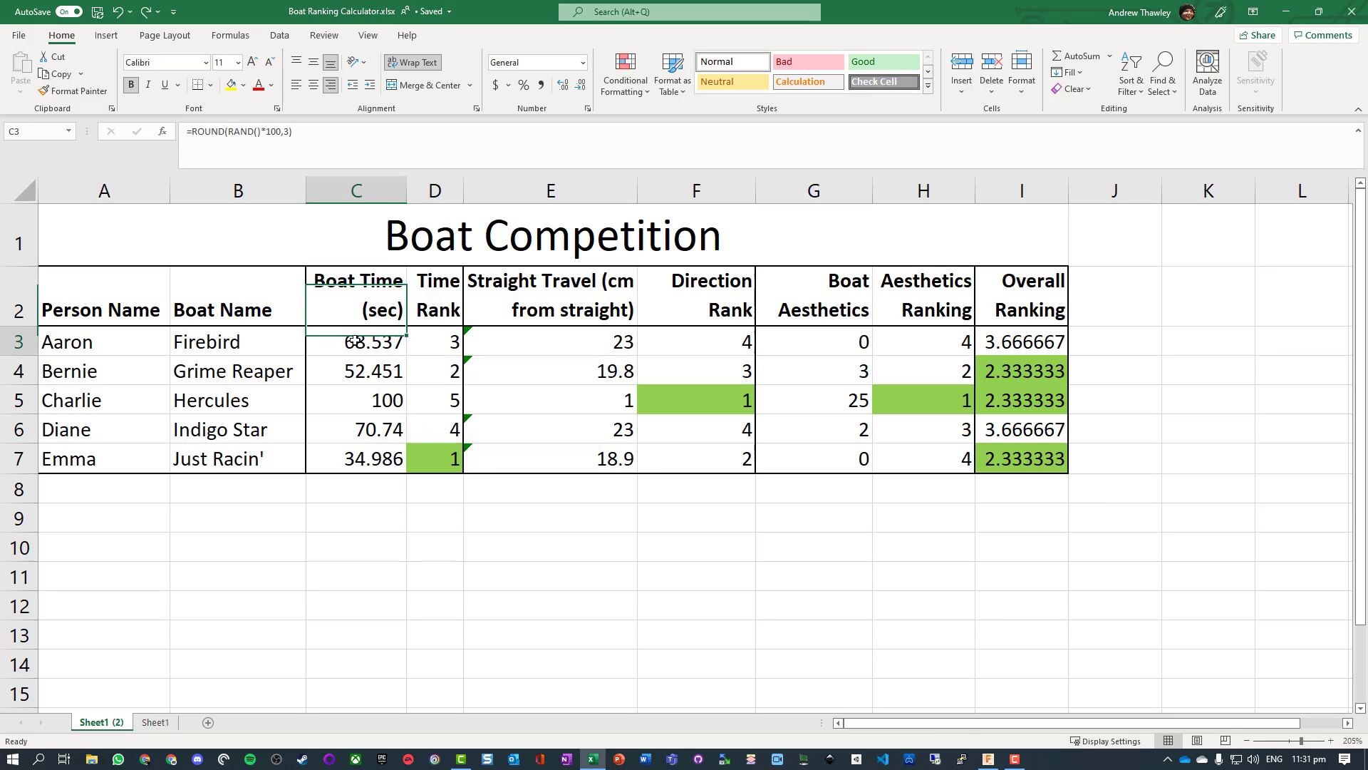
{"action": "left_click_drag", "start_coordinate": [355, 342], "coordinate": [436, 342]}
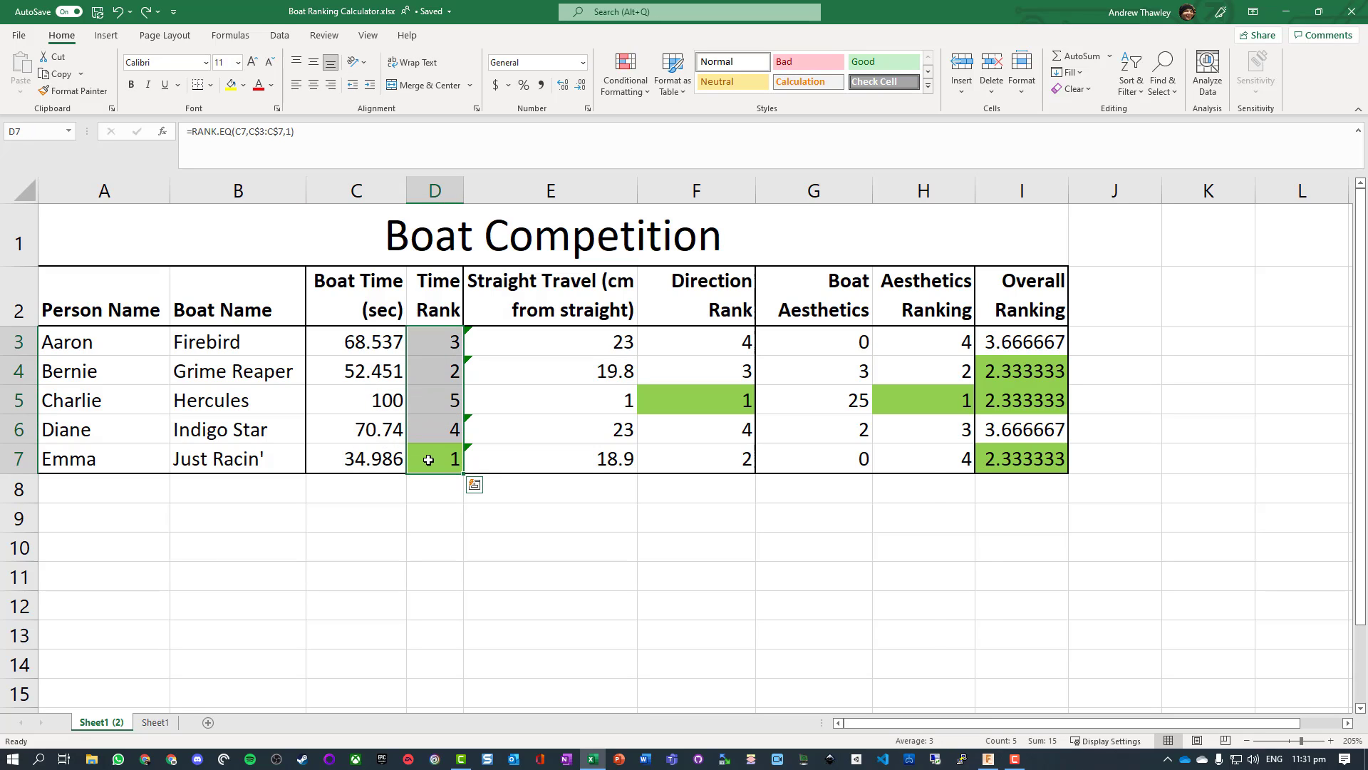
{"action": "left_click", "coordinate": [401, 461]}
{"action": "left_click", "coordinate": [440, 464]}
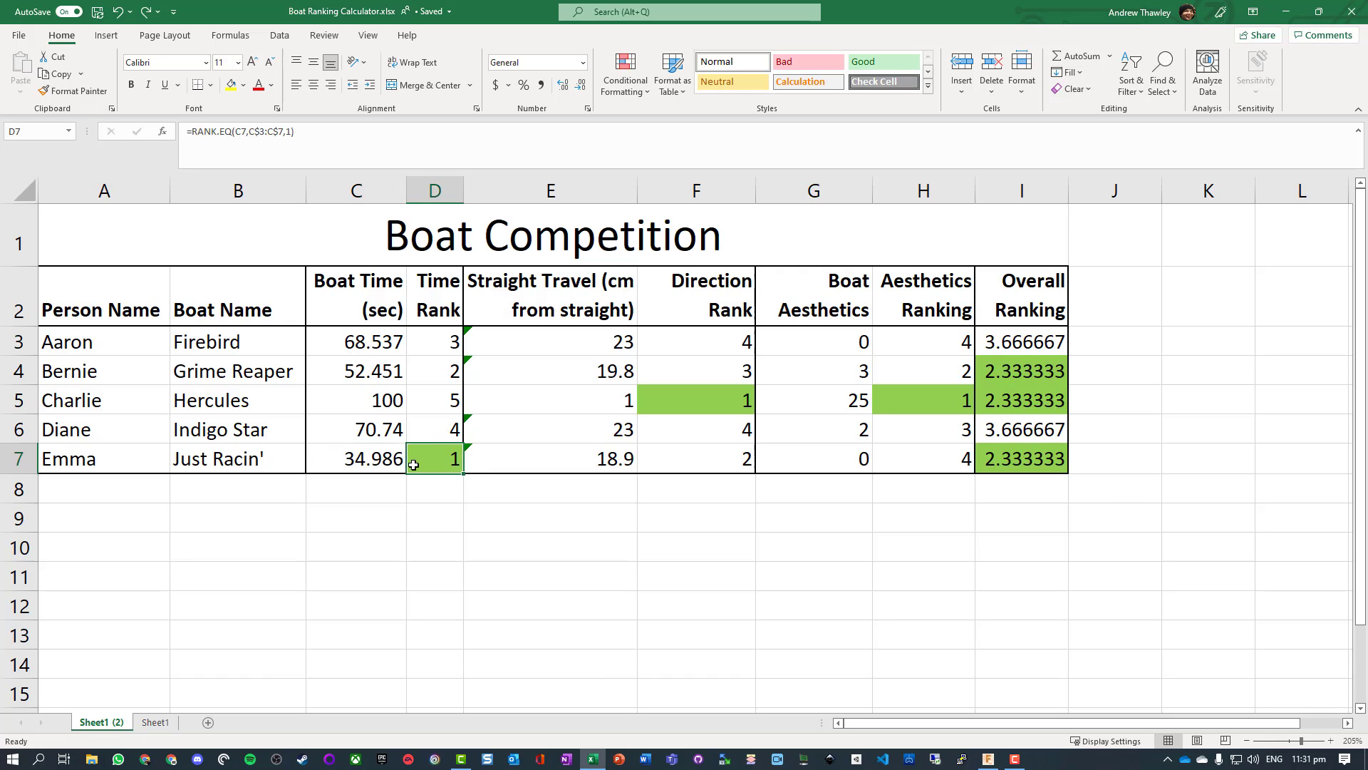
Review the straight travel, direction rank, aesthetics and overall ranking values and formulas
{"action": "left_click_drag", "start_coordinate": [575, 337], "coordinate": [702, 458]}
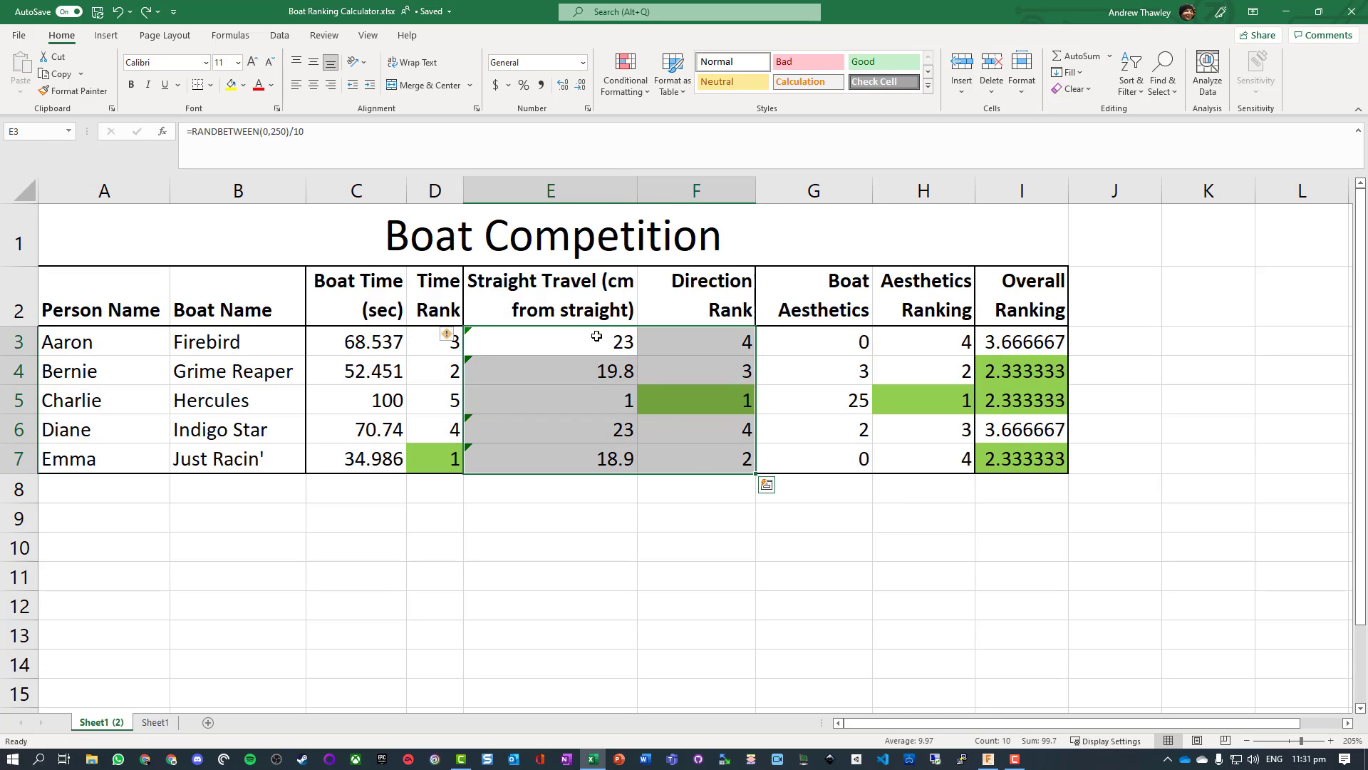
{"action": "left_click", "coordinate": [615, 394]}
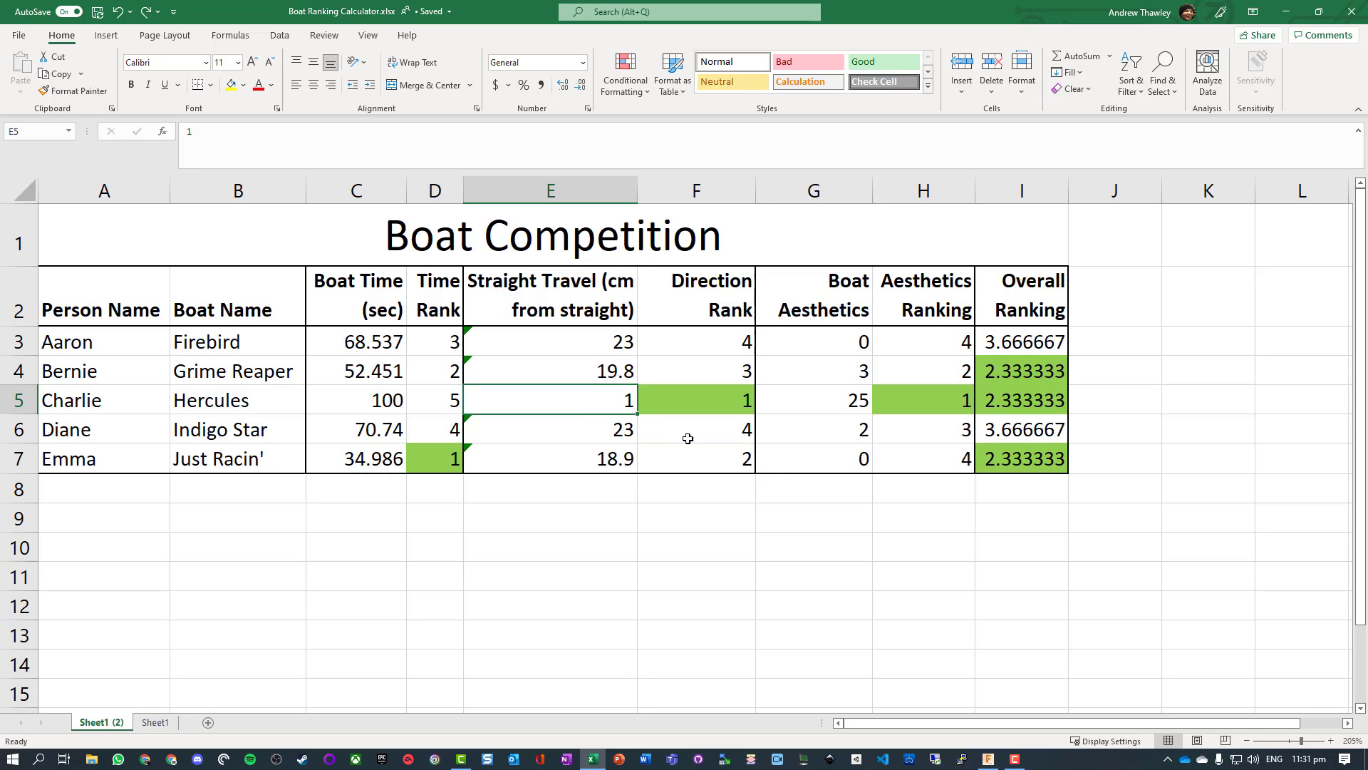
{"action": "left_click_drag", "start_coordinate": [715, 343], "coordinate": [724, 465]}
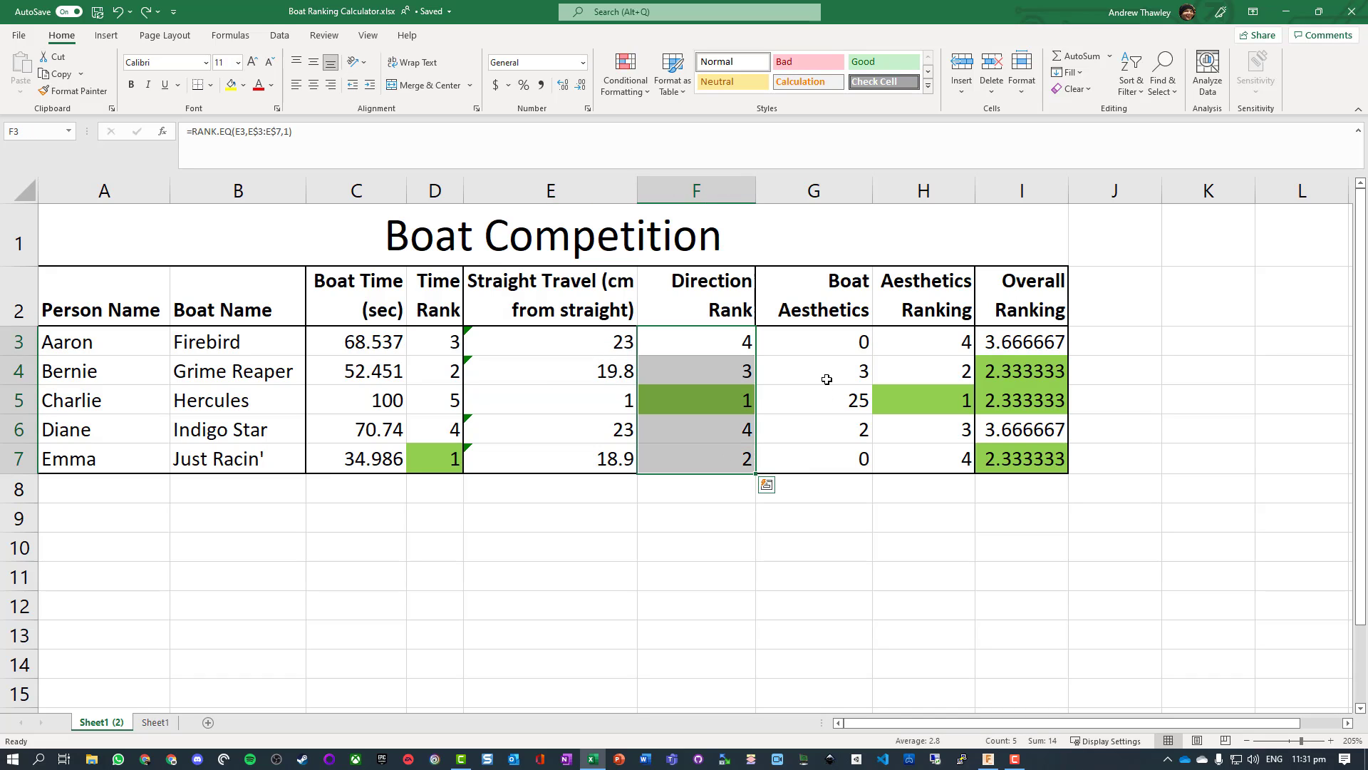
{"action": "left_click_drag", "start_coordinate": [835, 343], "coordinate": [917, 460]}
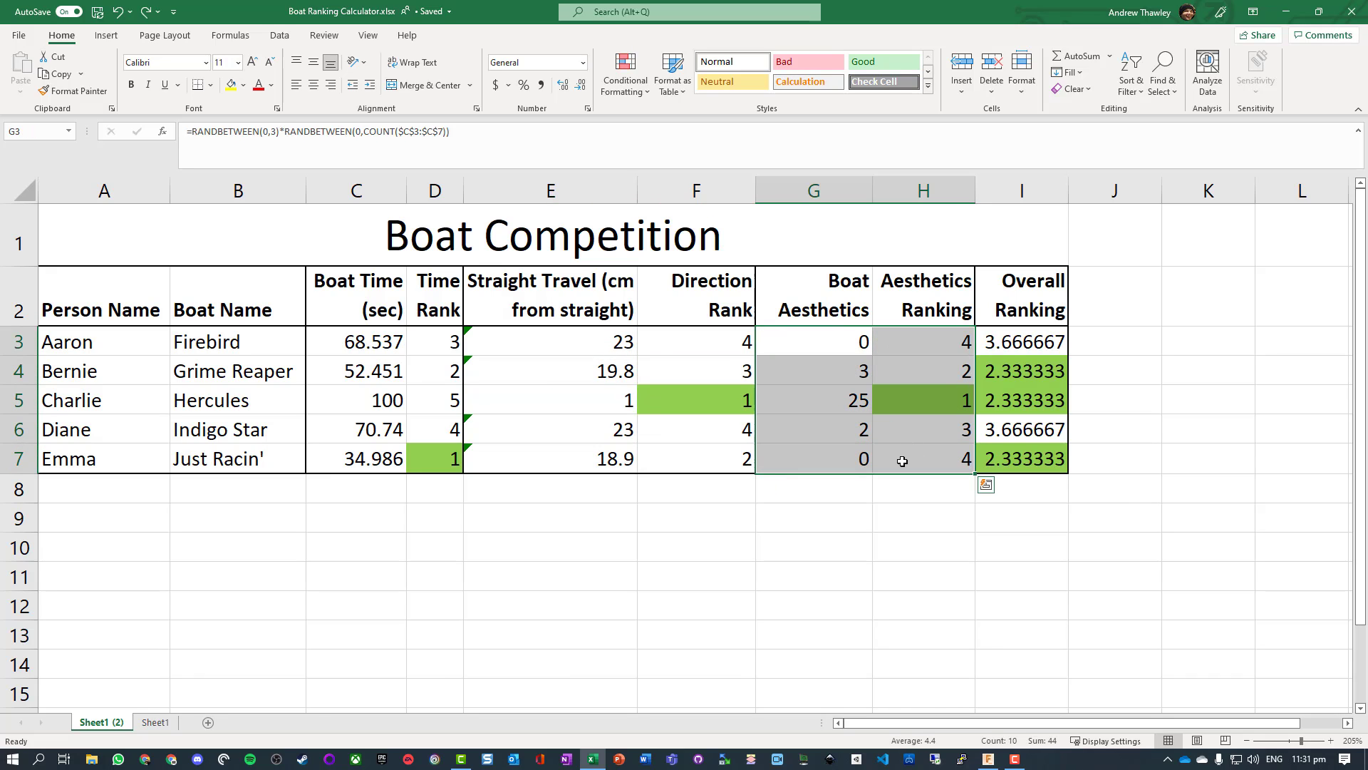
{"action": "left_click", "coordinate": [831, 404]}
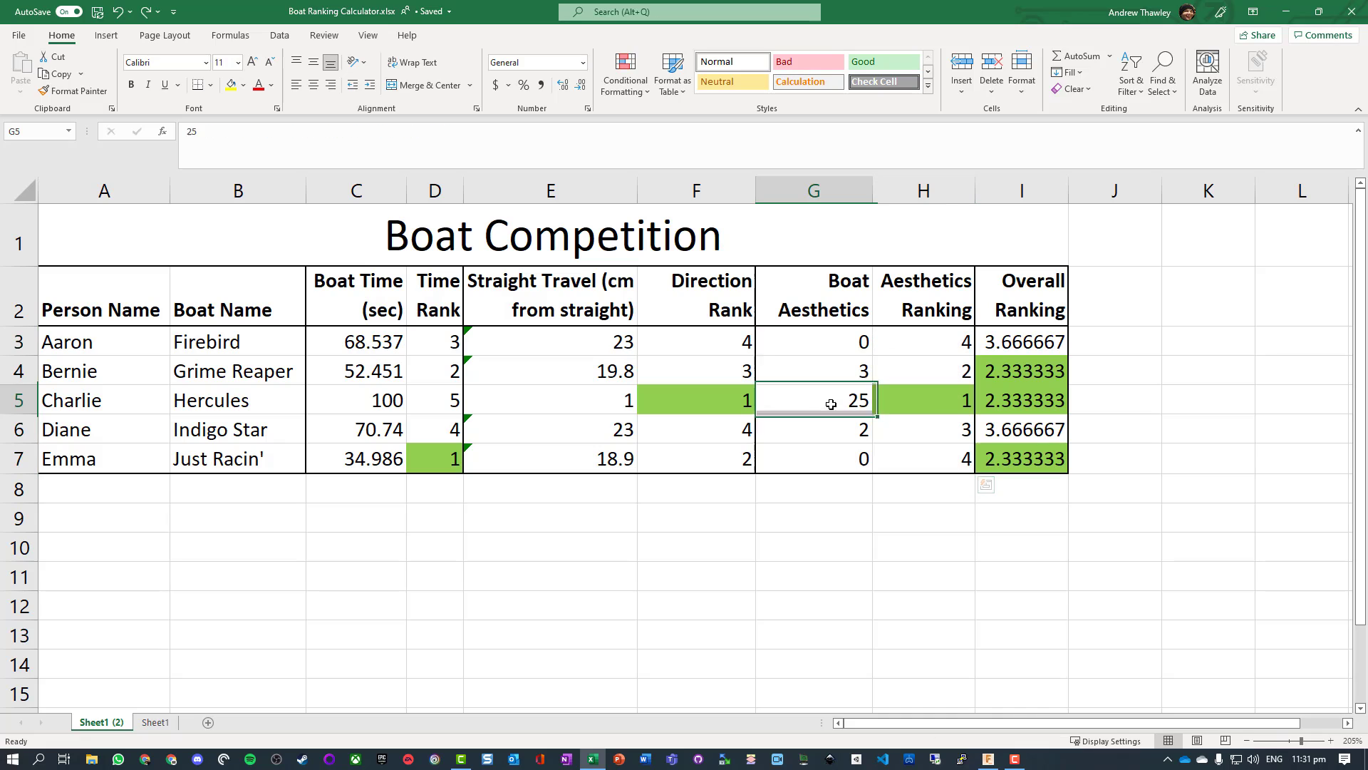
{"action": "left_click", "coordinate": [950, 399]}
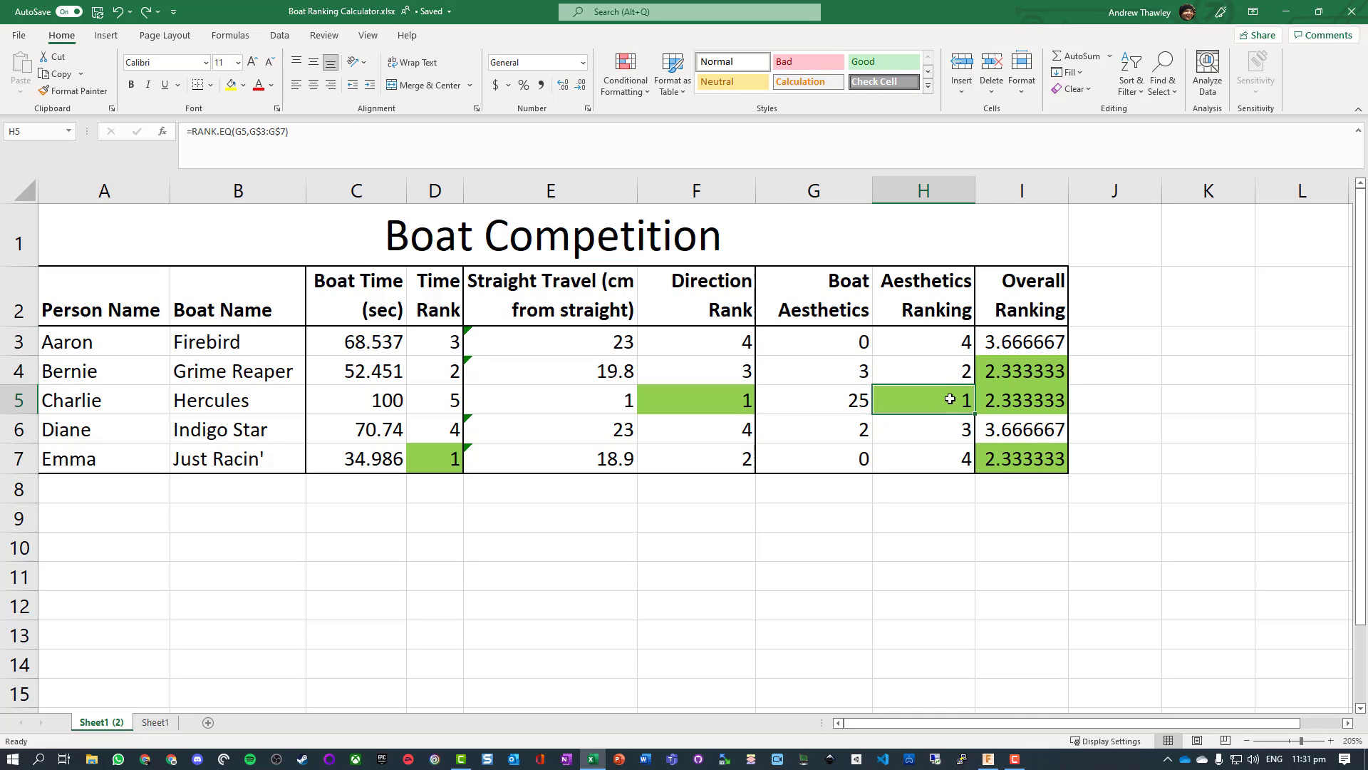
{"action": "left_click_drag", "start_coordinate": [1013, 336], "coordinate": [1026, 462]}
{"action": "left_click", "coordinate": [1009, 371]}
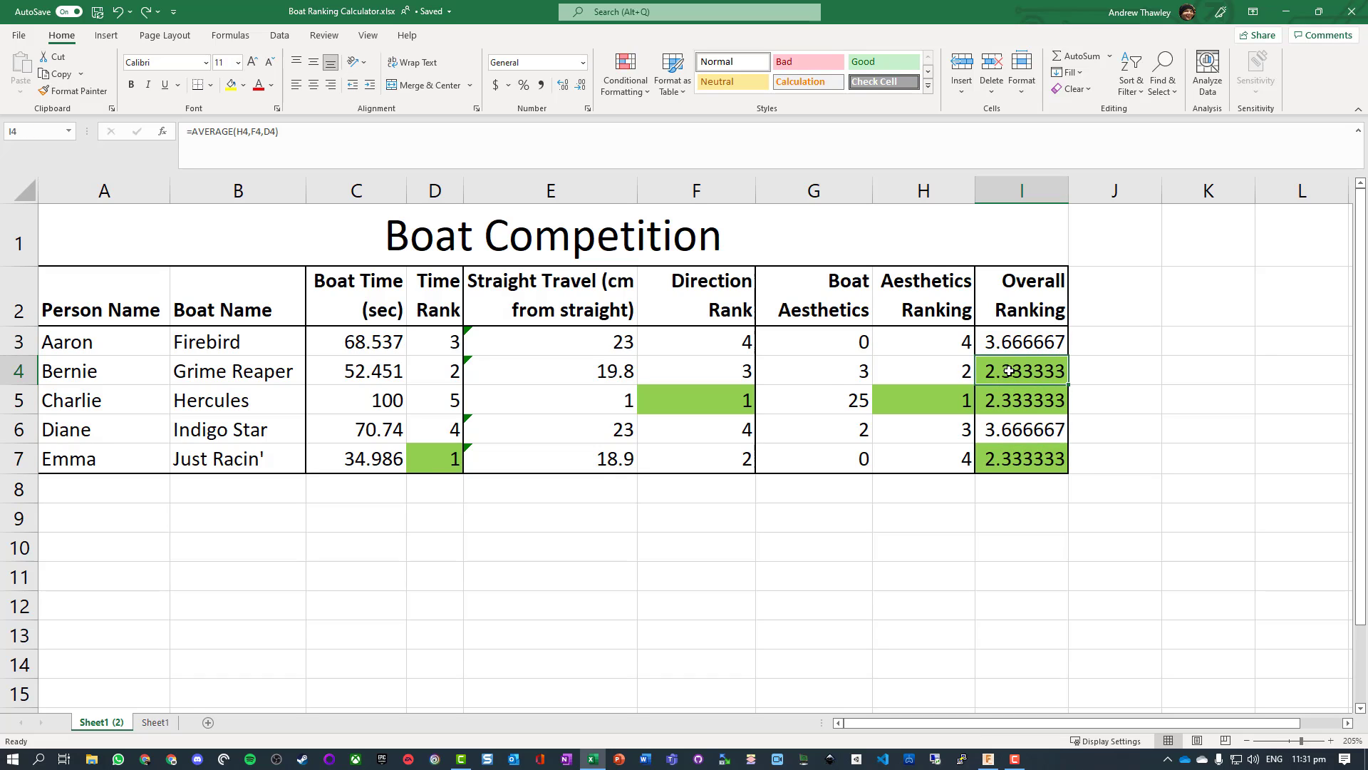
Demonstrate range references in I4's AVERAGE formula, then cancel the edit unchanged
{"action": "left_click_drag", "start_coordinate": [192, 131], "coordinate": [370, 131]}
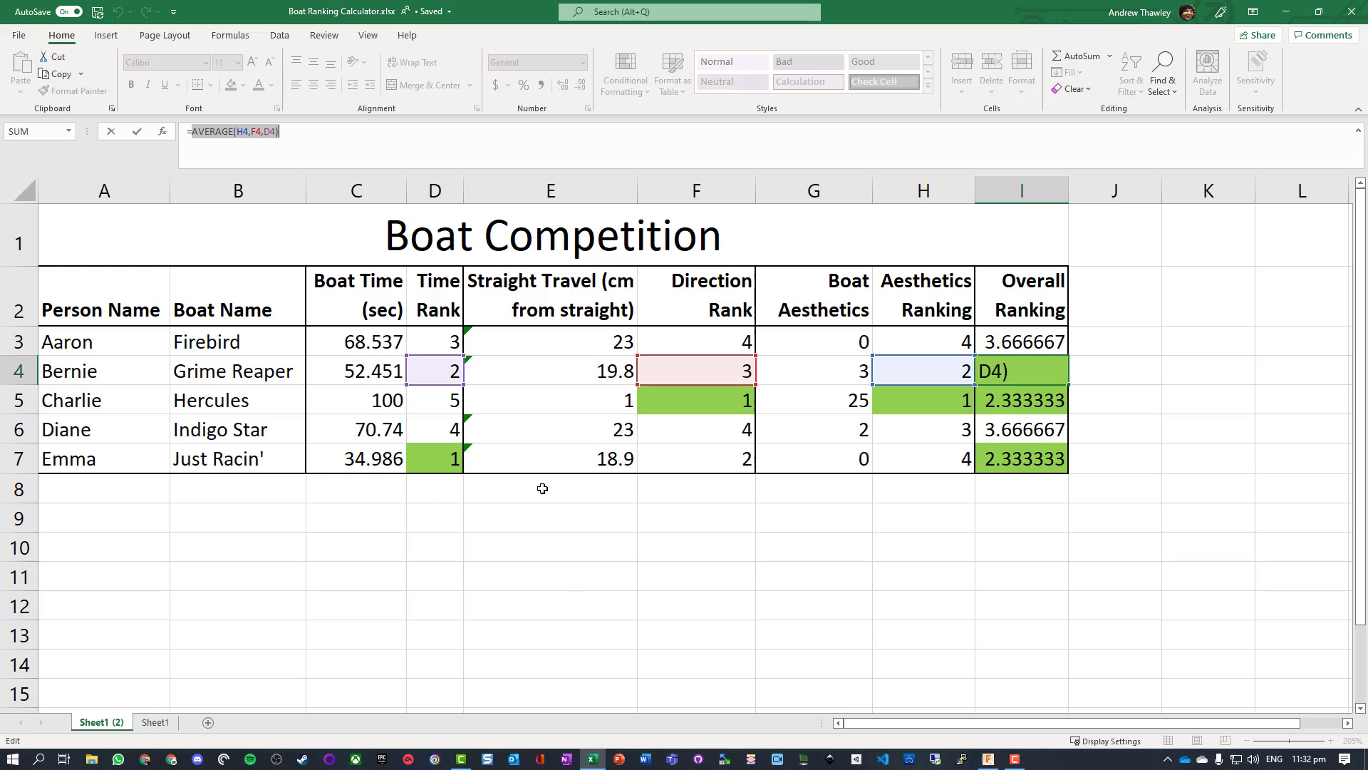
{"action": "left_click_drag", "start_coordinate": [14, 458], "coordinate": [10, 346]}
{"action": "left_click", "coordinate": [606, 429]}
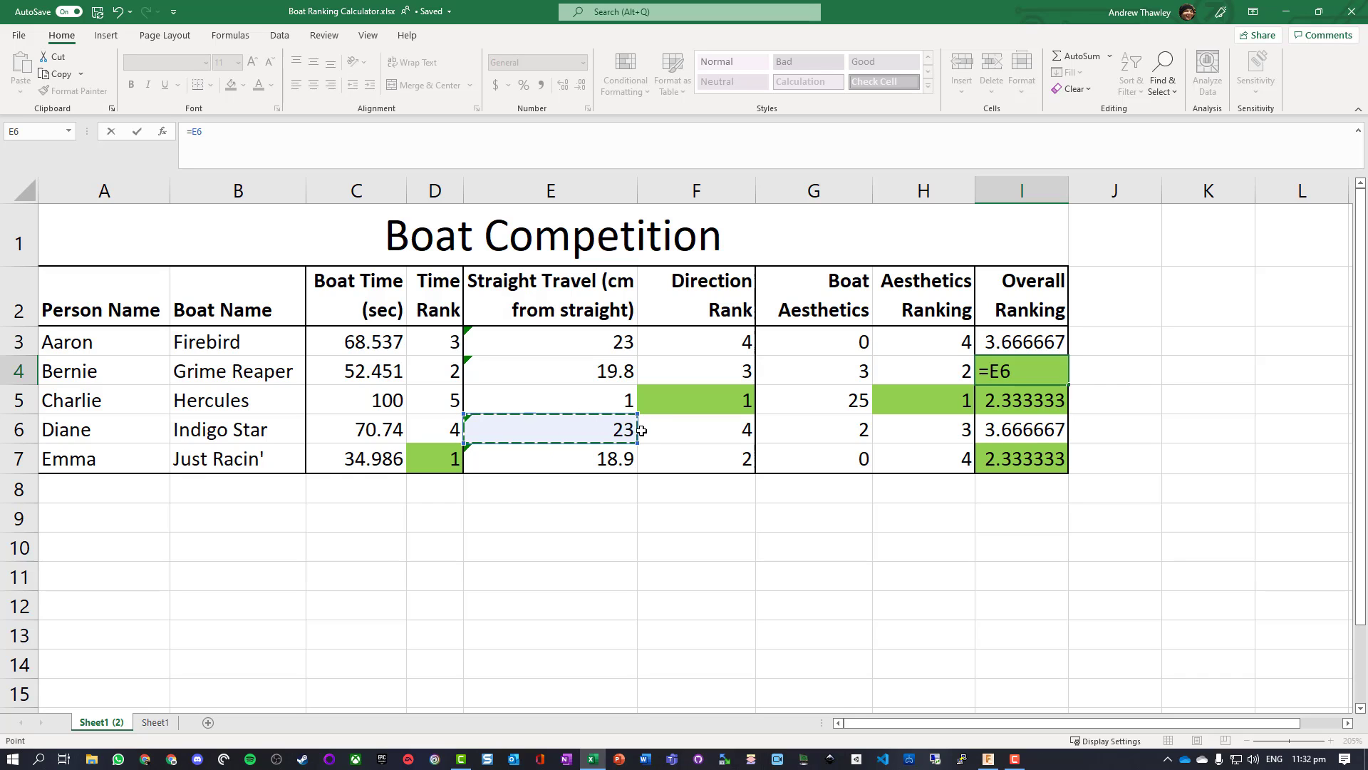
{"action": "left_click_drag", "start_coordinate": [77, 298], "coordinate": [941, 444]}
{"action": "key", "text": "Escape"}
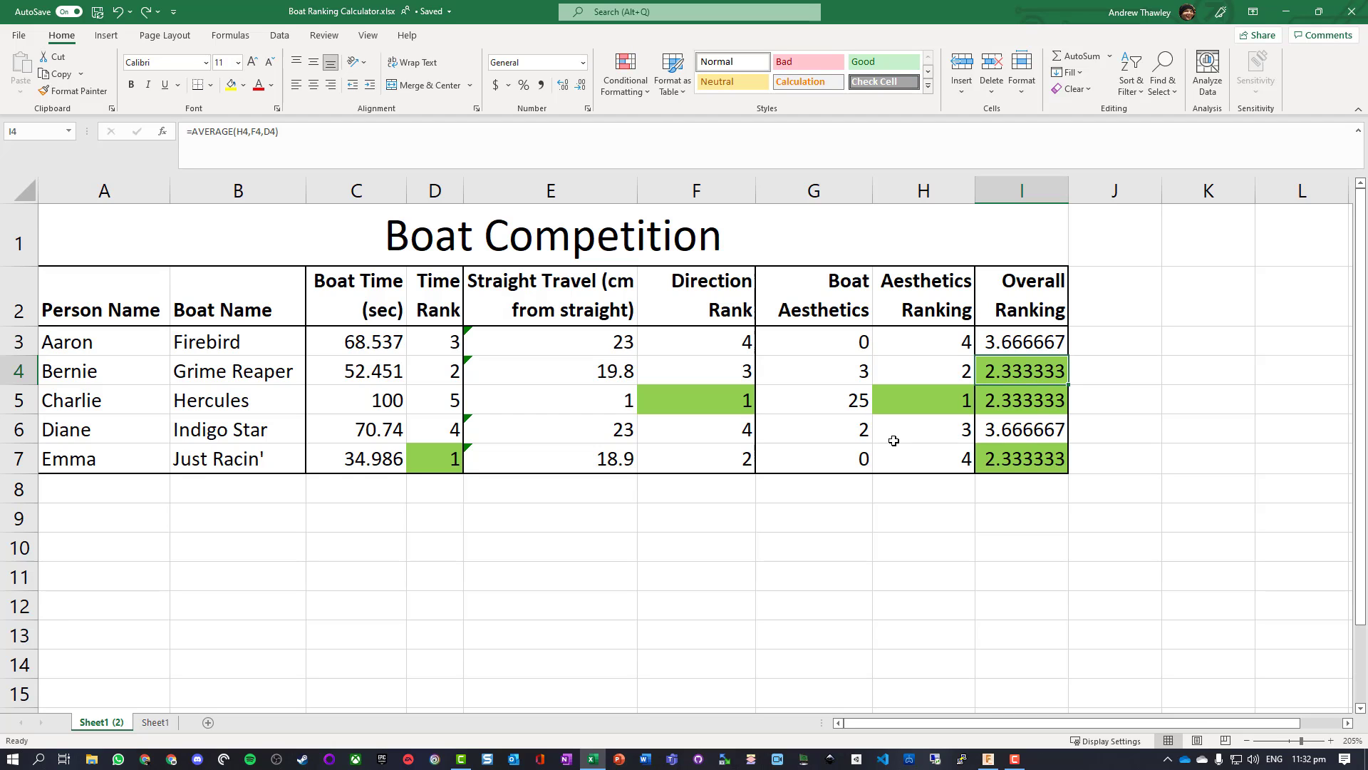
Create a new workbook with the title 'Boat Competition' in A1
{"action": "key", "text": "ctrl+n"}
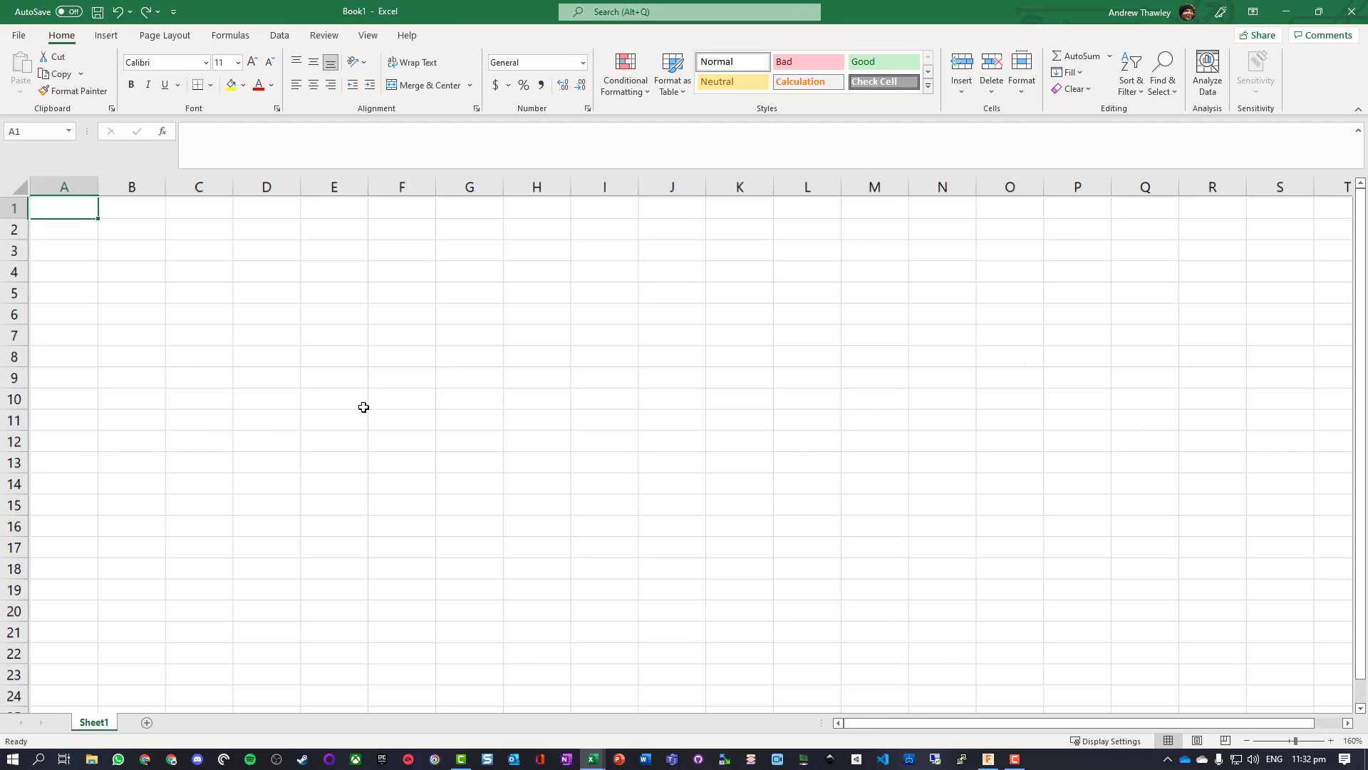
{"action": "scroll", "coordinate": [363, 407], "scroll_direction": "up", "scroll_amount": 8, "text": "ctrl"}
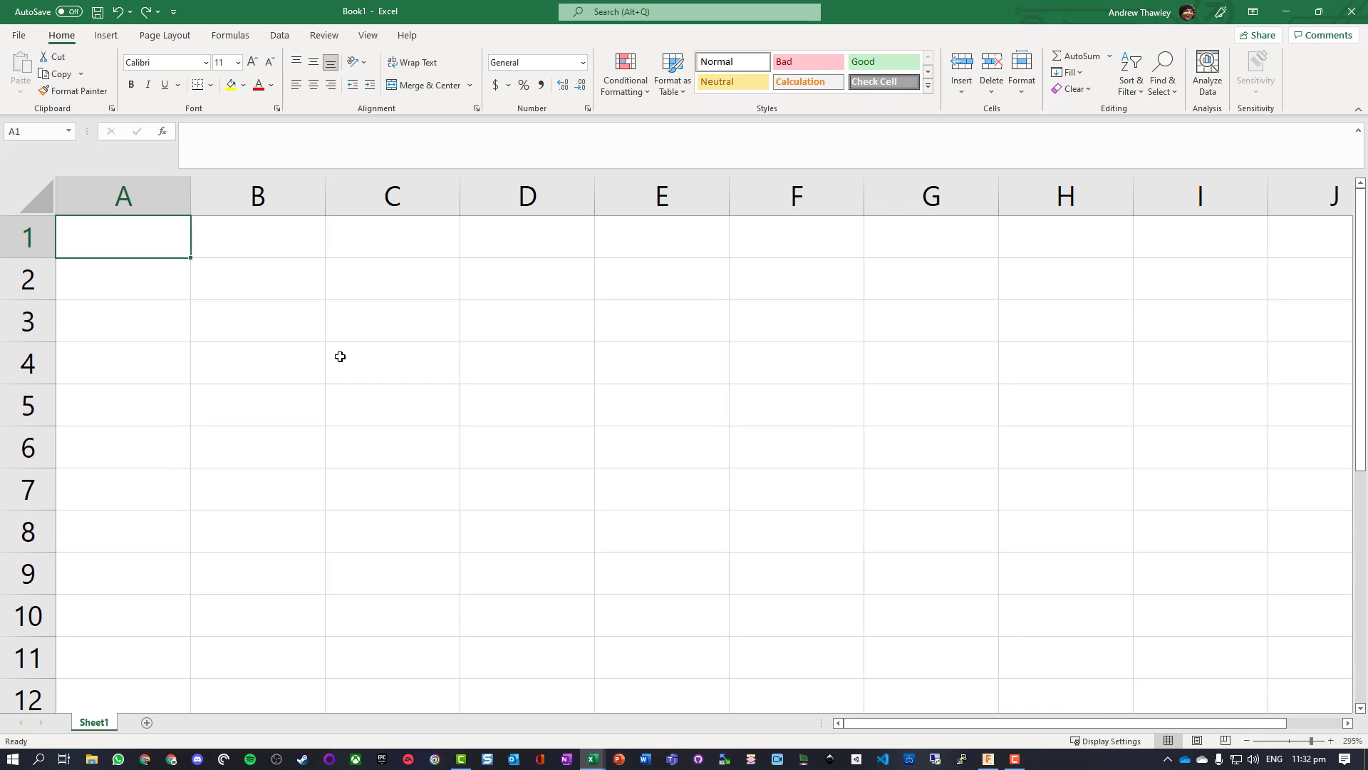
{"action": "type", "text": "Boat "}
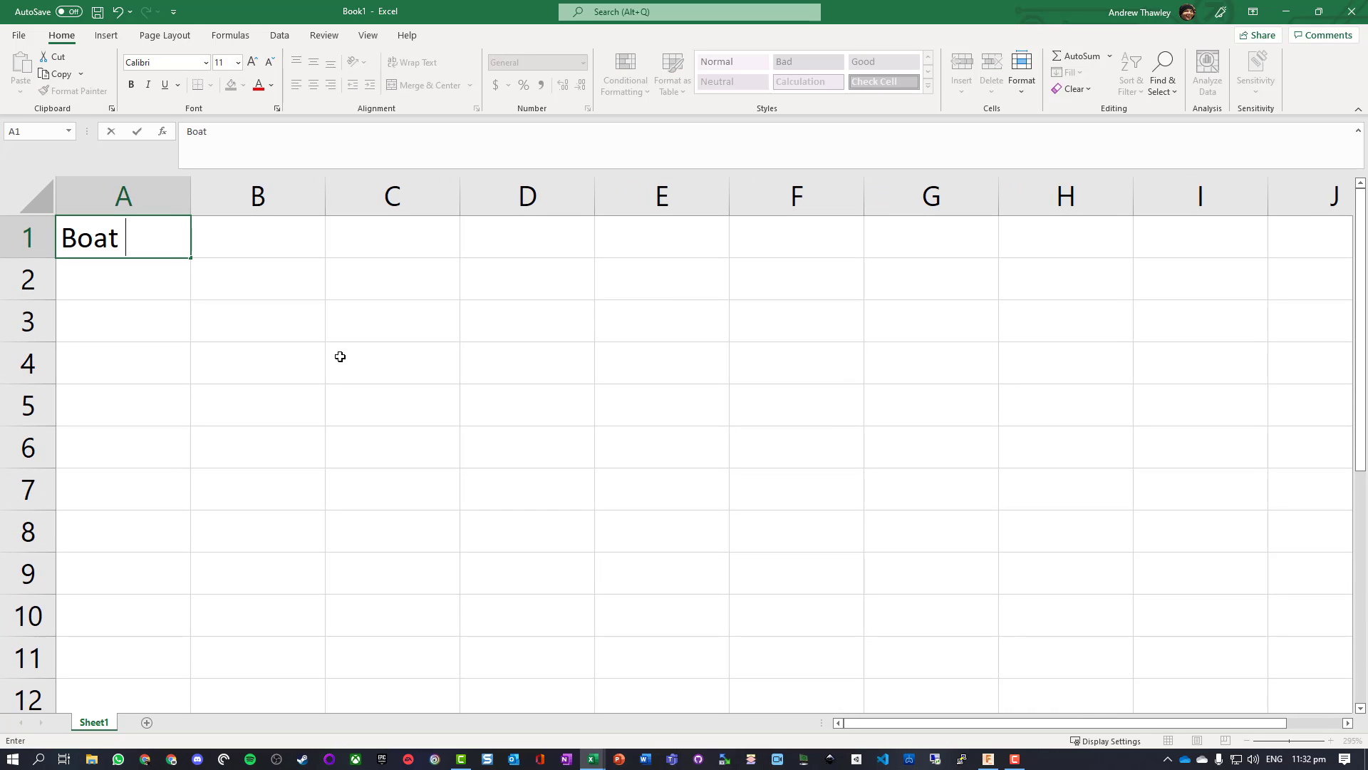
{"action": "type", "text": "Competition"}
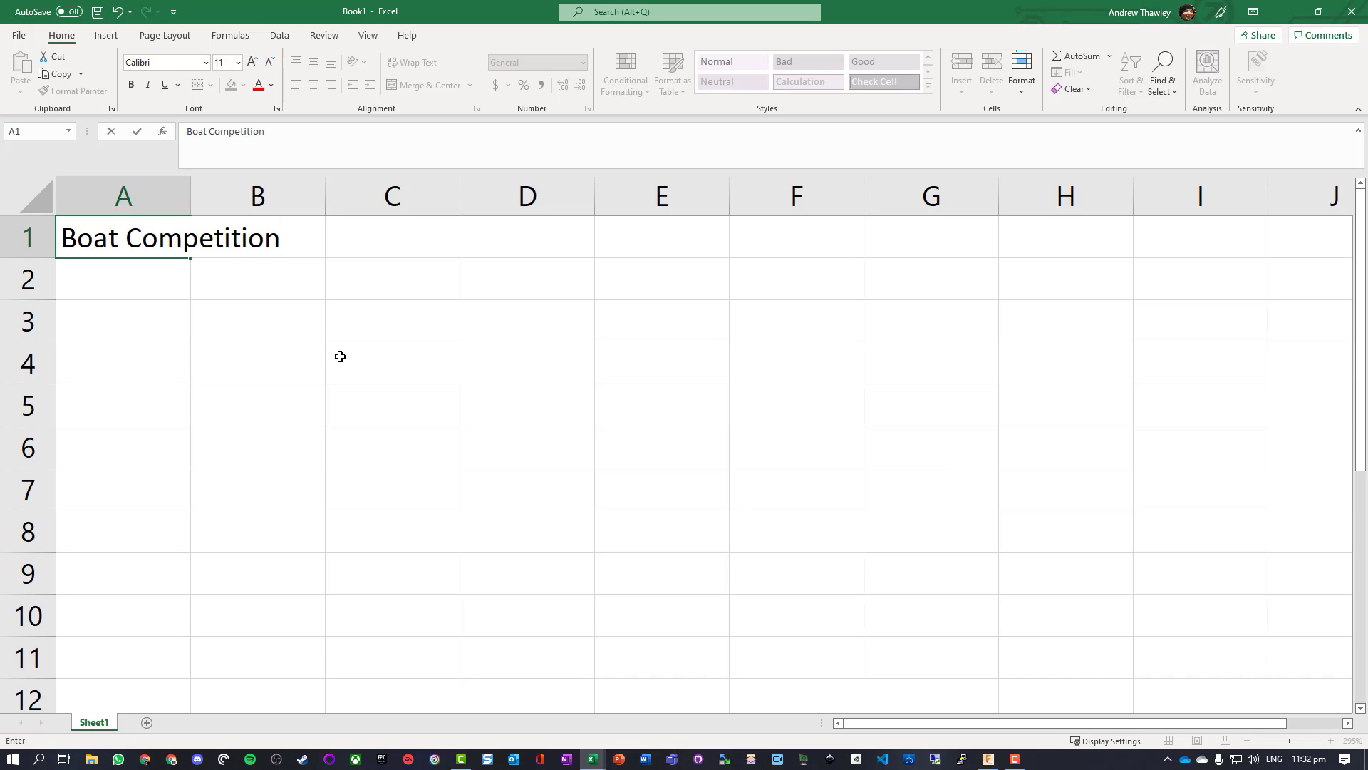
{"action": "key", "text": "Return"}
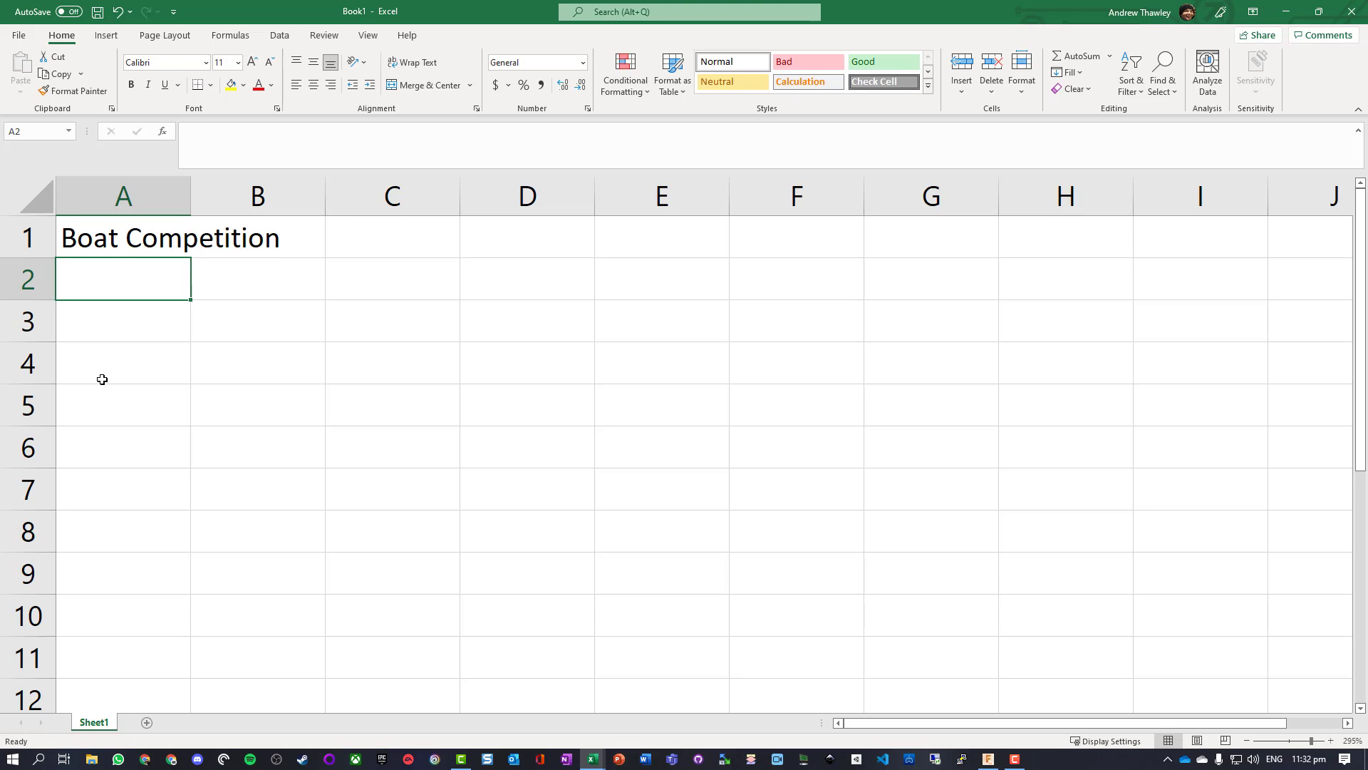
{"action": "left_click", "coordinate": [87, 324]}
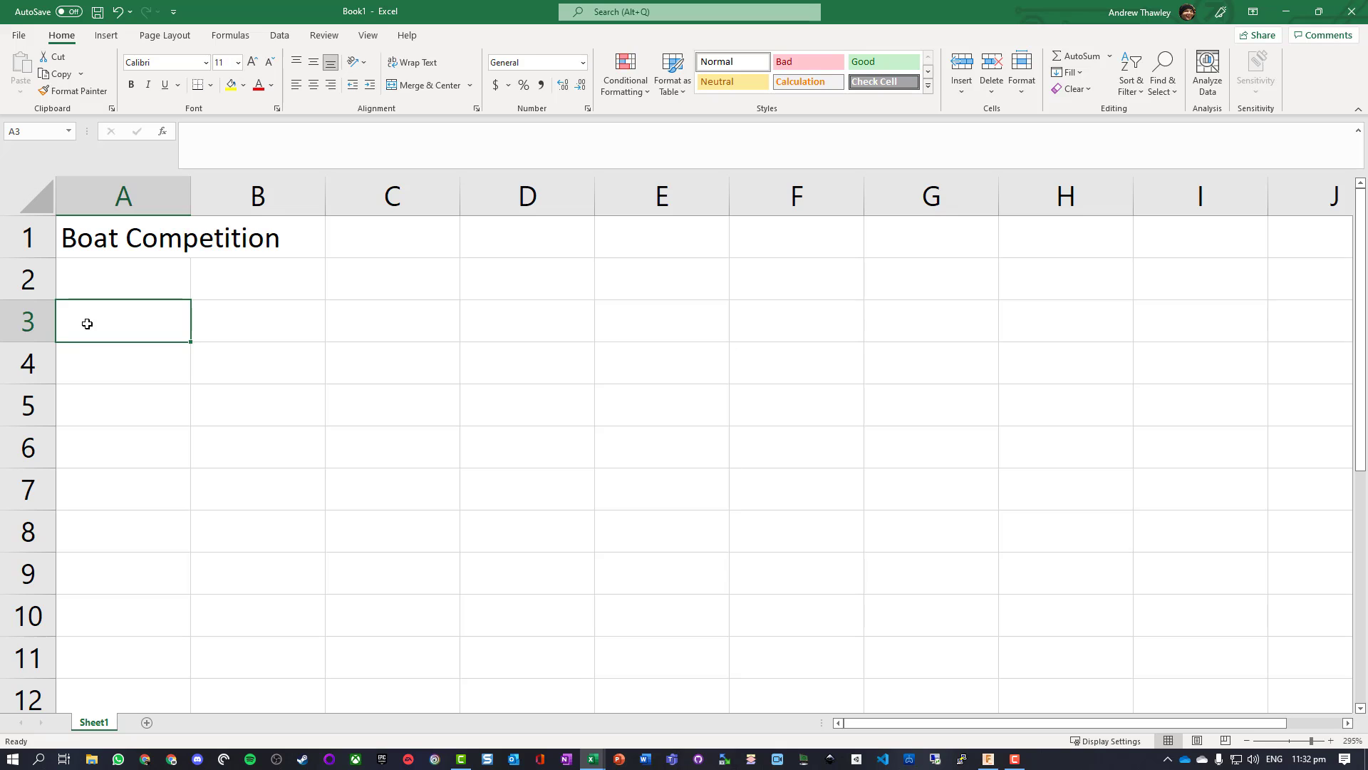
Enter the headings 'Name' in A3 and 'Boat Name' in B3
{"action": "type", "text": "Name"}
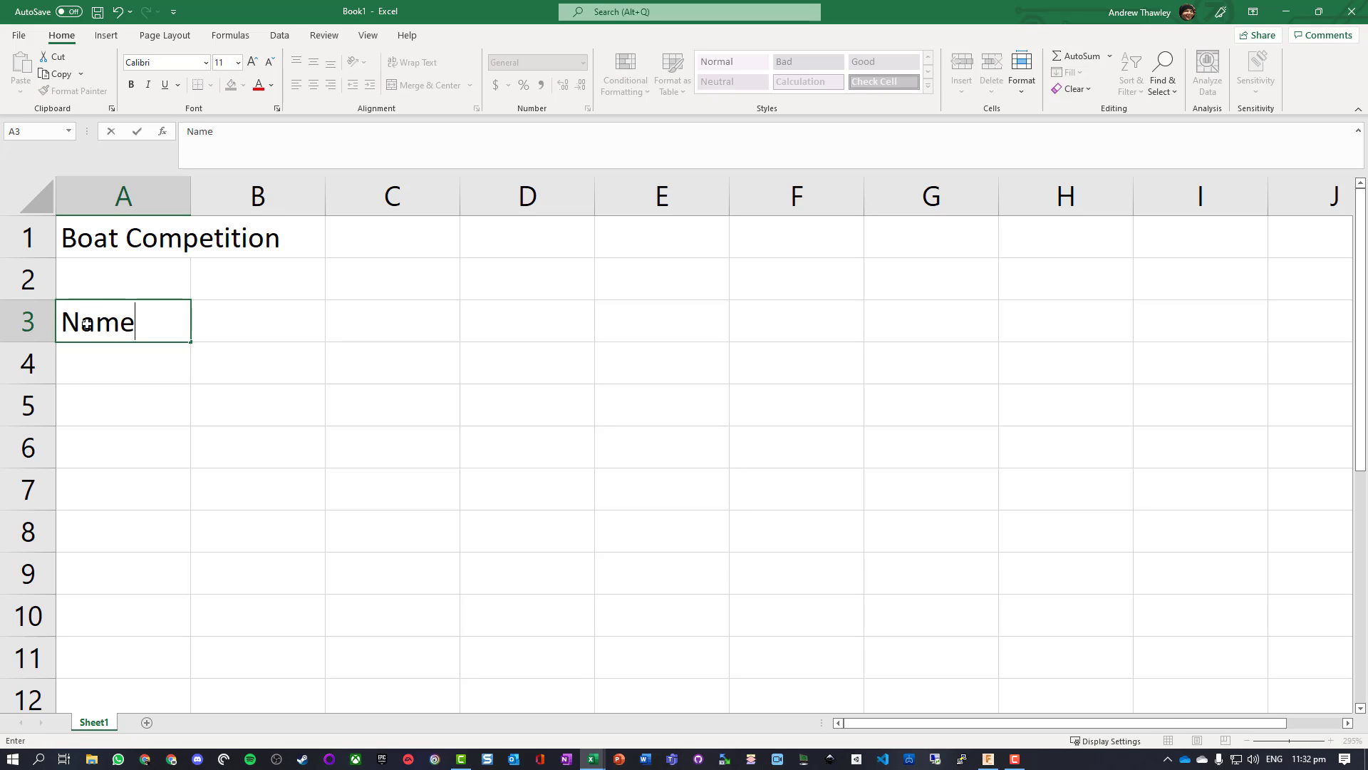
{"action": "key", "text": "Tab"}
{"action": "type", "text": "Boat Name"}
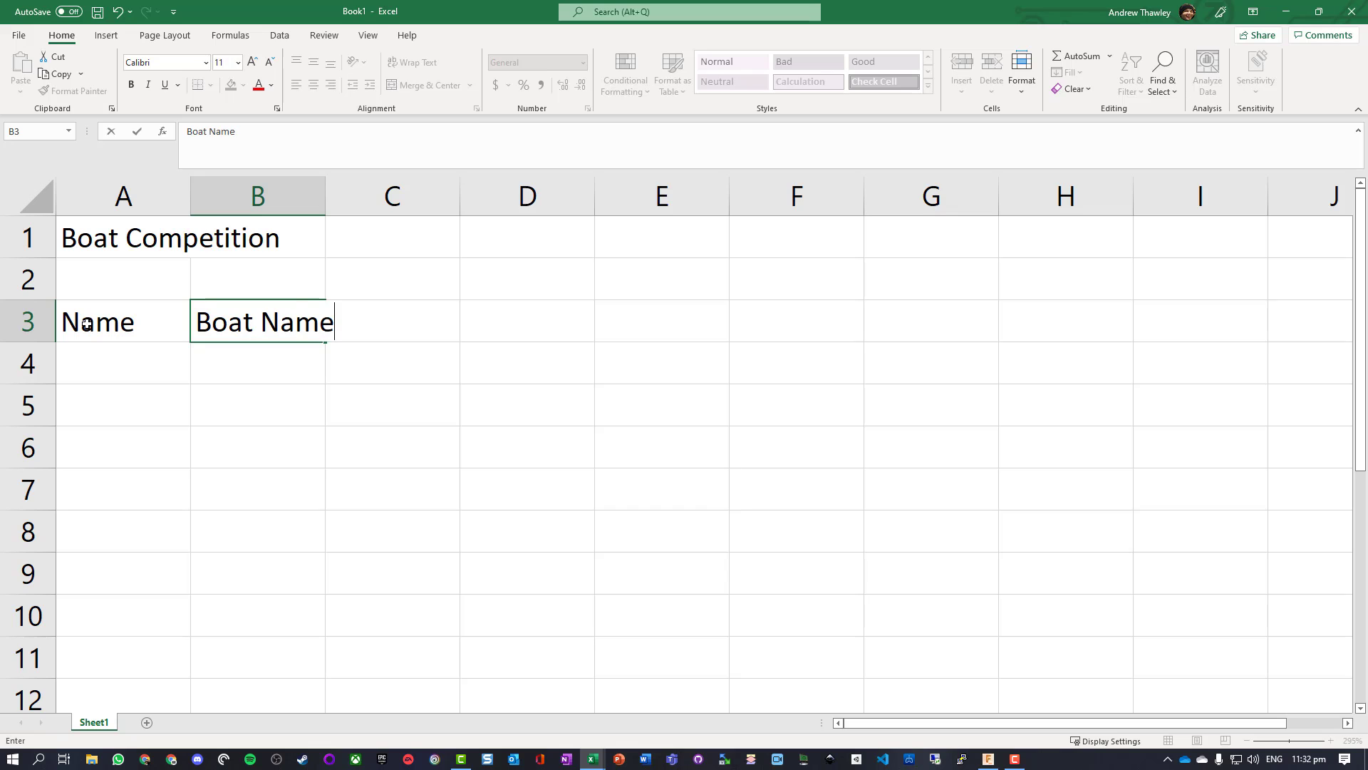
{"action": "key", "text": "Return"}
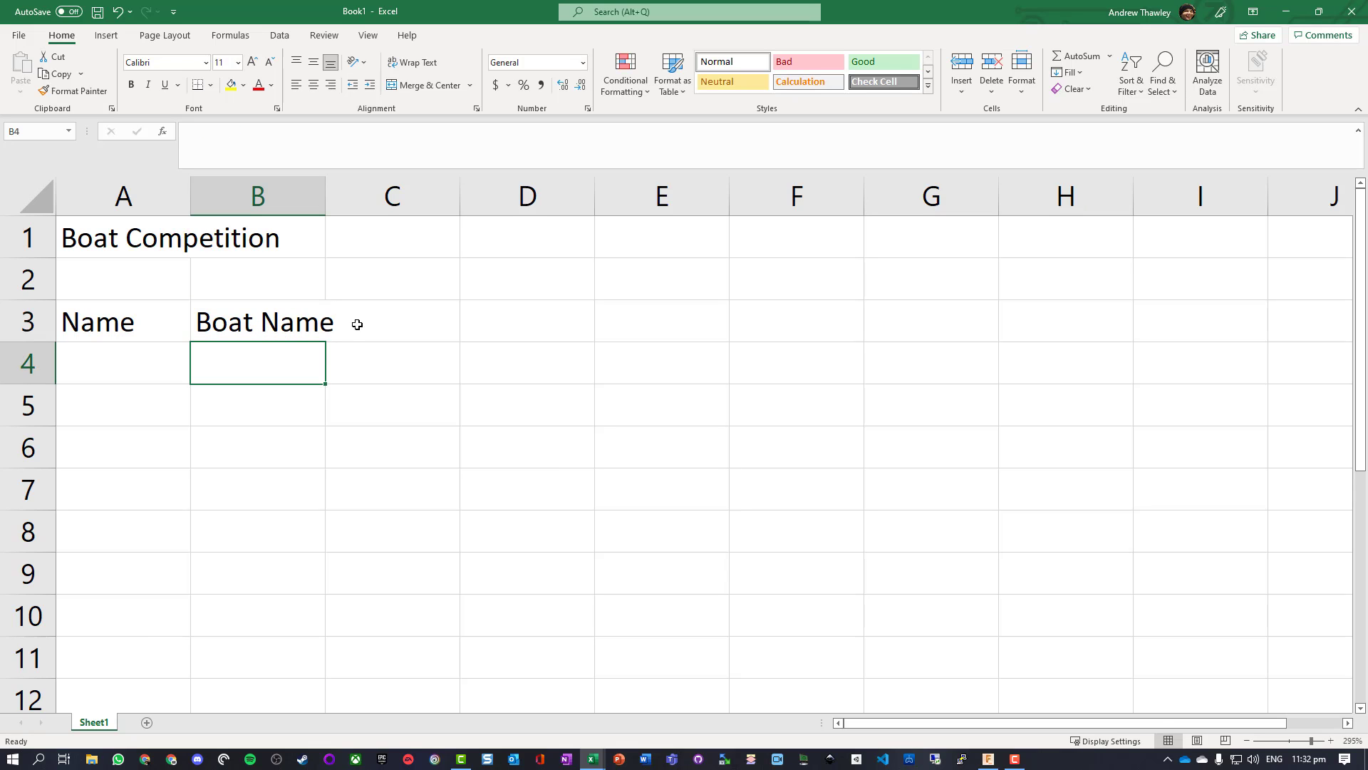
Turn on text wrapping for row 3 and autofit column B to 'Boat Name'
{"action": "left_click", "coordinate": [294, 328]}
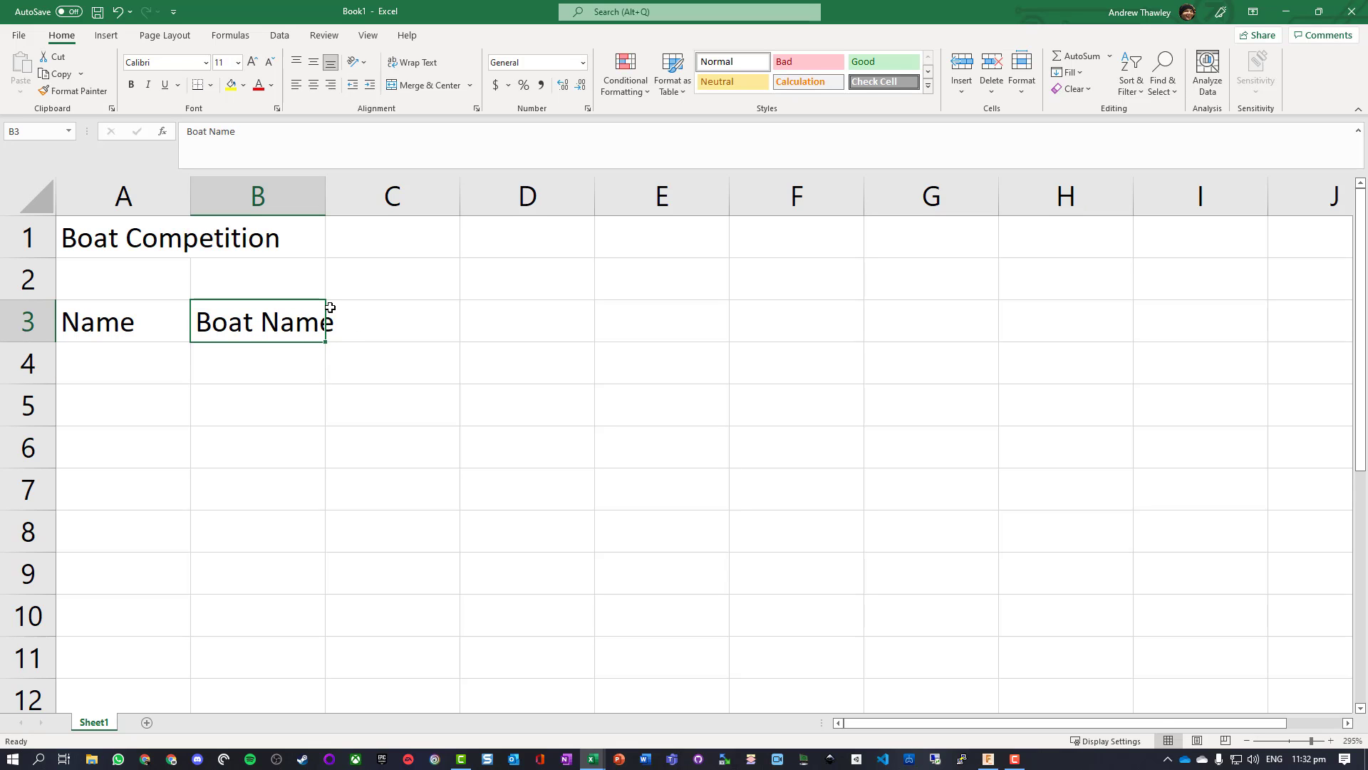
{"action": "double_click", "coordinate": [325, 196]}
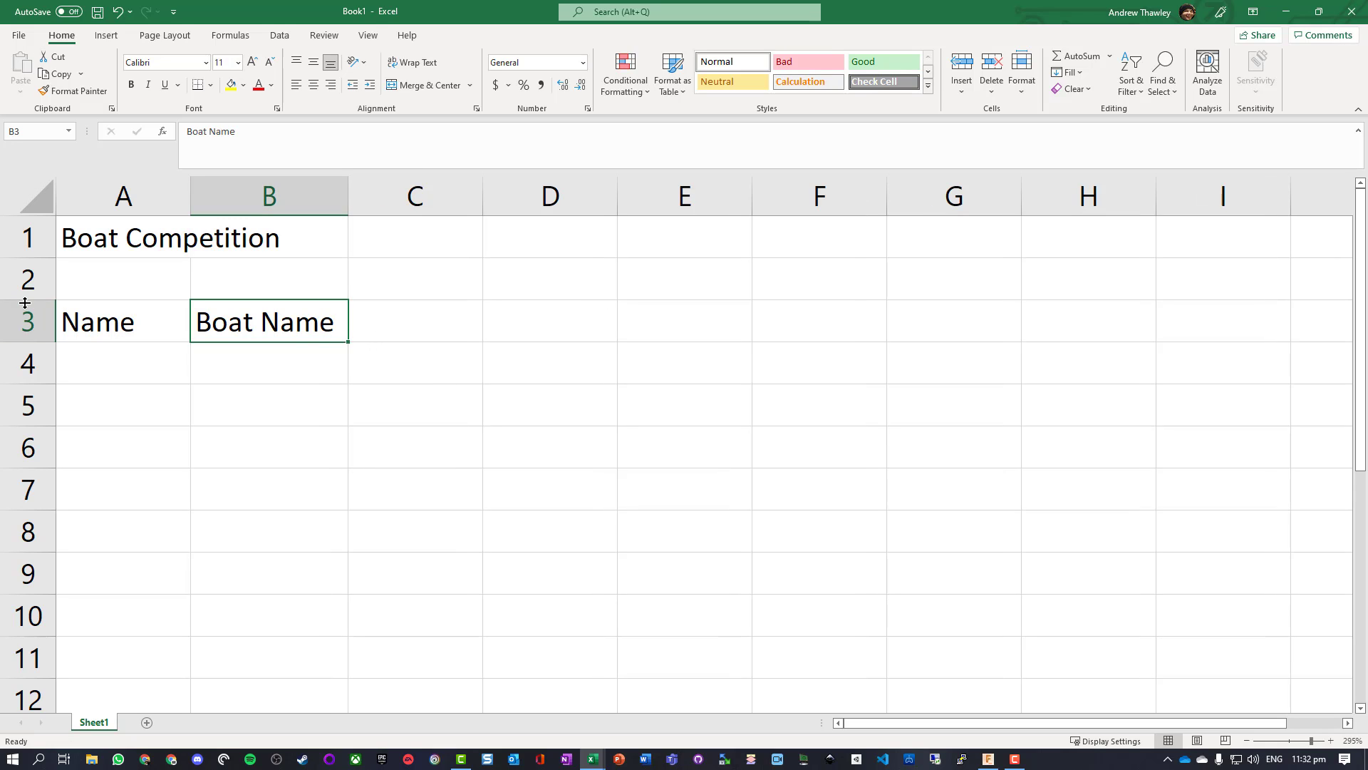
{"action": "left_click", "coordinate": [23, 329]}
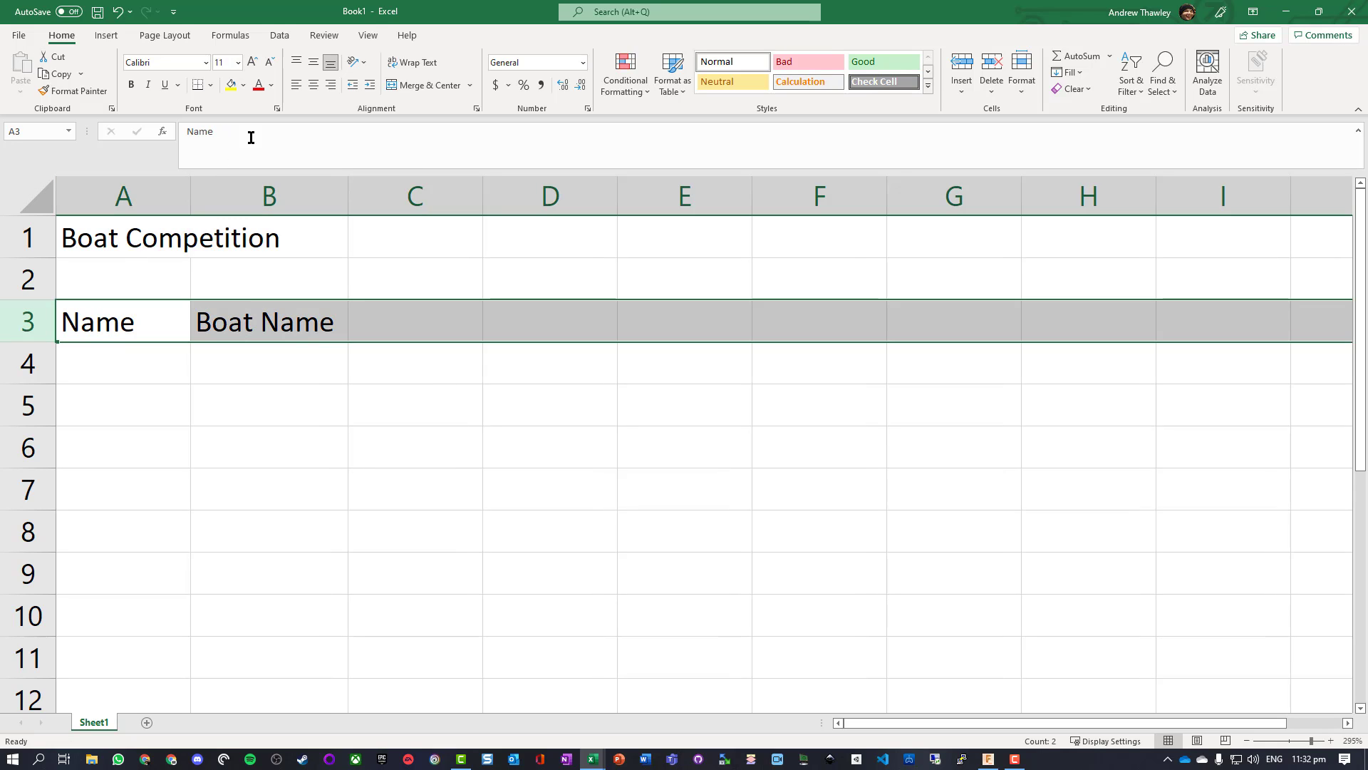
{"action": "left_click", "coordinate": [421, 62]}
{"action": "left_click", "coordinate": [242, 367]}
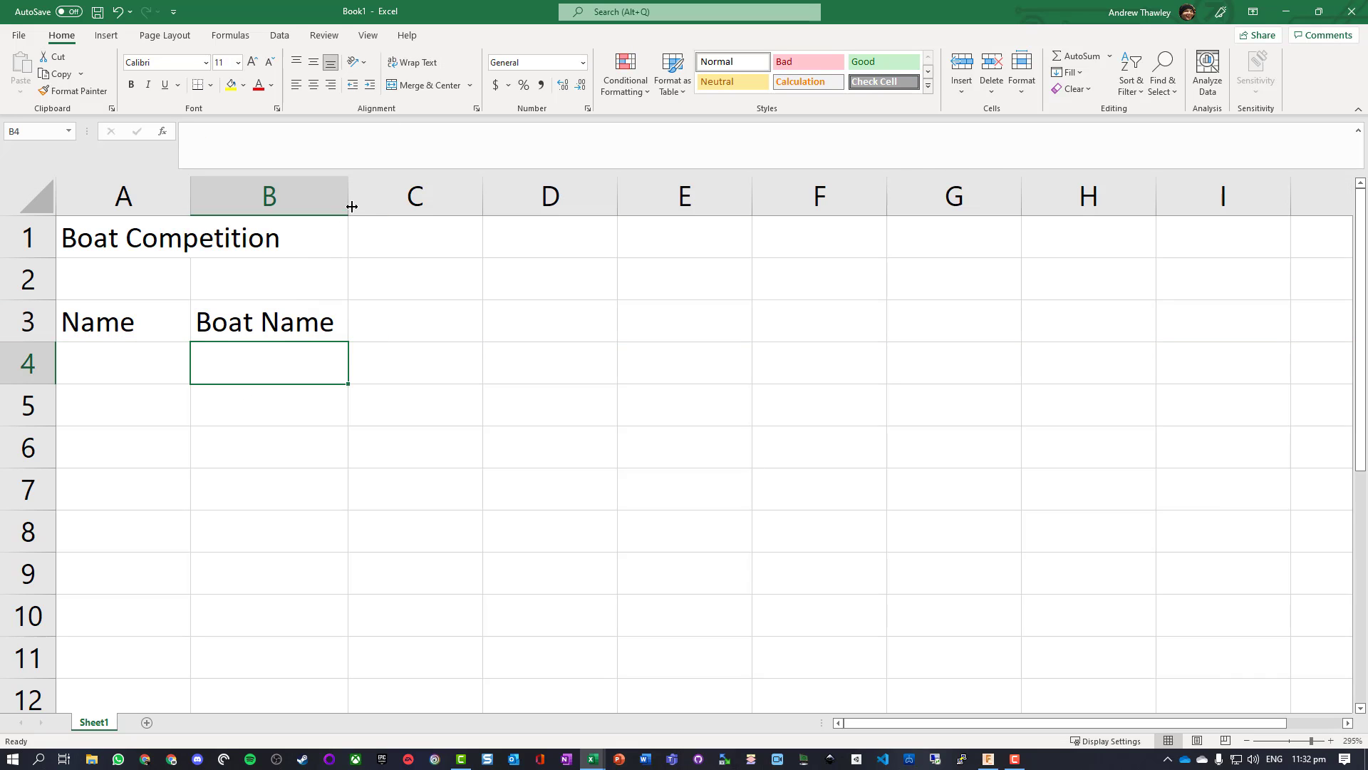
{"action": "left_click_drag", "start_coordinate": [348, 197], "coordinate": [289, 197]}
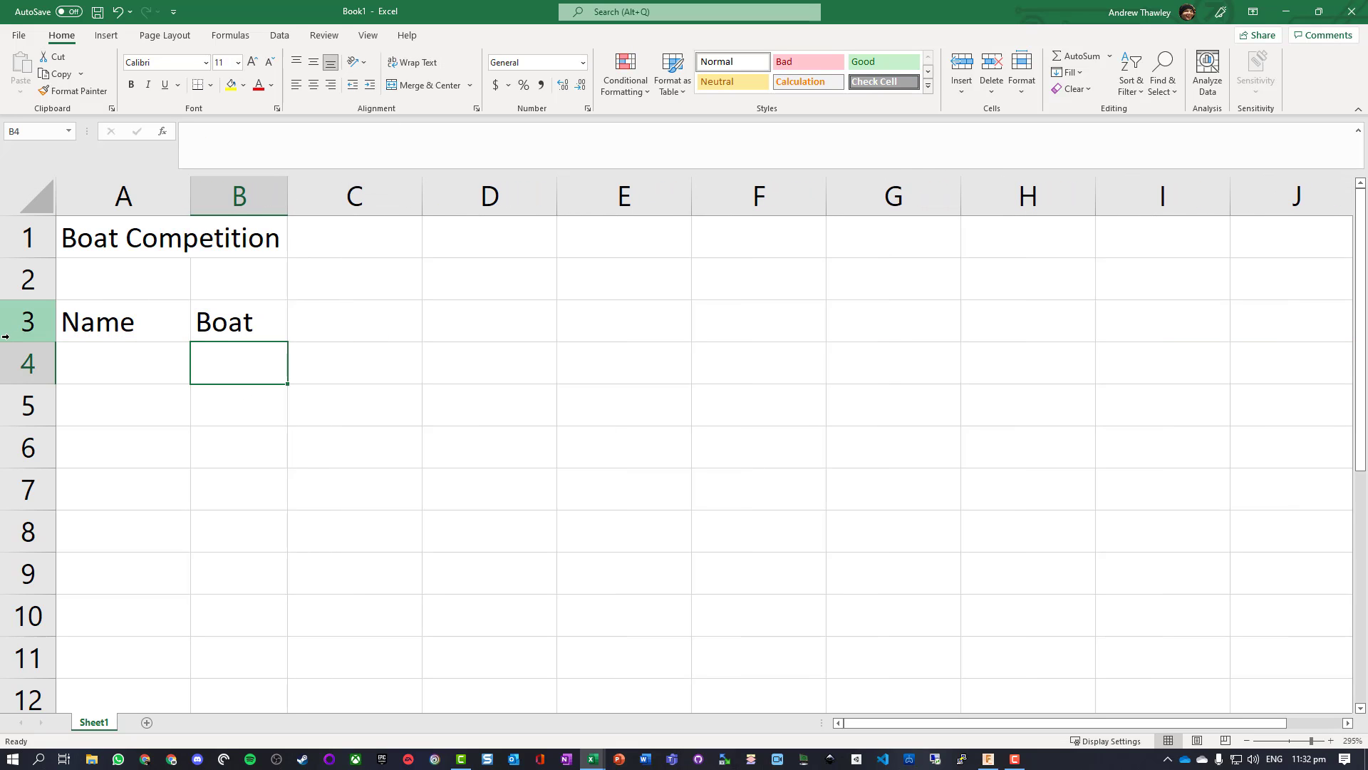
{"action": "double_click", "coordinate": [9, 342]}
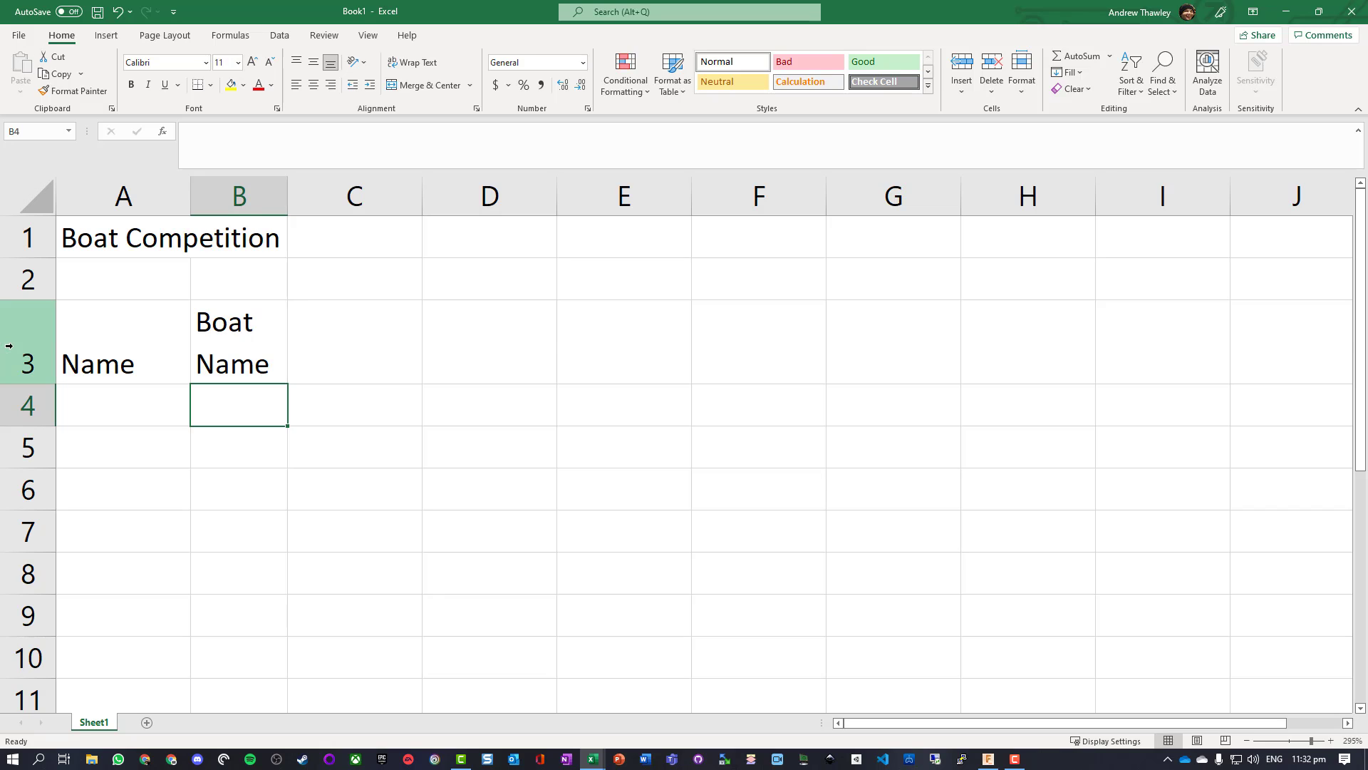
{"action": "key", "text": "ctrl+z"}
{"action": "double_click", "coordinate": [289, 200]}
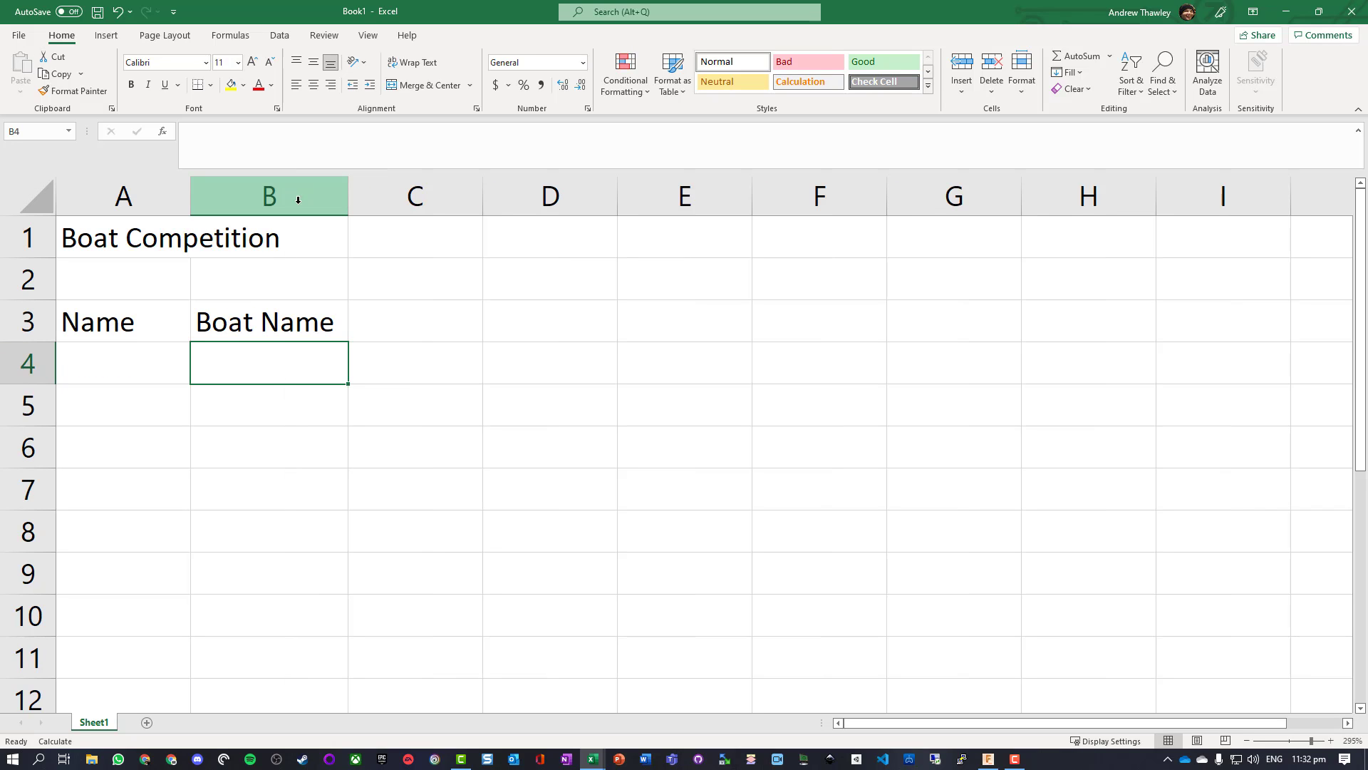
{"action": "left_click", "coordinate": [392, 317]}
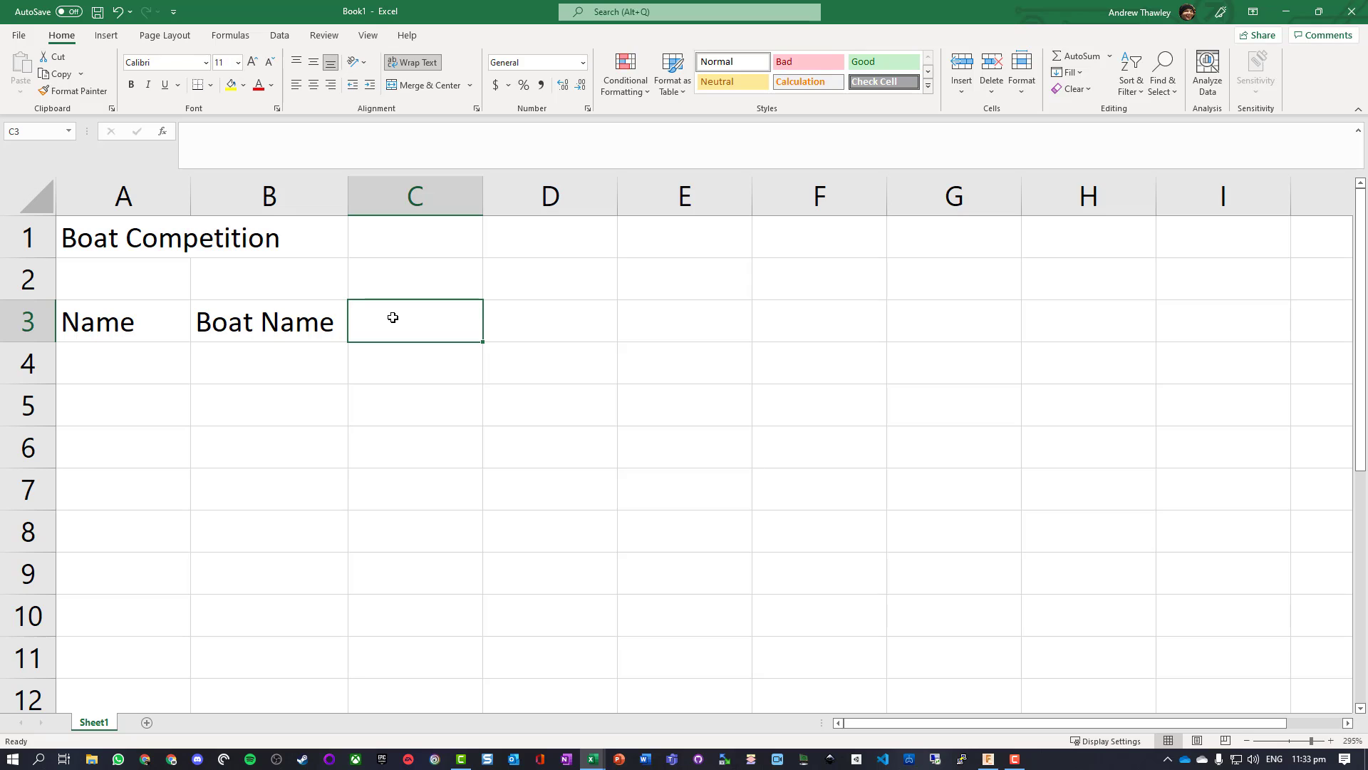
Add the headings 'Boat Time' in C3 and 'Time Ranking' in D3
{"action": "type", "text": "Boat Time"}
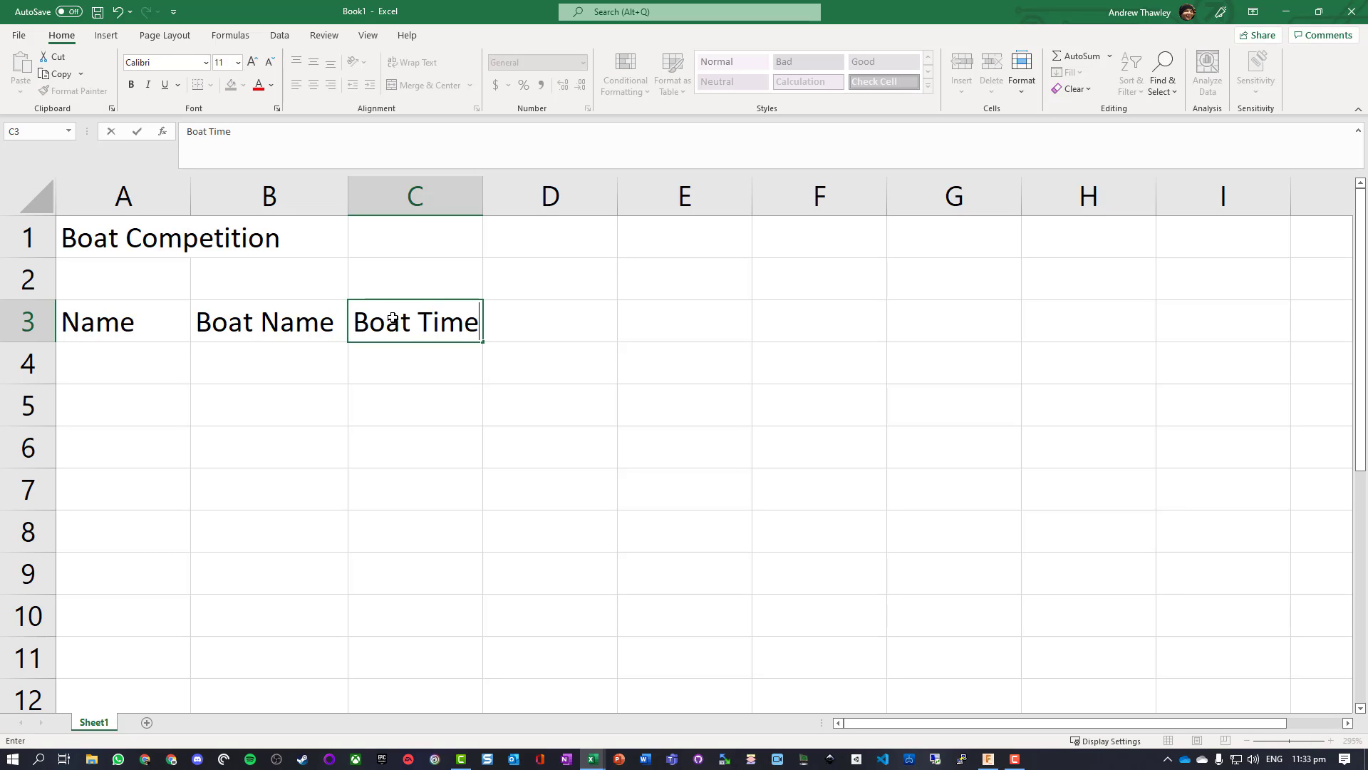
{"action": "key", "text": "Tab"}
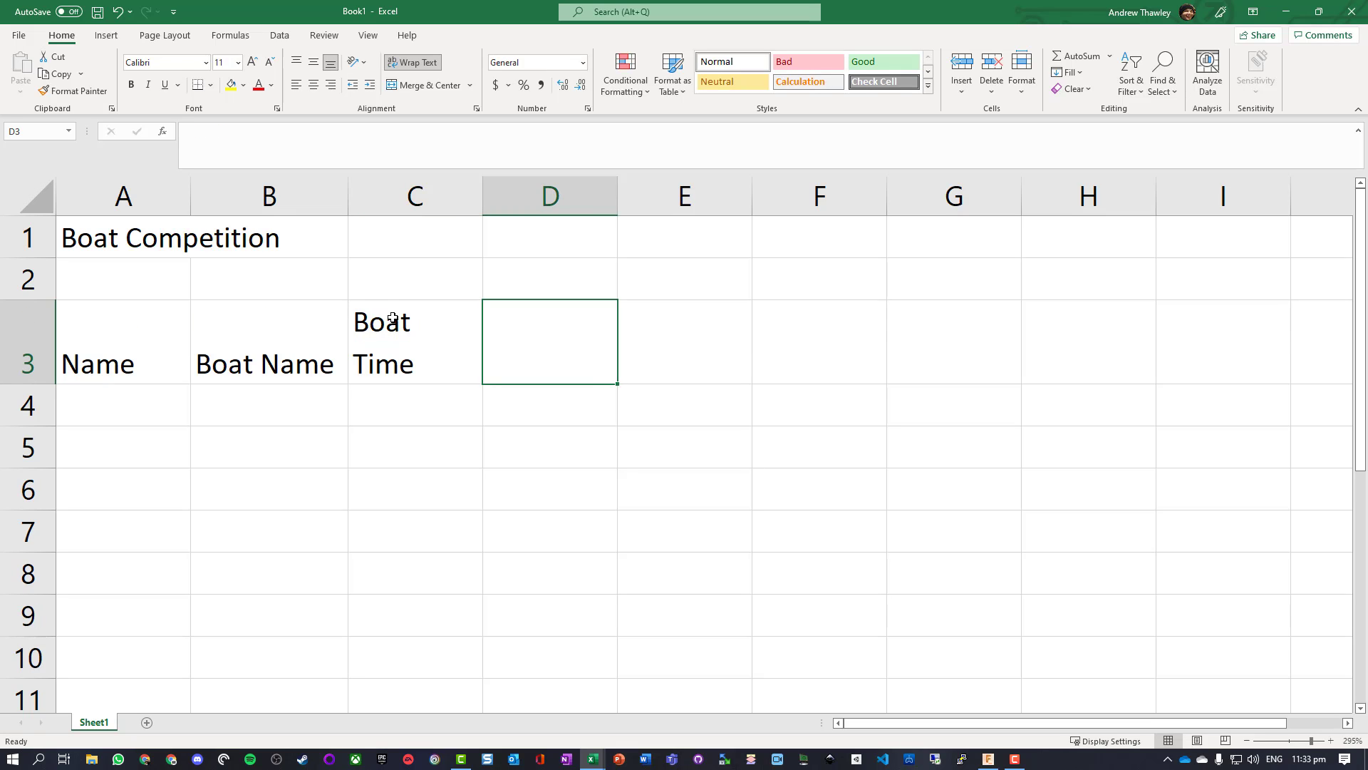
{"action": "left_click", "coordinate": [391, 344]}
{"action": "left_click", "coordinate": [548, 346]}
{"action": "type", "text": "Time T"}
{"action": "key", "text": "BackSpace"}
{"action": "type", "text": "Ranking"}
{"action": "key", "text": "Tab"}
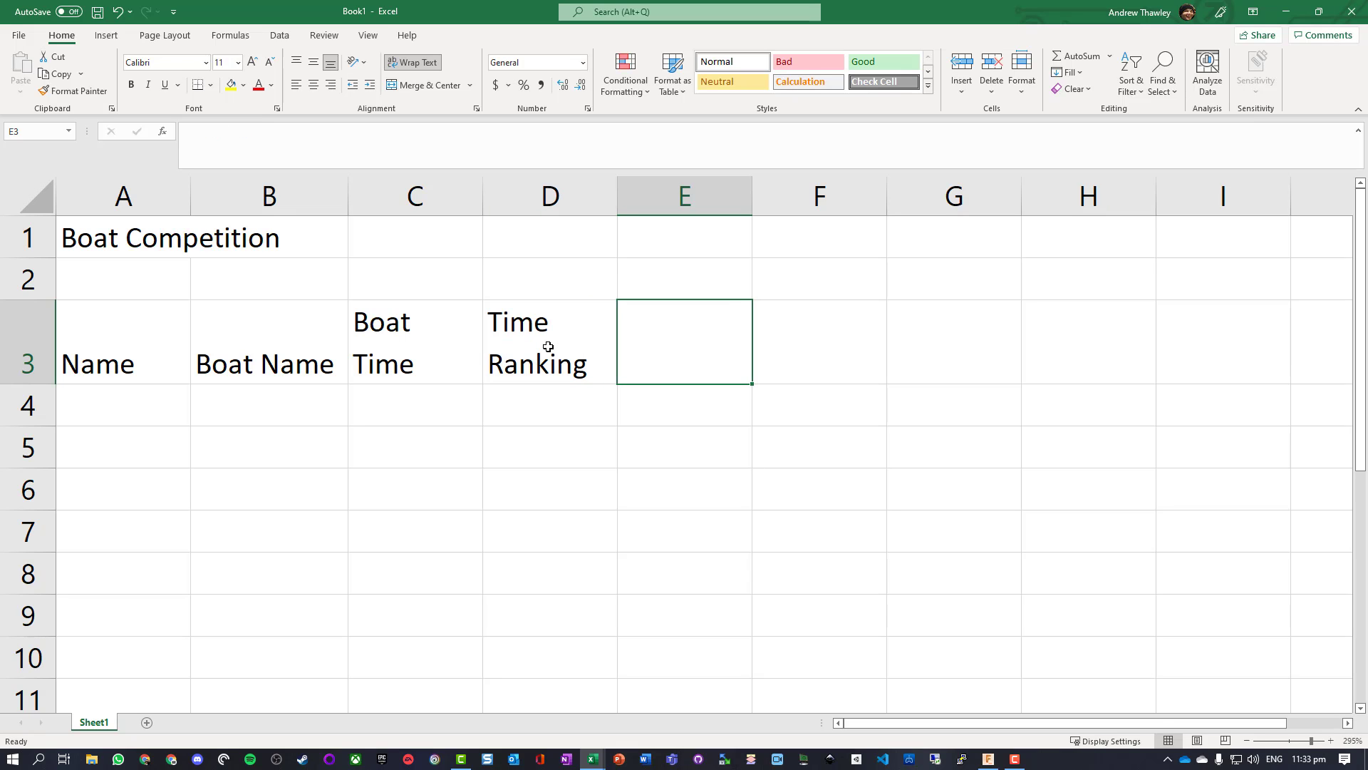
Add the headings 'Boat Direction' in E3 and 'Direction Ranking' in F3
{"action": "type", "text": "Boat "}
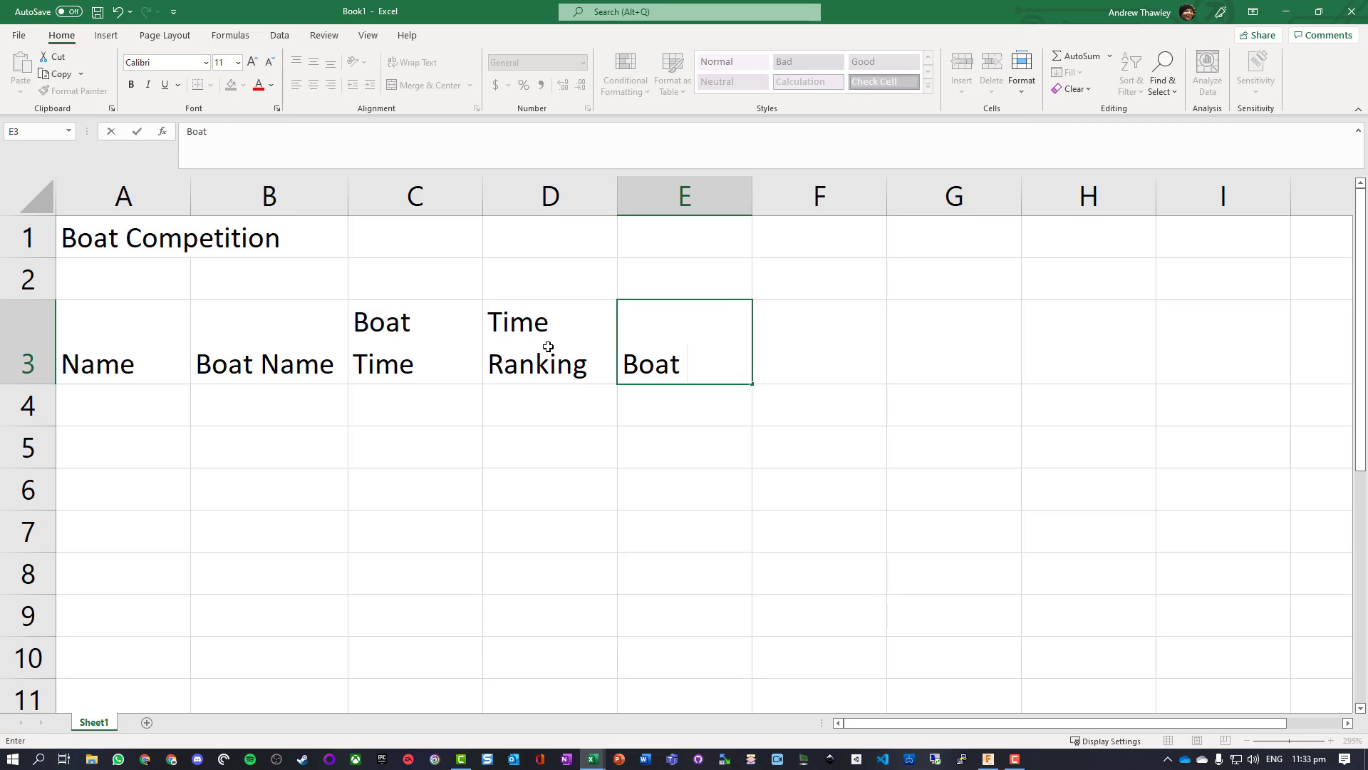
{"action": "type", "text": "Direction"}
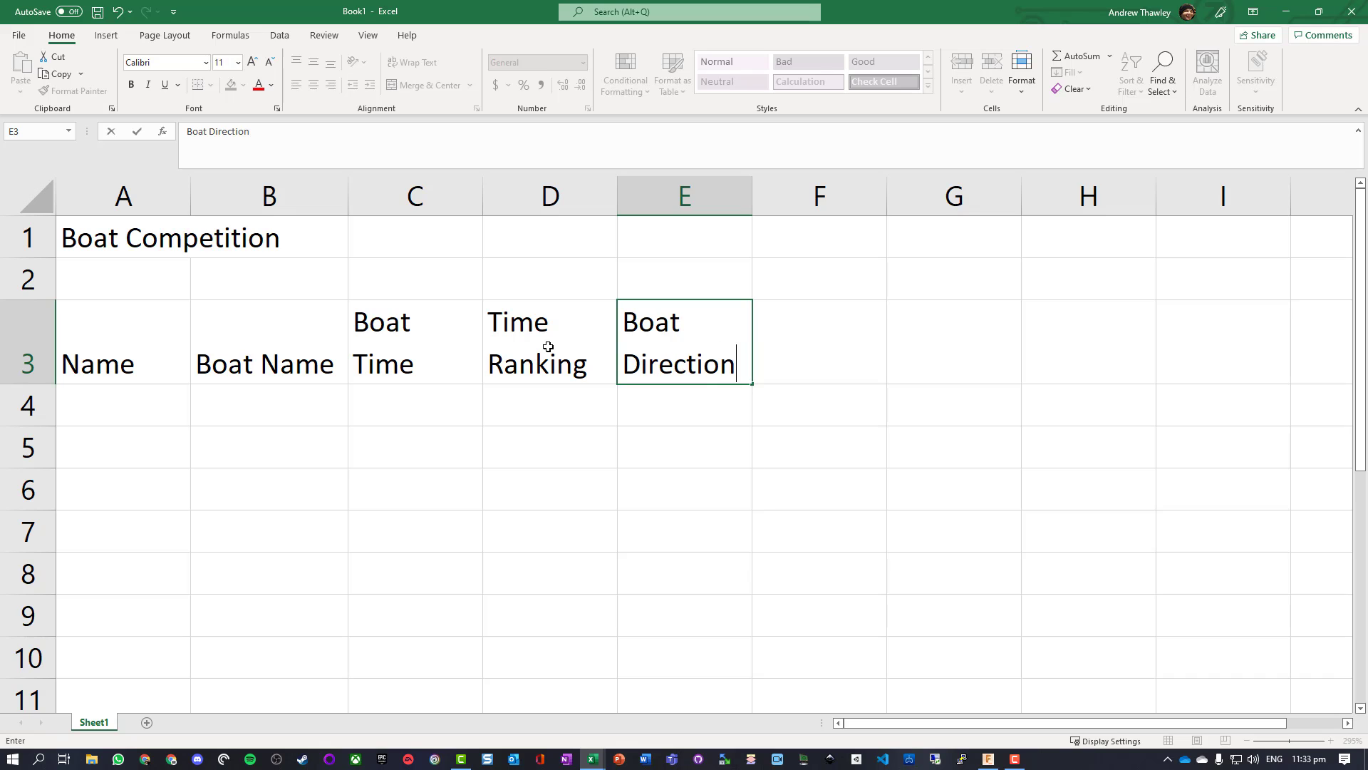
{"action": "key", "text": "Tab"}
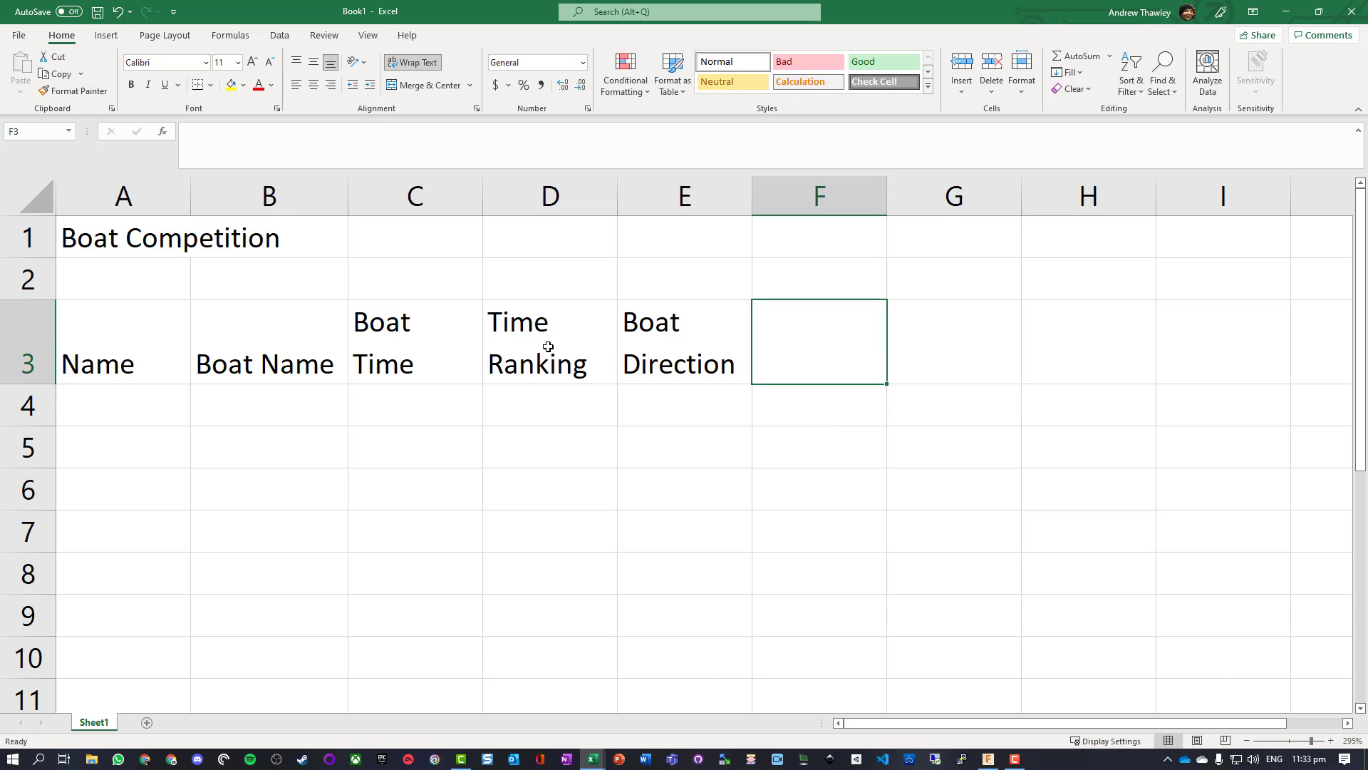
{"action": "type", "text": "Directio"}
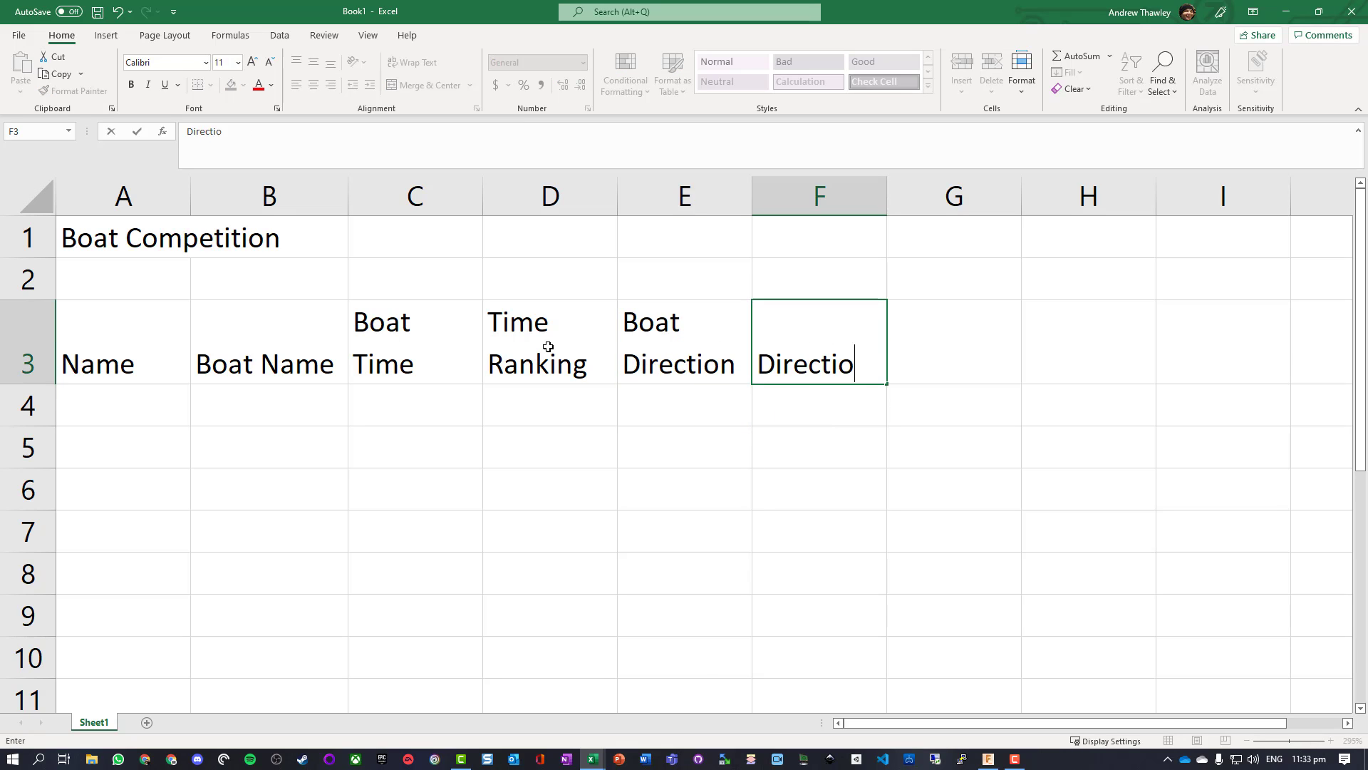
{"action": "type", "text": "n Ranking"}
{"action": "key", "text": "Return"}
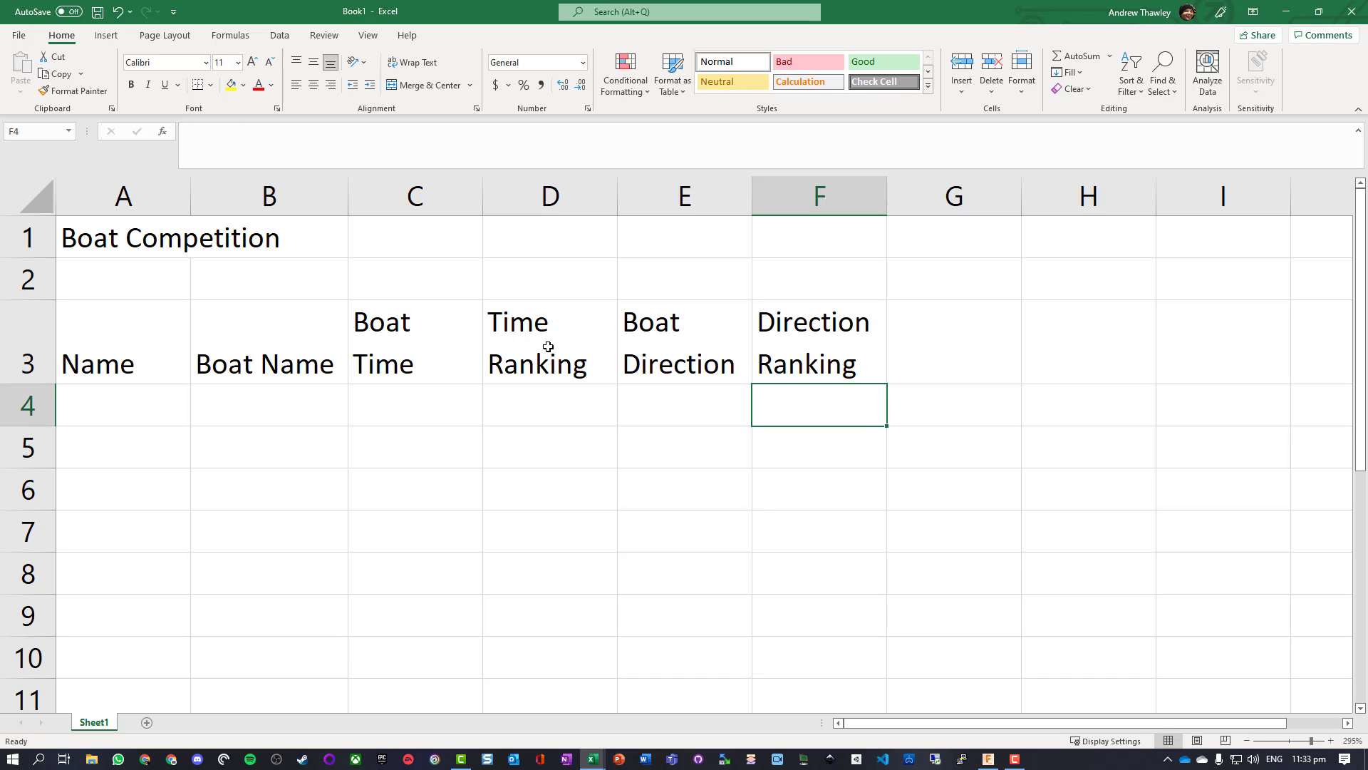
{"action": "key", "text": "Up"}
{"action": "key", "text": "Right"}
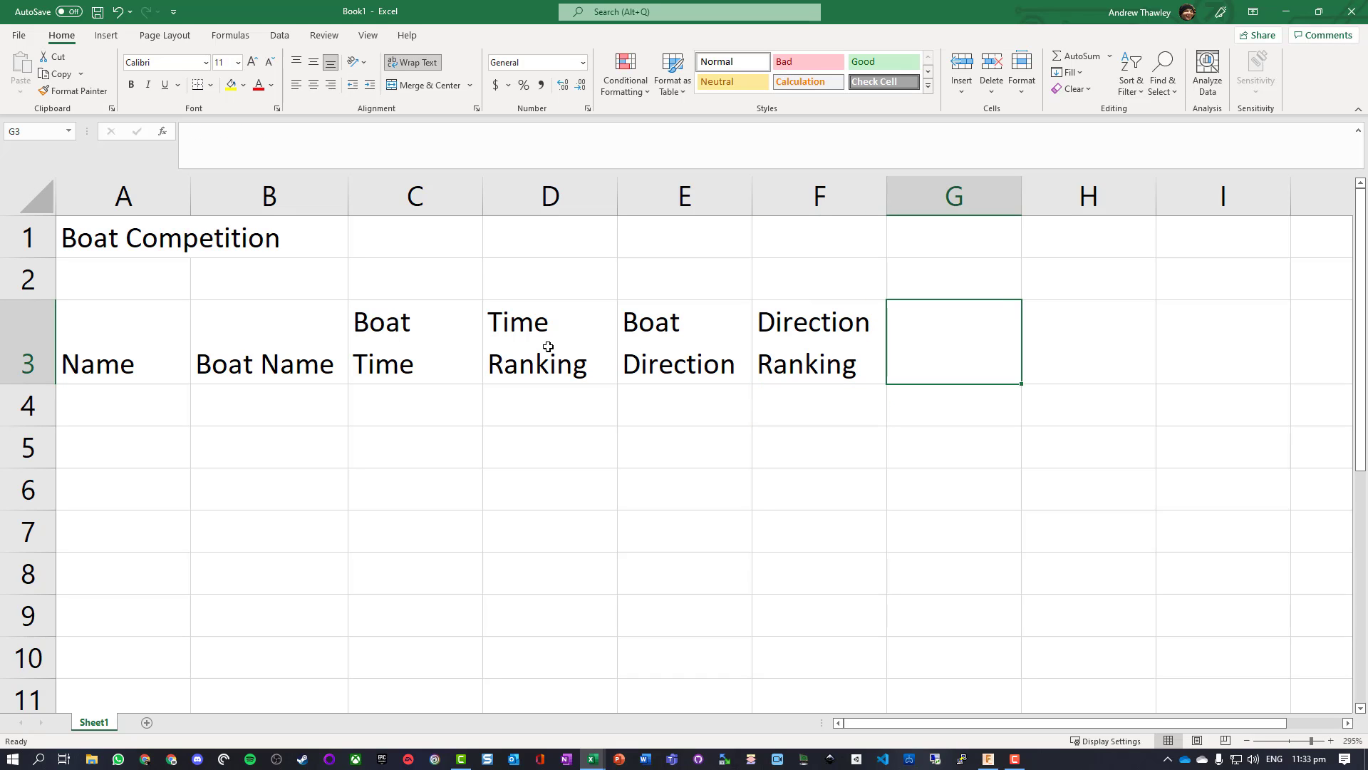
Add the headings 'Aesthetics Score', 'Aesthetics Ranking' and 'Overall Ranking' in G3:I3
{"action": "type", "text": "Aest"}
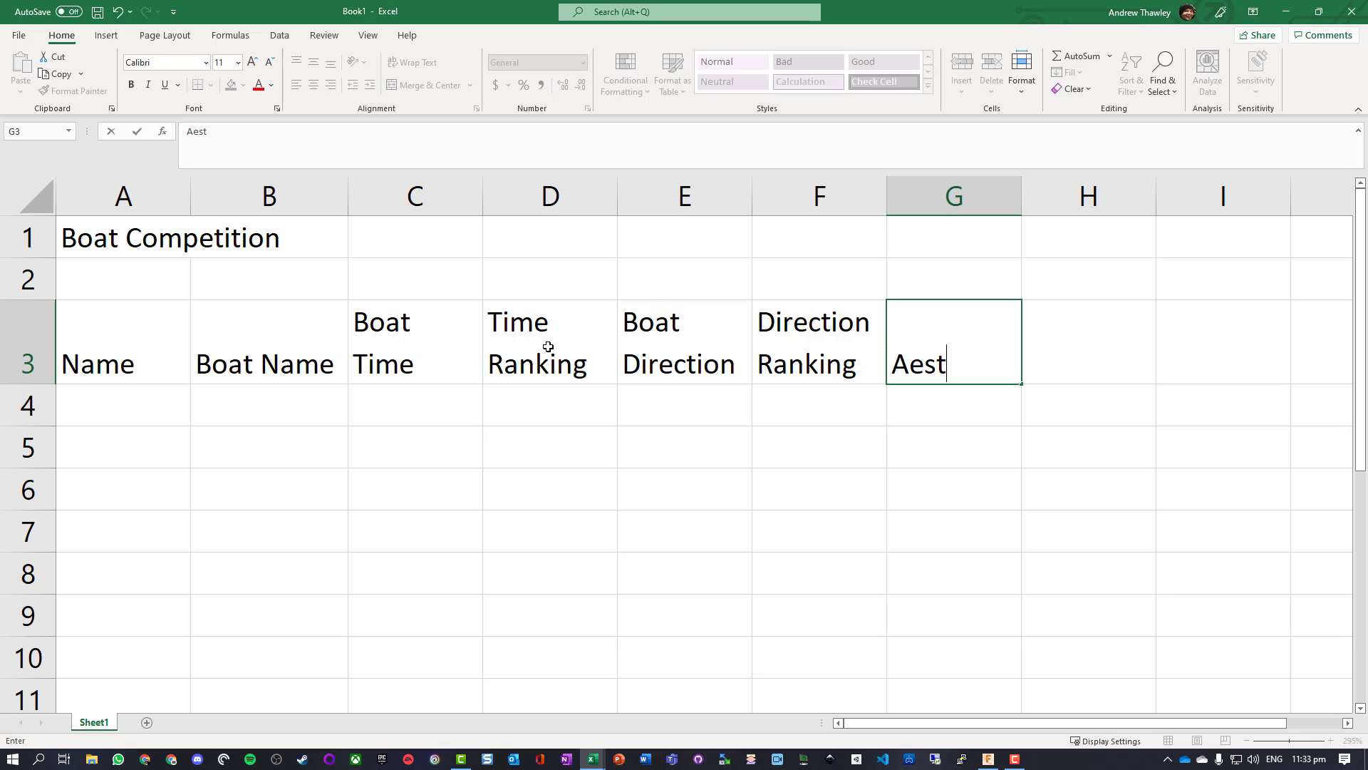
{"action": "type", "text": "hetics Score"}
{"action": "key", "text": "Return"}
{"action": "key", "text": "Up"}
{"action": "key", "text": "Right"}
{"action": "type", "text": "Aes"}
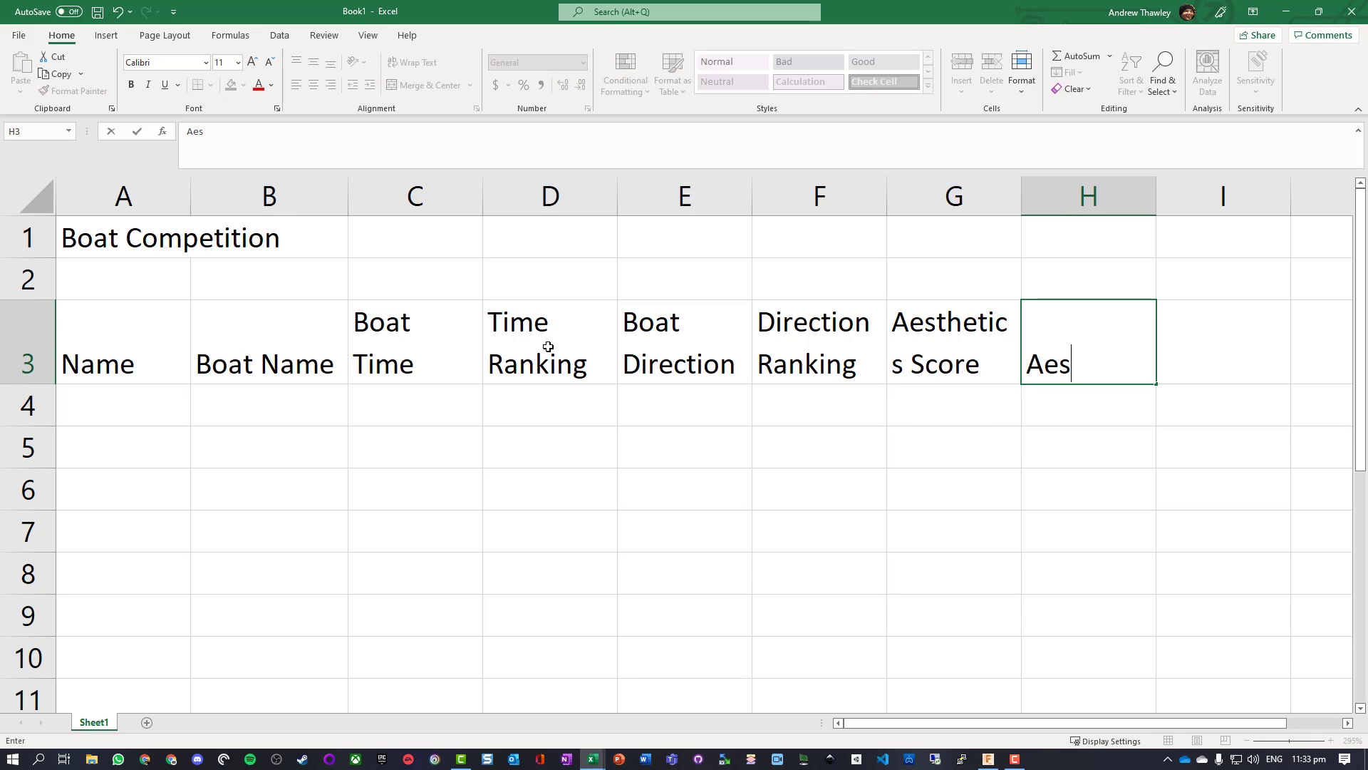
{"action": "type", "text": "thetics Ranking"}
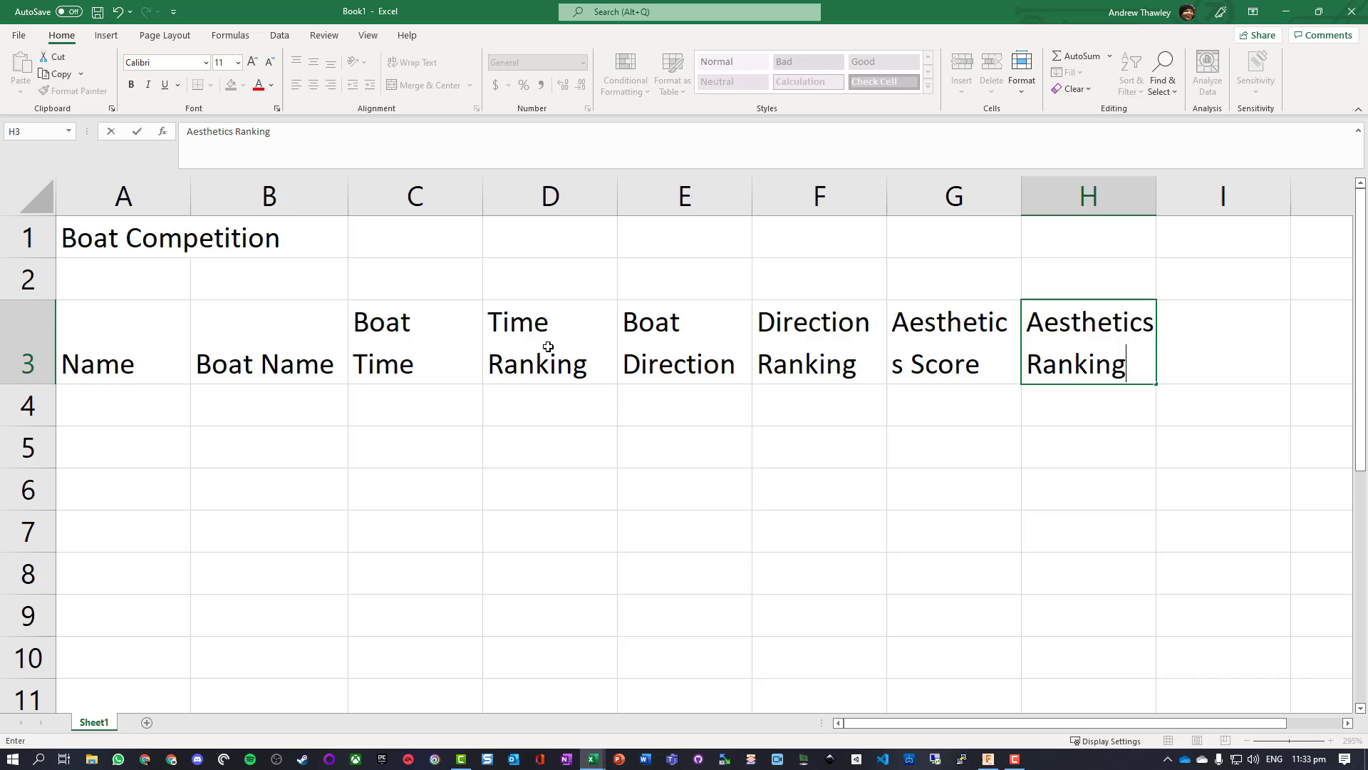
{"action": "key", "text": "Return"}
{"action": "key", "text": "Up"}
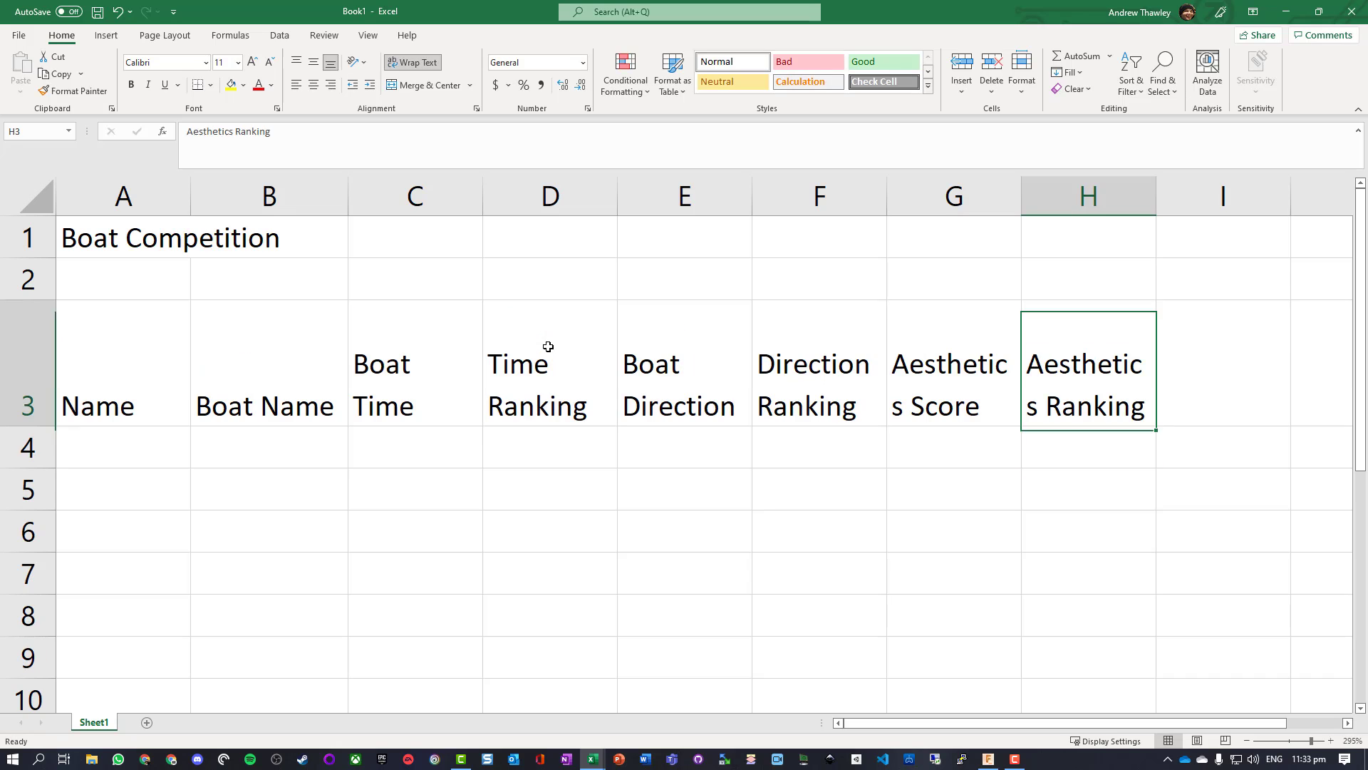
{"action": "key", "text": "Right"}
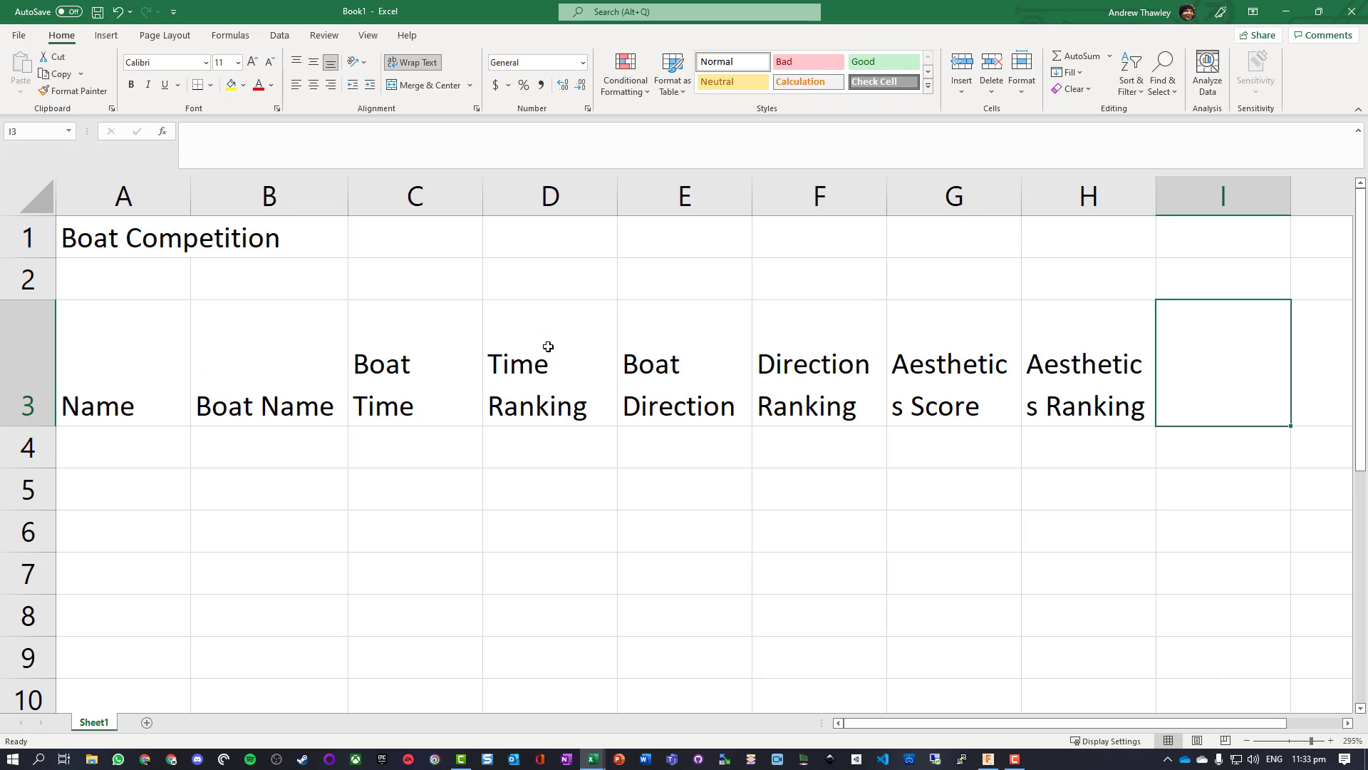
{"action": "type", "text": "Overall "}
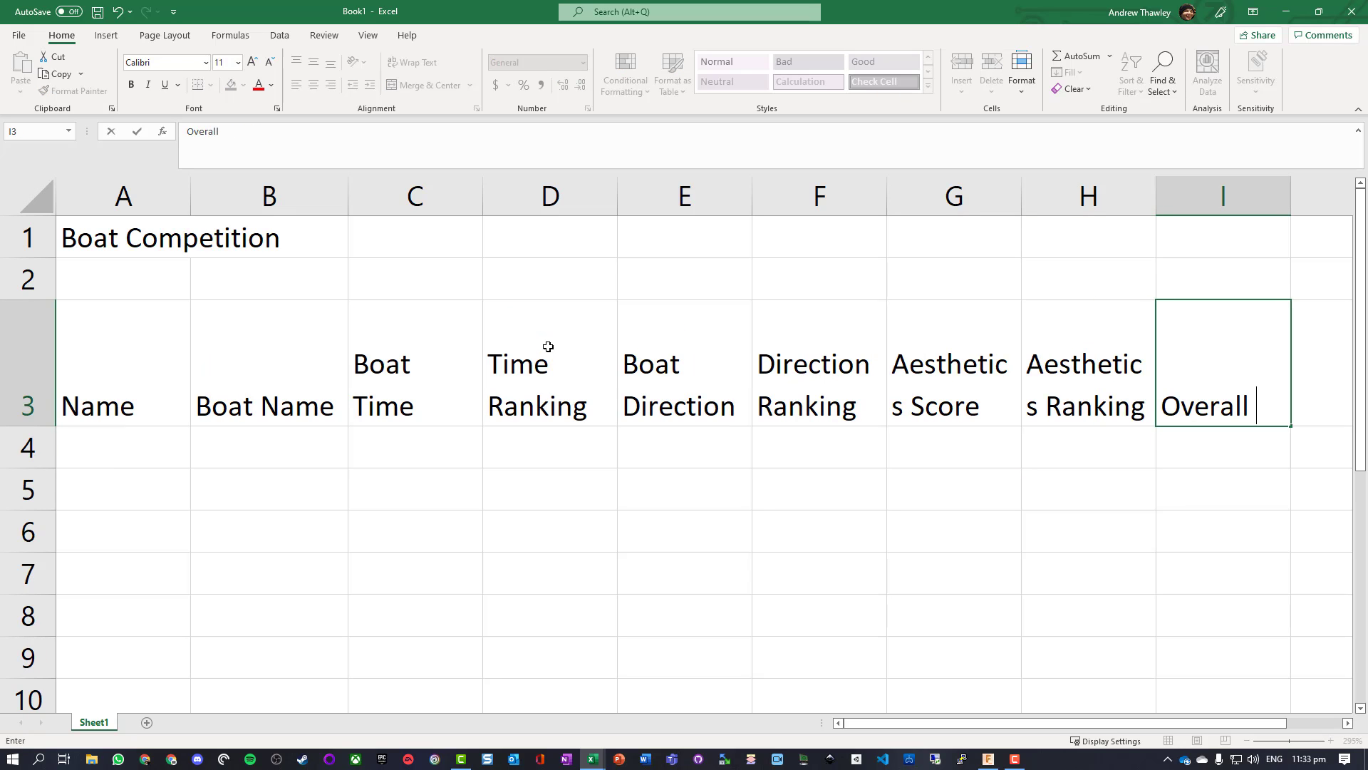
{"action": "type", "text": "Ranking"}
{"action": "key", "text": "Return"}
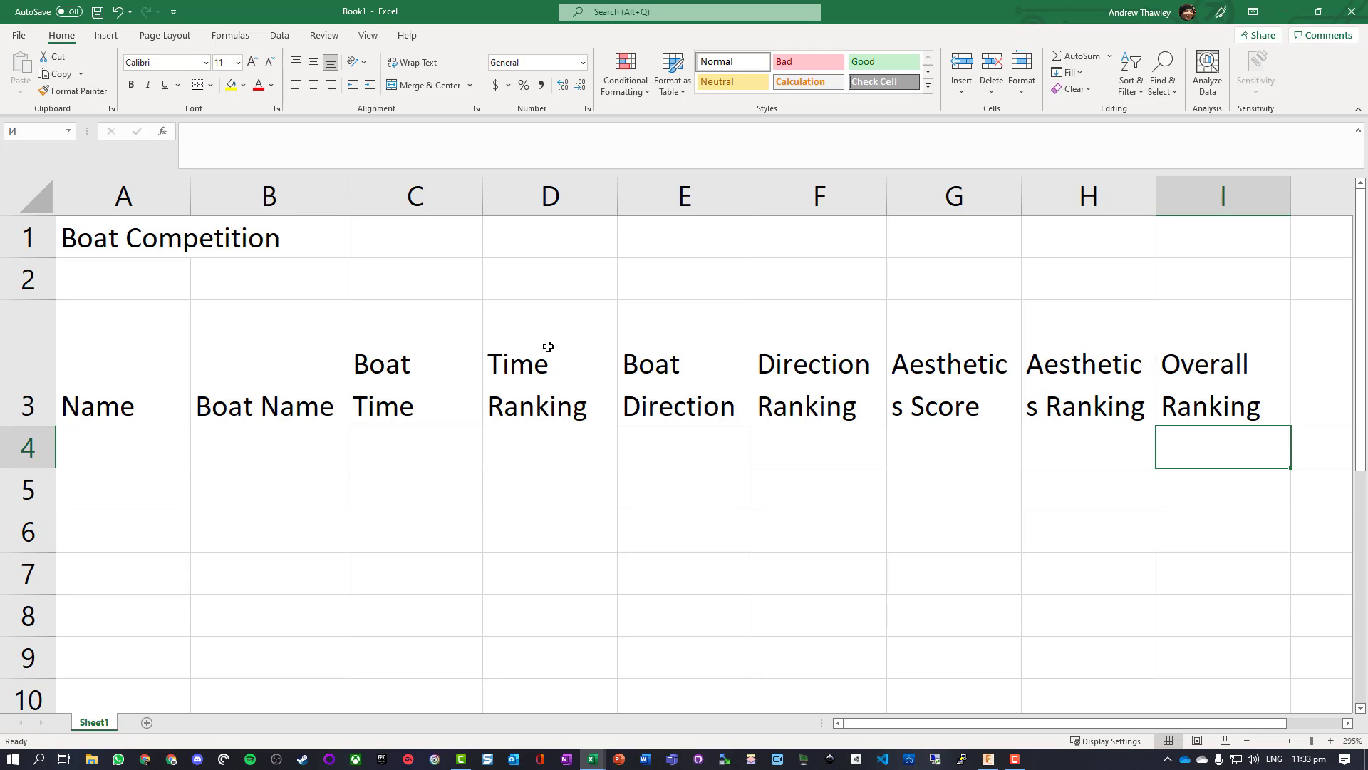
Autofit columns G and H to their contents and fit row 3's height to the headings
{"action": "left_click", "coordinate": [358, 367]}
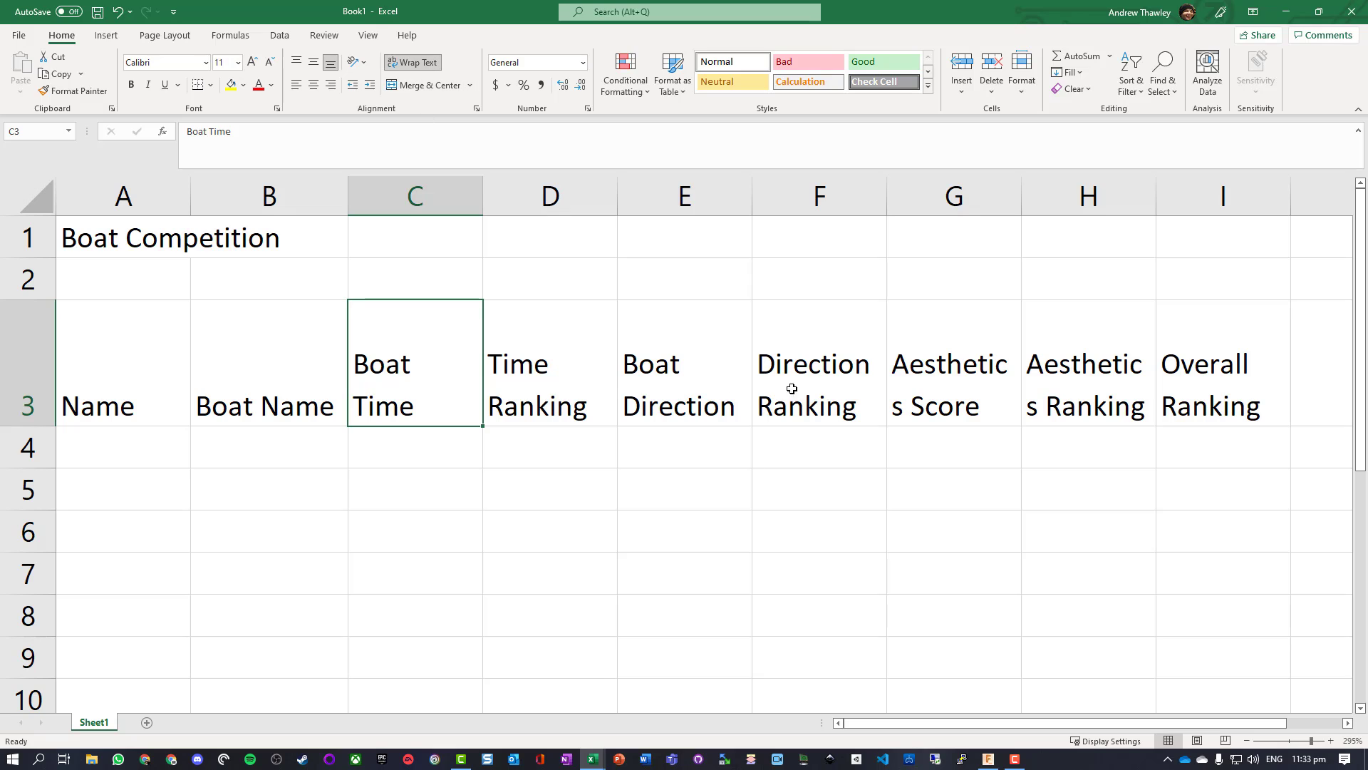
{"action": "left_click", "coordinate": [953, 358]}
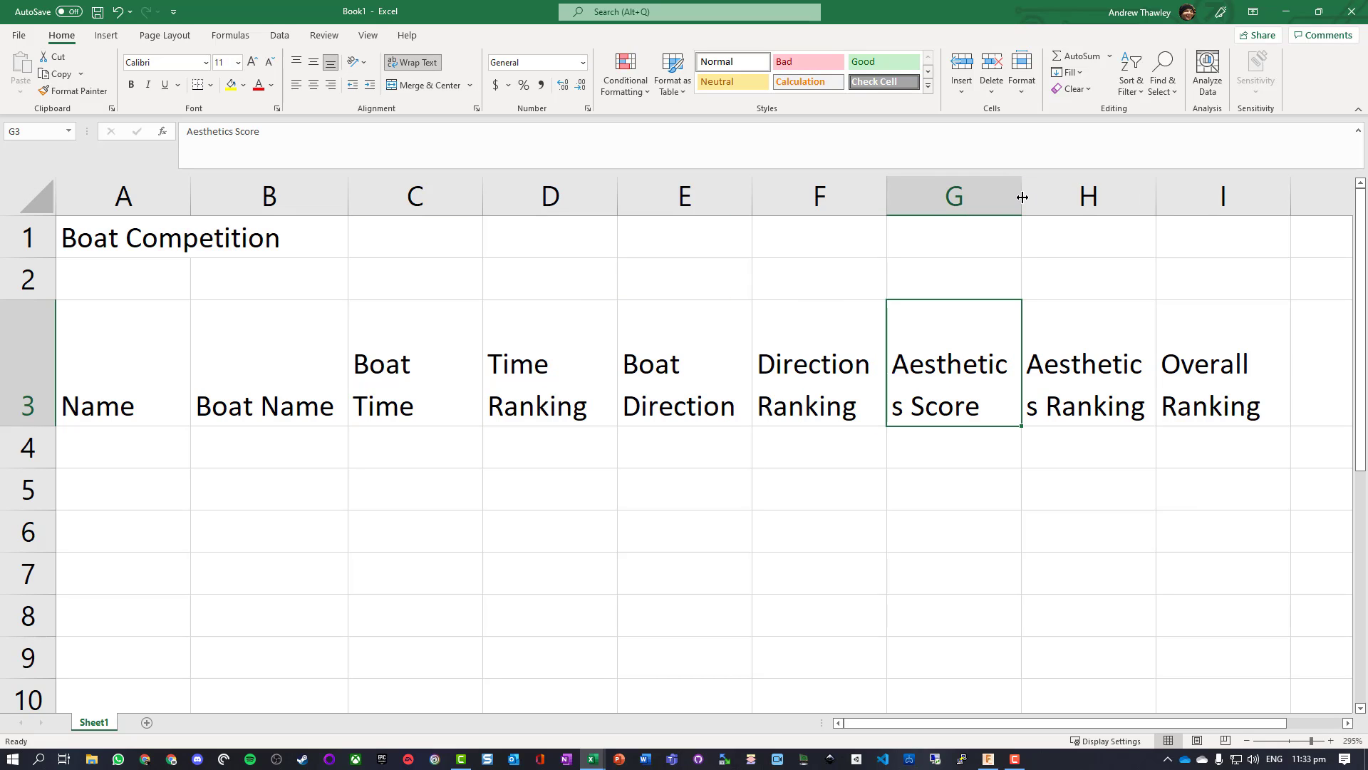
{"action": "double_click", "coordinate": [1022, 194]}
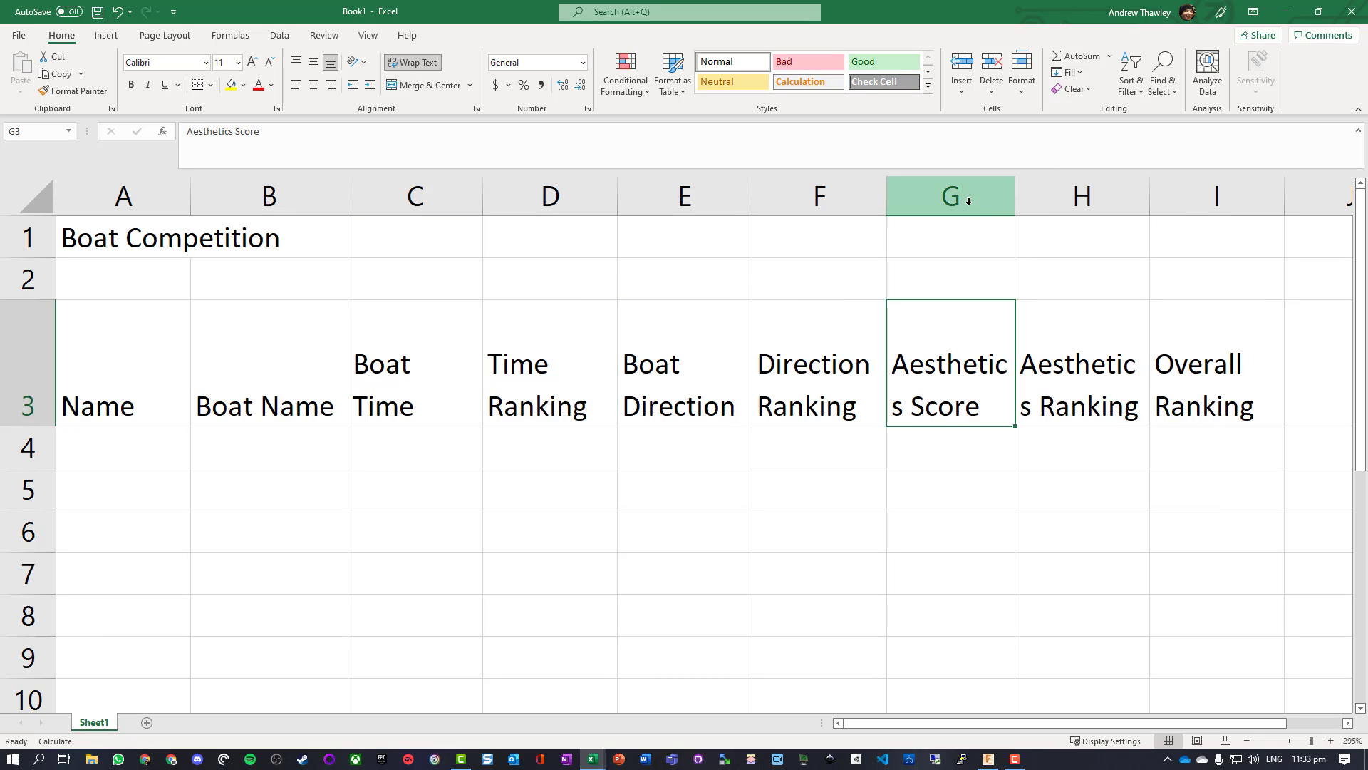
{"action": "left_click_drag", "start_coordinate": [955, 195], "coordinate": [1028, 190]}
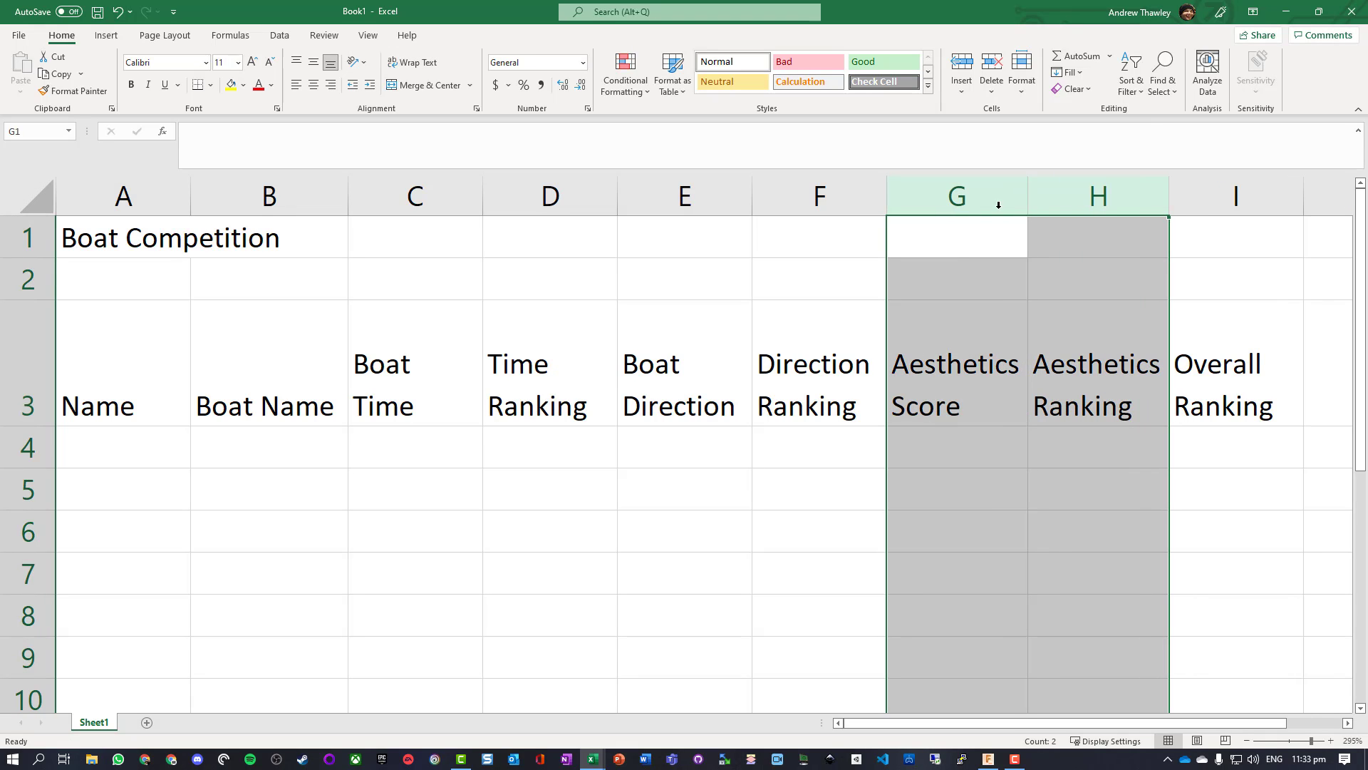
{"action": "left_click", "coordinate": [27, 417]}
{"action": "double_click", "coordinate": [22, 426]}
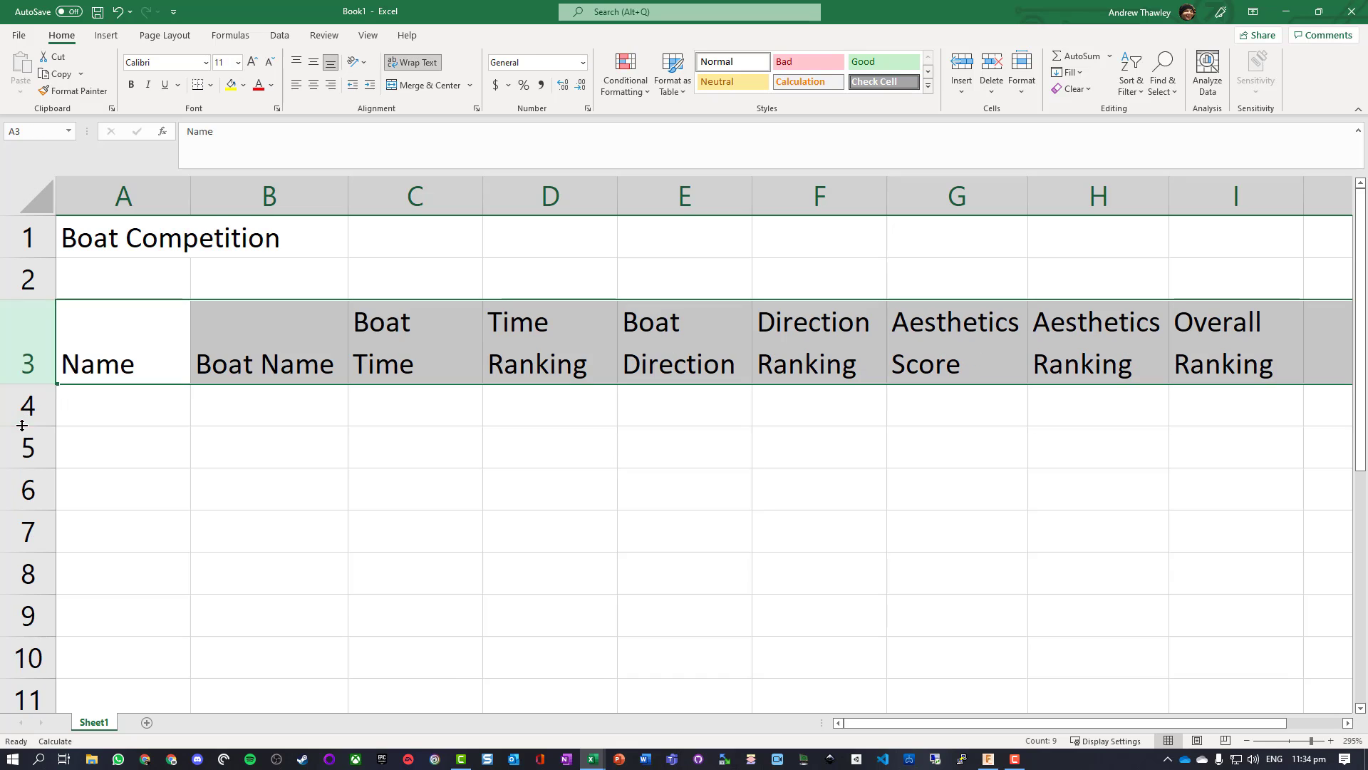
{"action": "left_click", "coordinate": [533, 522]}
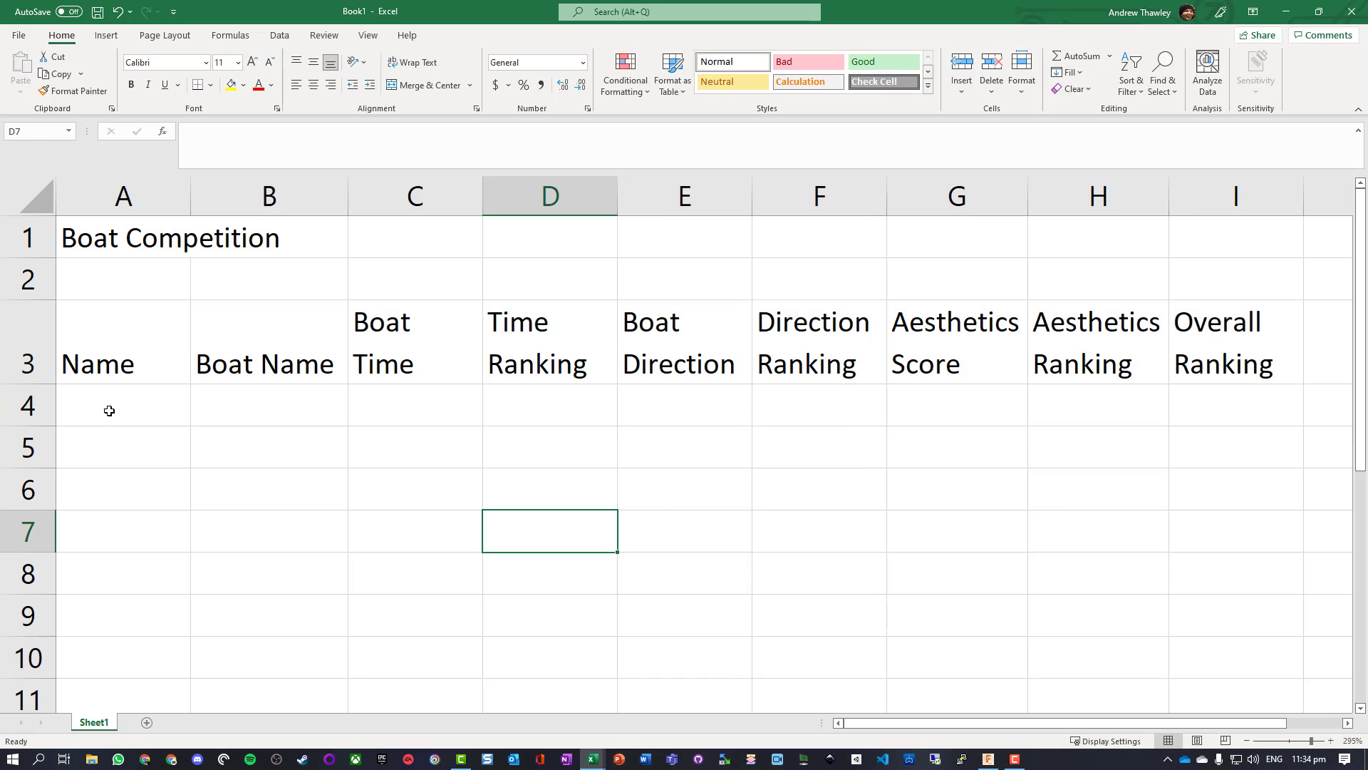
Enter the three competitors' names in A4:A6
{"action": "left_click", "coordinate": [109, 411]}
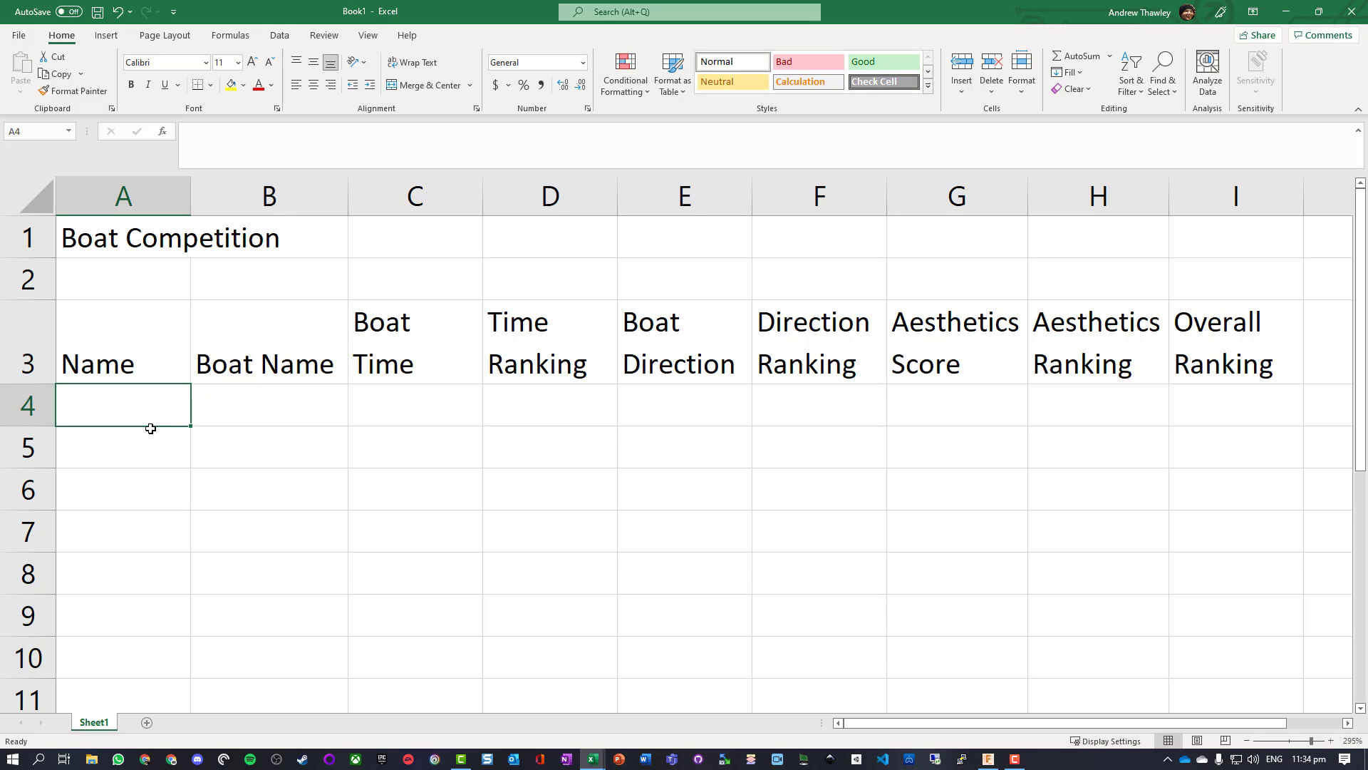
{"action": "type", "text": "Bob"}
{"action": "key", "text": "Return"}
{"action": "type", "text": "Tom"}
{"action": "key", "text": "Return"}
{"action": "type", "text": "Steve"}
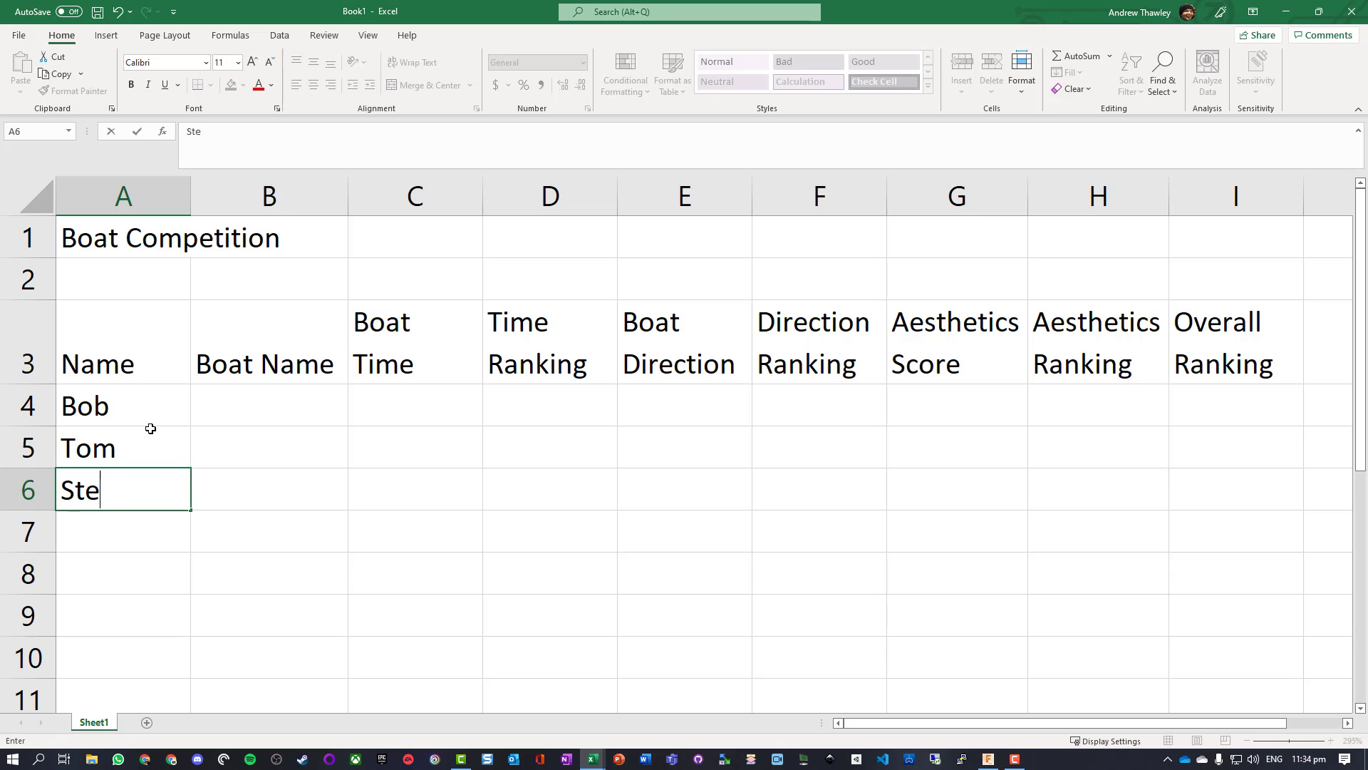
{"action": "key", "text": "Right"}
Enter the boat names Bruiser, Teeth and Speed in B4:B6
{"action": "key", "text": "Up"}
{"action": "key", "text": "Up"}
{"action": "key", "text": "Up"}
{"action": "key", "text": "Down"}
{"action": "type", "text": "Bruiser"}
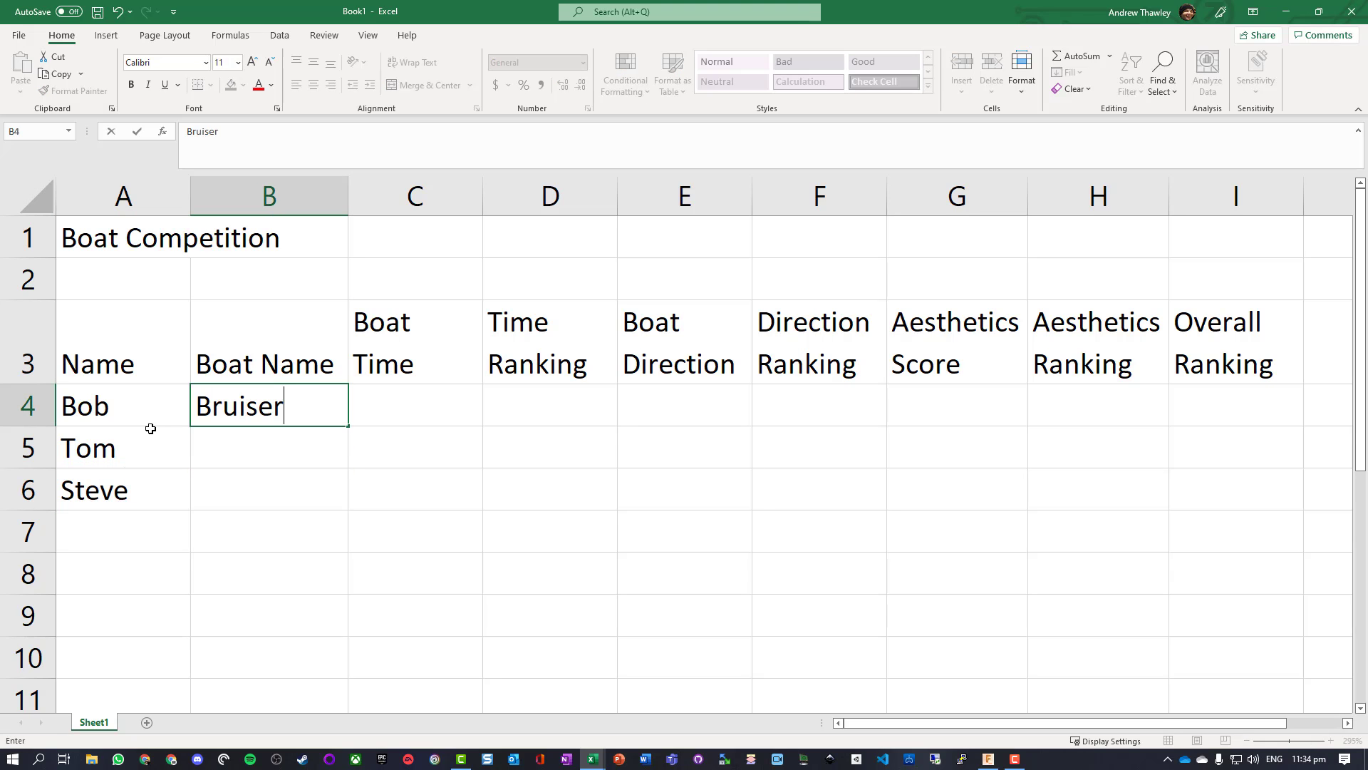
{"action": "key", "text": "Return"}
{"action": "type", "text": "T"}
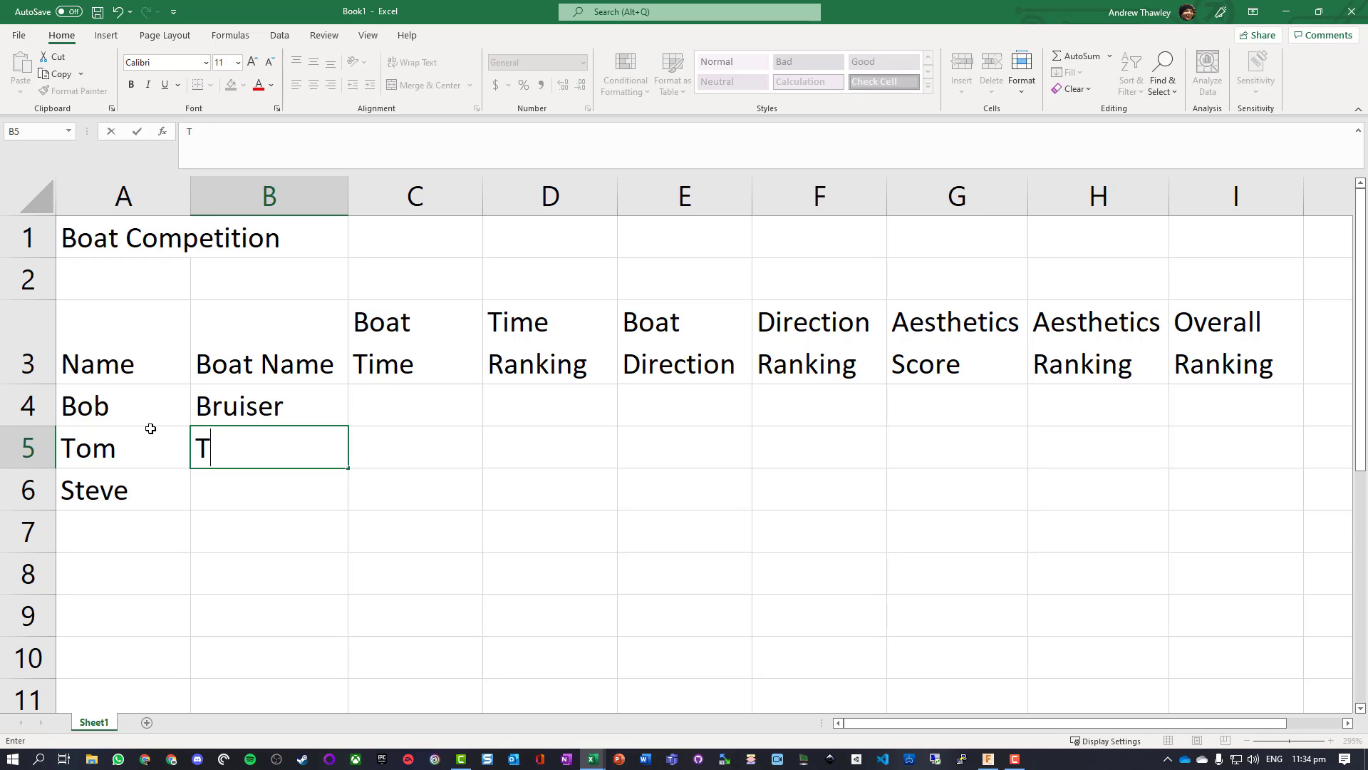
{"action": "type", "text": "eeth"}
{"action": "key", "text": "Return"}
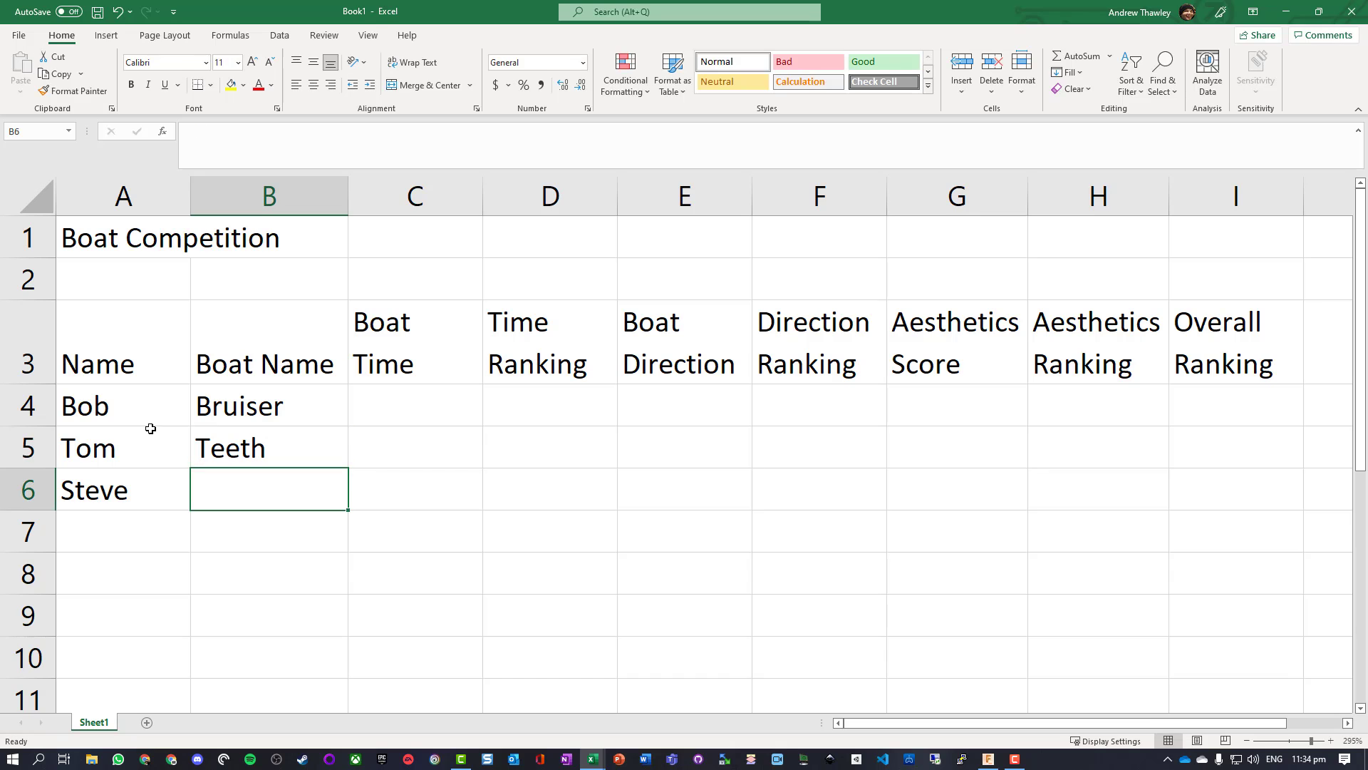
{"action": "type", "text": "Speed"}
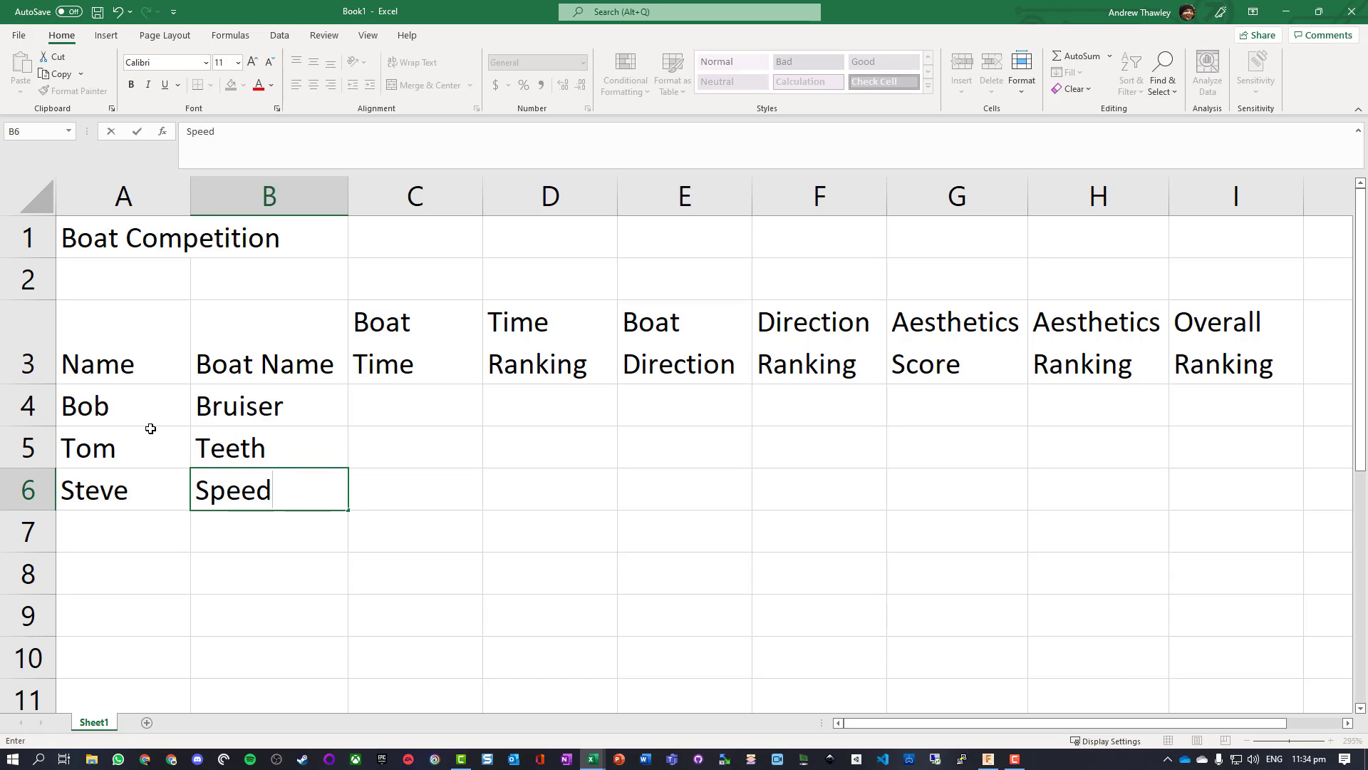
{"action": "key", "text": "Tab"}
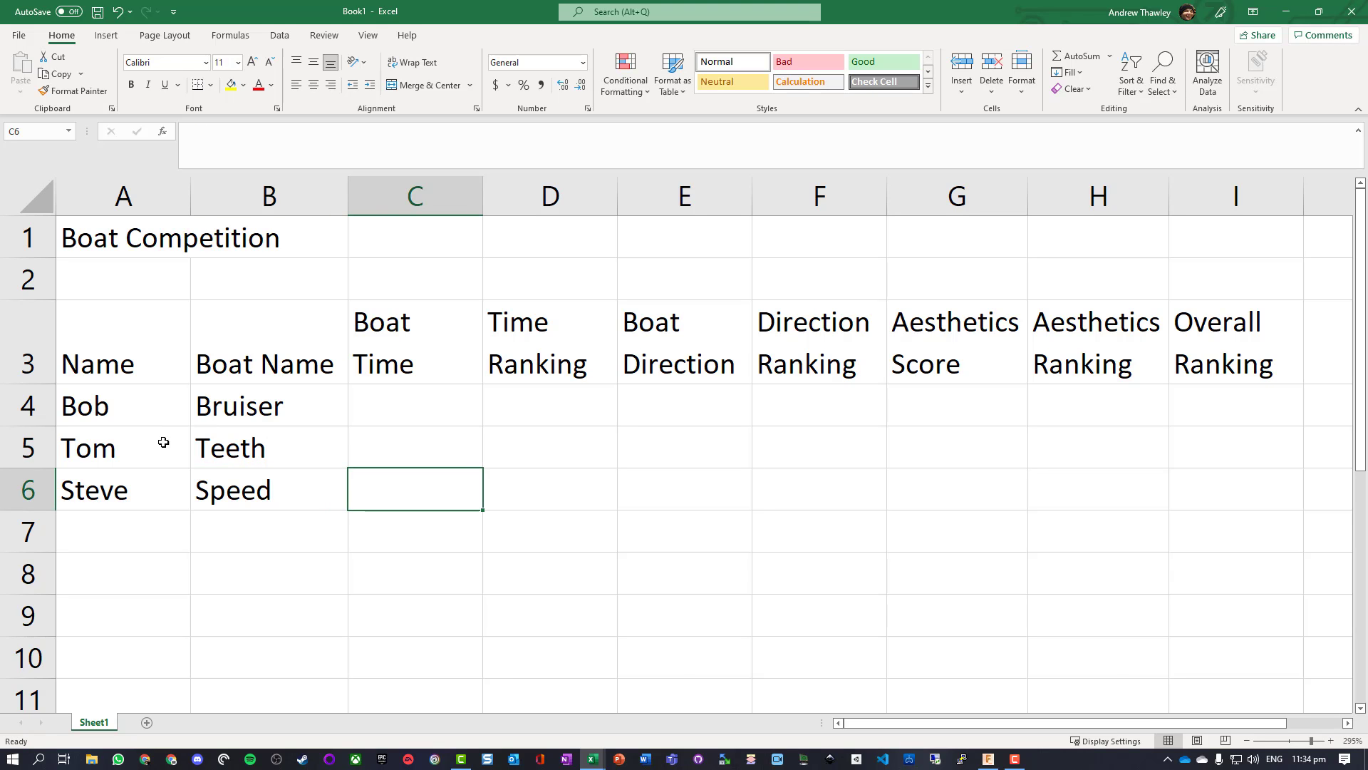
Select the Boat Time and Time Ranking cells in C4:D6
{"action": "left_click", "coordinate": [393, 401]}
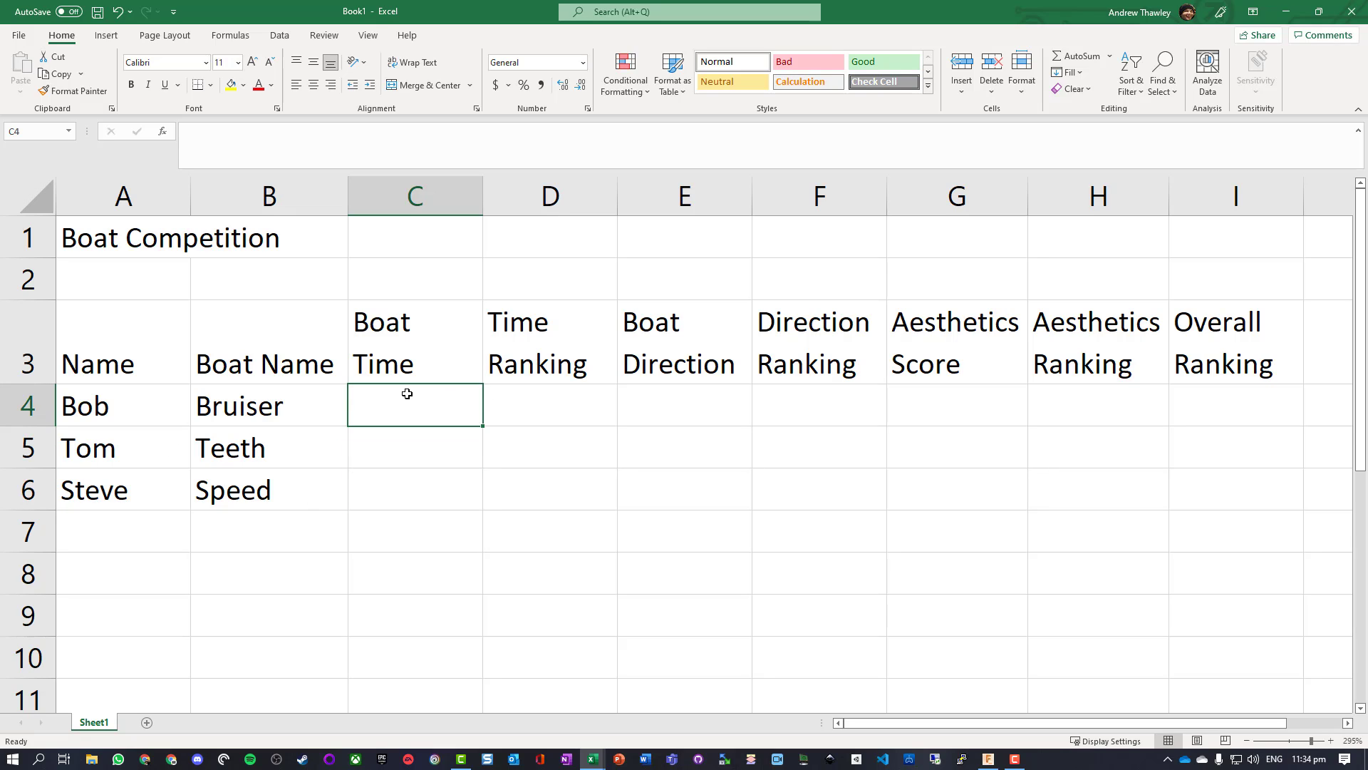
{"action": "left_click_drag", "start_coordinate": [407, 393], "coordinate": [440, 476]}
{"action": "left_click", "coordinate": [538, 409]}
{"action": "left_click_drag", "start_coordinate": [538, 409], "coordinate": [518, 499]}
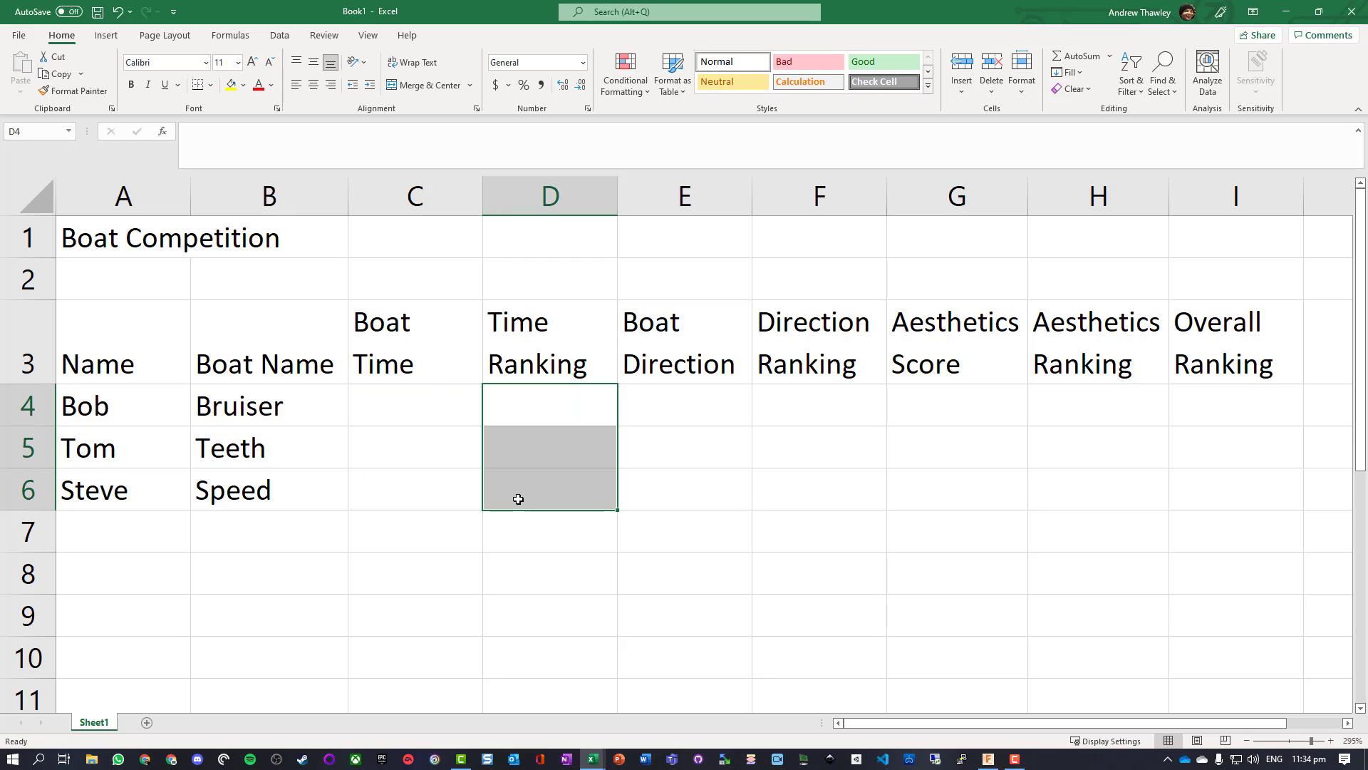
Enter trial Boat Time values 4, 1 and 3 in C4:C6
{"action": "left_click", "coordinate": [400, 410]}
{"action": "type", "text": "4"}
{"action": "key", "text": "Return"}
{"action": "type", "text": "1"}
{"action": "key", "text": "Return"}
{"action": "type", "text": "4"}
{"action": "key", "text": "Tab"}
{"action": "key", "text": "shift+Tab"}
{"action": "type", "text": "3"}
{"action": "key", "text": "Tab"}
Enter trial Time Ranking values 1, 2 and 3 in column D
{"action": "key", "text": "Up"}
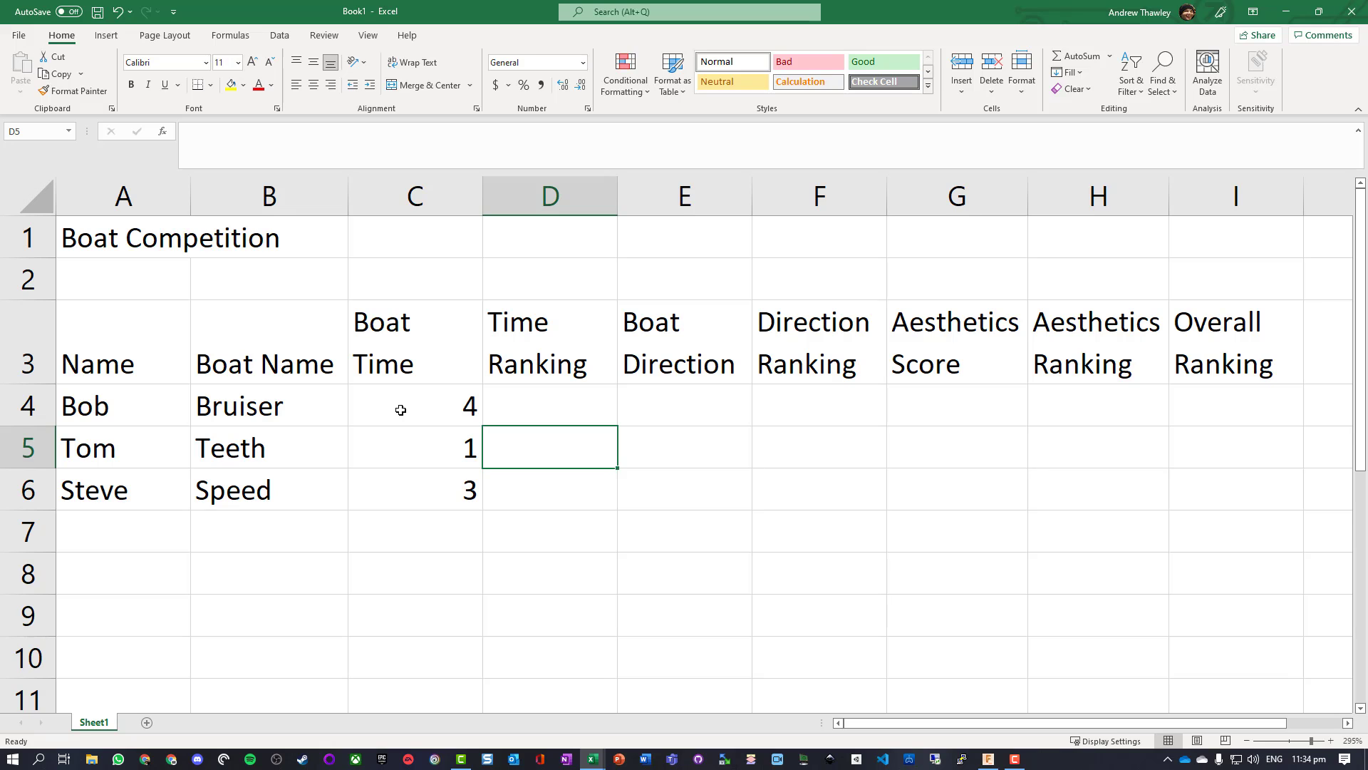
{"action": "type", "text": "1"}
{"action": "key", "text": "Return"}
{"action": "type", "text": "2"}
{"action": "key", "text": "Up"}
{"action": "key", "text": "Up"}
{"action": "type", "text": "3"}
{"action": "key", "text": "Return"}
{"action": "key", "text": "Return"}
Change one trial time to 5, then clear all trial values in C4:D6
{"action": "key", "text": "Left"}
{"action": "key", "text": "Up"}
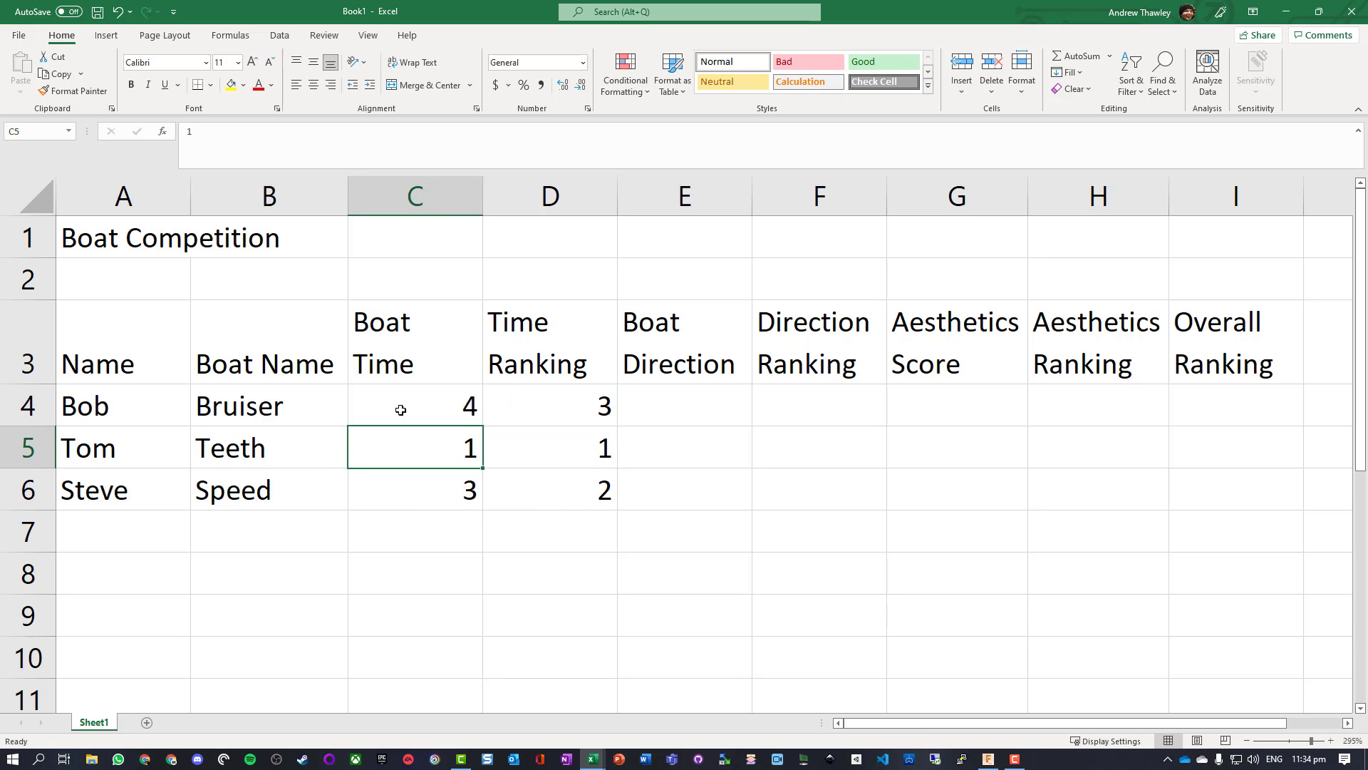
{"action": "type", "text": "5"}
{"action": "key", "text": "Right"}
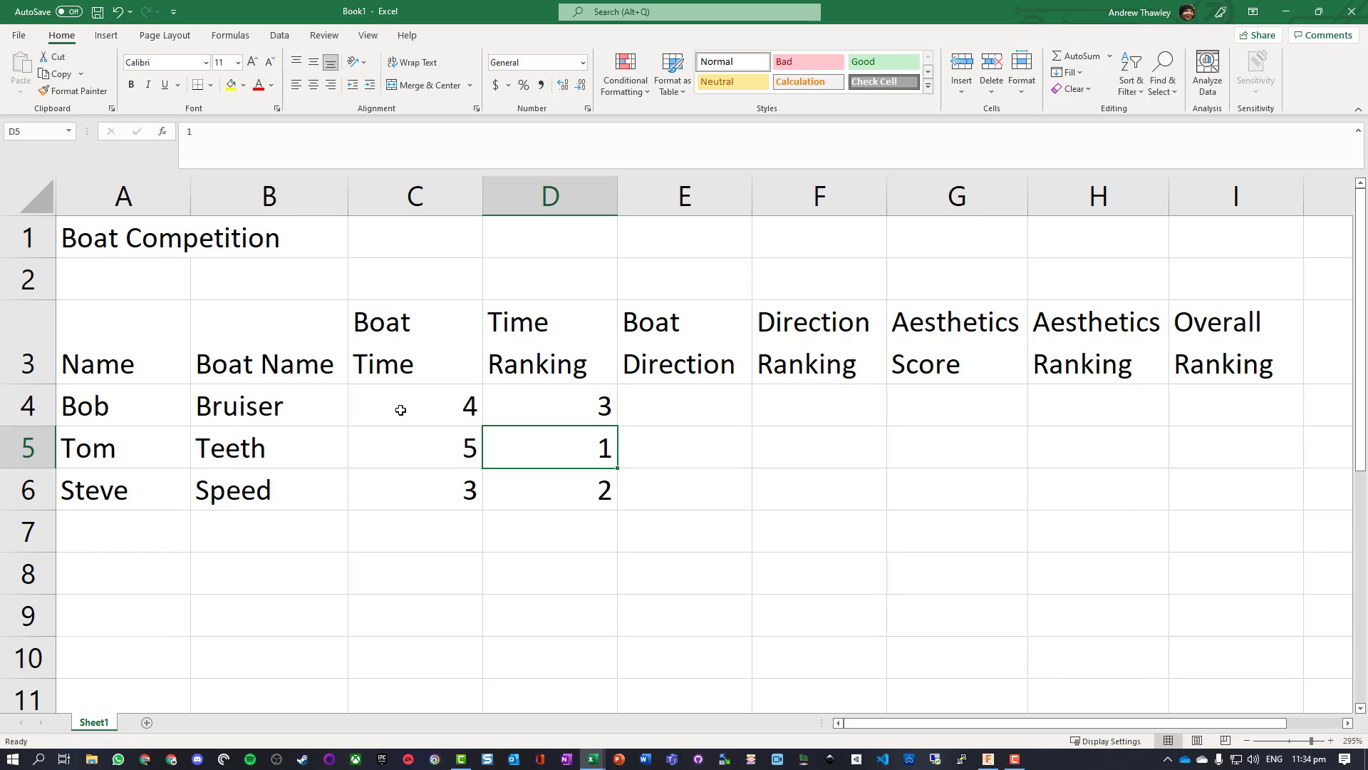
{"action": "key", "text": "Up"}
{"action": "key", "text": "Down"}
{"action": "key", "text": "Down"}
{"action": "key", "text": "shift+Left"}
{"action": "key", "text": "shift+Up"}
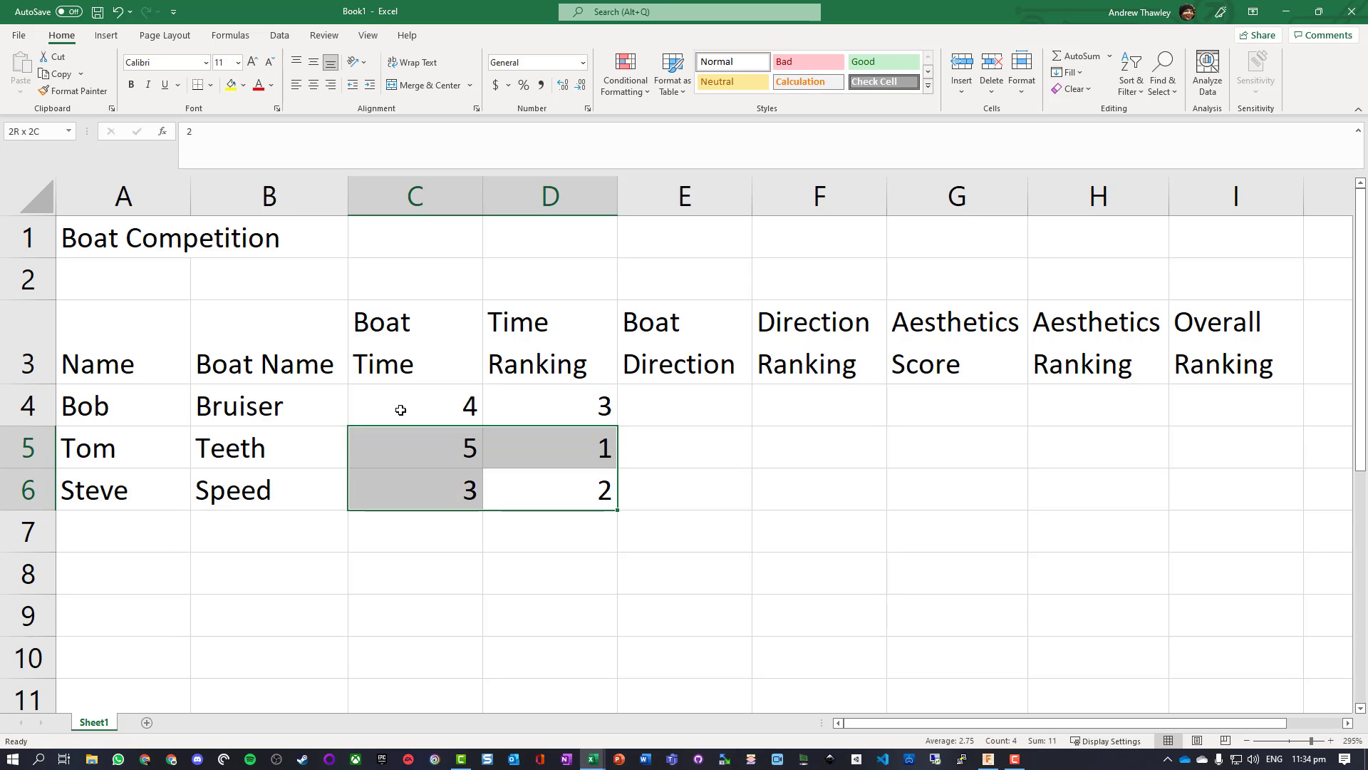
{"action": "key", "text": "shift+Up"}
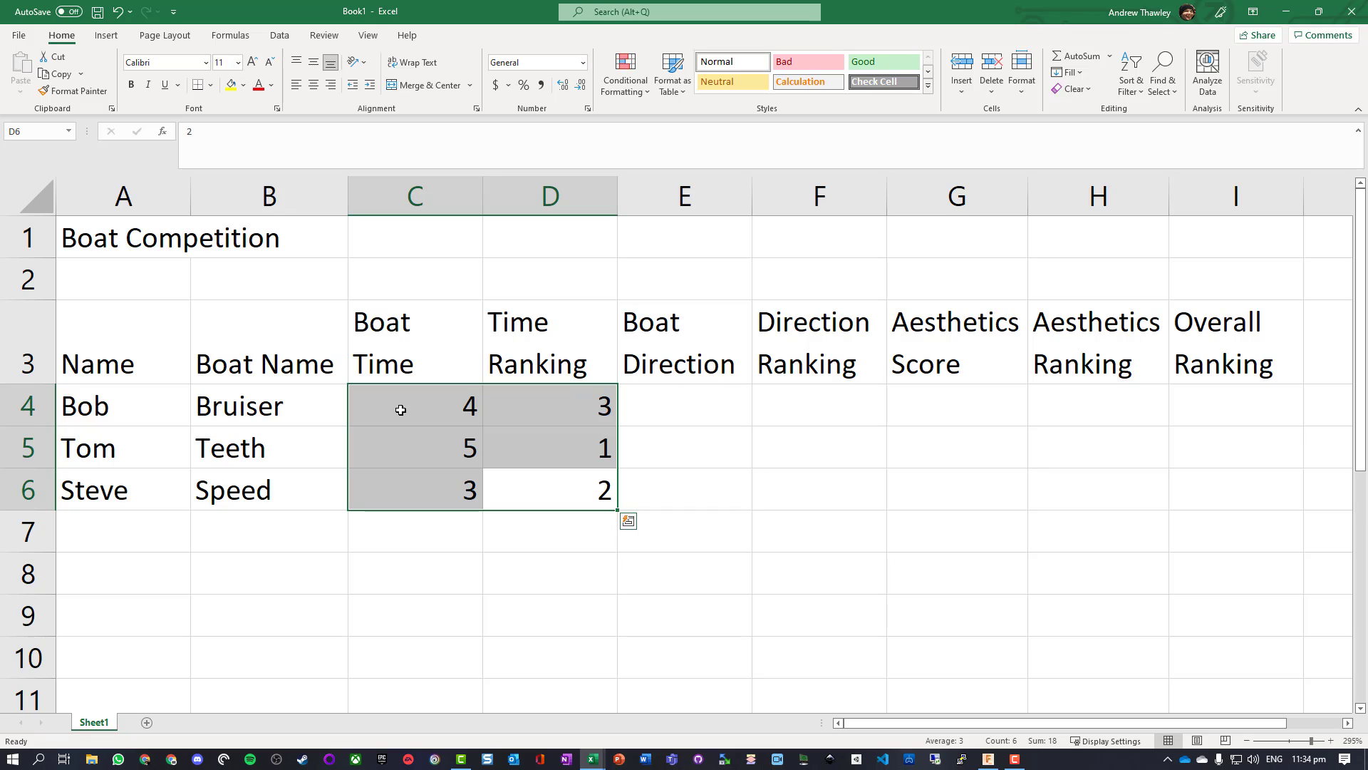
{"action": "key", "text": "Delete"}
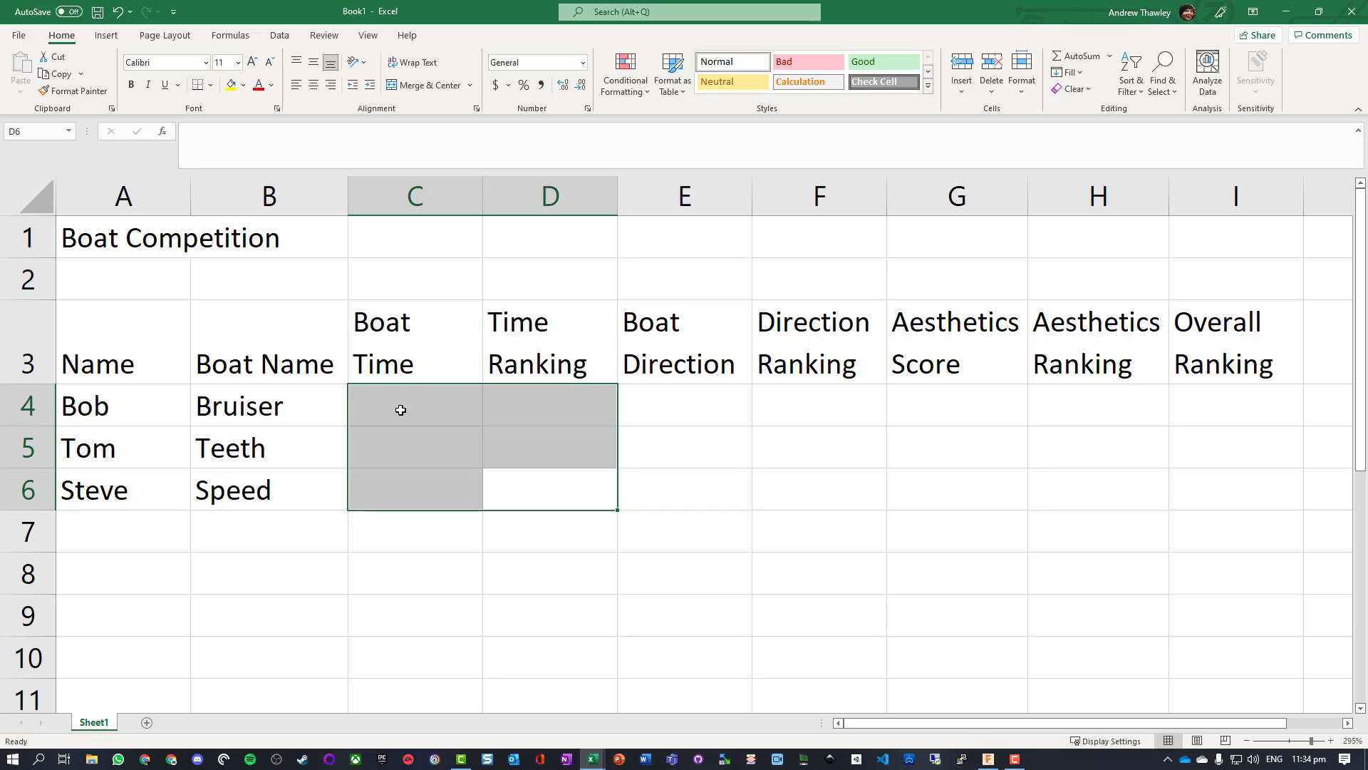
Enter the Boat Times 4, 3 and 6 in C4:C6
{"action": "left_click", "coordinate": [402, 407]}
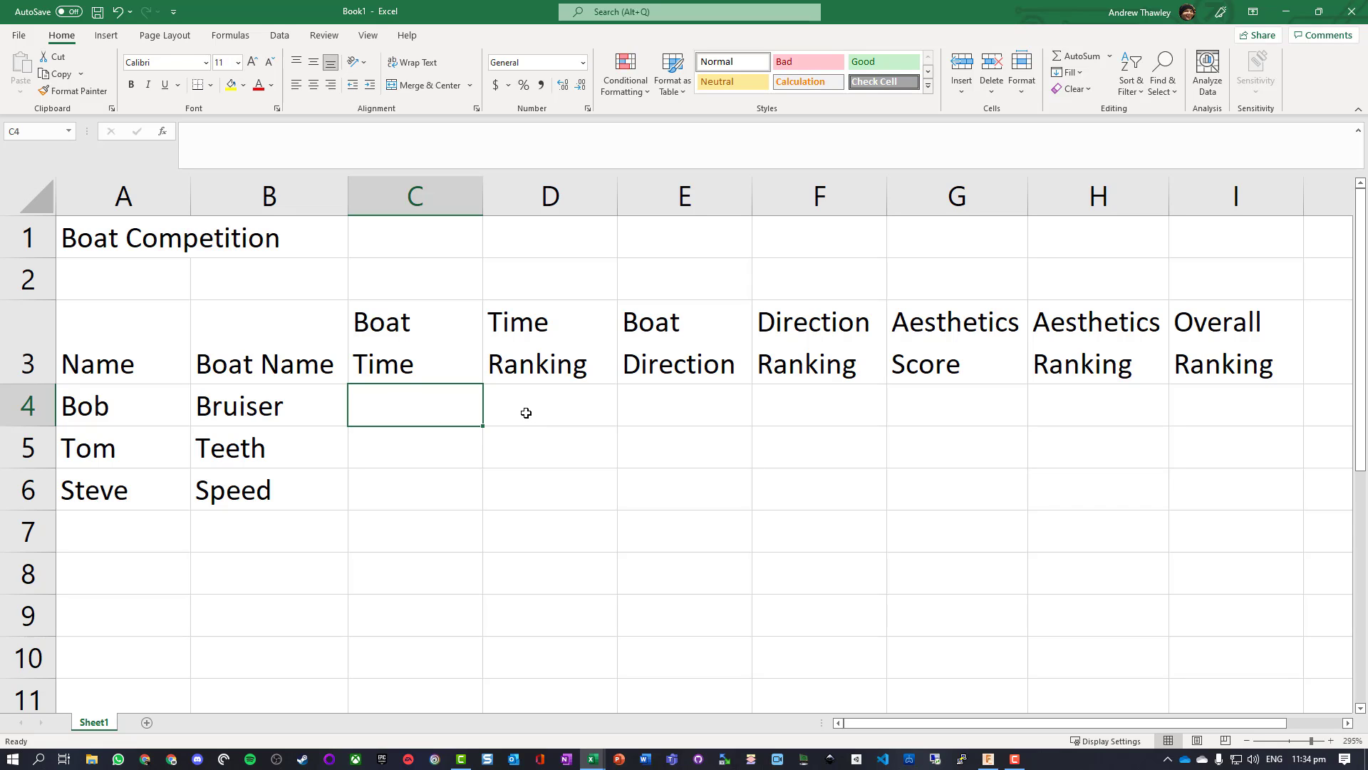
{"action": "type", "text": "4"}
{"action": "key", "text": "Return"}
{"action": "type", "text": "3"}
{"action": "key", "text": "Return"}
{"action": "type", "text": "6"}
{"action": "key", "text": "Right"}
{"action": "key", "text": "Up"}
{"action": "key", "text": "Up"}
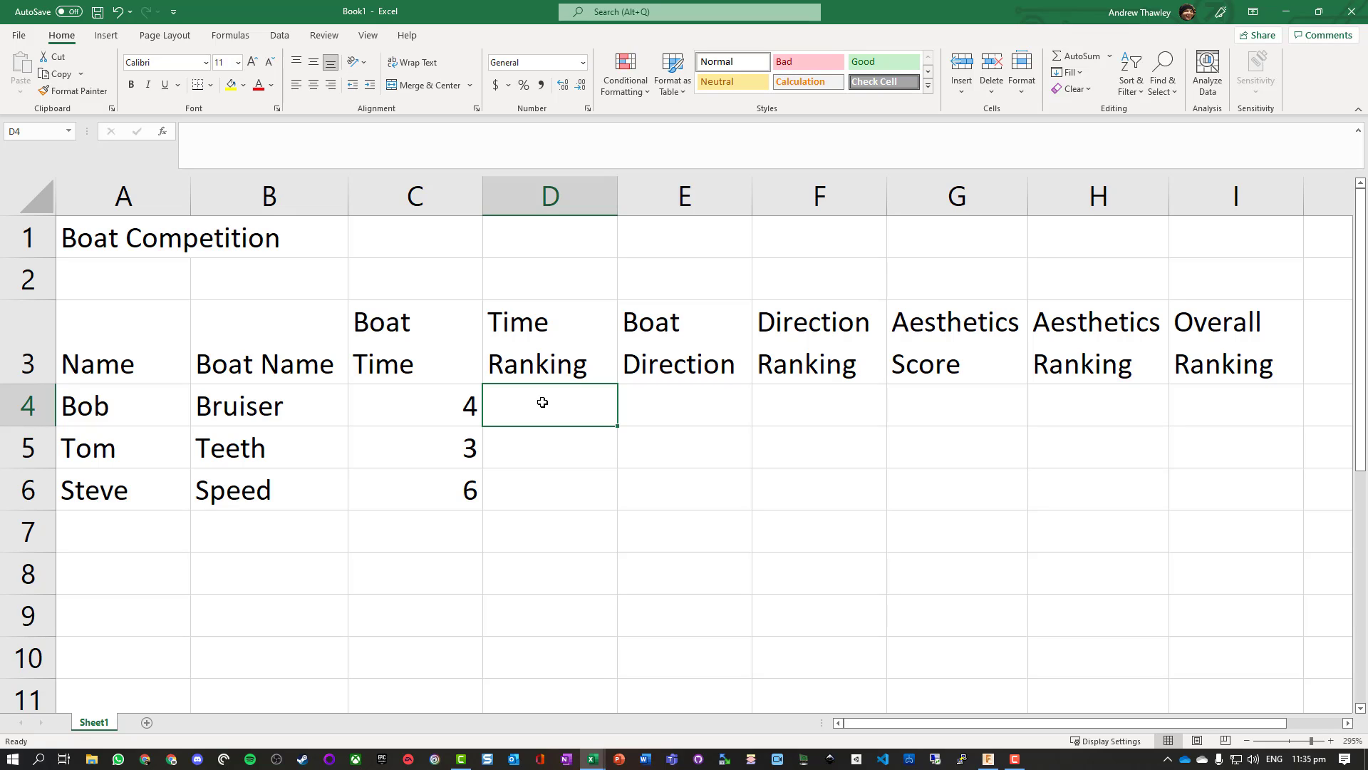
Find RANK.EQ through AutoSum's More Functions search and insert it into D4
{"action": "left_click", "coordinate": [1108, 56]}
{"action": "left_click", "coordinate": [1108, 177]}
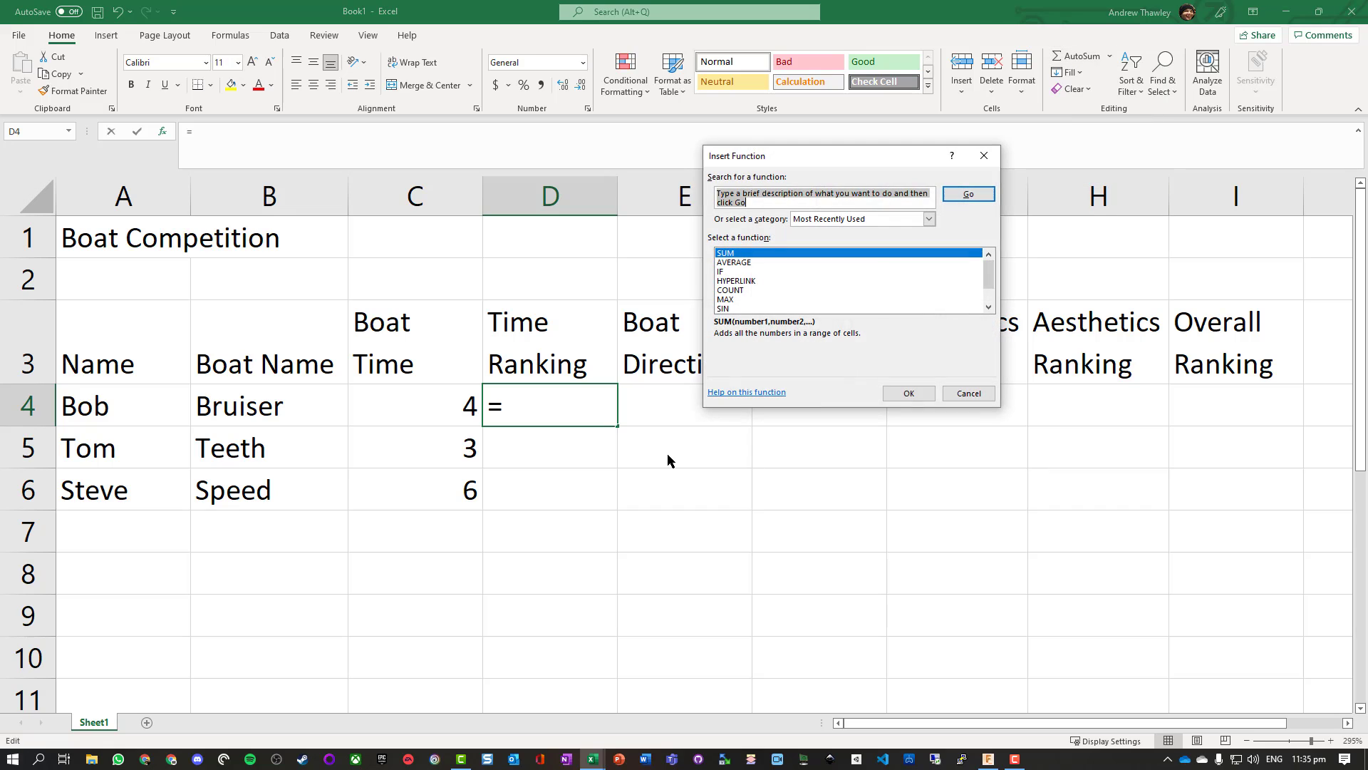
{"action": "type", "text": "rank"}
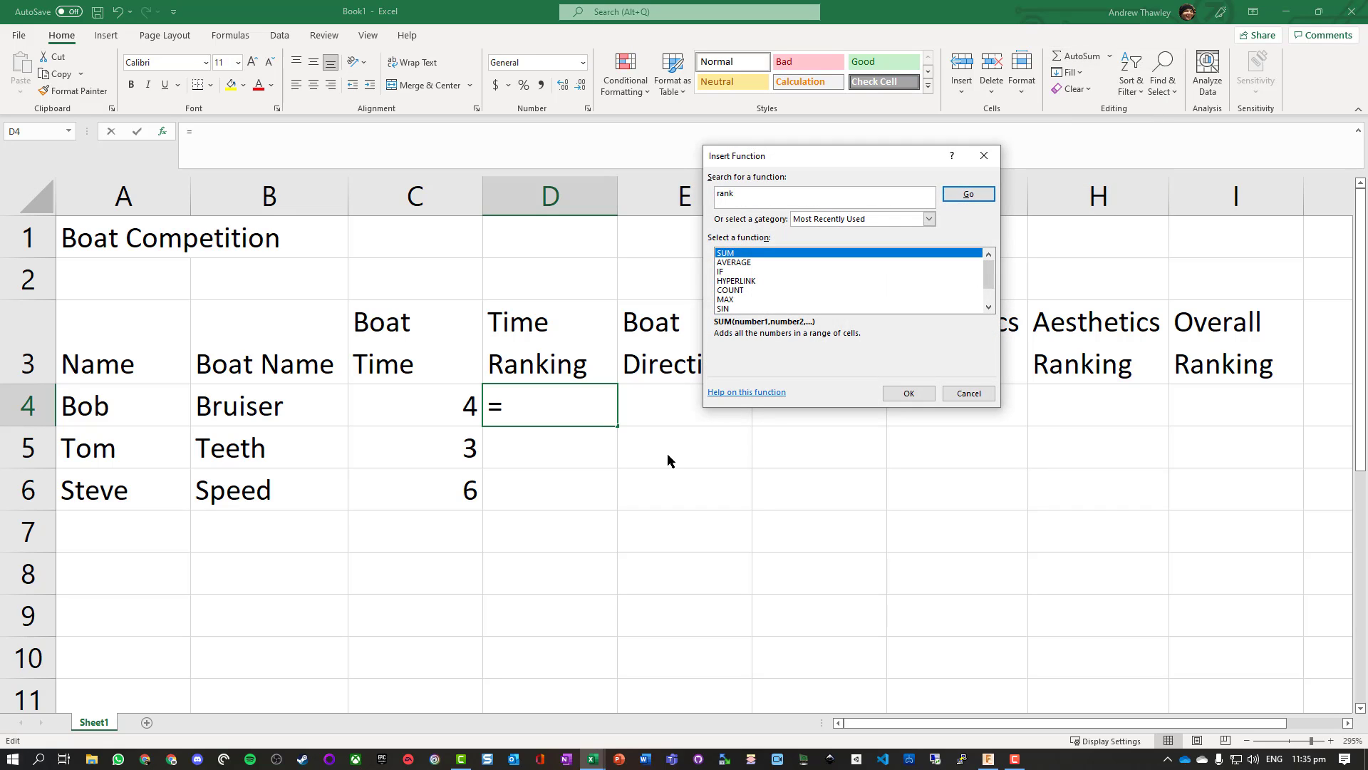
{"action": "key", "text": "Return"}
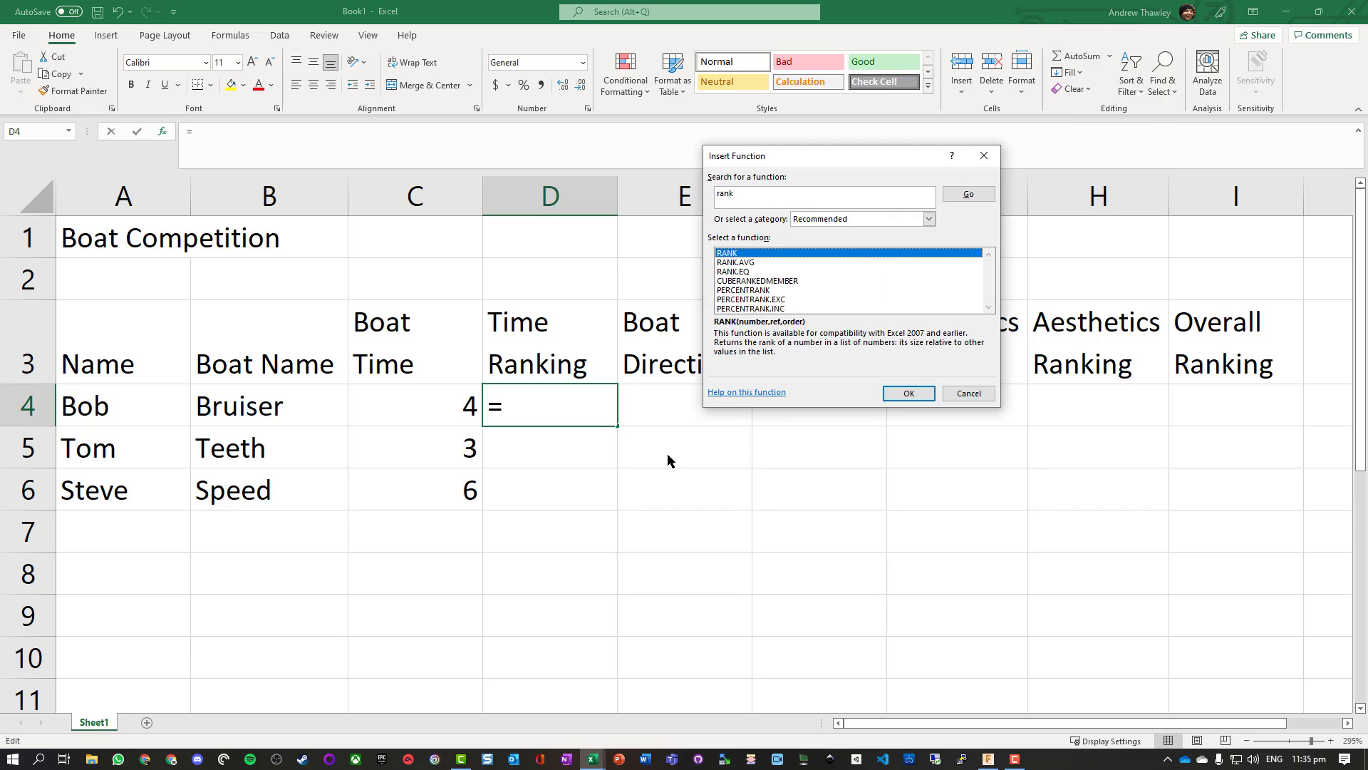
{"action": "left_click", "coordinate": [734, 272]}
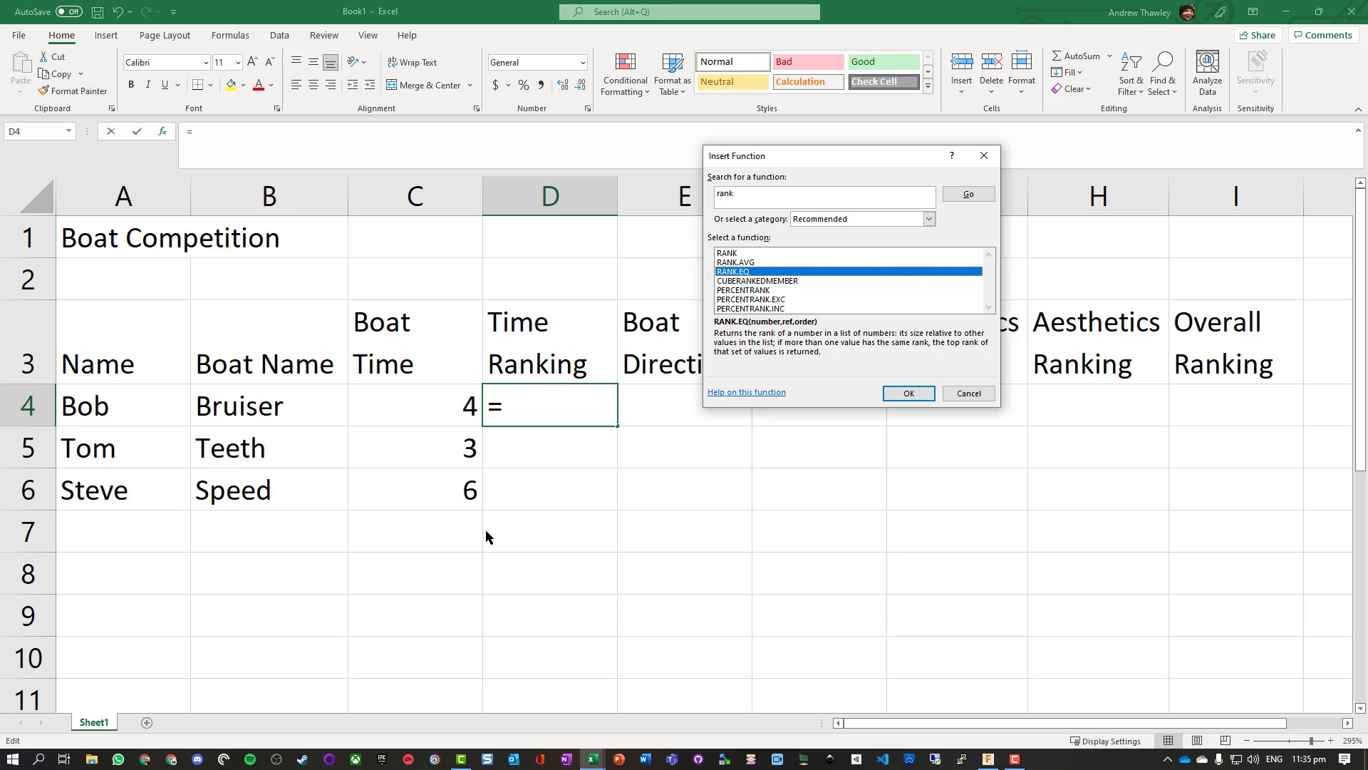
{"action": "left_click", "coordinate": [910, 394]}
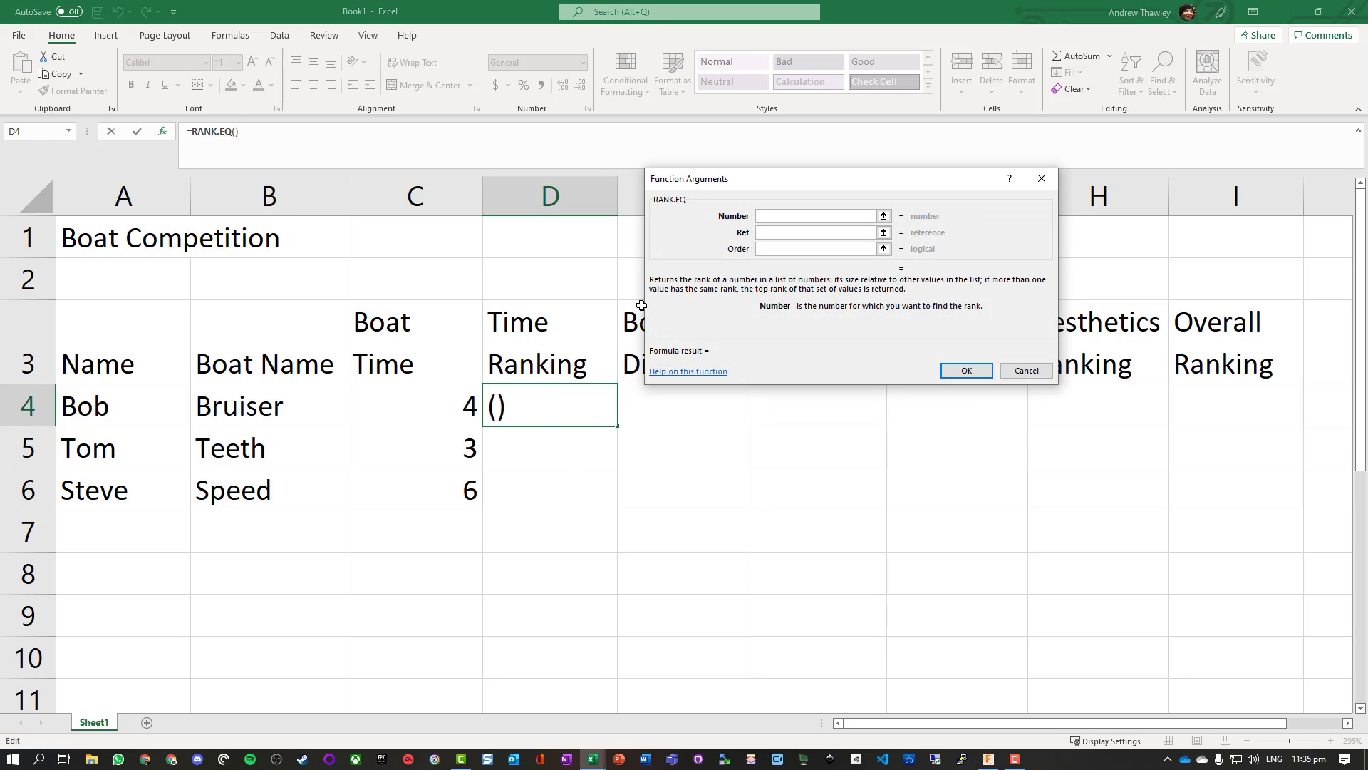
Set the RANK.EQ Number to C4 and Ref to the absolute range C4:C6
{"action": "left_click", "coordinate": [440, 408]}
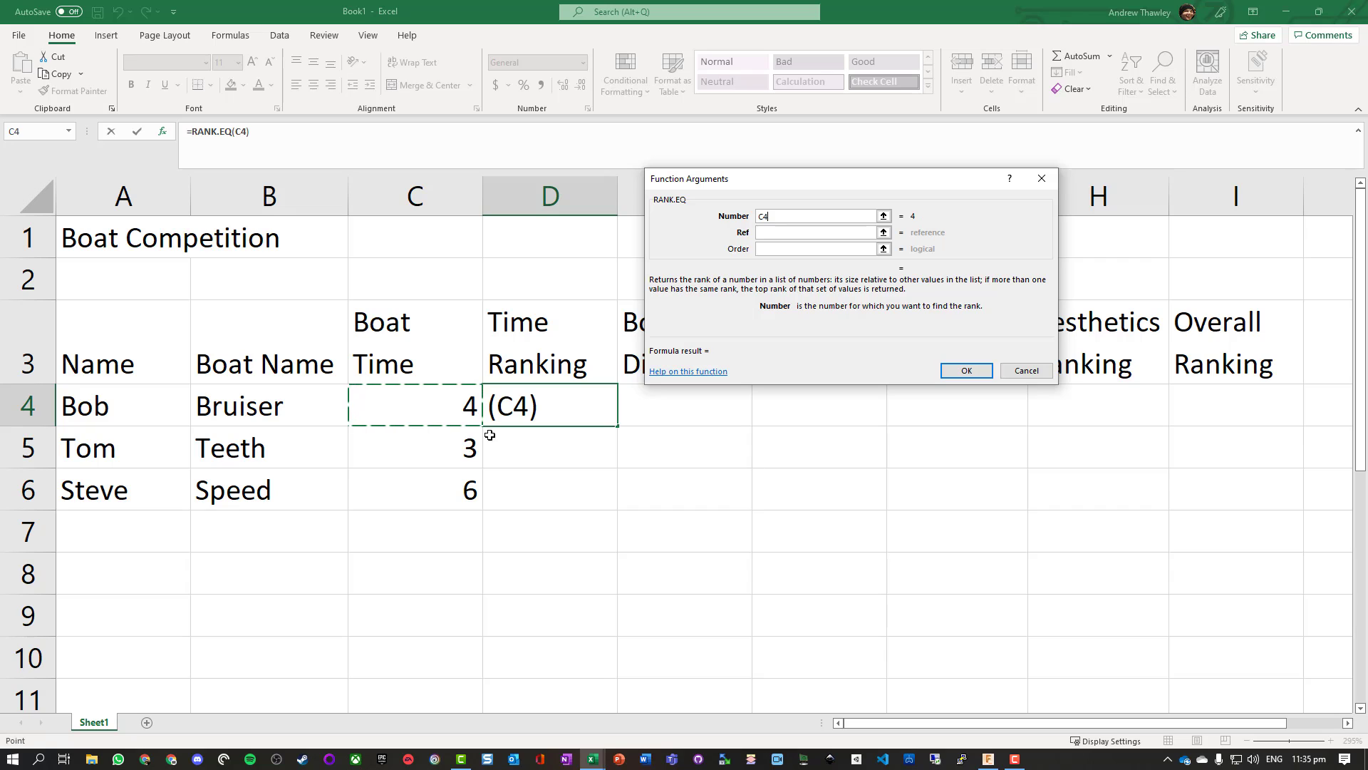
{"action": "left_click", "coordinate": [808, 230]}
{"action": "left_click_drag", "start_coordinate": [429, 410], "coordinate": [436, 490]}
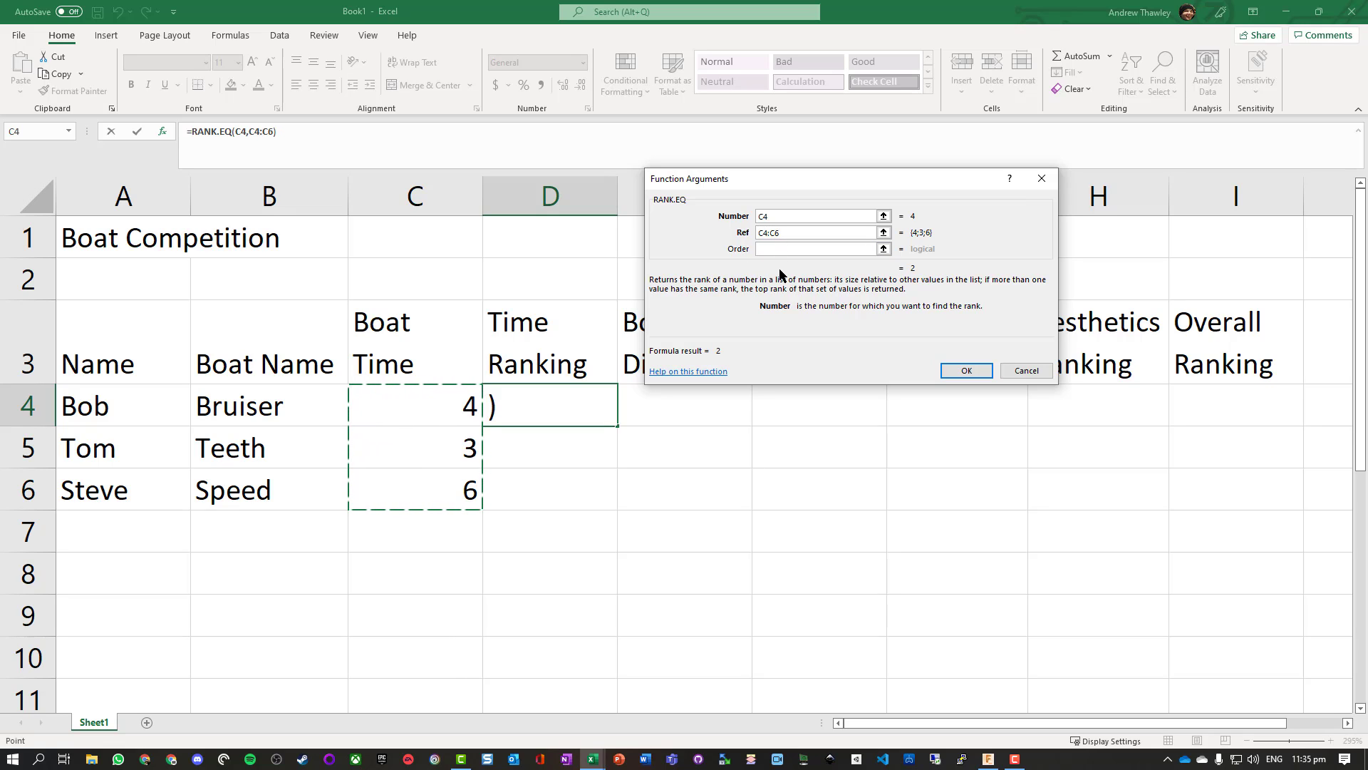
{"action": "key", "text": "F4"}
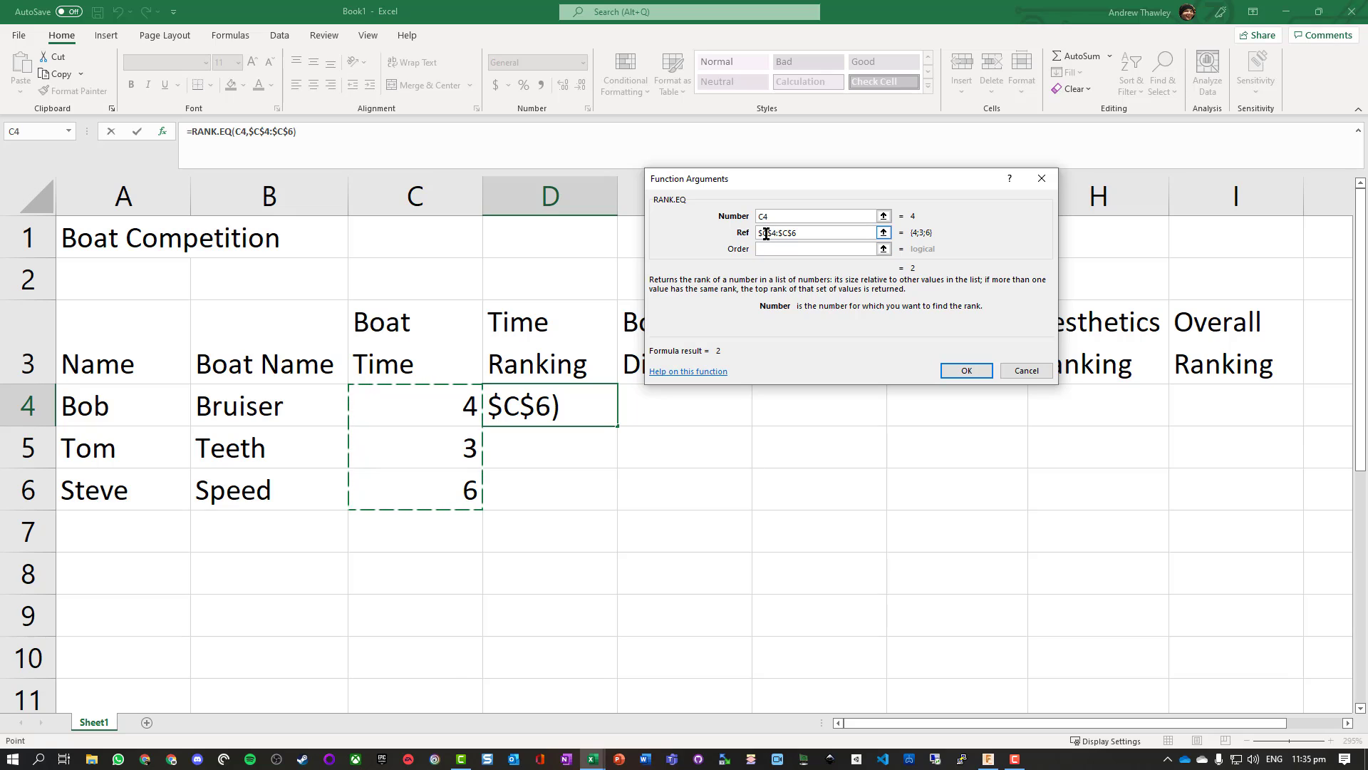
{"action": "key", "text": "F2"}
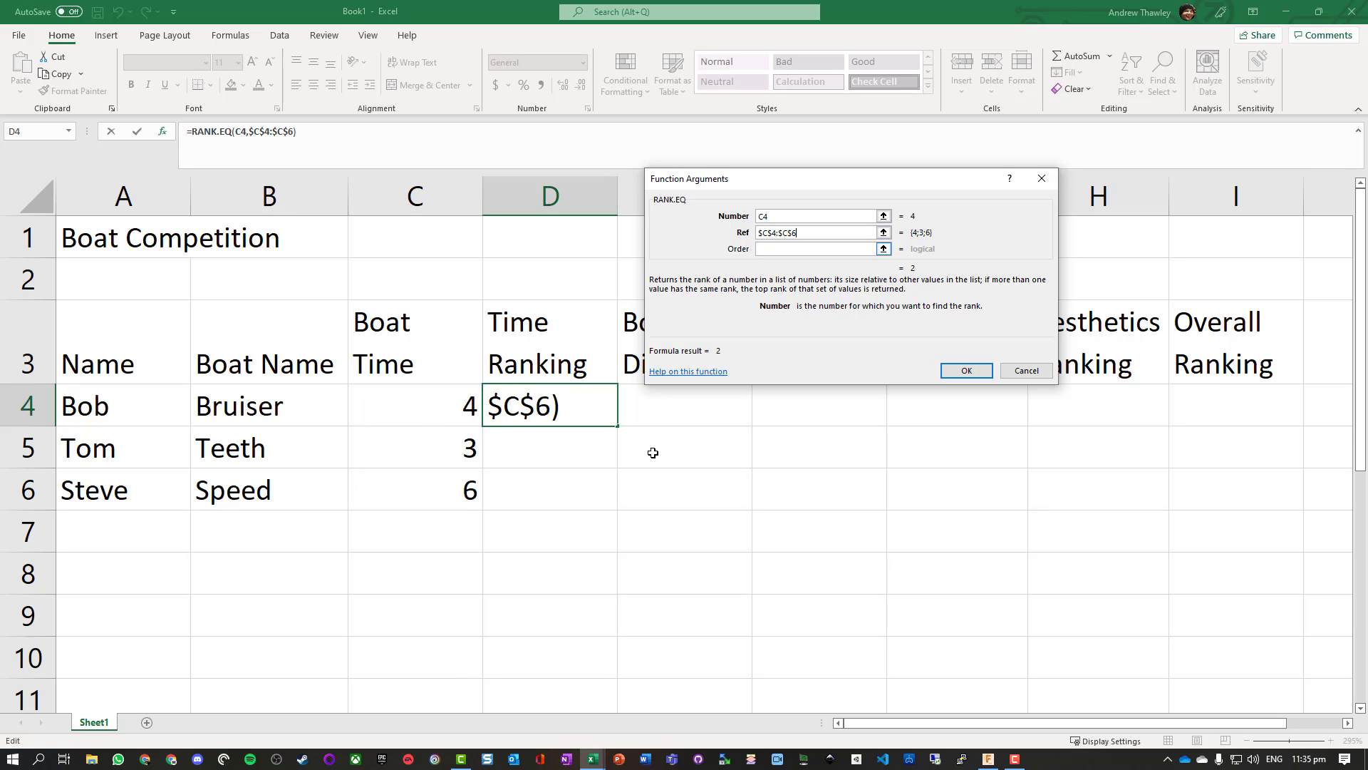
{"action": "left_click", "coordinate": [444, 419]}
{"action": "left_click_drag", "start_coordinate": [444, 420], "coordinate": [440, 469]}
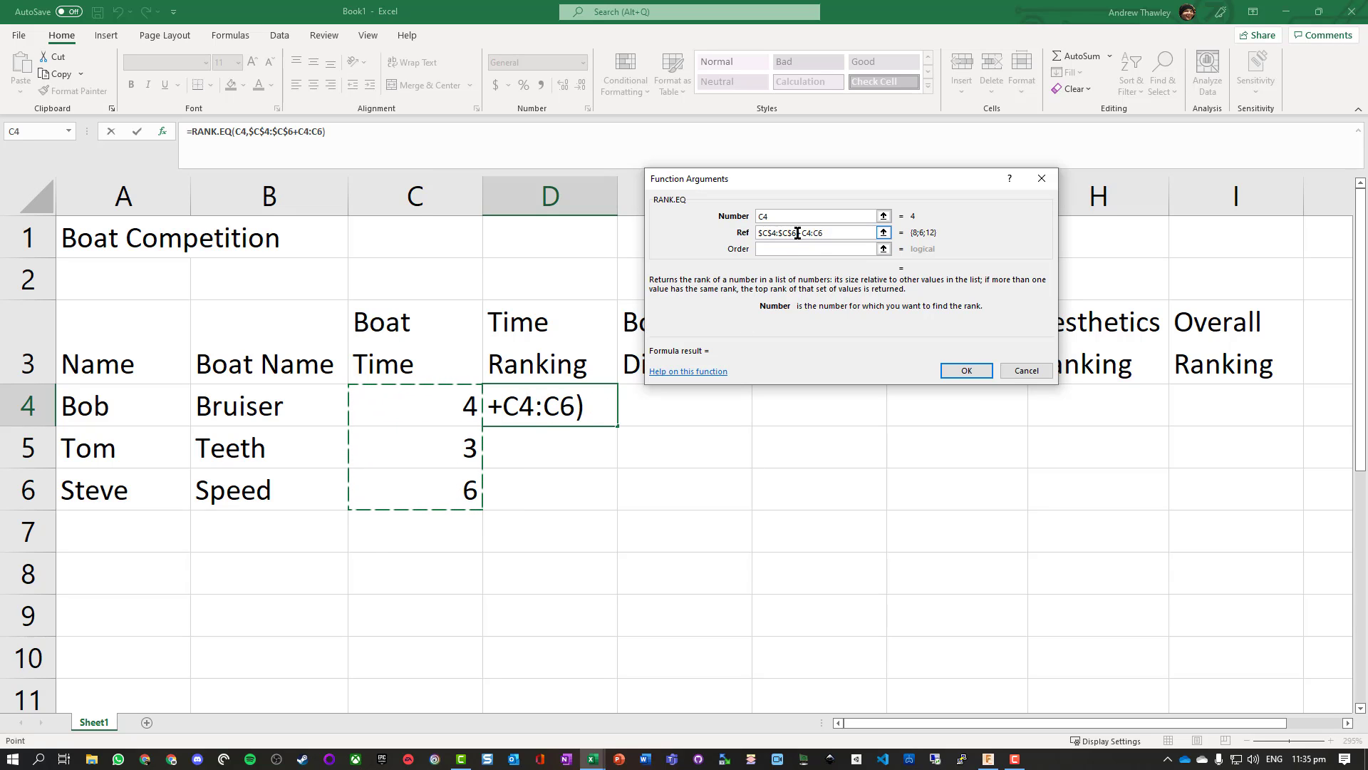
Delete the stray extra range text, set Order to 1, and confirm the formula
{"action": "left_click_drag", "start_coordinate": [797, 234], "coordinate": [825, 233]}
{"action": "key", "text": "Delete"}
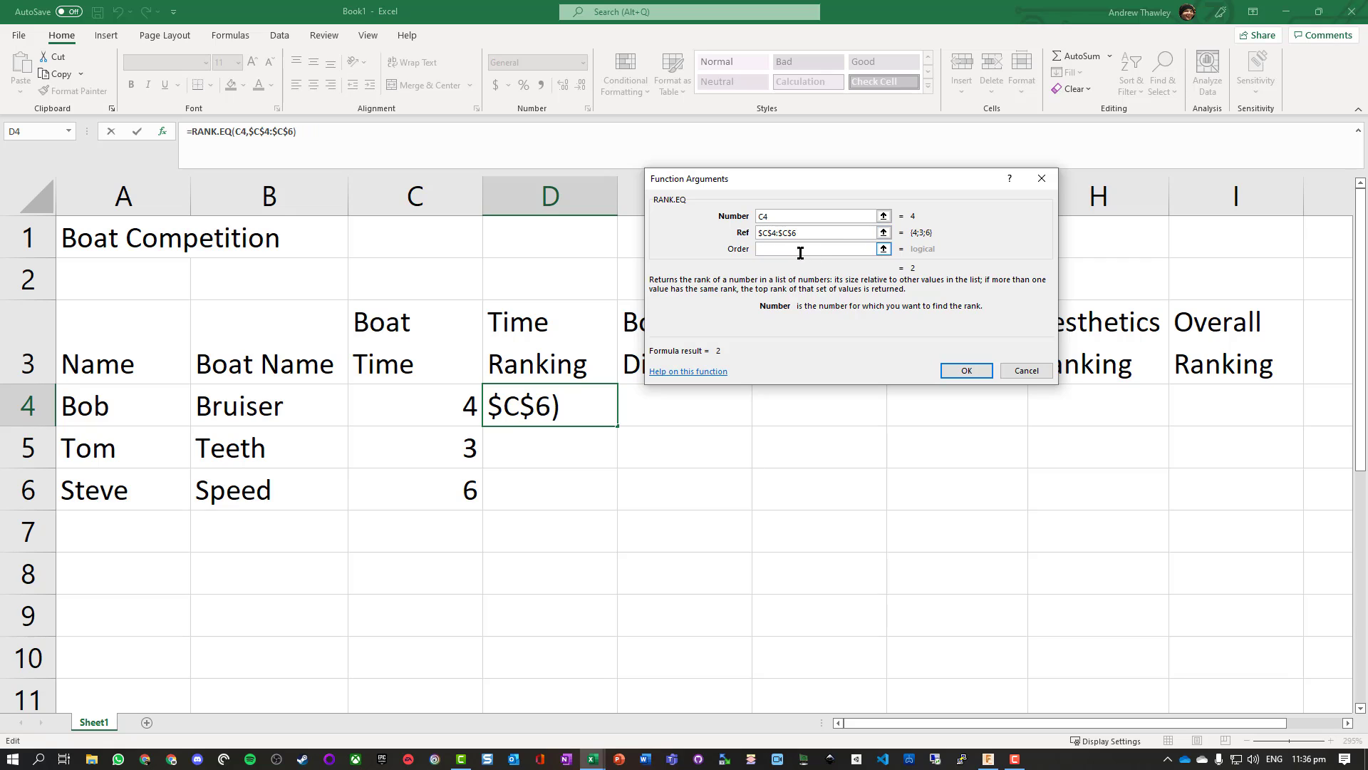
{"action": "left_click", "coordinate": [799, 251]}
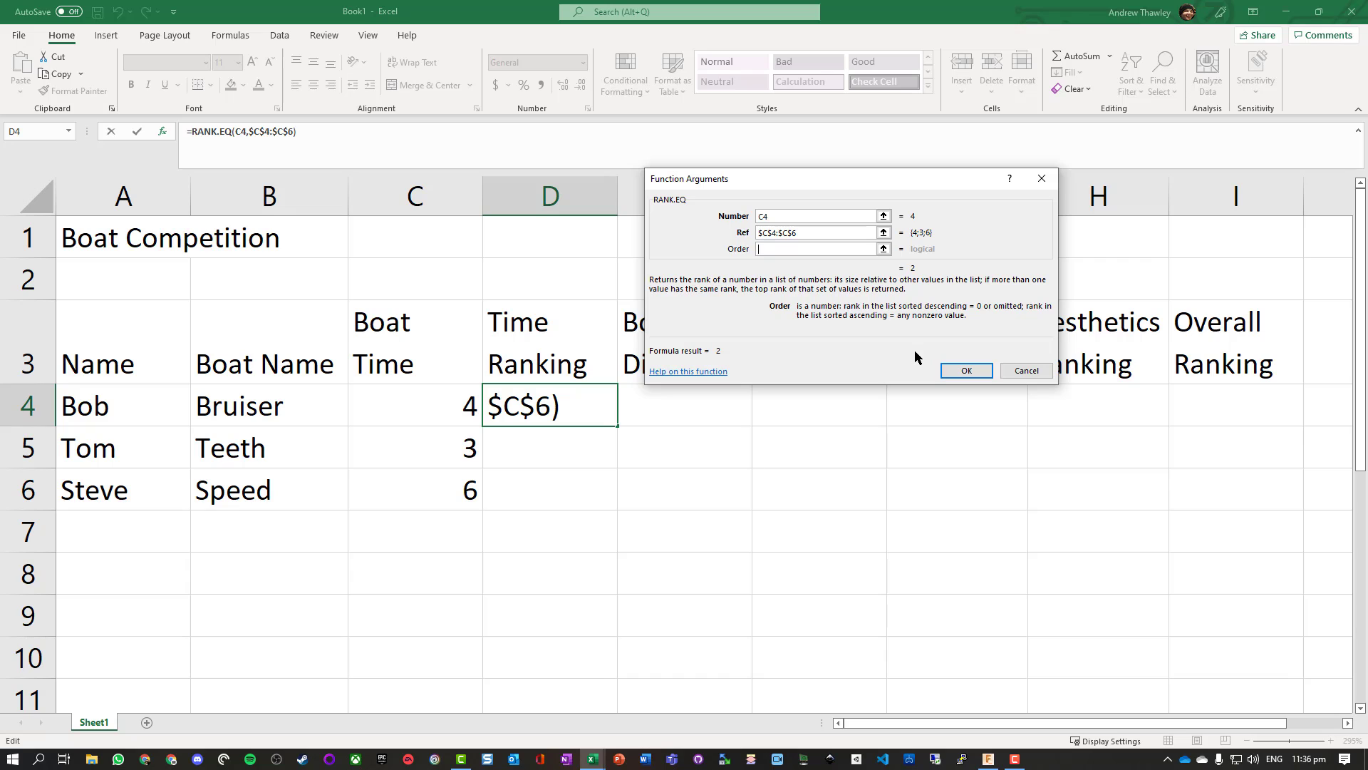
{"action": "type", "text": "1"}
{"action": "left_click", "coordinate": [966, 370]}
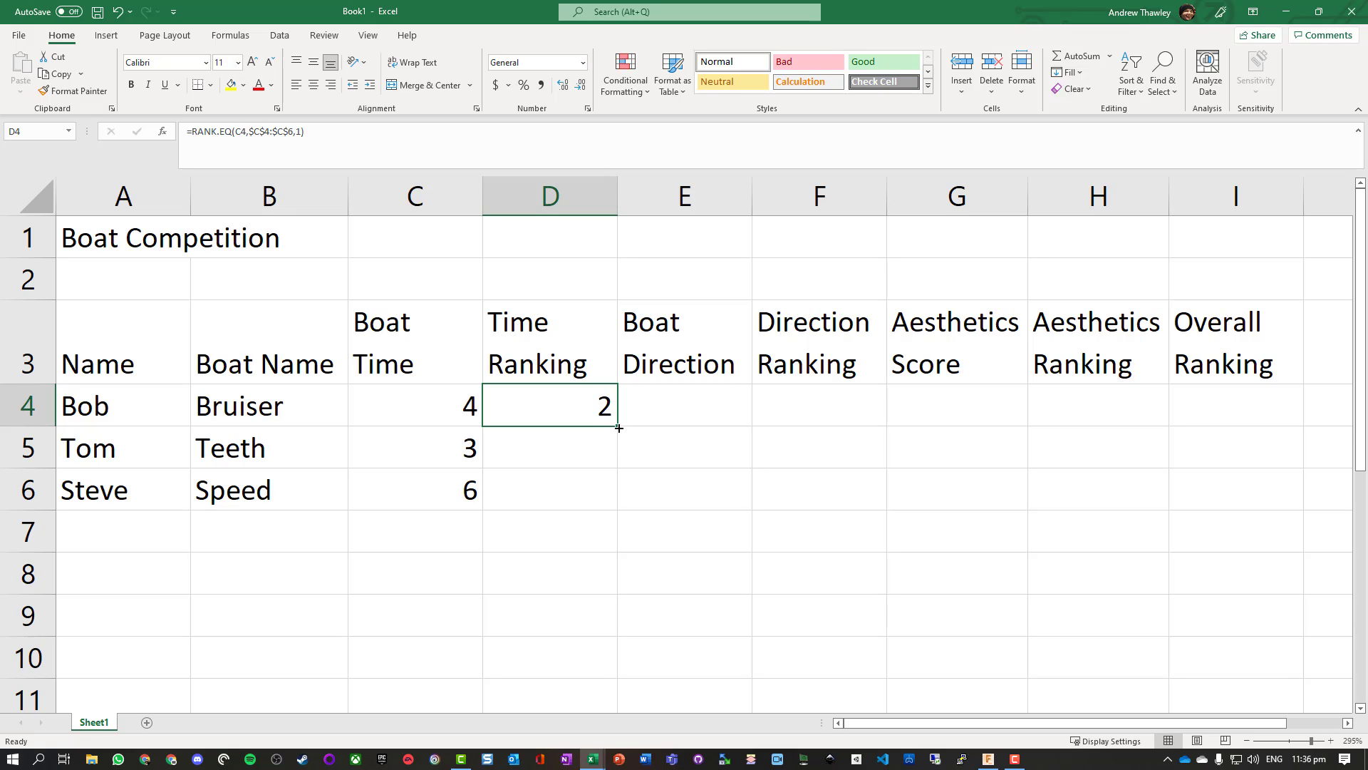
Fill the ranking formula down to D6, then start editing D4's range reference
{"action": "left_click_drag", "start_coordinate": [619, 428], "coordinate": [623, 505]}
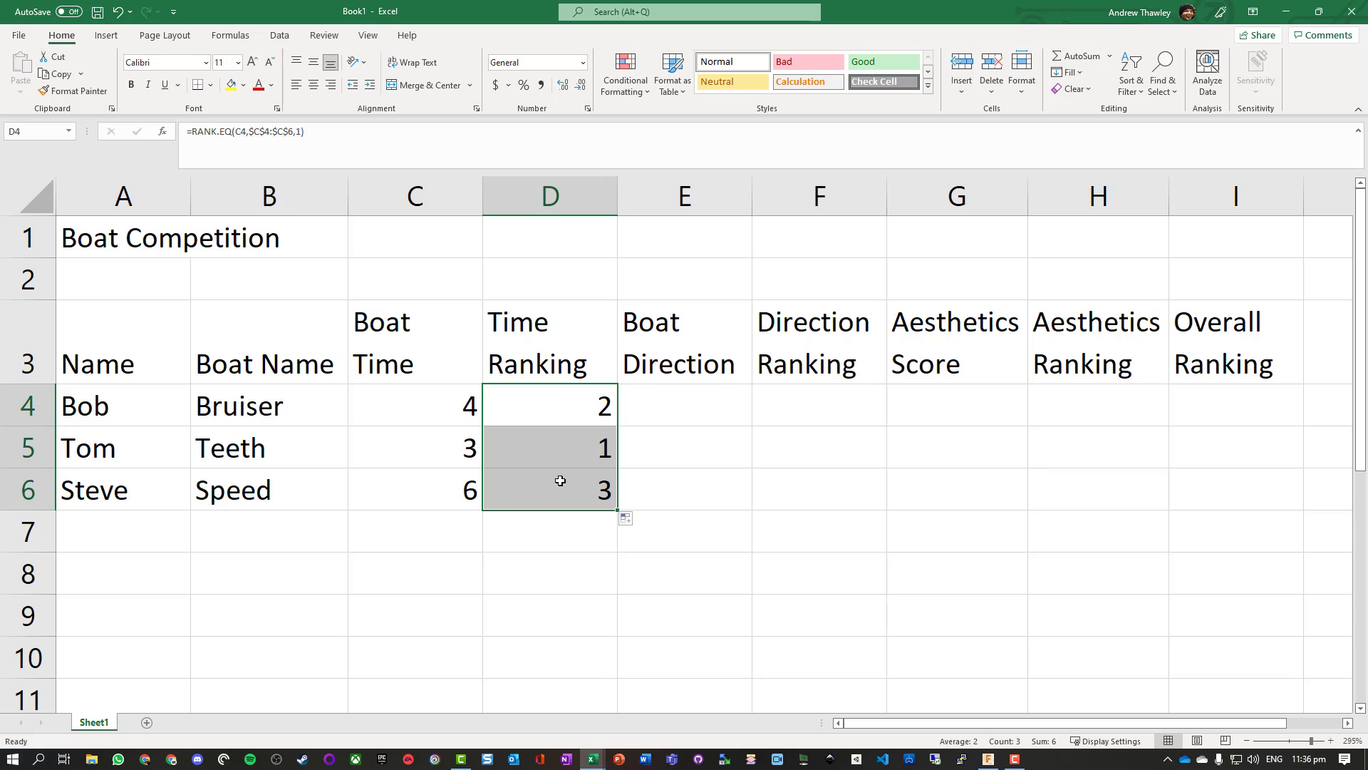
{"action": "left_click", "coordinate": [574, 397]}
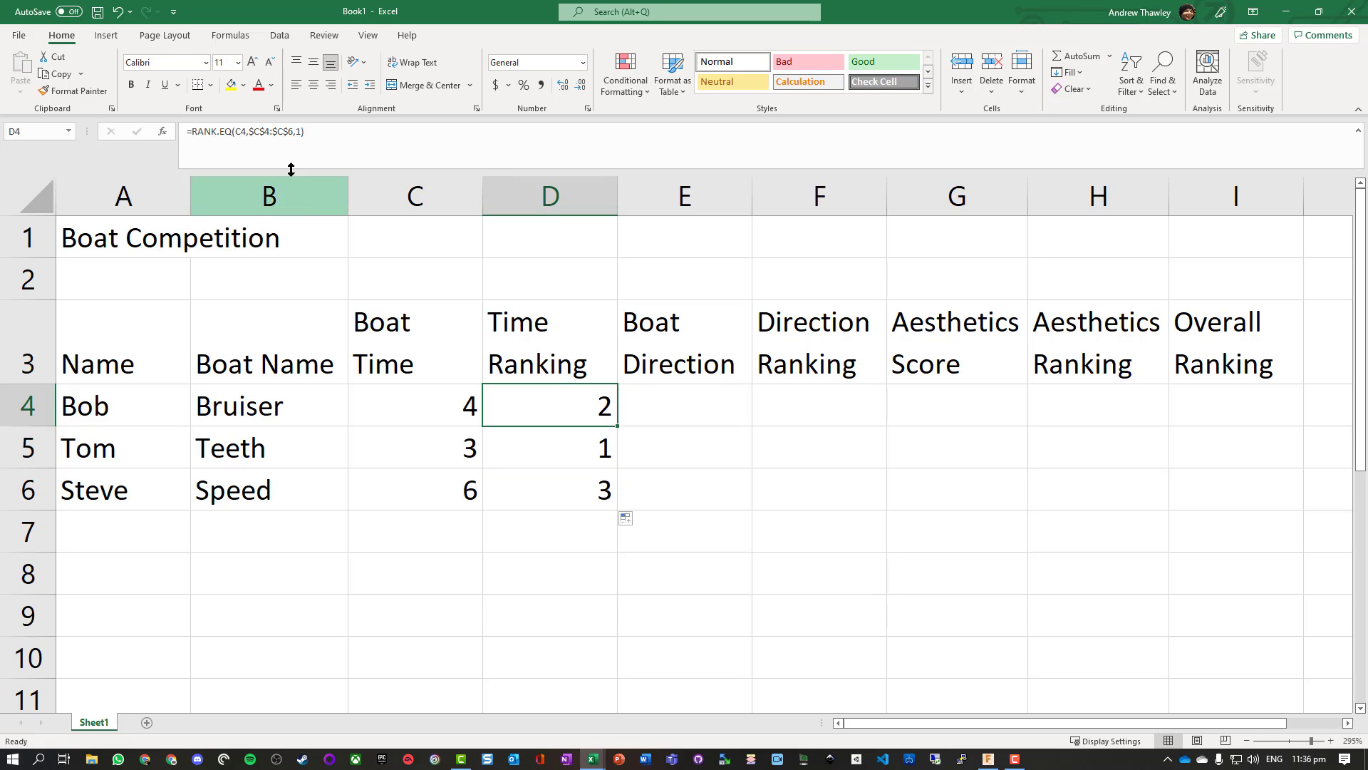
{"action": "left_click", "coordinate": [256, 133]}
{"action": "key", "text": "BackSpace"}
Change D4's ranking range to relative C4:C6 and fill it down to D6
{"action": "left_click", "coordinate": [268, 135]}
{"action": "key", "text": "BackSpace"}
{"action": "left_click", "coordinate": [271, 131]}
{"action": "key", "text": "BackSpace"}
{"action": "key", "text": "Left"}
{"action": "key", "text": "BackSpace"}
{"action": "key", "text": "Return"}
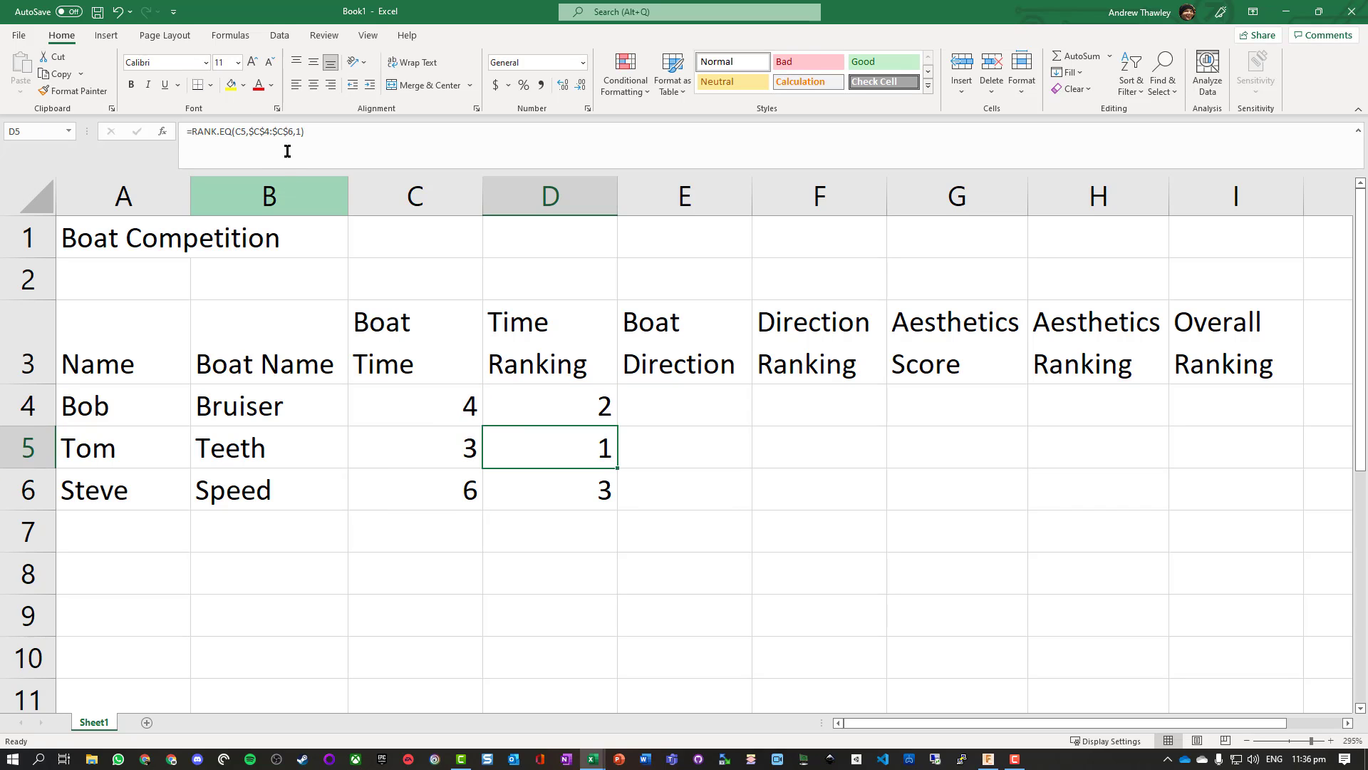
{"action": "left_click", "coordinate": [586, 420]}
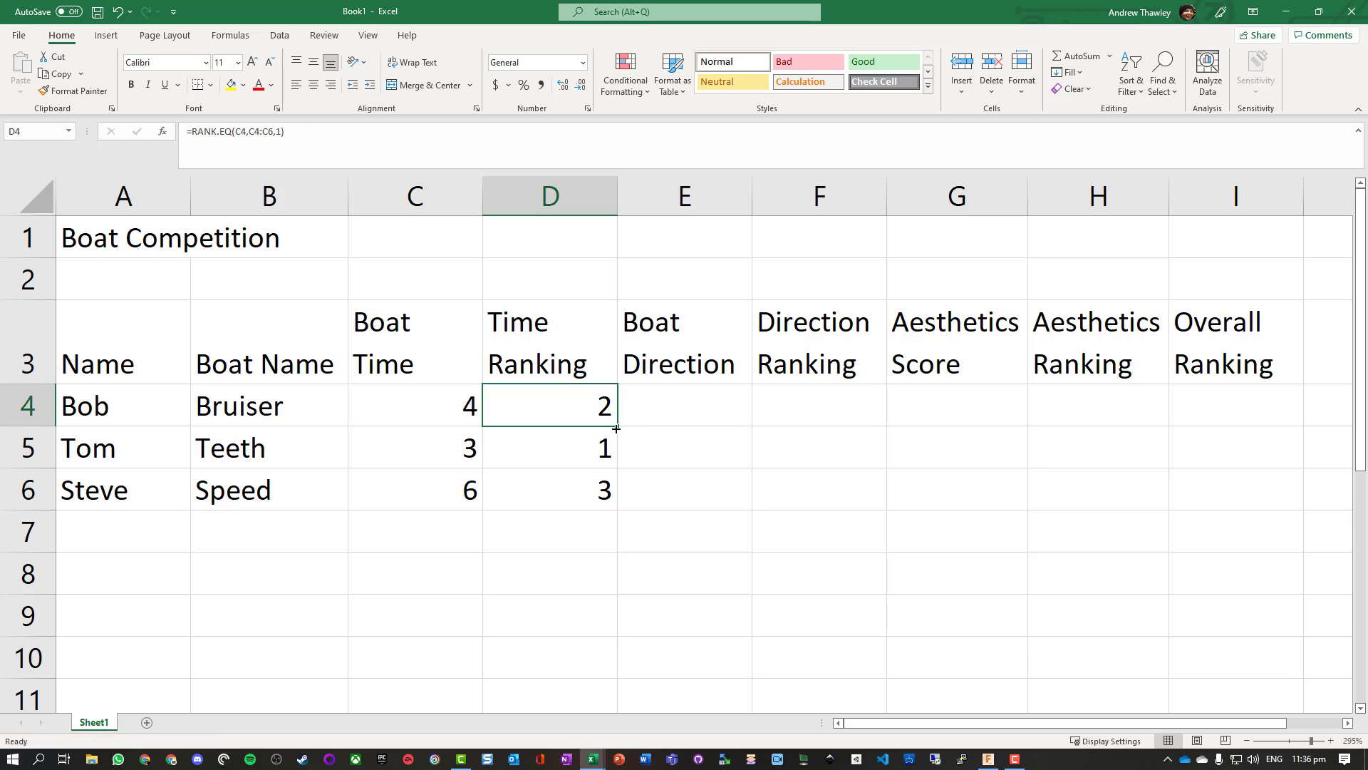
{"action": "left_click_drag", "start_coordinate": [616, 426], "coordinate": [620, 516]}
Inspect D6's formula, which shows the range shifted to C6:C8, leaving it unchanged
{"action": "left_click", "coordinate": [565, 489]}
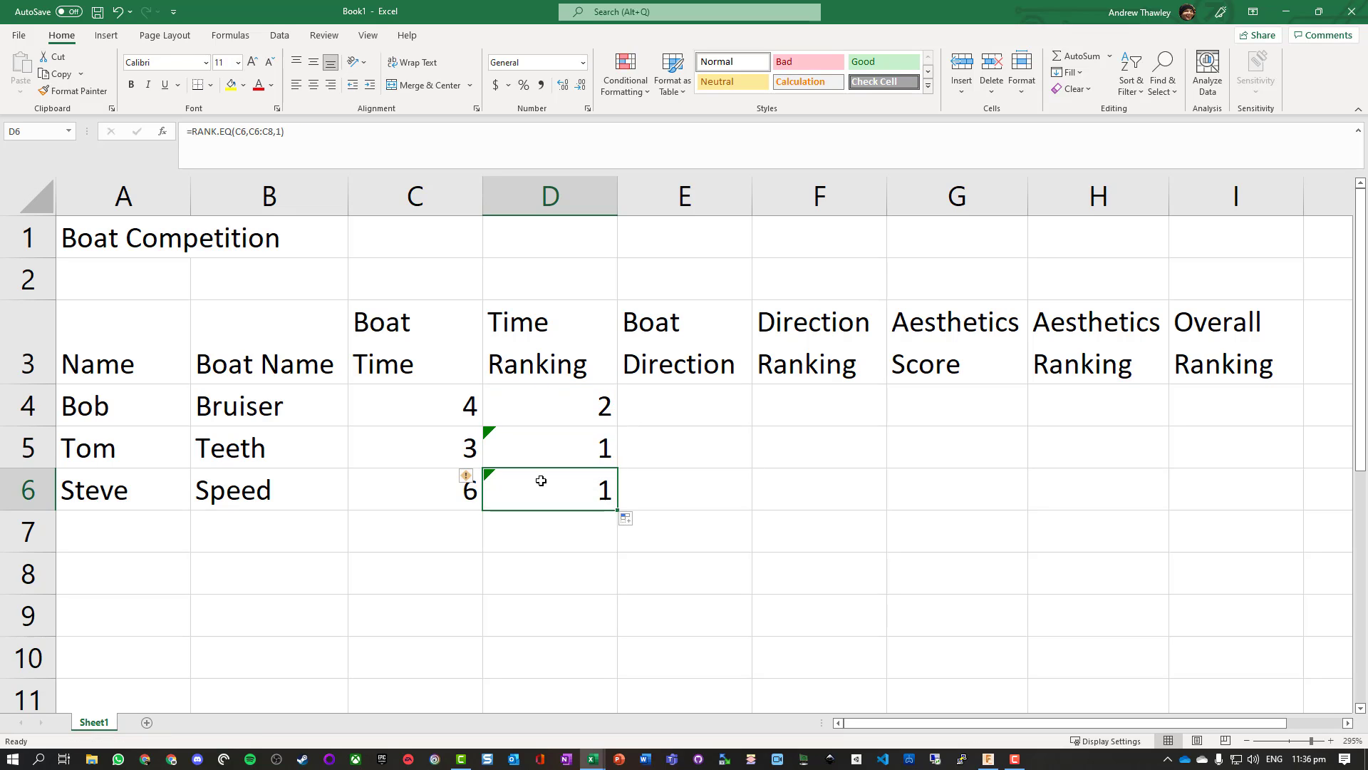
{"action": "left_click", "coordinate": [250, 131]}
{"action": "left_click_drag", "start_coordinate": [249, 131], "coordinate": [269, 132]}
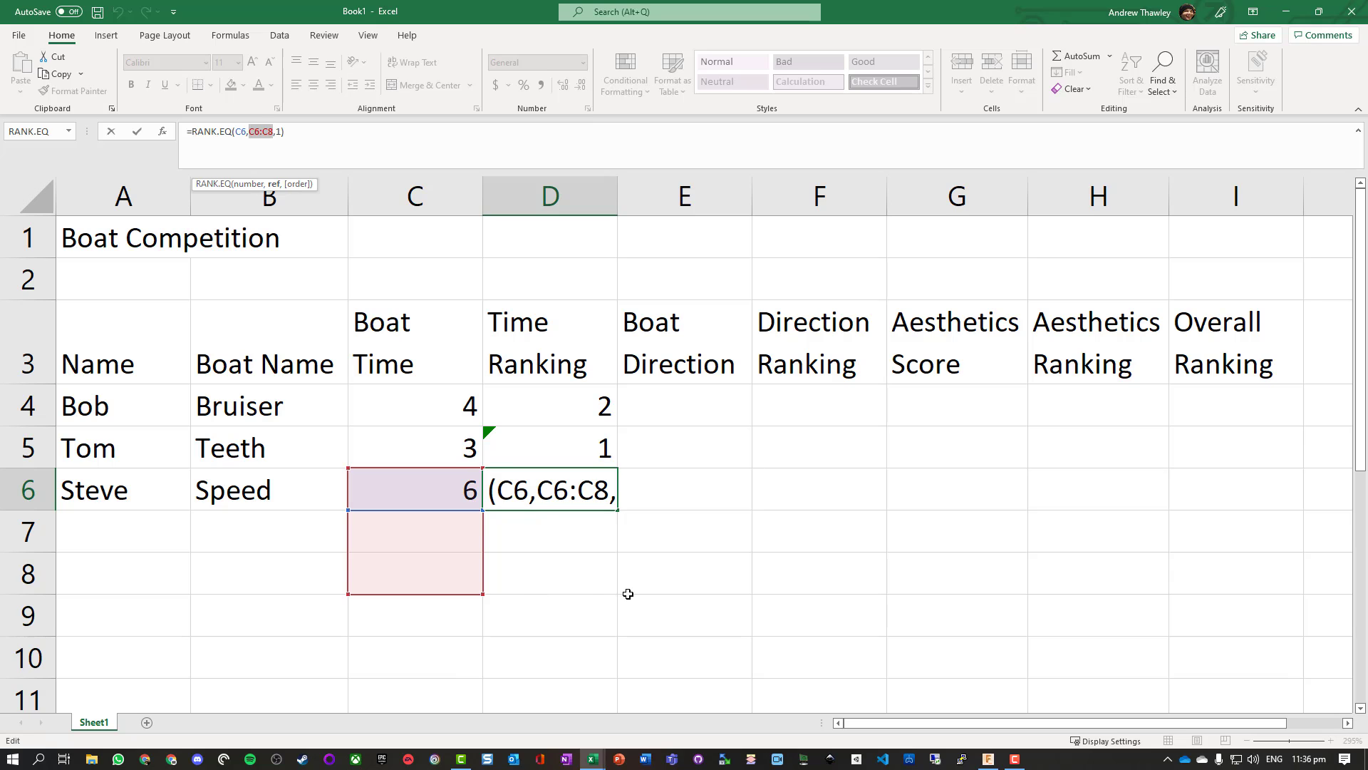
{"action": "key", "text": "Escape"}
Lock D4's range as $C$4:$C$6 and fill it down to D6 for ranks 2, 1, 3
{"action": "left_click", "coordinate": [588, 394]}
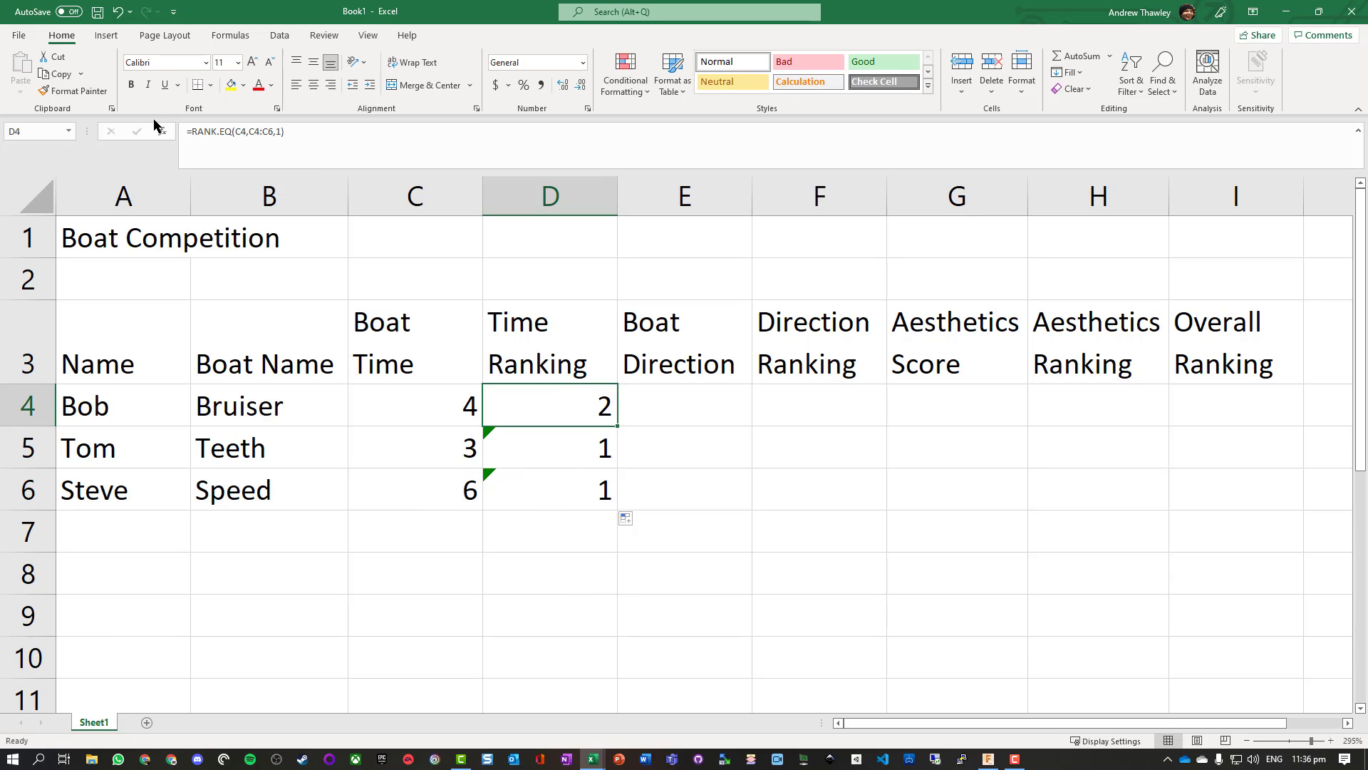
{"action": "left_click", "coordinate": [253, 132]}
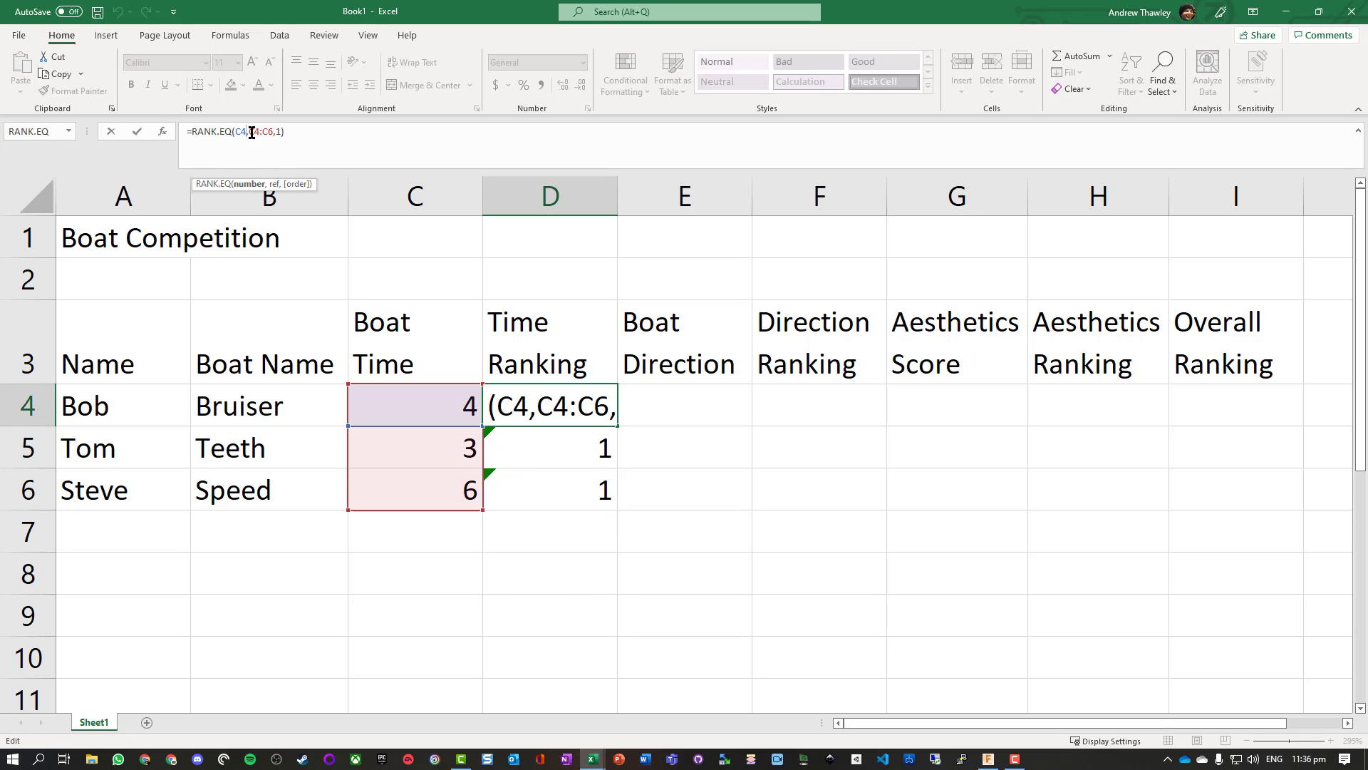
{"action": "key", "text": "F4"}
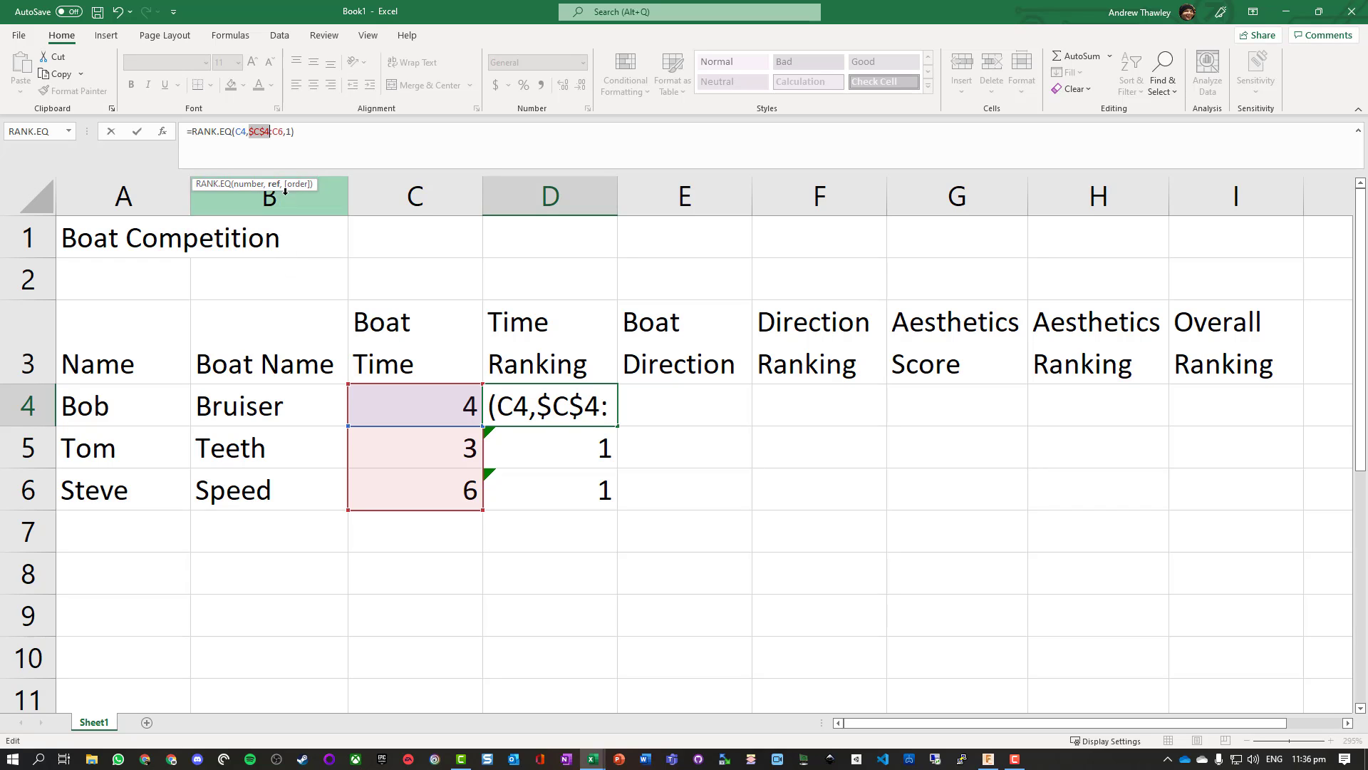
{"action": "left_click", "coordinate": [278, 132]}
{"action": "key", "text": "F4"}
{"action": "key", "text": "Return"}
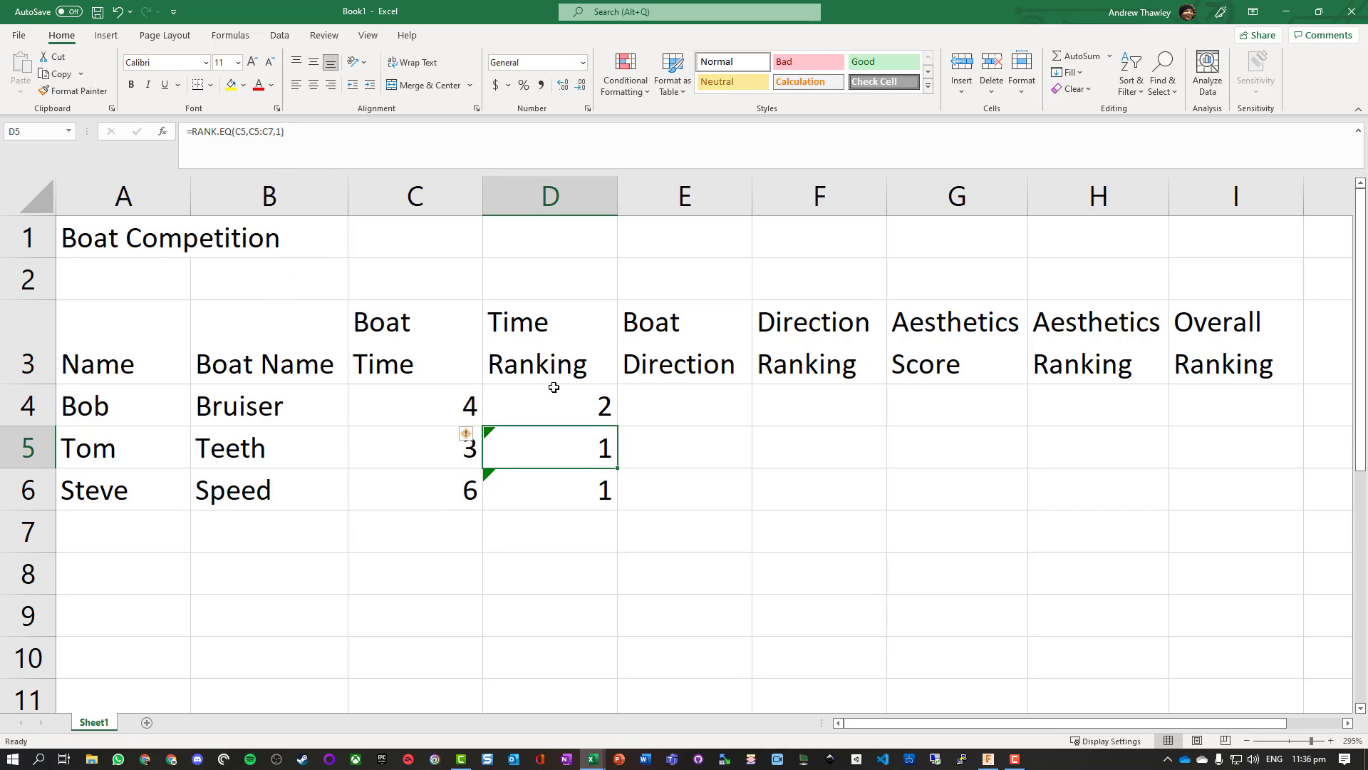
{"action": "left_click", "coordinate": [577, 399]}
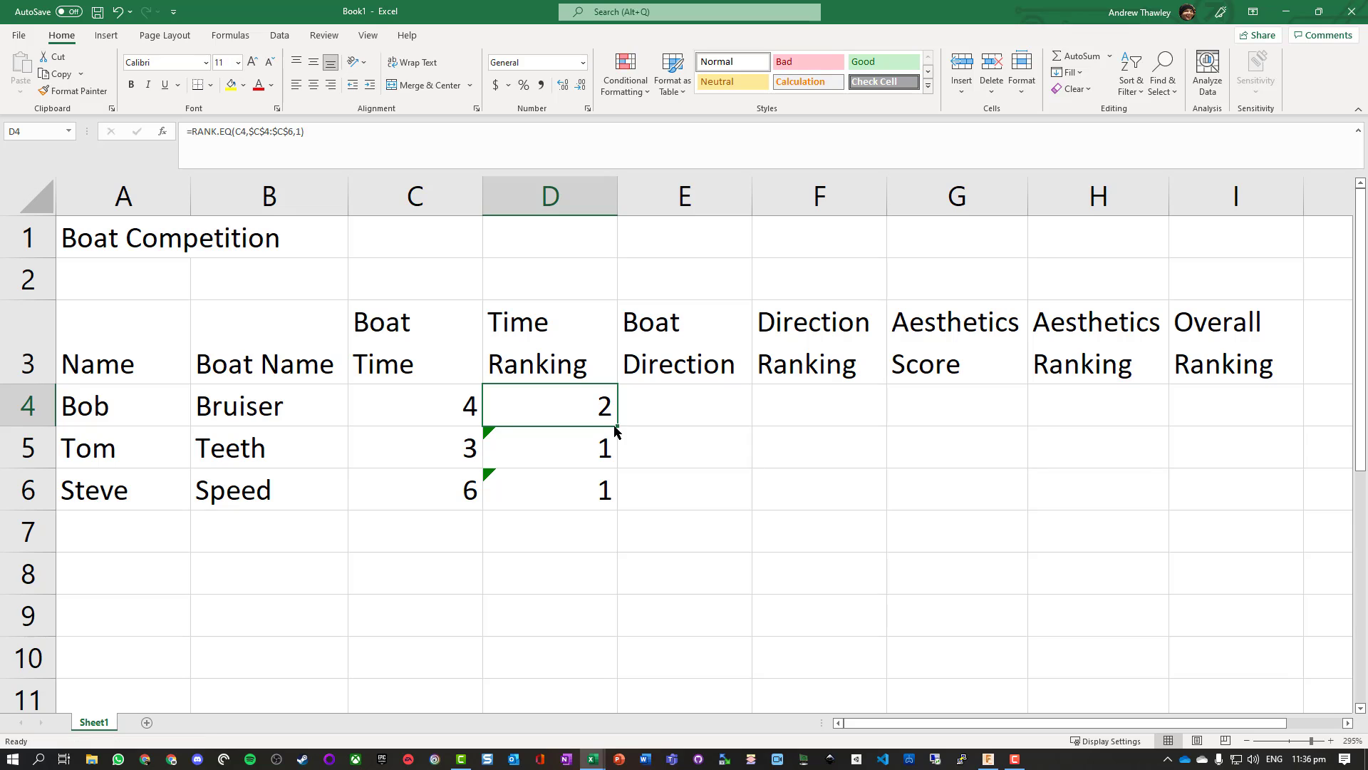
{"action": "left_click_drag", "start_coordinate": [616, 425], "coordinate": [618, 507]}
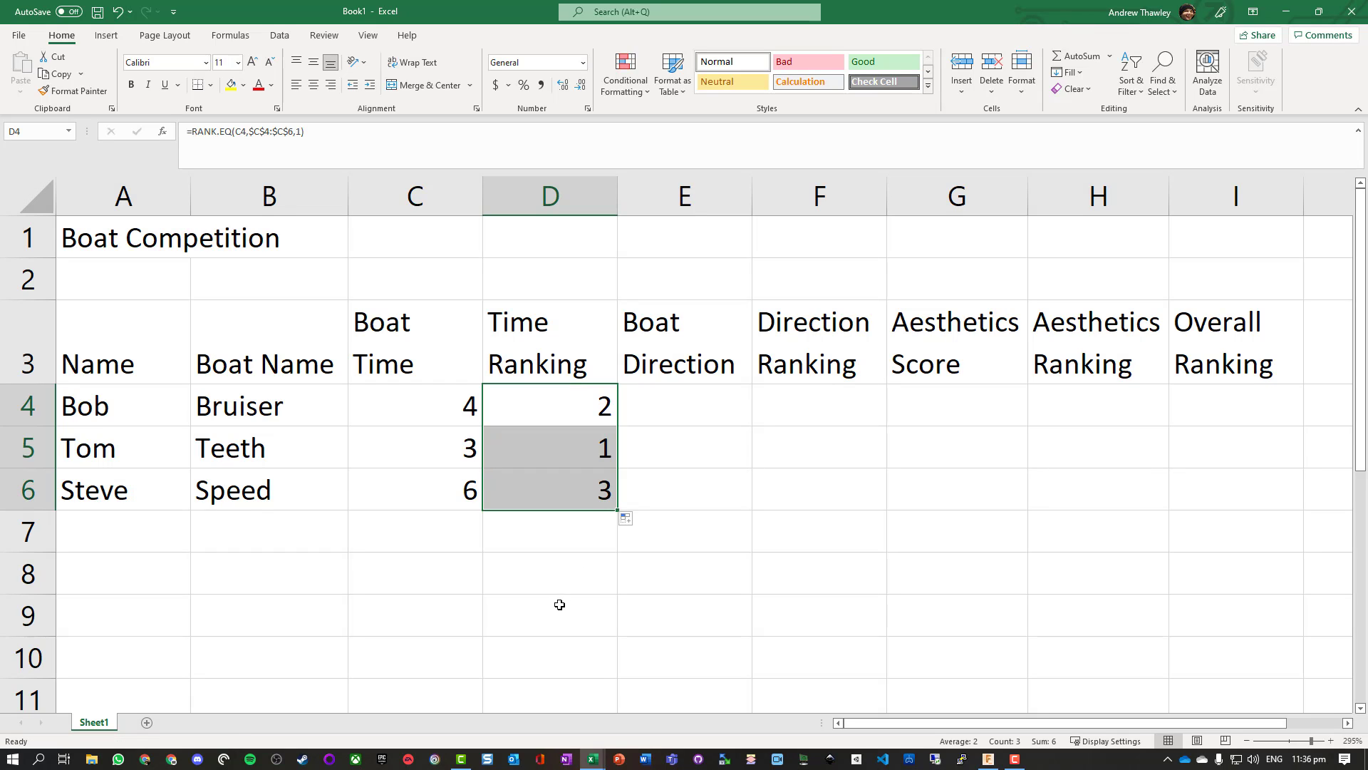
Name the Boat Time values C4:C6 'BoatTime'
{"action": "left_click_drag", "start_coordinate": [437, 403], "coordinate": [448, 477]}
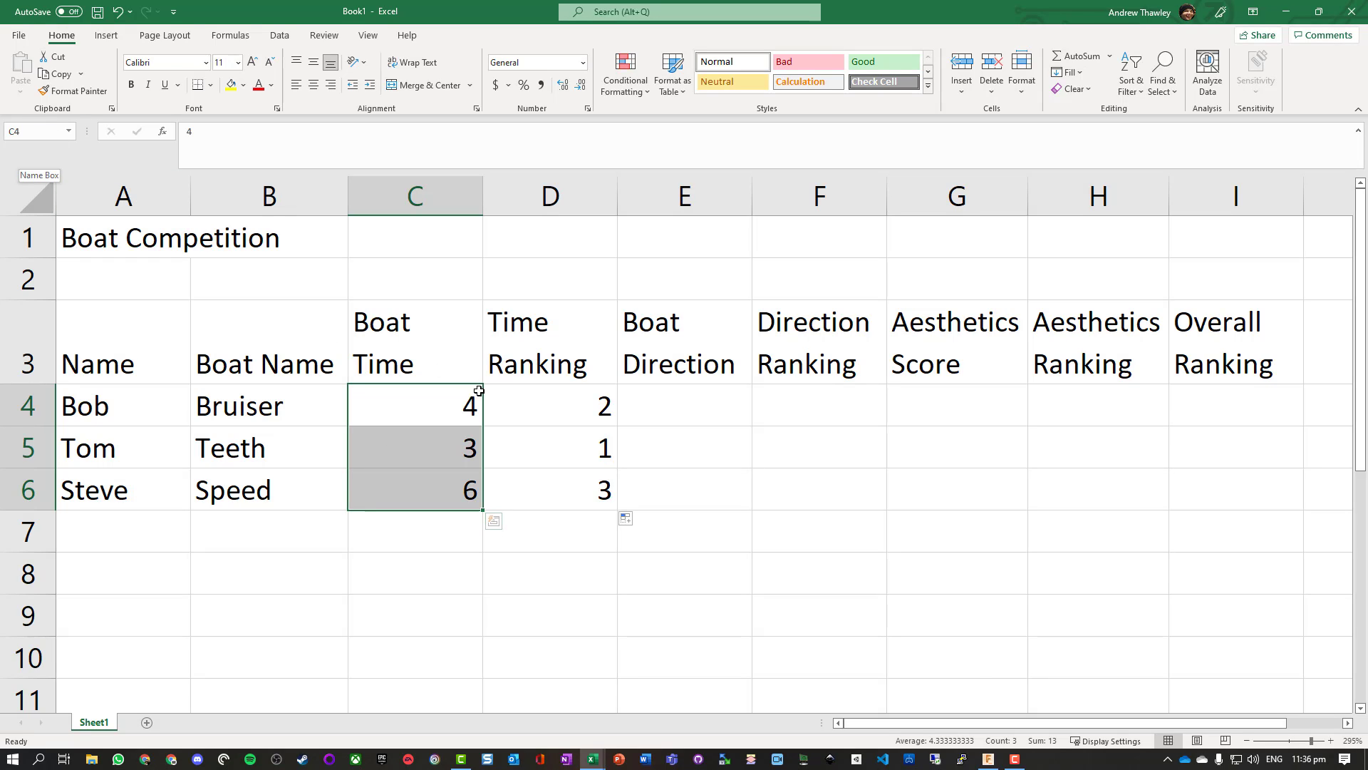
{"action": "left_click", "coordinate": [34, 132]}
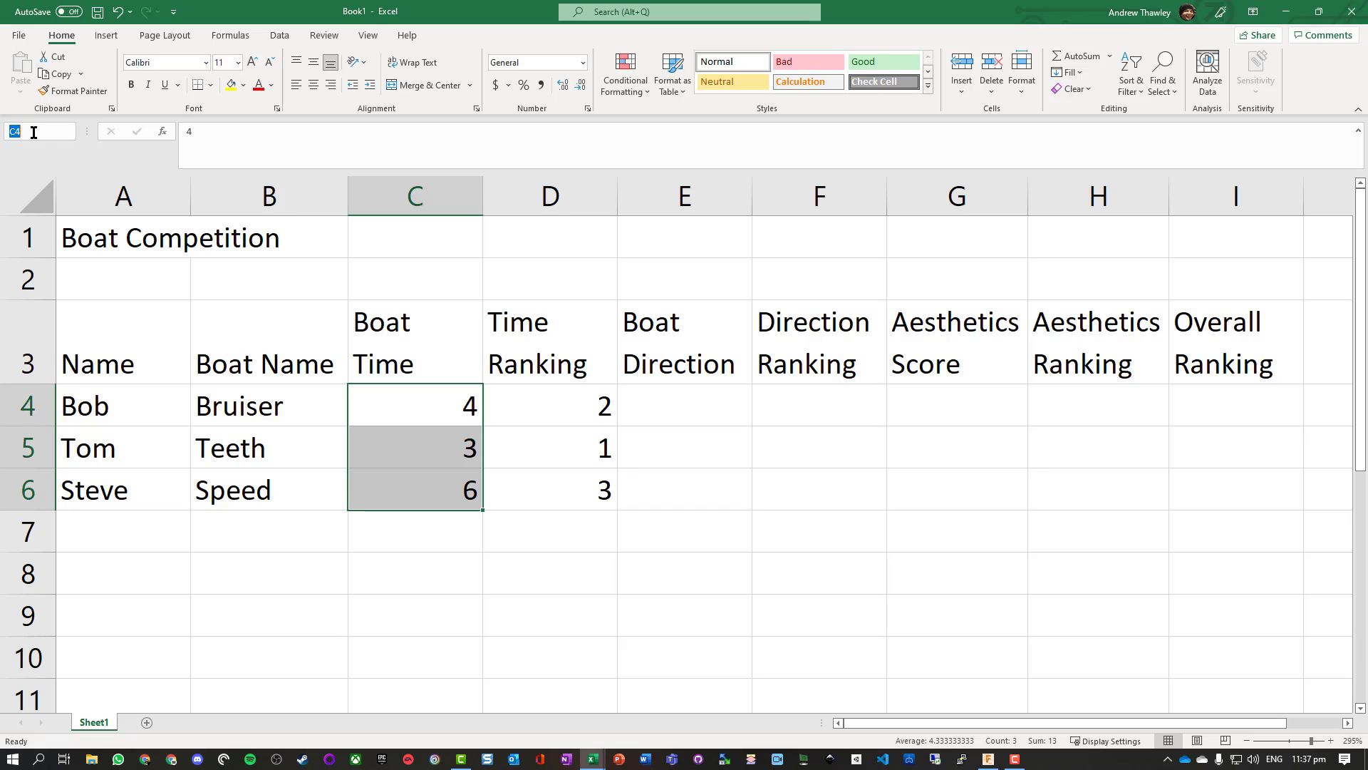
{"action": "type", "text": "BoatTime"}
{"action": "key", "text": "Return"}
Replace D4's range reference with BoatTime to make =RANK.EQ(C4,BoatTime,1)
{"action": "left_click", "coordinate": [555, 403]}
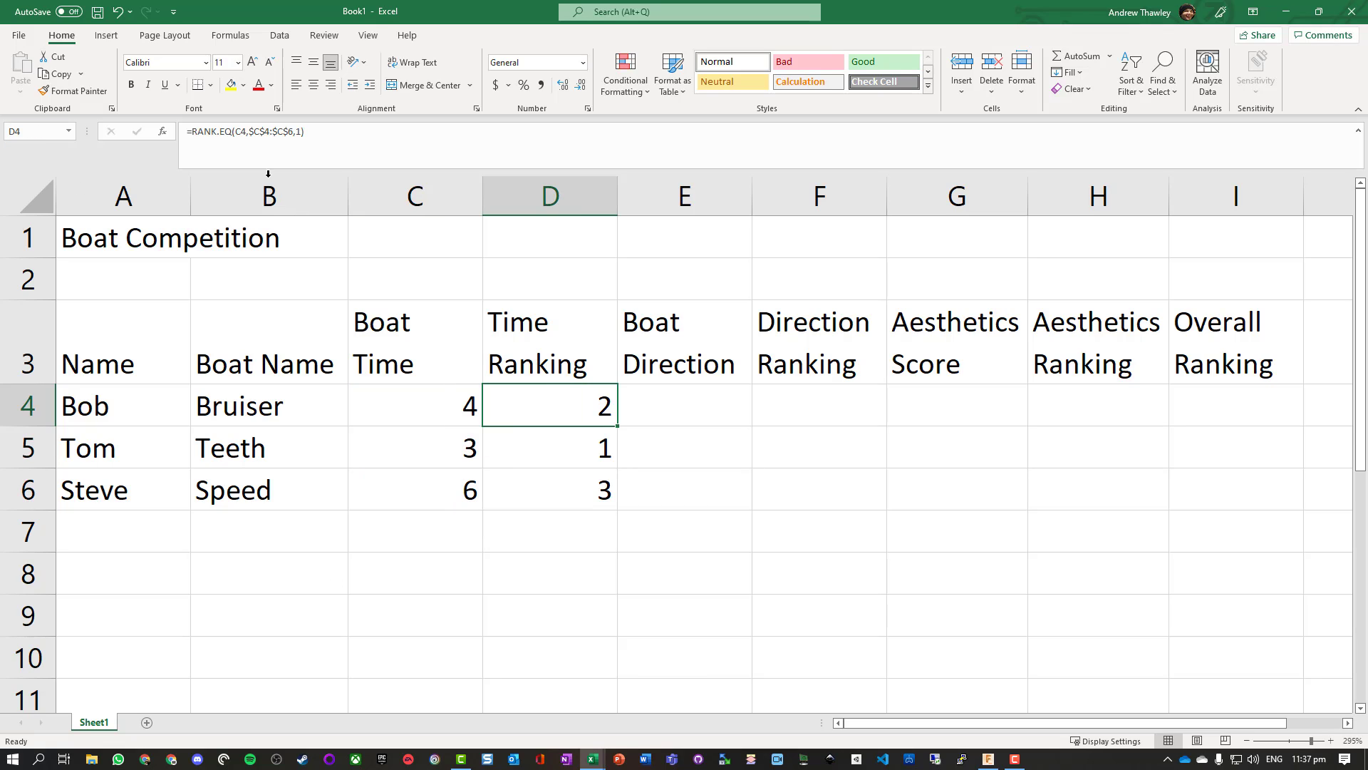
{"action": "left_click_drag", "start_coordinate": [254, 132], "coordinate": [292, 133]}
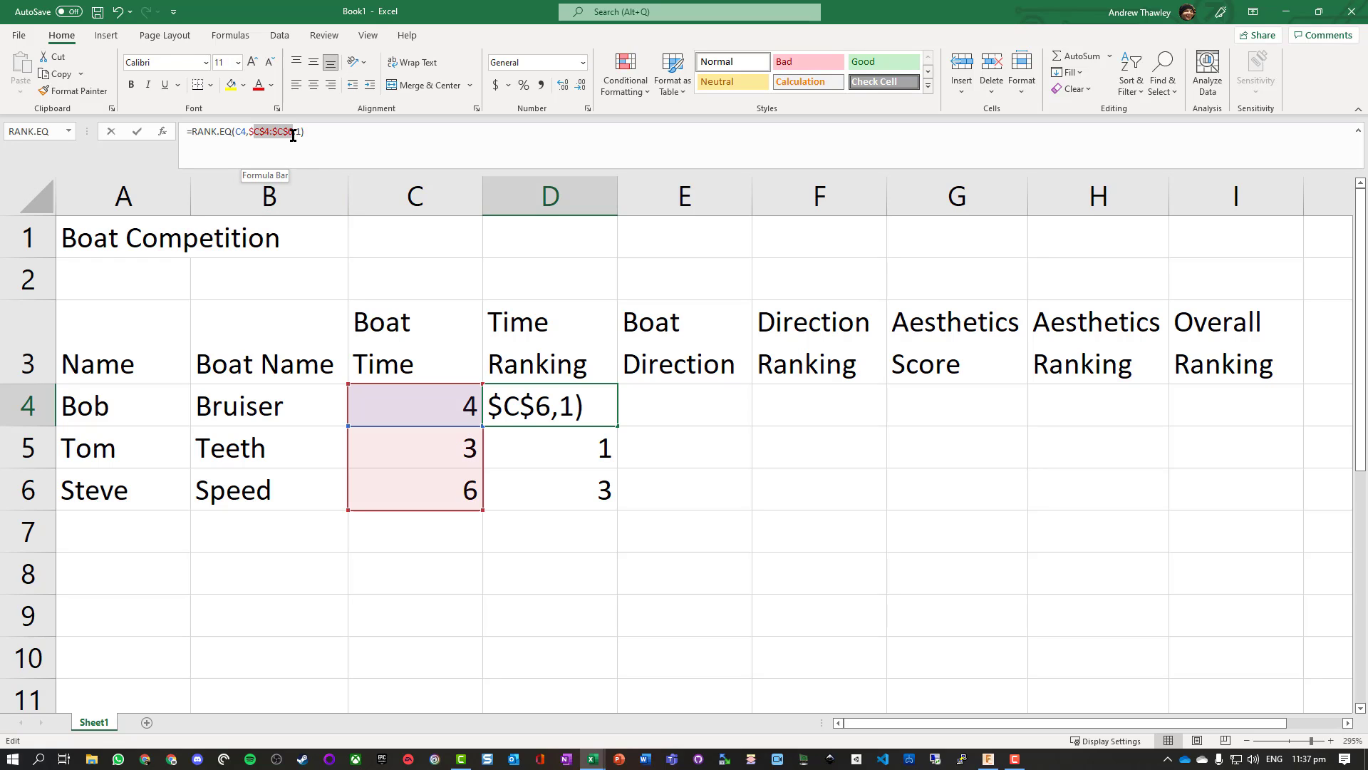
{"action": "key", "text": "BackSpace"}
{"action": "key", "text": "BackSpace"}
{"action": "type", "text": "boat"}
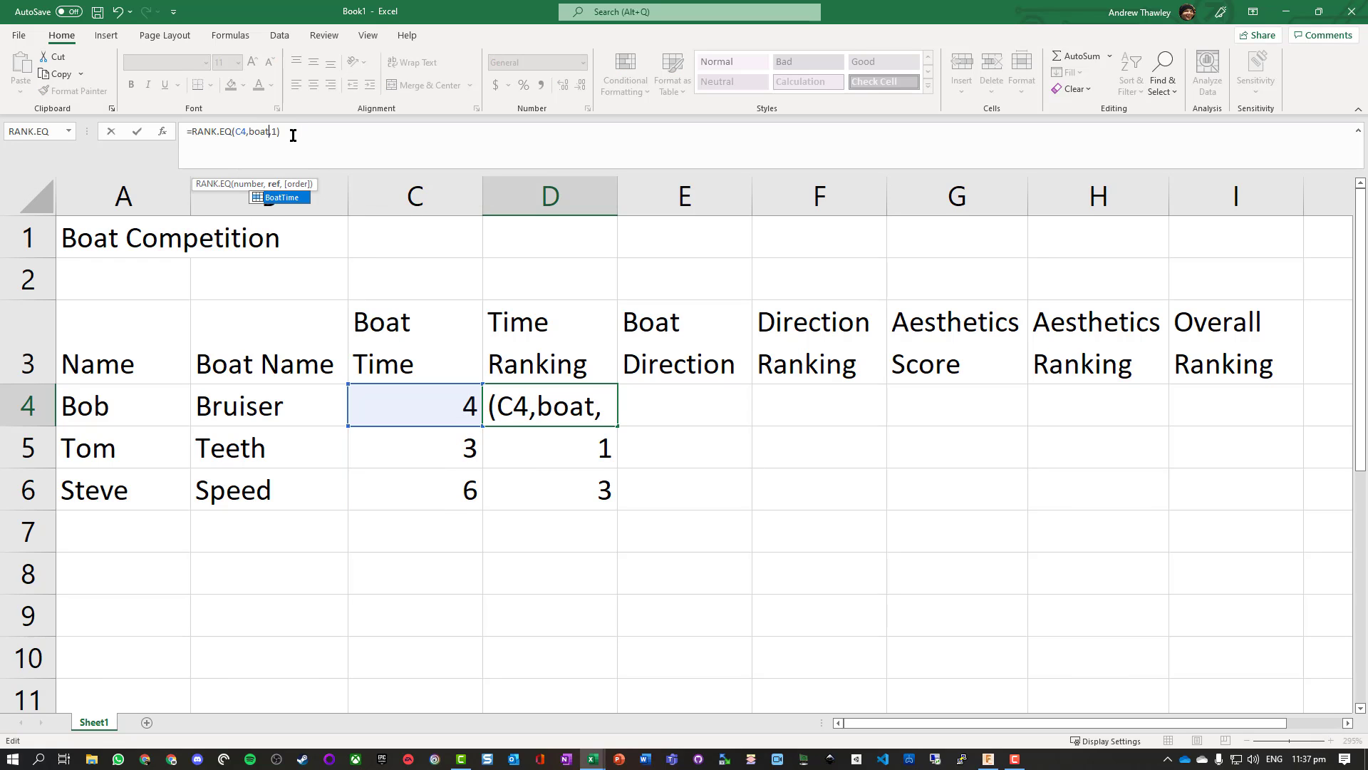
{"action": "left_click", "coordinate": [278, 198]}
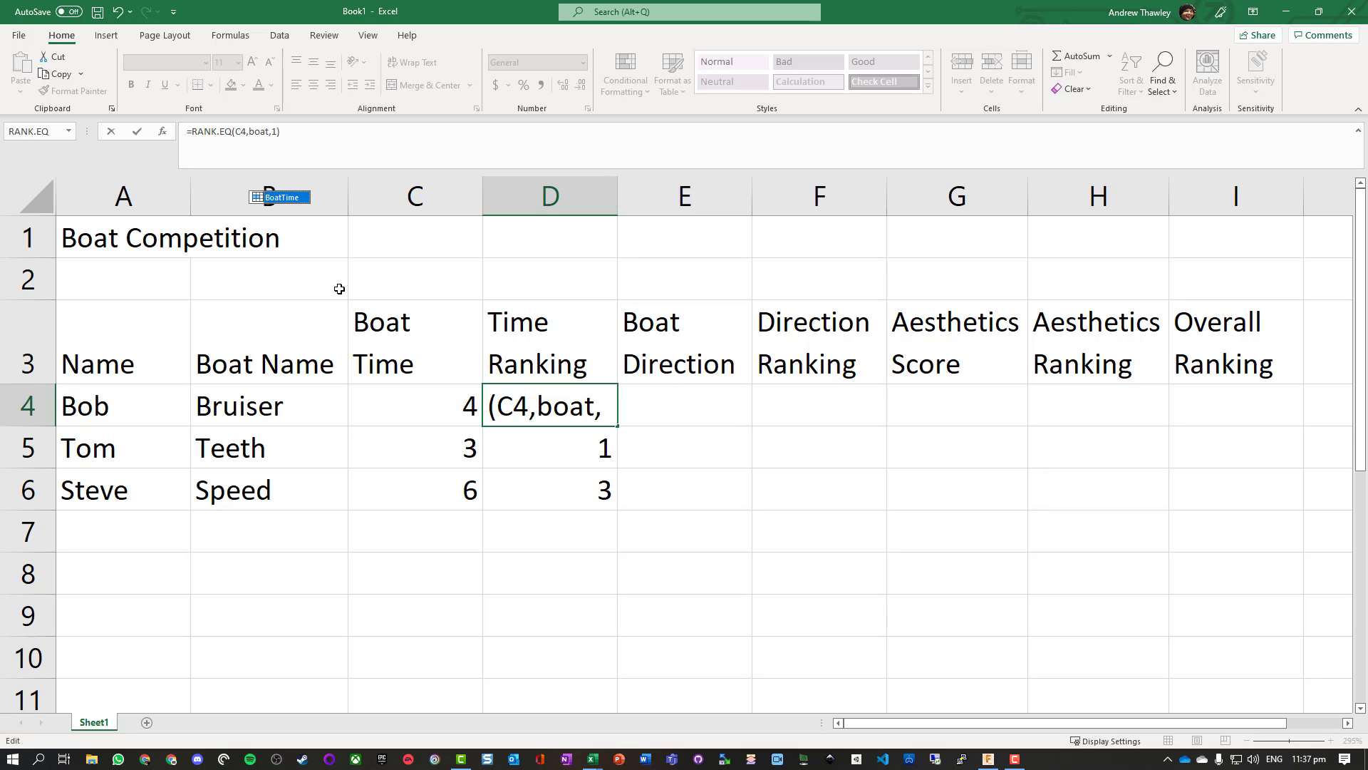
{"action": "double_click", "coordinate": [281, 198]}
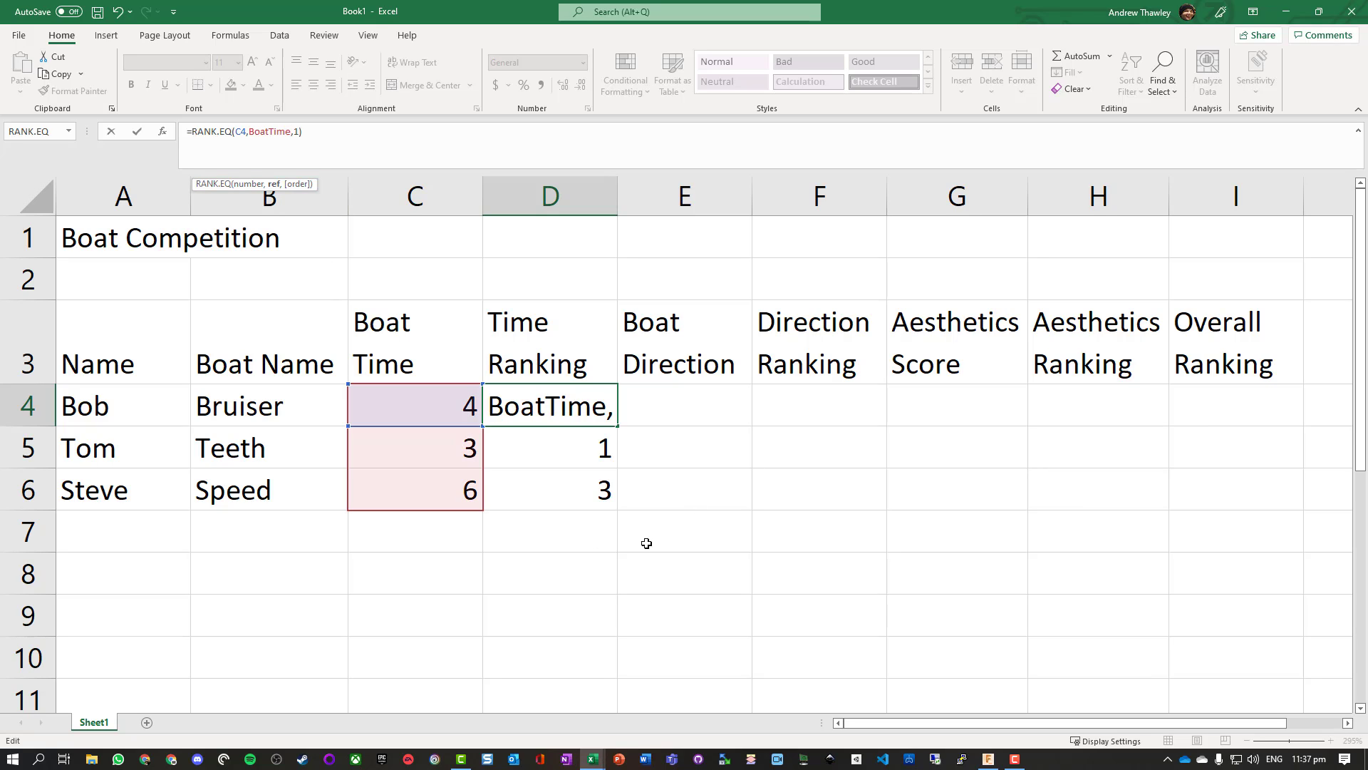
{"action": "key", "text": "Return"}
Copy D4's ranking formula over D4:D6
{"action": "key", "text": "Up"}
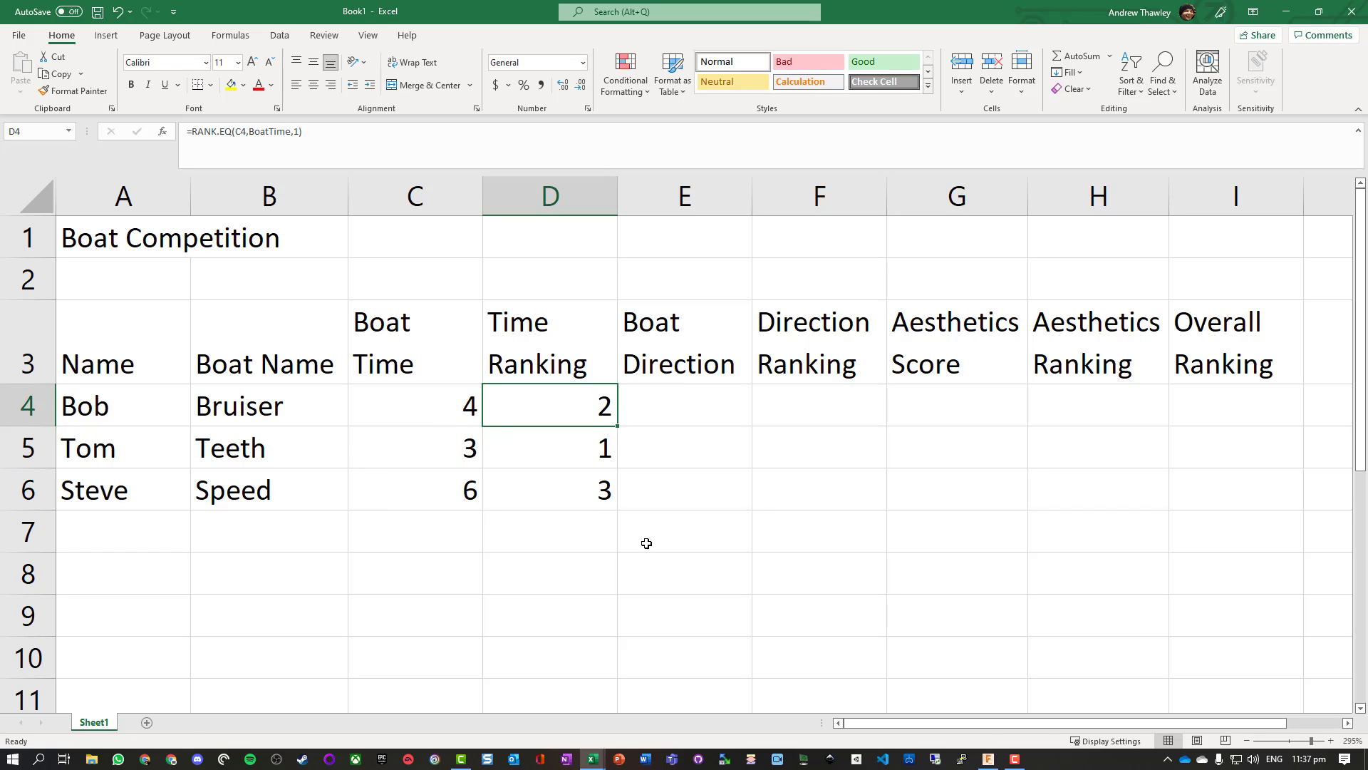
{"action": "key", "text": "ctrl+c"}
{"action": "key", "text": "shift+Down"}
{"action": "key", "text": "shift+Down"}
{"action": "key", "text": "ctrl+v"}
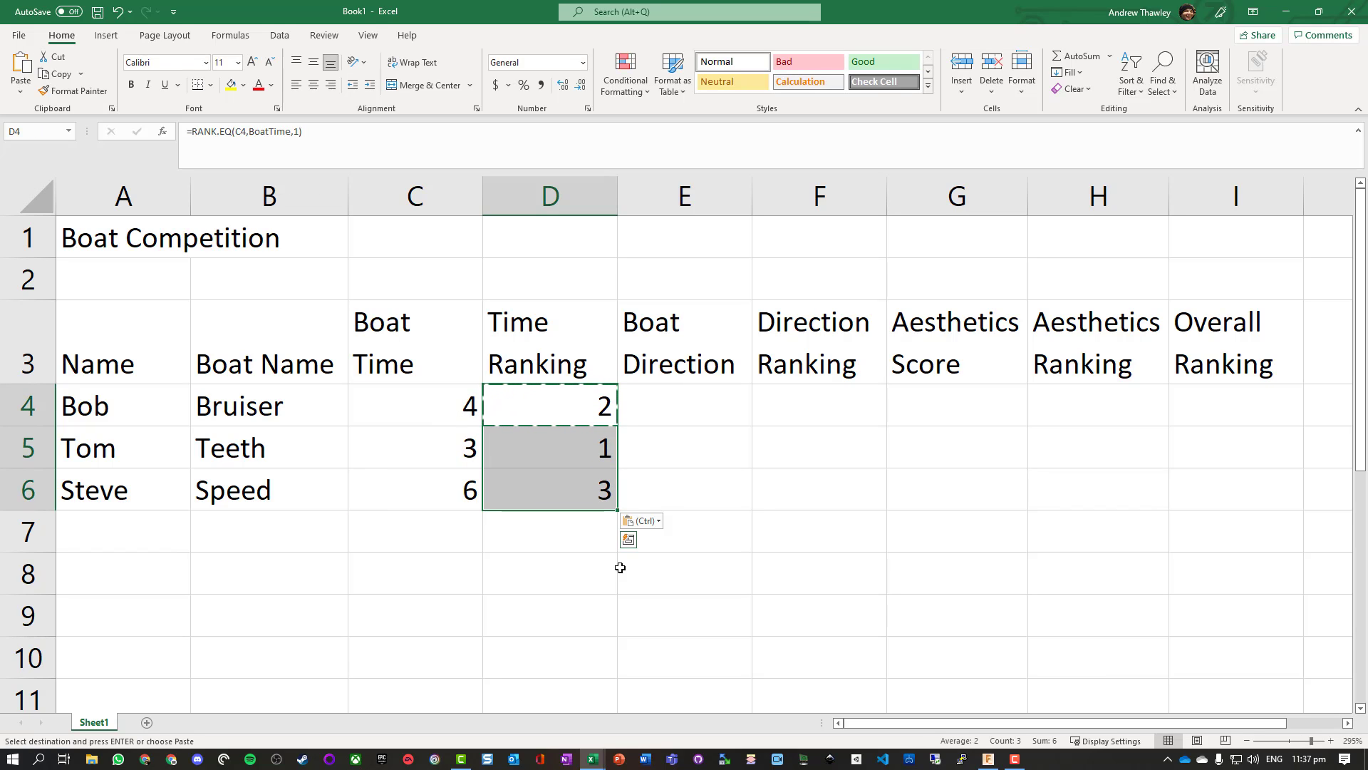
Enter Boat Direction values 1, 5 and 3 in E4:E6
{"action": "left_click", "coordinate": [620, 567]}
{"action": "left_click", "coordinate": [673, 406]}
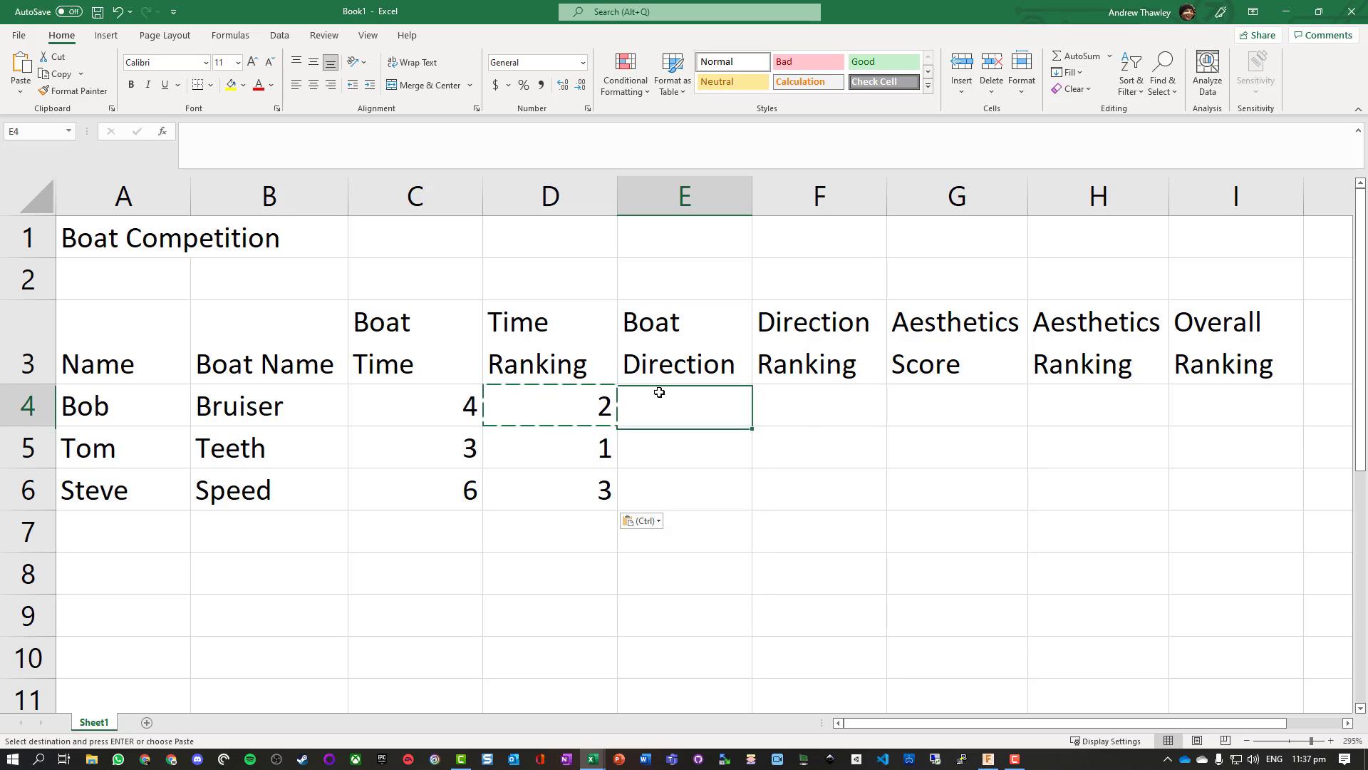
{"action": "left_click", "coordinate": [598, 403]}
{"action": "left_click", "coordinate": [676, 406]}
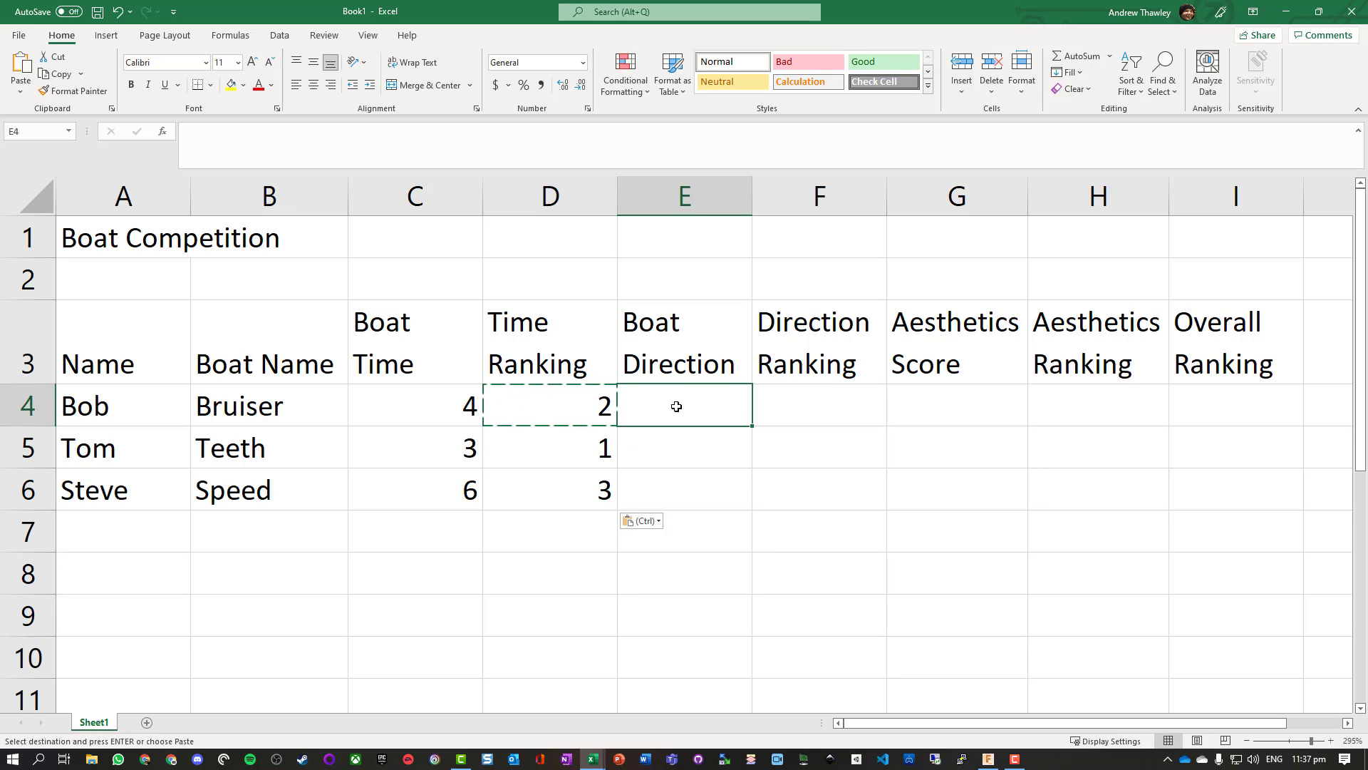
{"action": "type", "text": "1"}
{"action": "key", "text": "Return"}
{"action": "type", "text": "5"}
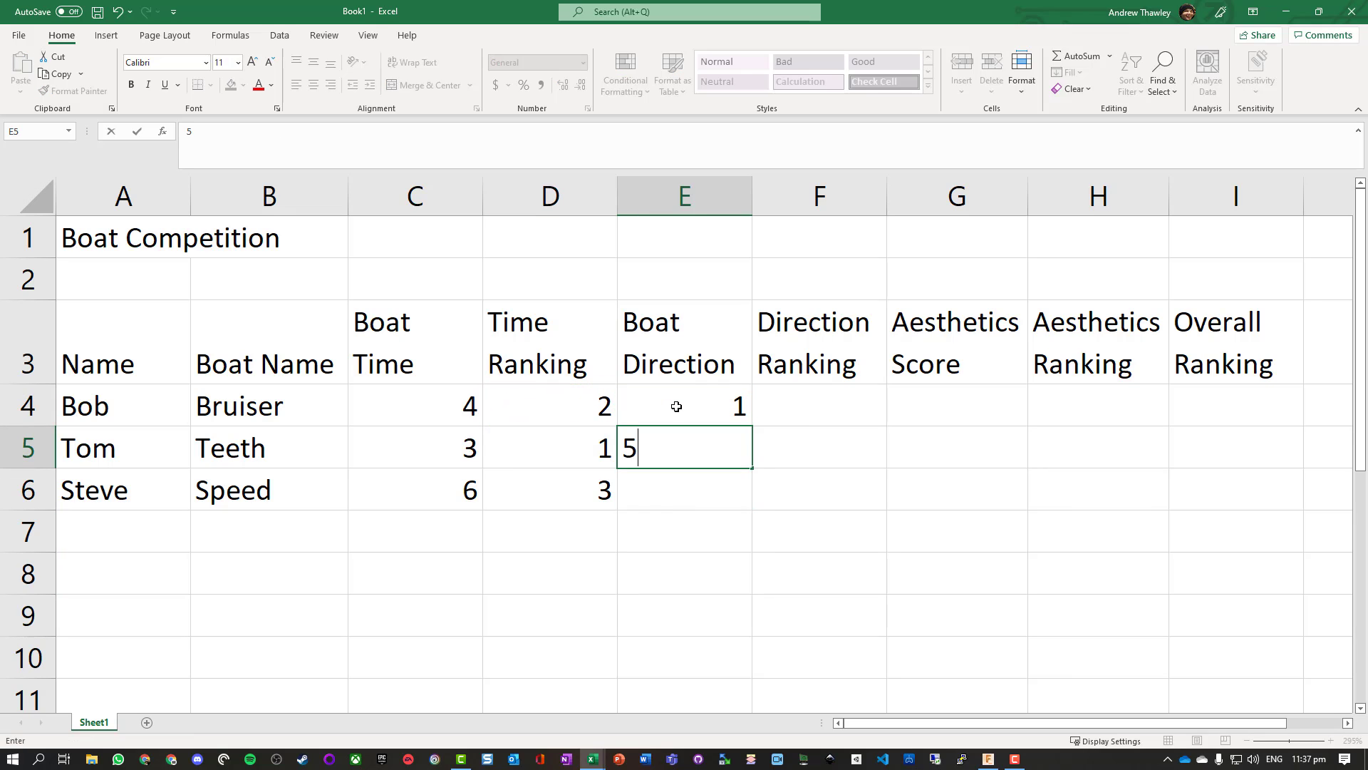
{"action": "key", "text": "Return"}
{"action": "type", "text": "3"}
{"action": "key", "text": "Up"}
{"action": "key", "text": "Up"}
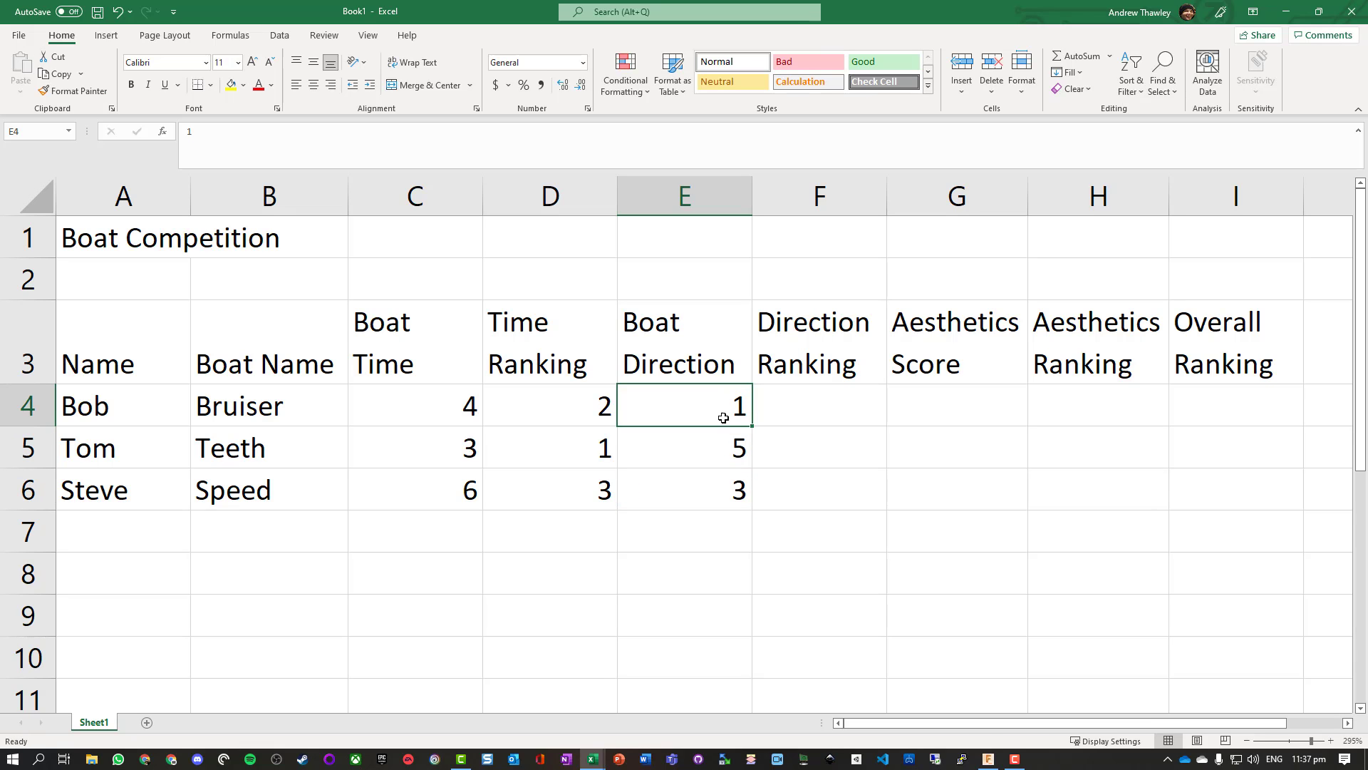
Name the range E4:E6 BoatDirection
{"action": "left_click_drag", "start_coordinate": [722, 420], "coordinate": [724, 489]}
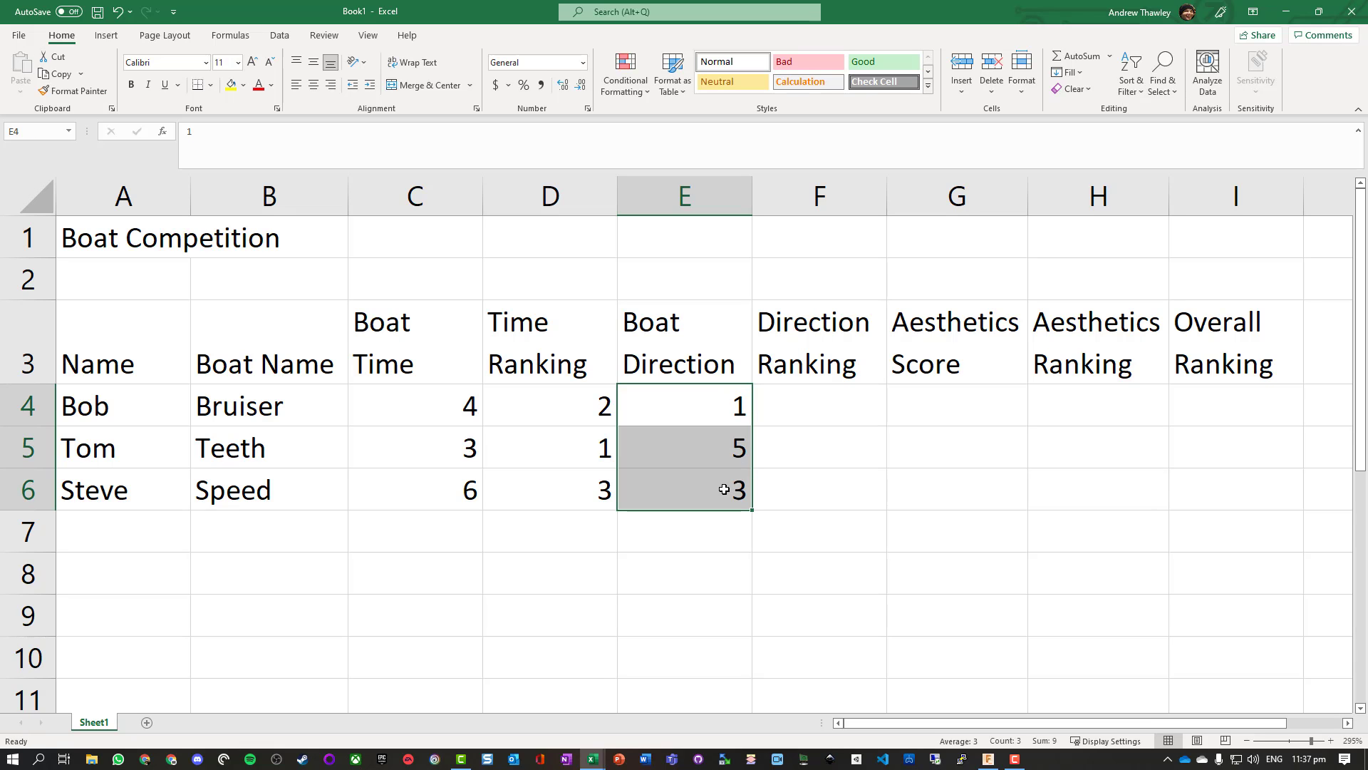
{"action": "left_click", "coordinate": [40, 131]}
{"action": "type", "text": "Boat "}
{"action": "type", "text": "Direction"}
{"action": "key", "text": "Return"}
{"action": "left_click", "coordinate": [808, 415]}
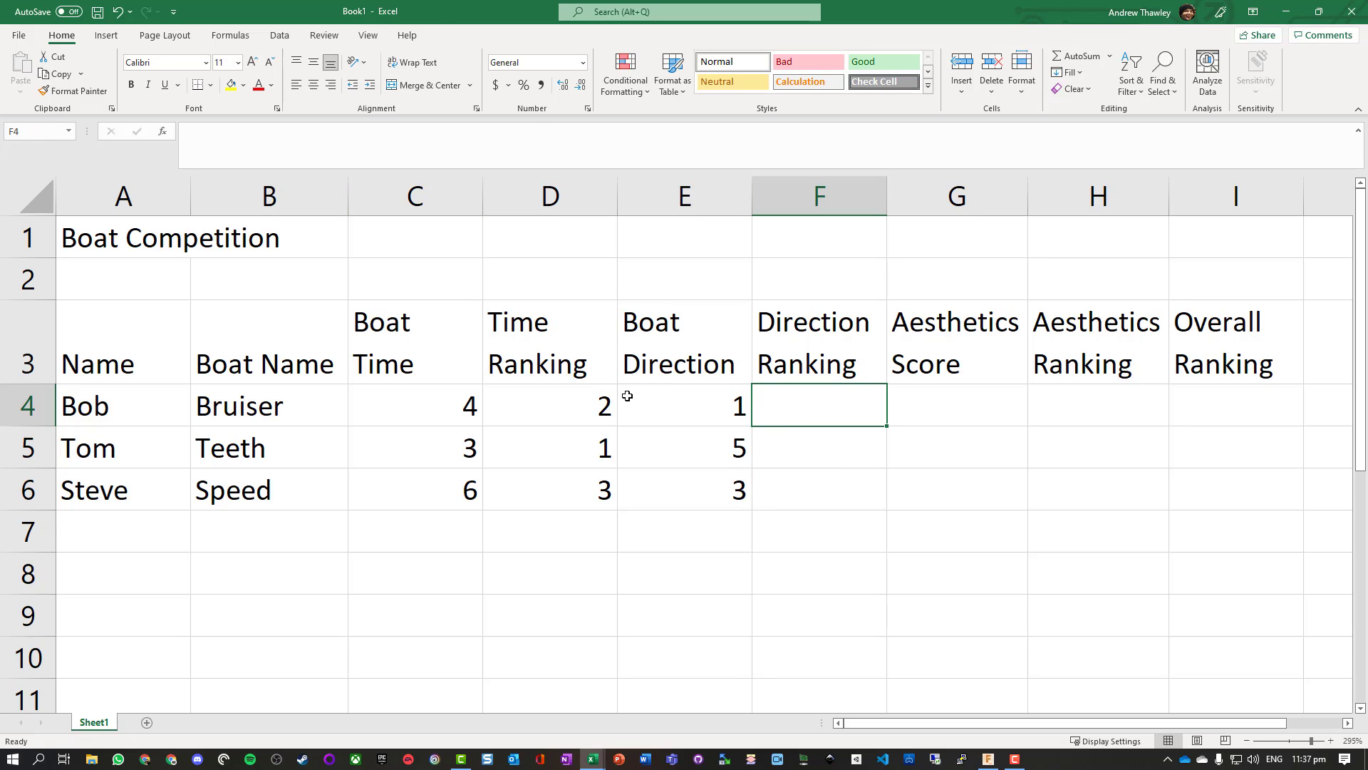
Copy D4's ranking formula into F4
{"action": "left_click", "coordinate": [587, 404]}
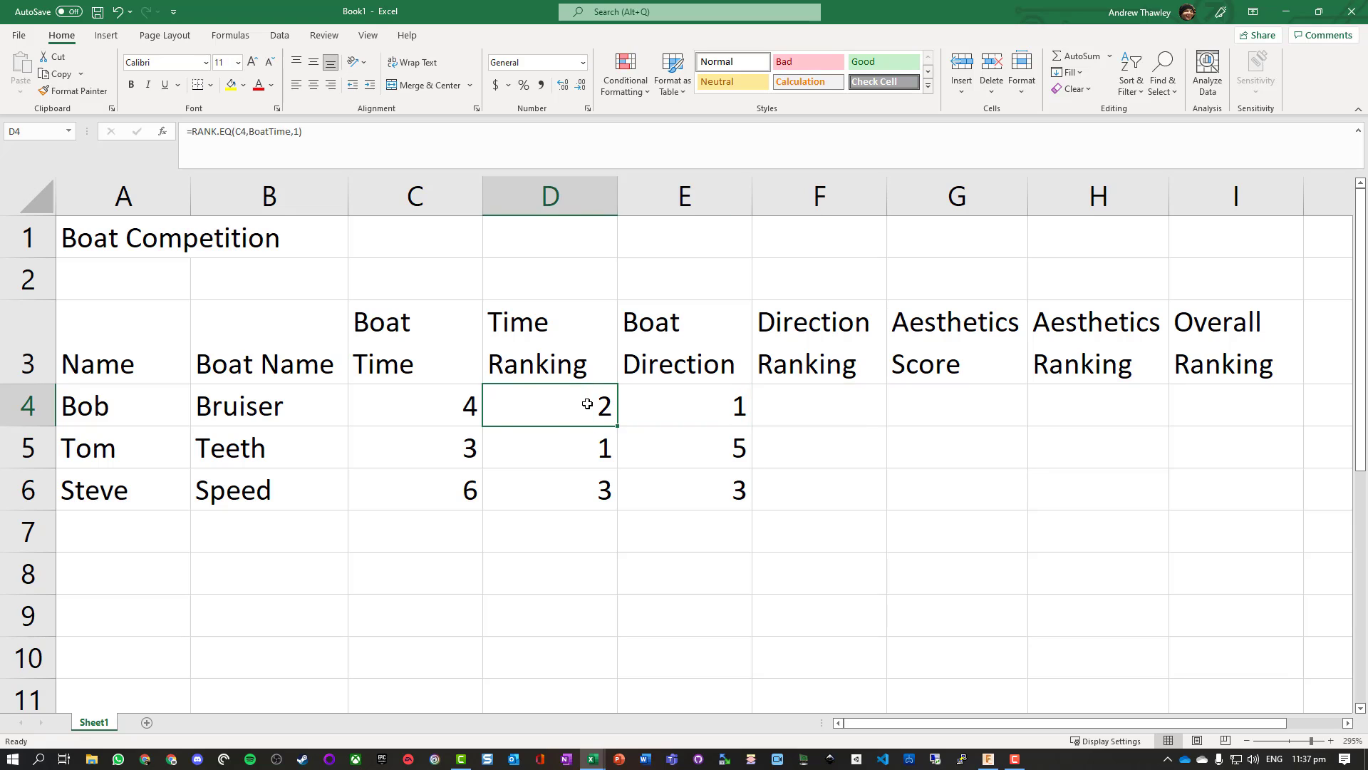
{"action": "key", "text": "ctrl+c"}
{"action": "left_click", "coordinate": [806, 404]}
{"action": "key", "text": "ctrl+v"}
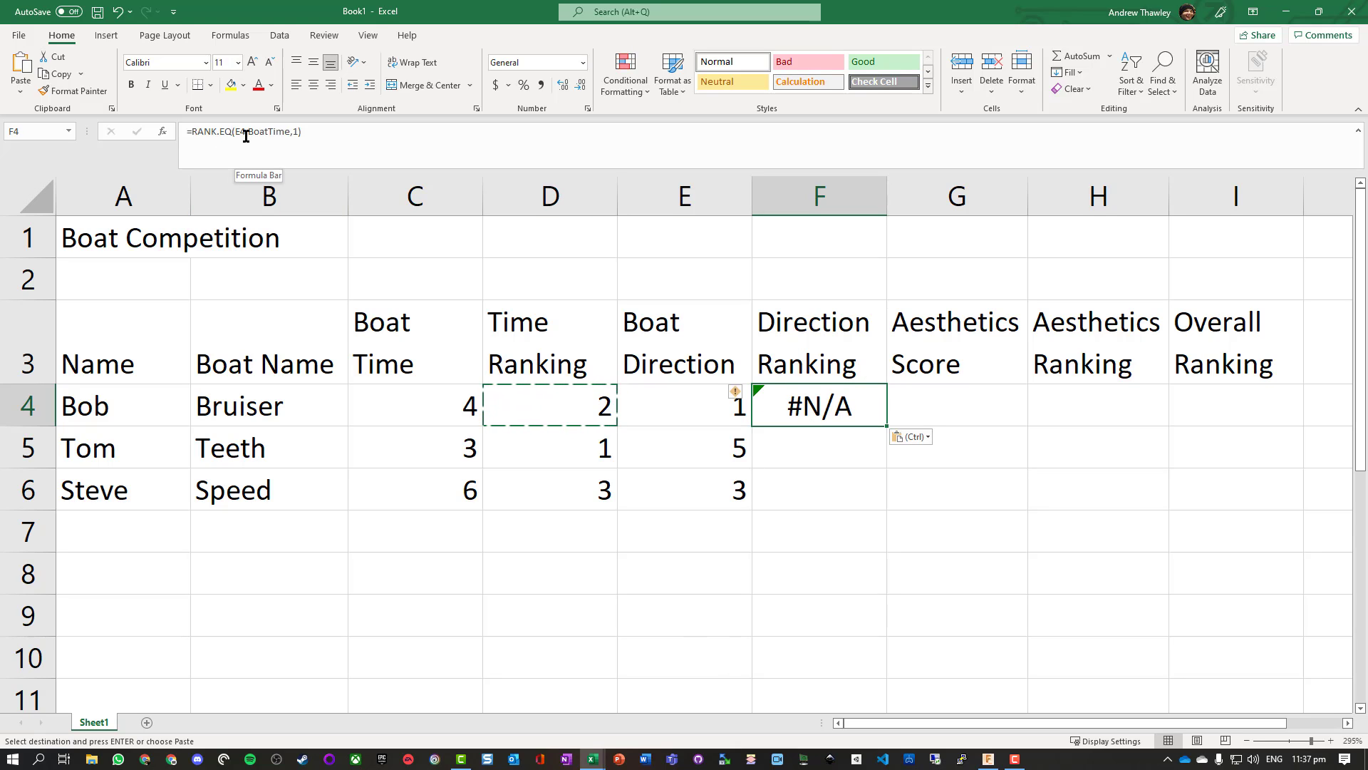
Rank F4 against the Boat Direction values E4:E6 instead of BoatTime, and copy it to F5:F6
{"action": "double_click", "coordinate": [264, 132]}
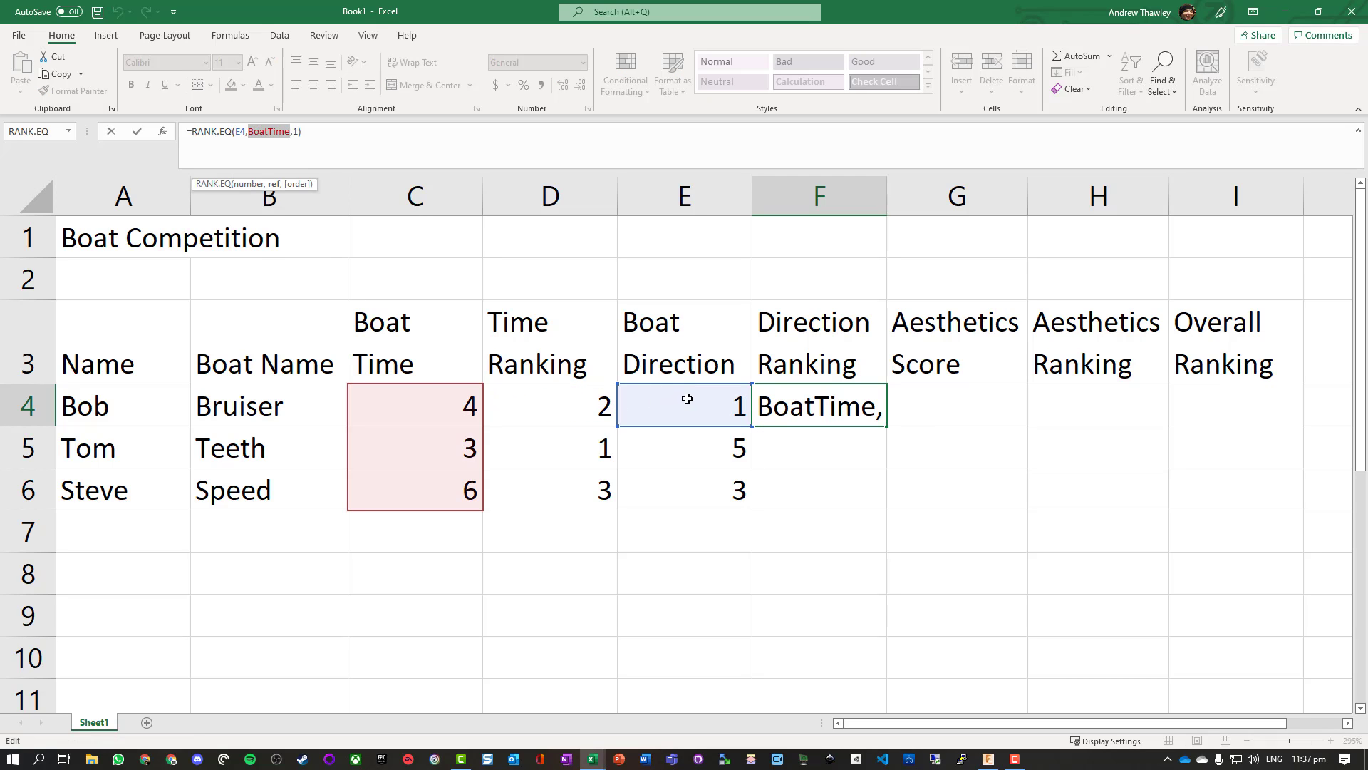
{"action": "double_click", "coordinate": [266, 130]}
{"action": "key", "text": "BackSpace"}
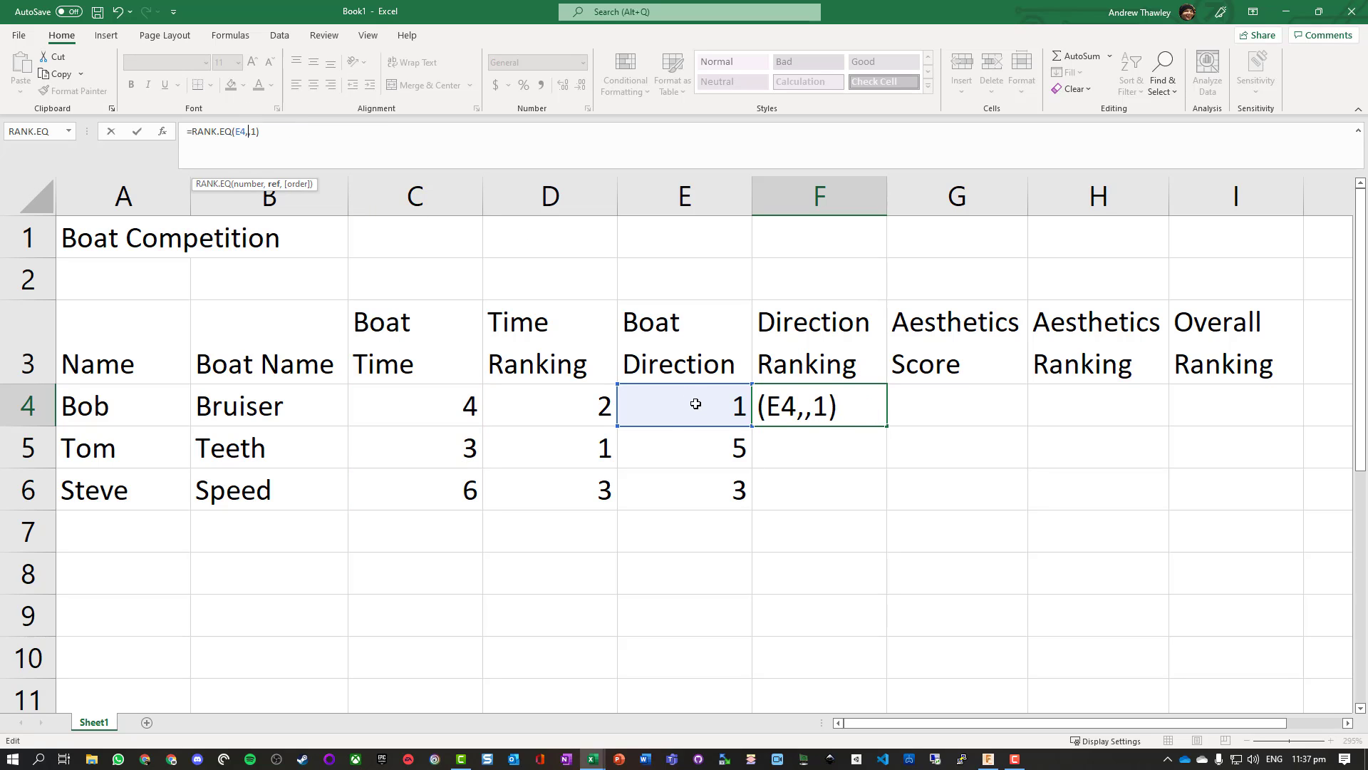
{"action": "left_click_drag", "start_coordinate": [699, 402], "coordinate": [699, 507]}
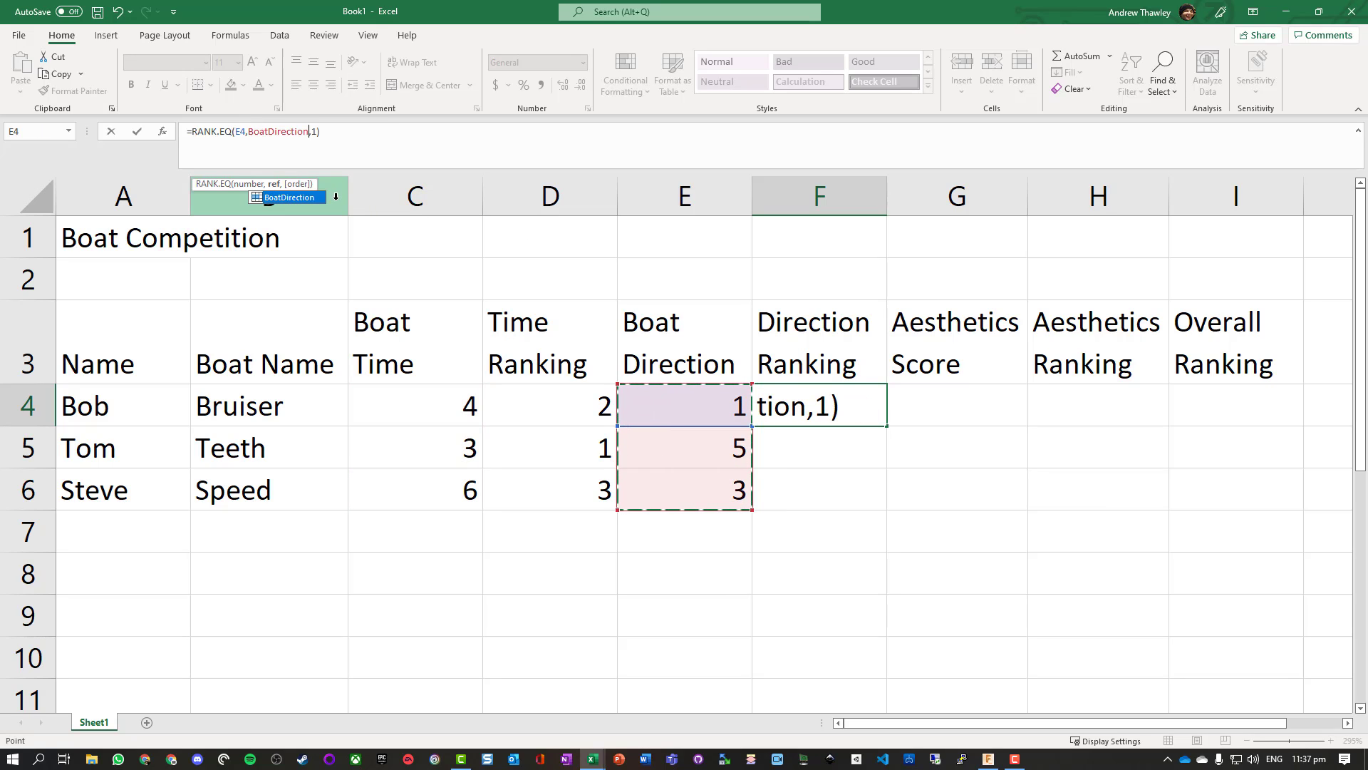
{"action": "key", "text": "ctrl+Return"}
{"action": "key", "text": "ctrl+c"}
{"action": "key", "text": "Down"}
{"action": "key", "text": "ctrl+v"}
{"action": "key", "text": "Down"}
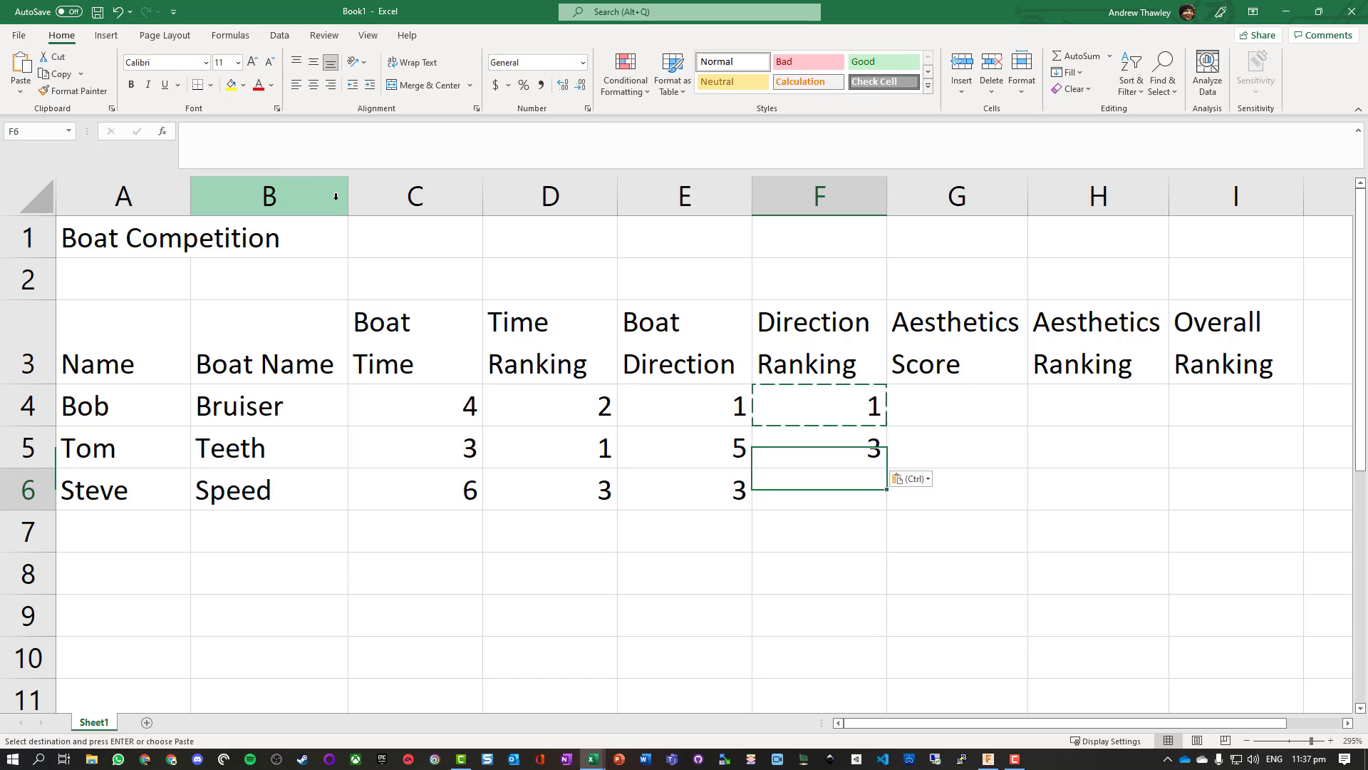
{"action": "key", "text": "ctrl+v"}
Change Tom's direction value in E5 to 3, making F5:F6 tie at rank 2
{"action": "left_click", "coordinate": [688, 436]}
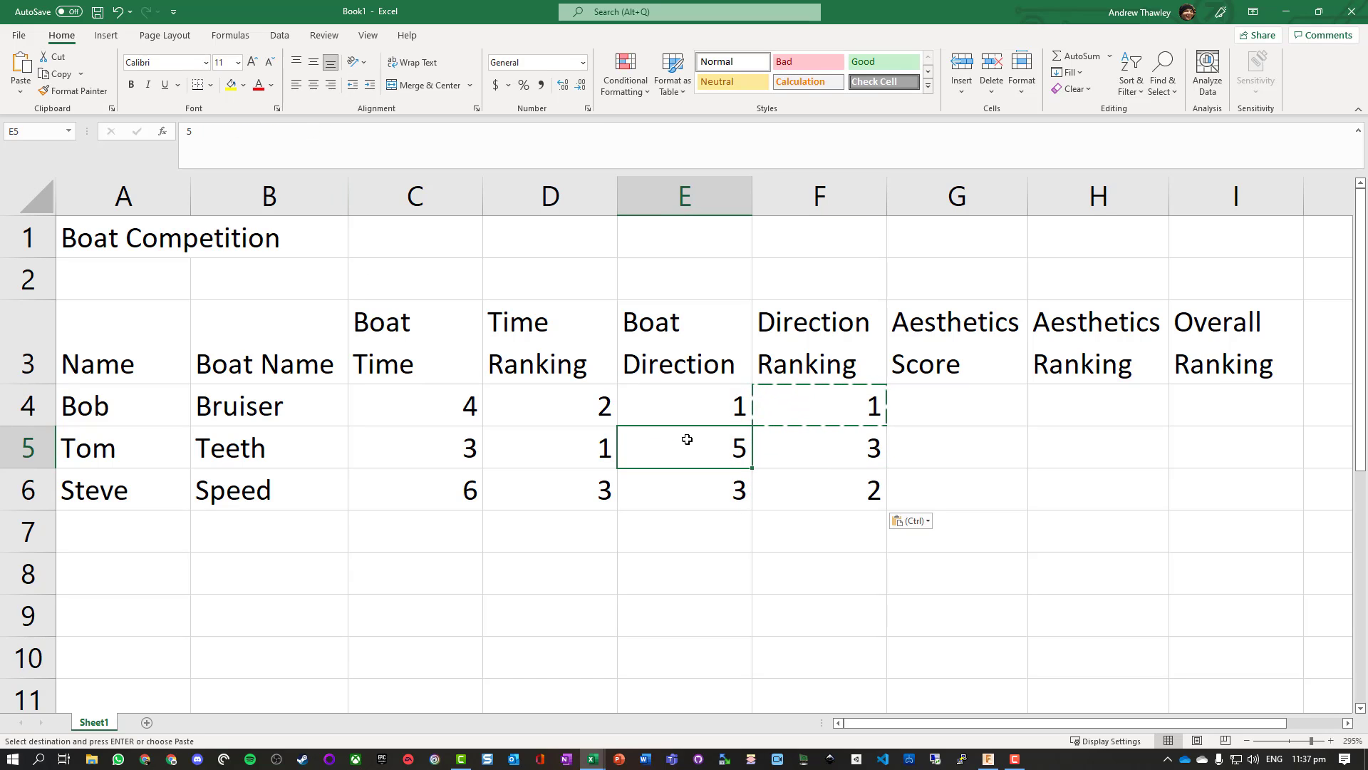
{"action": "type", "text": "3"}
{"action": "key", "text": "Return"}
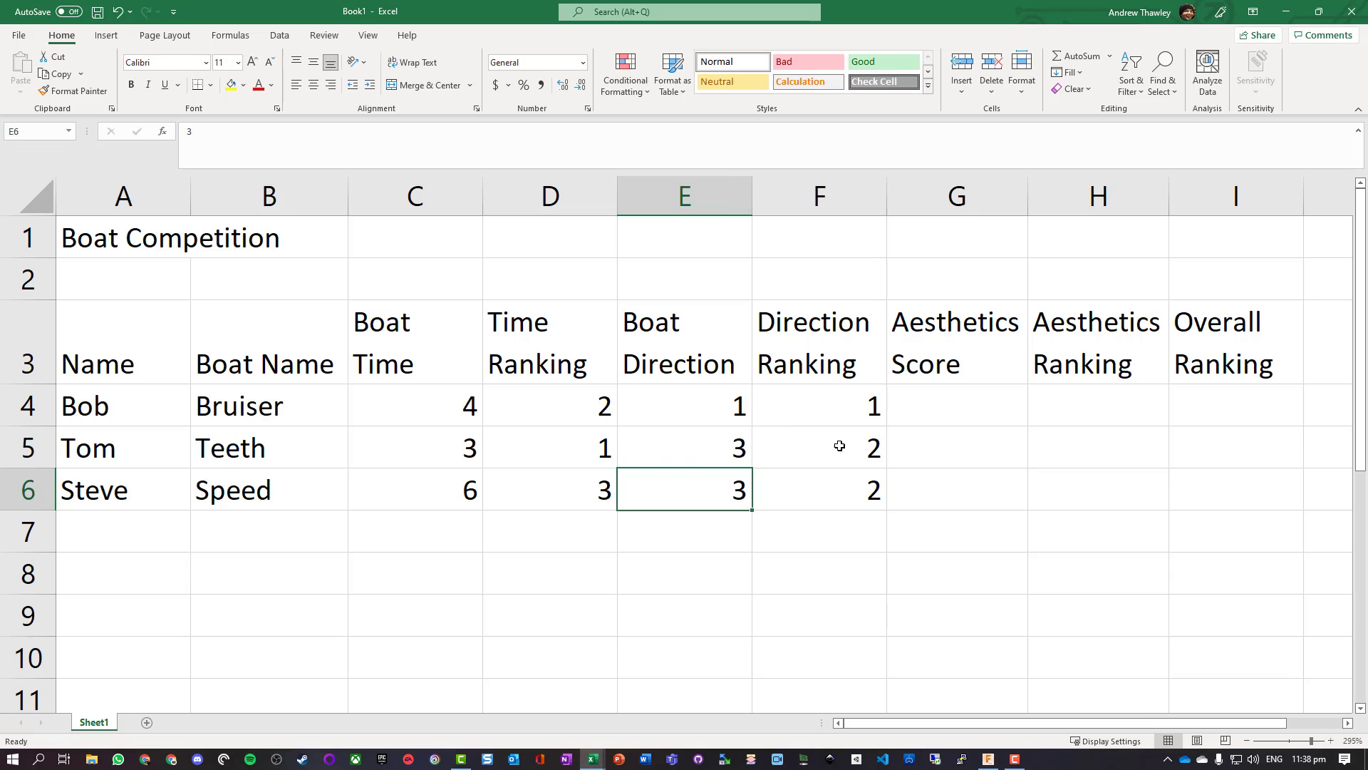
{"action": "left_click_drag", "start_coordinate": [839, 446], "coordinate": [843, 491]}
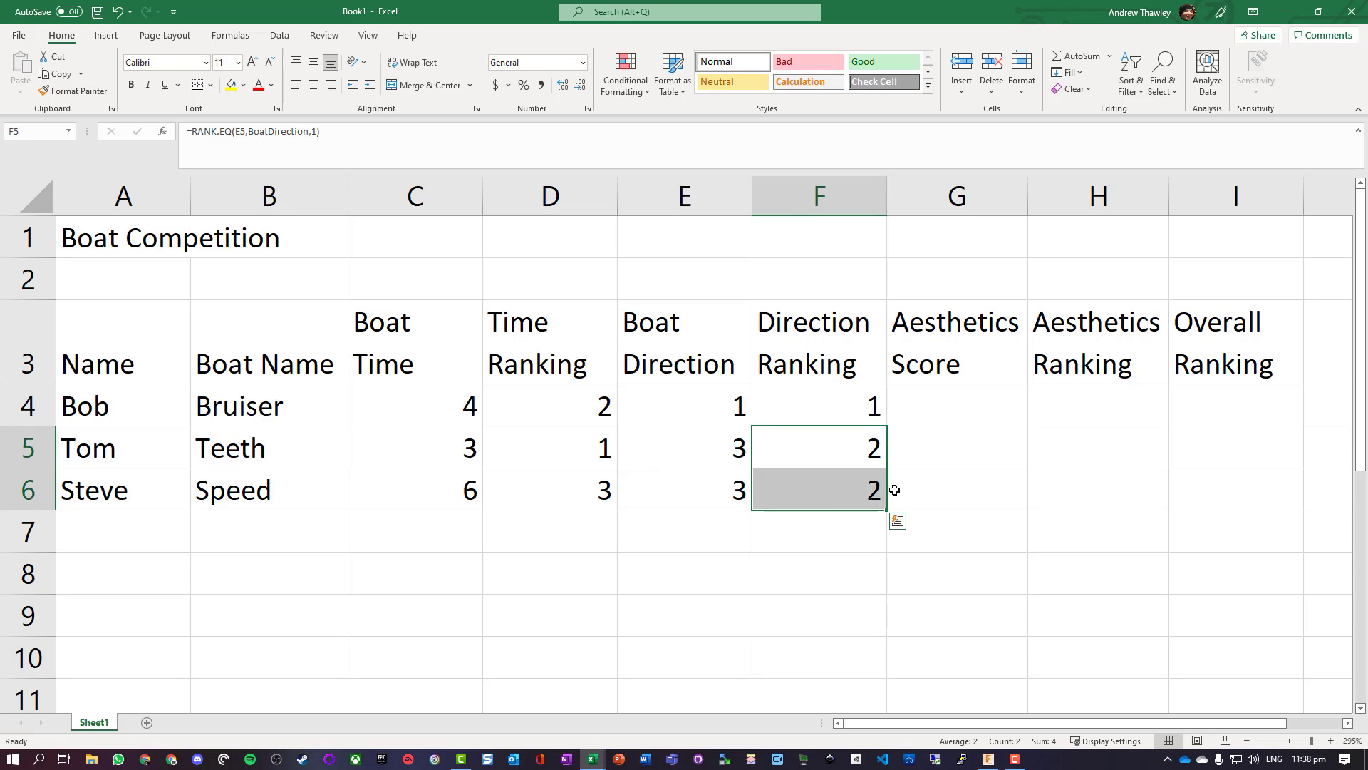
{"action": "left_click", "coordinate": [950, 399]}
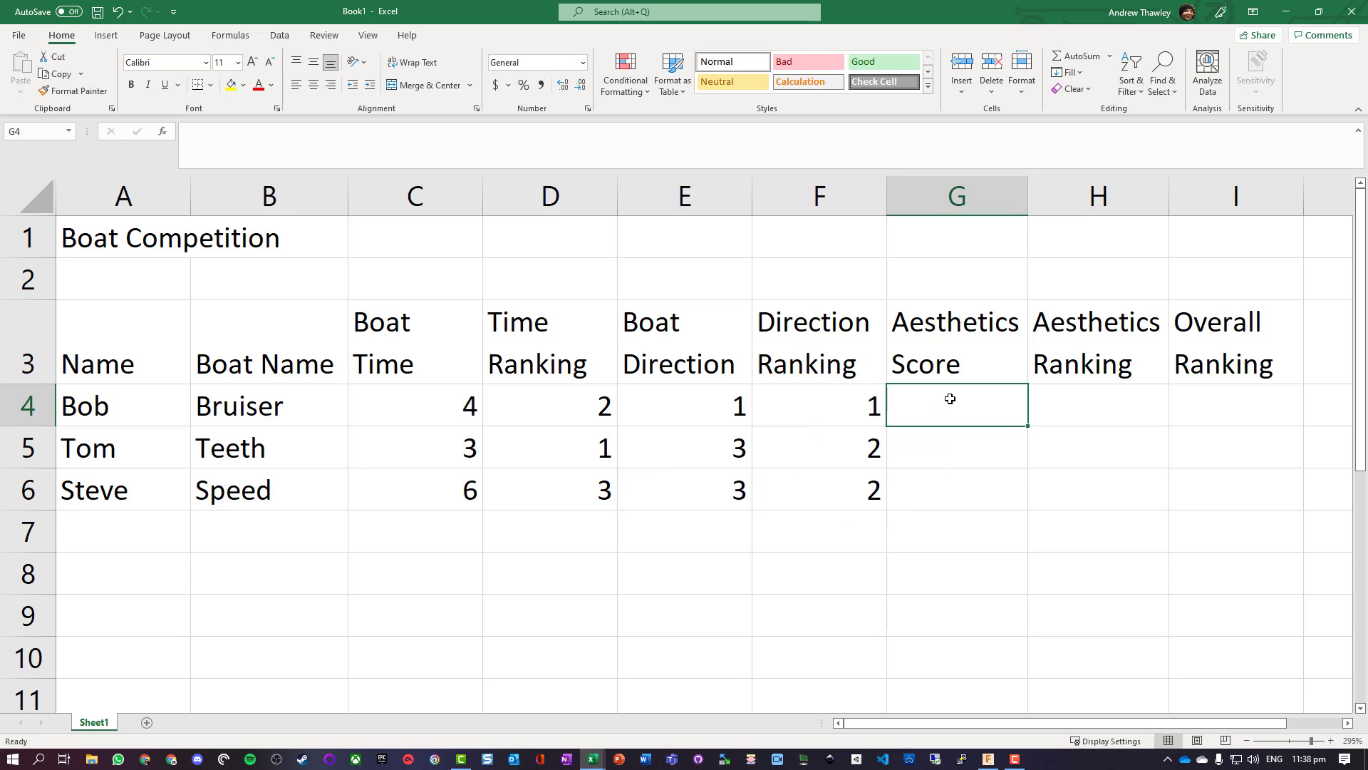
Enter Aesthetics Scores 25, 1 and 4 in G4:G6
{"action": "type", "text": "25"}
{"action": "key", "text": "Return"}
{"action": "type", "text": "1"}
{"action": "key", "text": "Return"}
{"action": "type", "text": "4"}
{"action": "key", "text": "Up"}
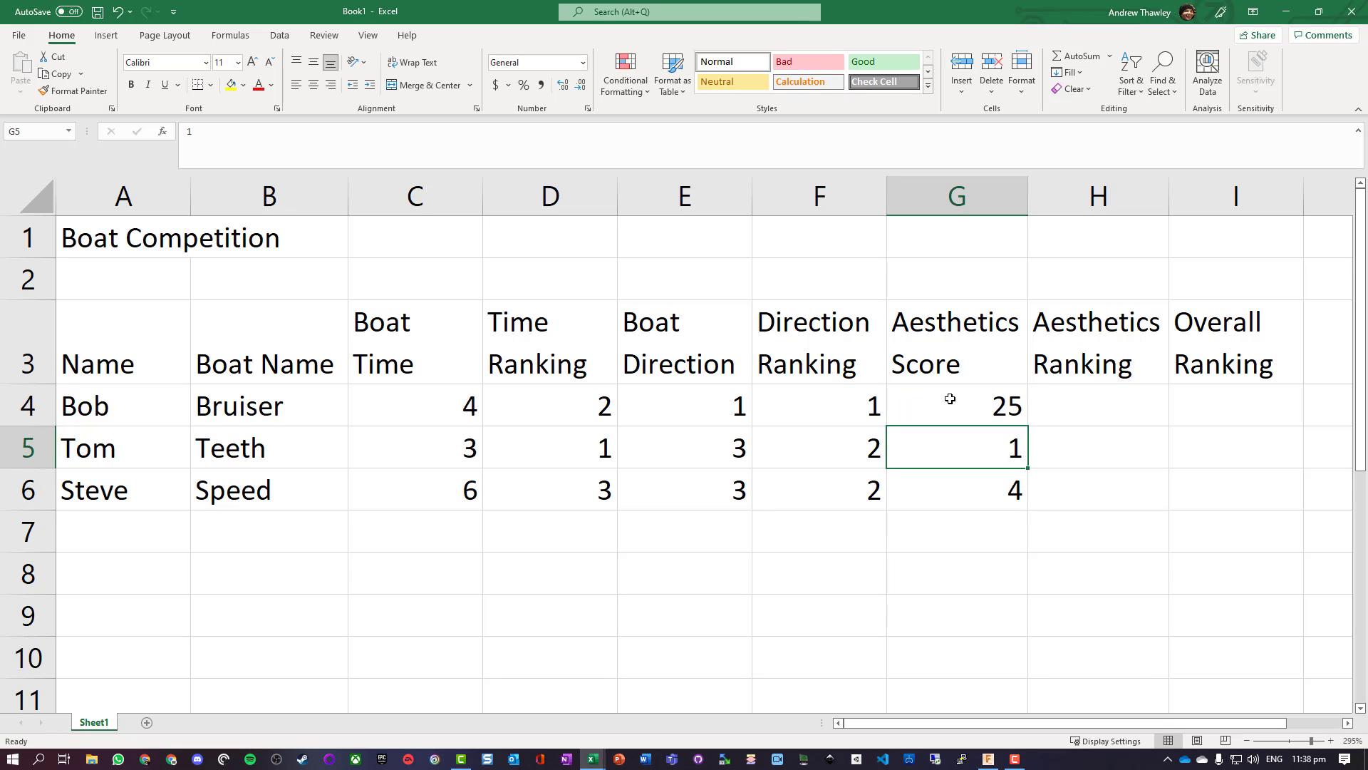
Copy the Direction Ranking formula into H4
{"action": "left_click", "coordinate": [1055, 400]}
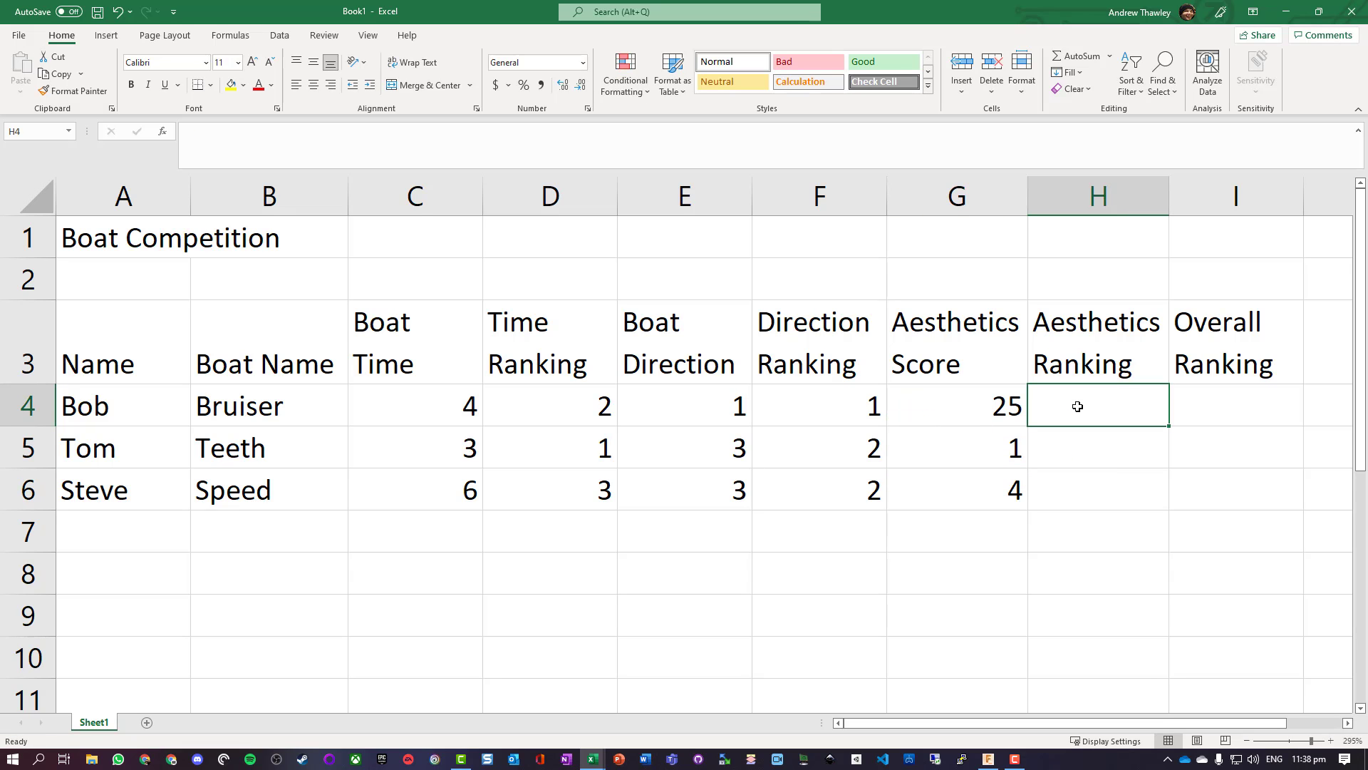
{"action": "left_click", "coordinate": [856, 406]}
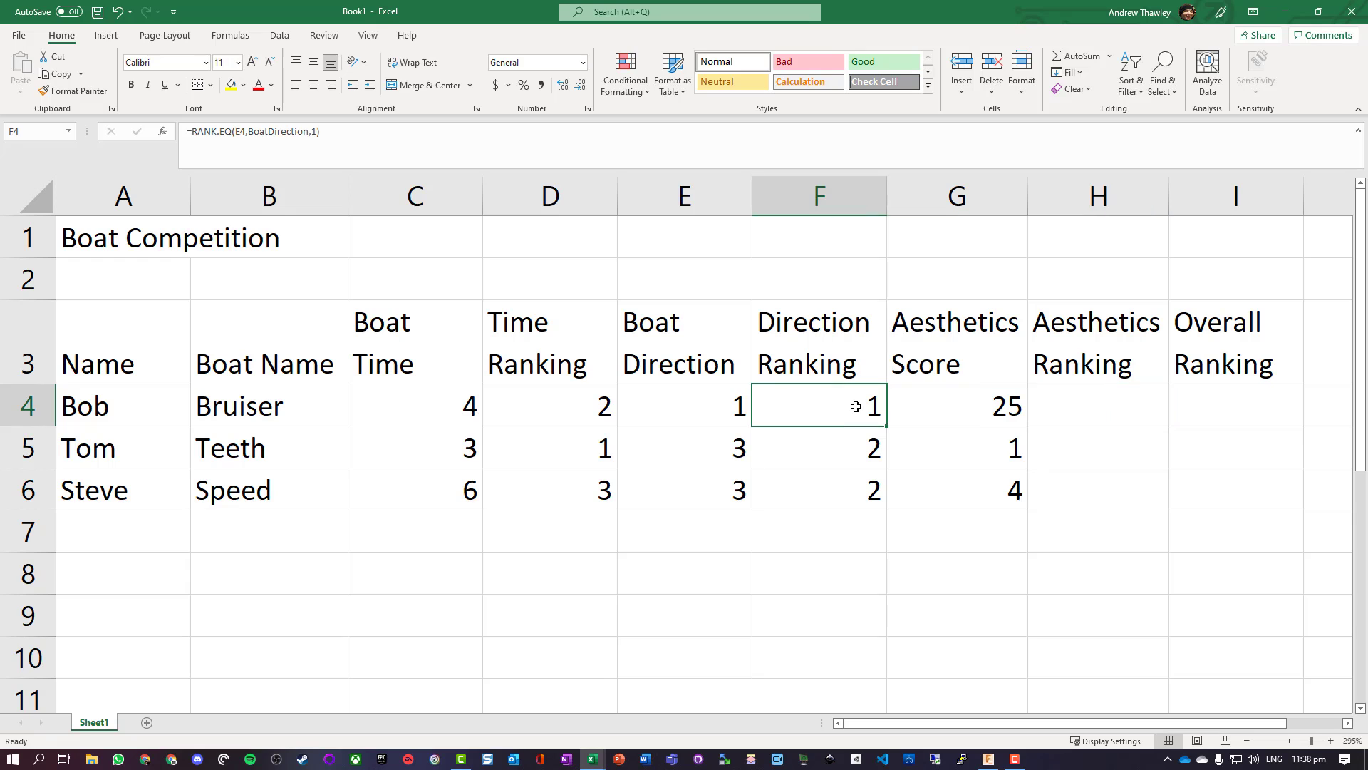
{"action": "key", "text": "ctrl+c"}
{"action": "left_click", "coordinate": [1181, 406]}
{"action": "left_click", "coordinate": [1112, 406]}
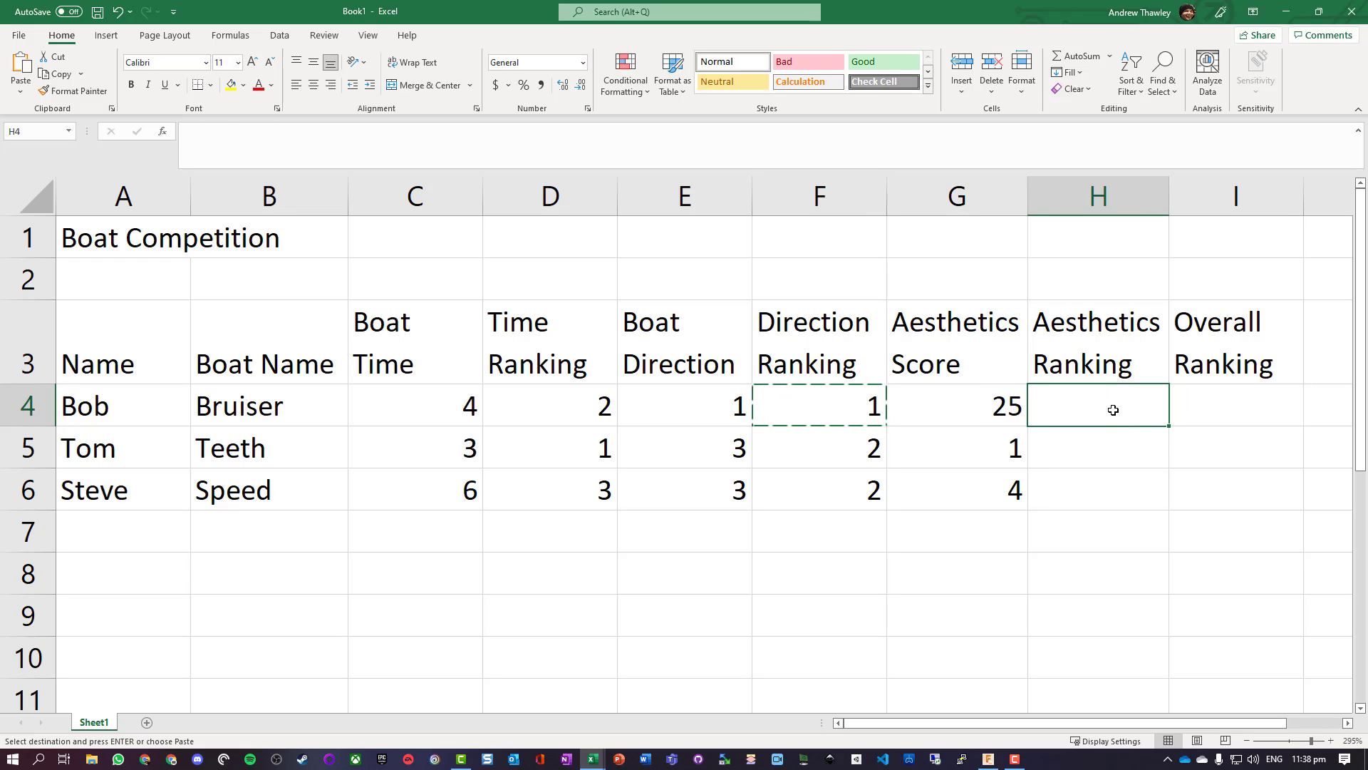
{"action": "key", "text": "ctrl+v"}
Change H4's ranking range to the absolute $G$4:$G$6
{"action": "double_click", "coordinate": [258, 129]}
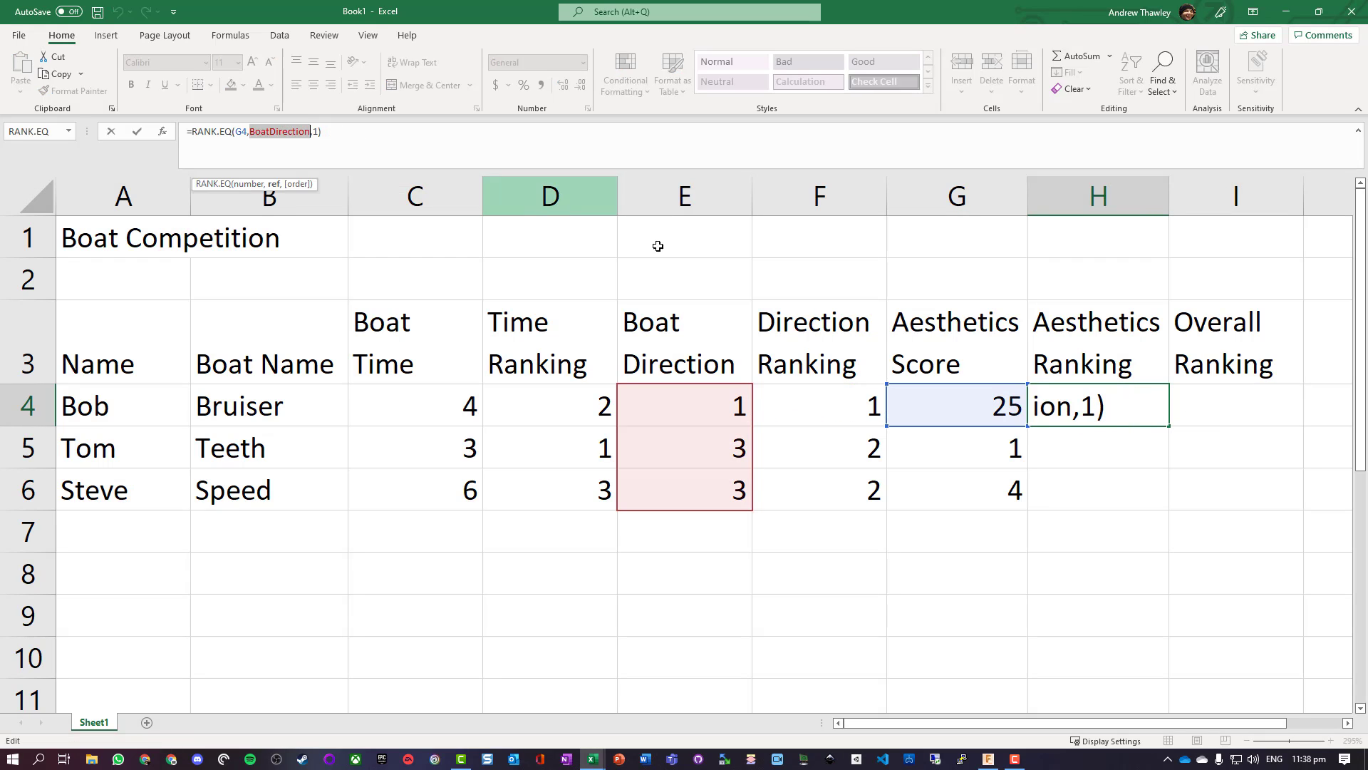
{"action": "left_click", "coordinate": [954, 406]}
{"action": "left_click_drag", "start_coordinate": [953, 405], "coordinate": [962, 482]}
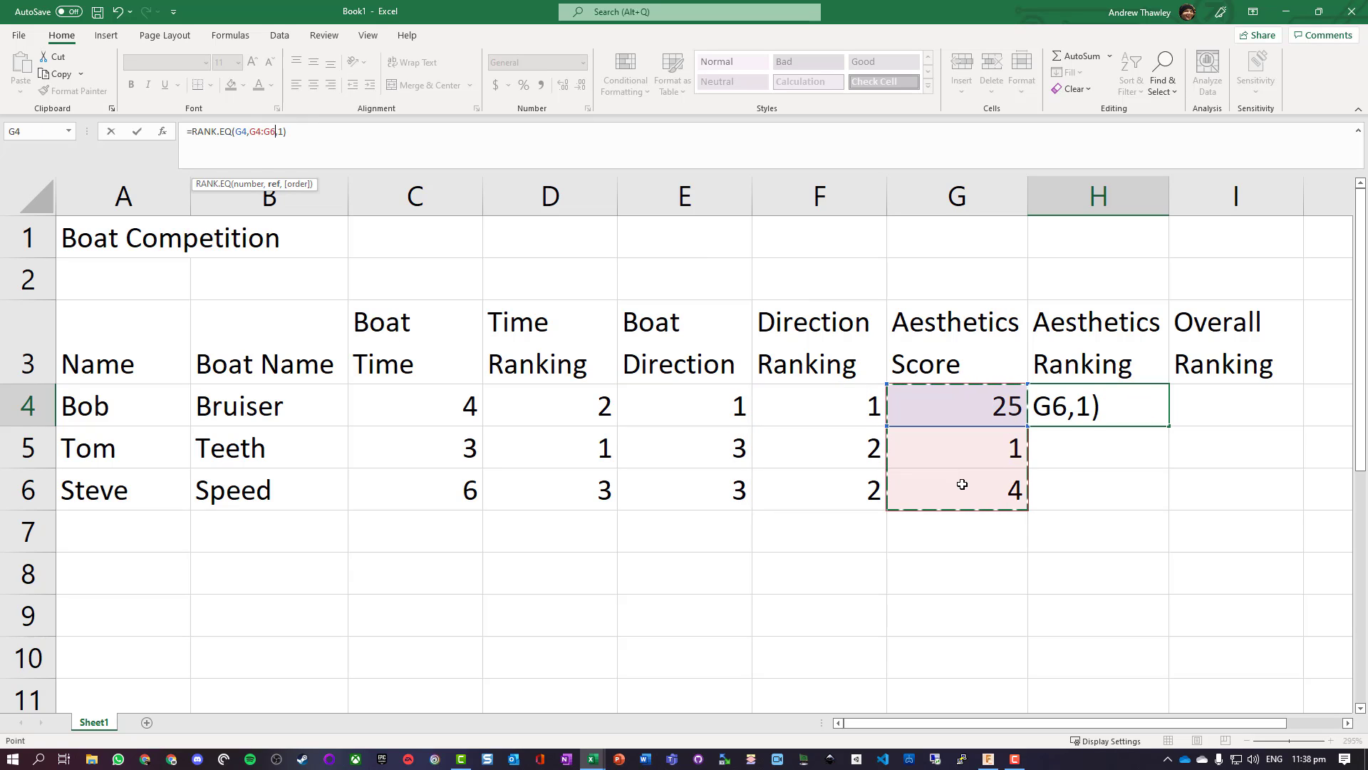
{"action": "key", "text": "F4"}
{"action": "key", "text": "Return"}
Set H4's order argument to 0 for descending rank and fill it down to H6
{"action": "left_click", "coordinate": [1111, 404]}
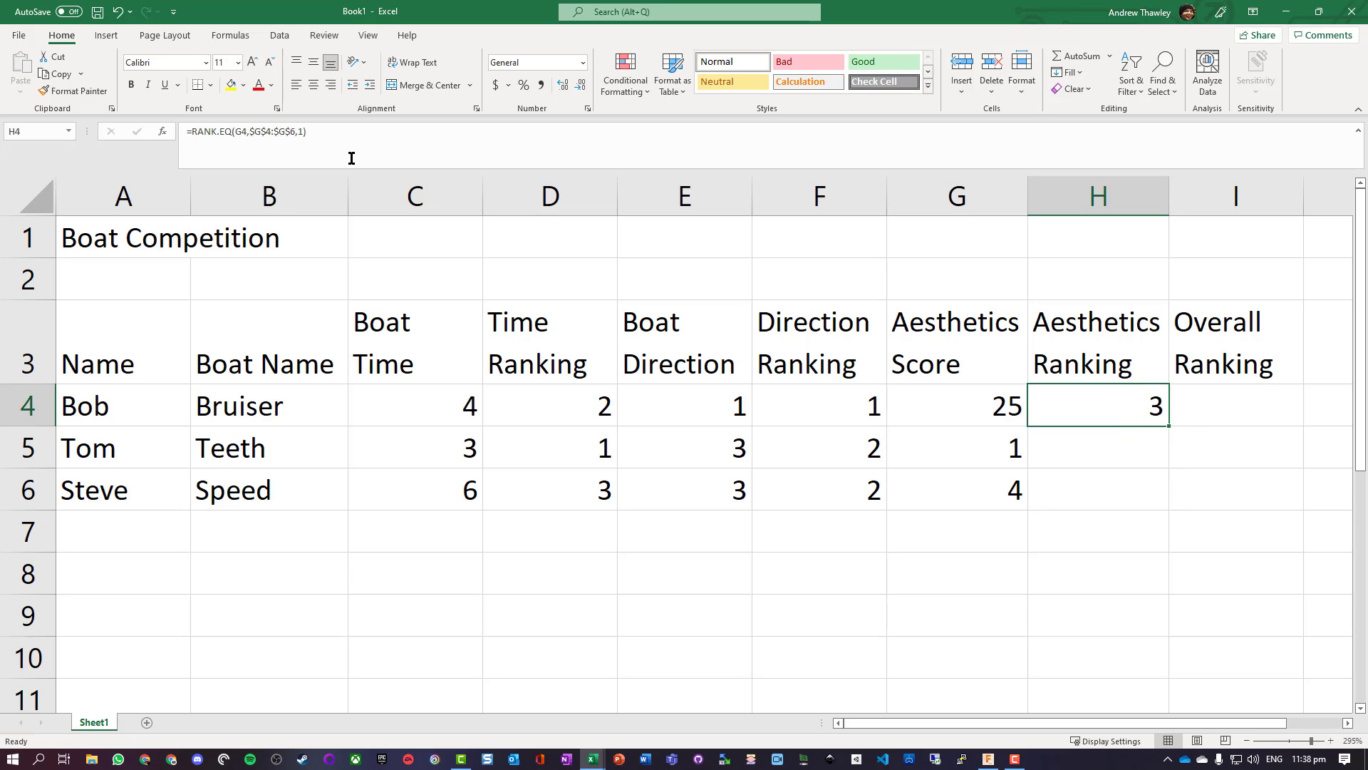
{"action": "left_click", "coordinate": [299, 130]}
{"action": "key", "text": "BackSpace"}
{"action": "type", "text": "0"}
{"action": "key", "text": "Return"}
{"action": "key", "text": "Up"}
{"action": "left_click_drag", "start_coordinate": [1169, 425], "coordinate": [1163, 492]}
{"action": "left_click", "coordinate": [1089, 446]}
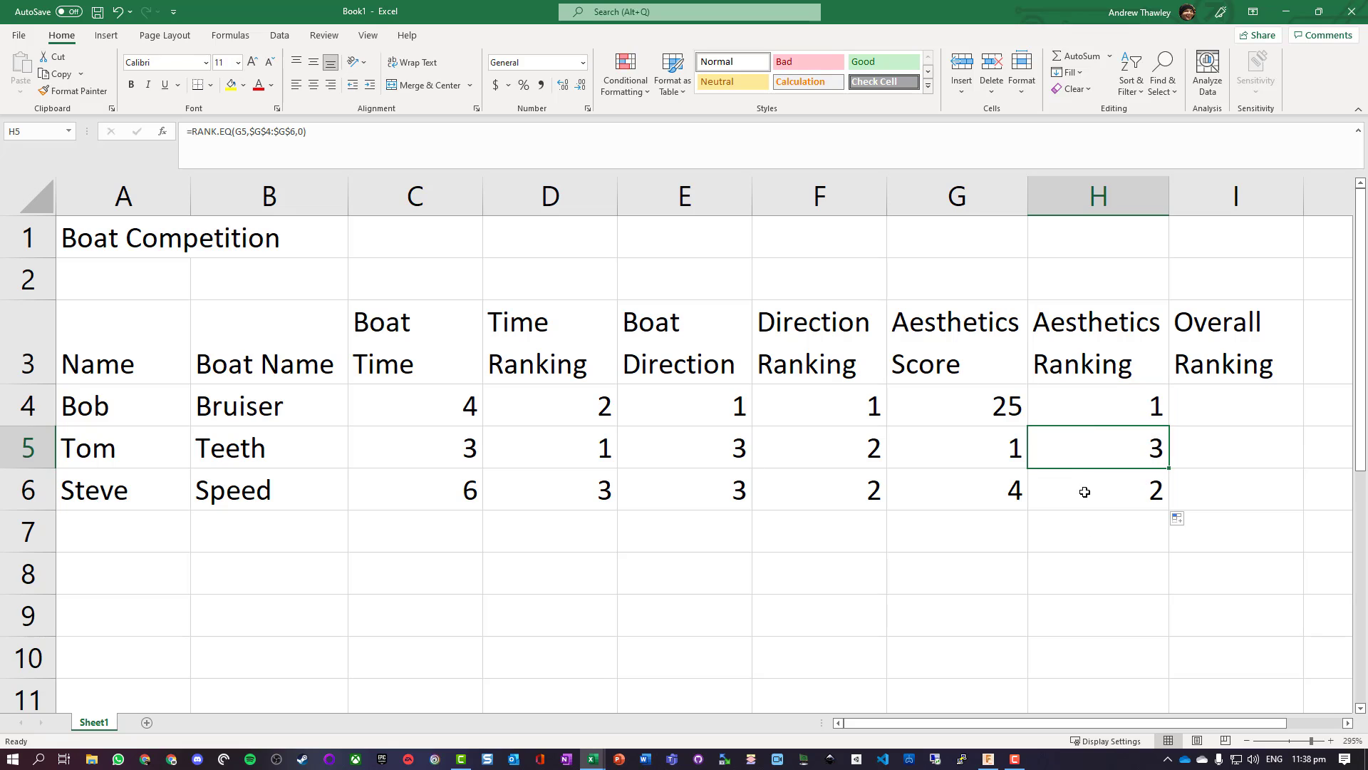
Enter =AVERAGE(D4,F4,H4) in I4
{"action": "left_click", "coordinate": [1213, 399]}
{"action": "type", "text": "=aver"}
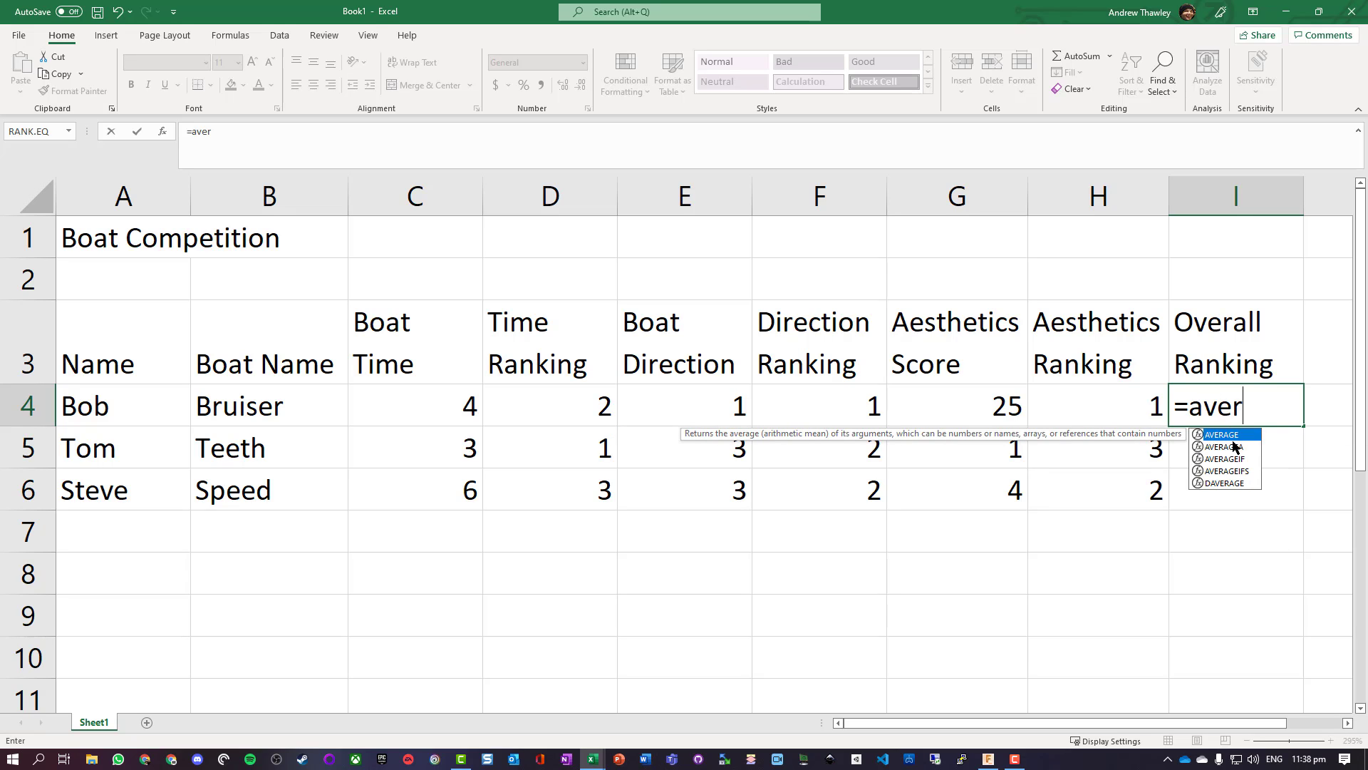
{"action": "double_click", "coordinate": [1230, 442]}
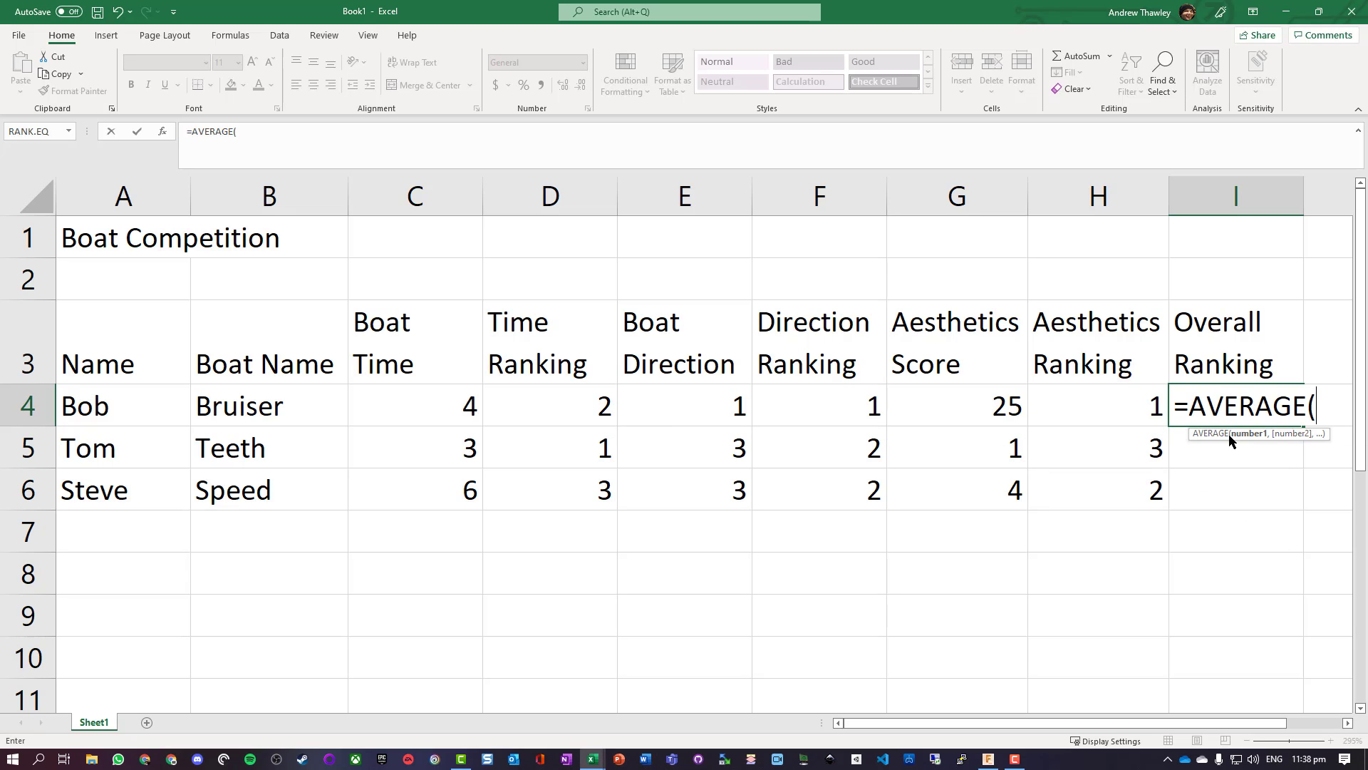
{"action": "left_click", "coordinate": [565, 405]}
{"action": "type", "text": ","}
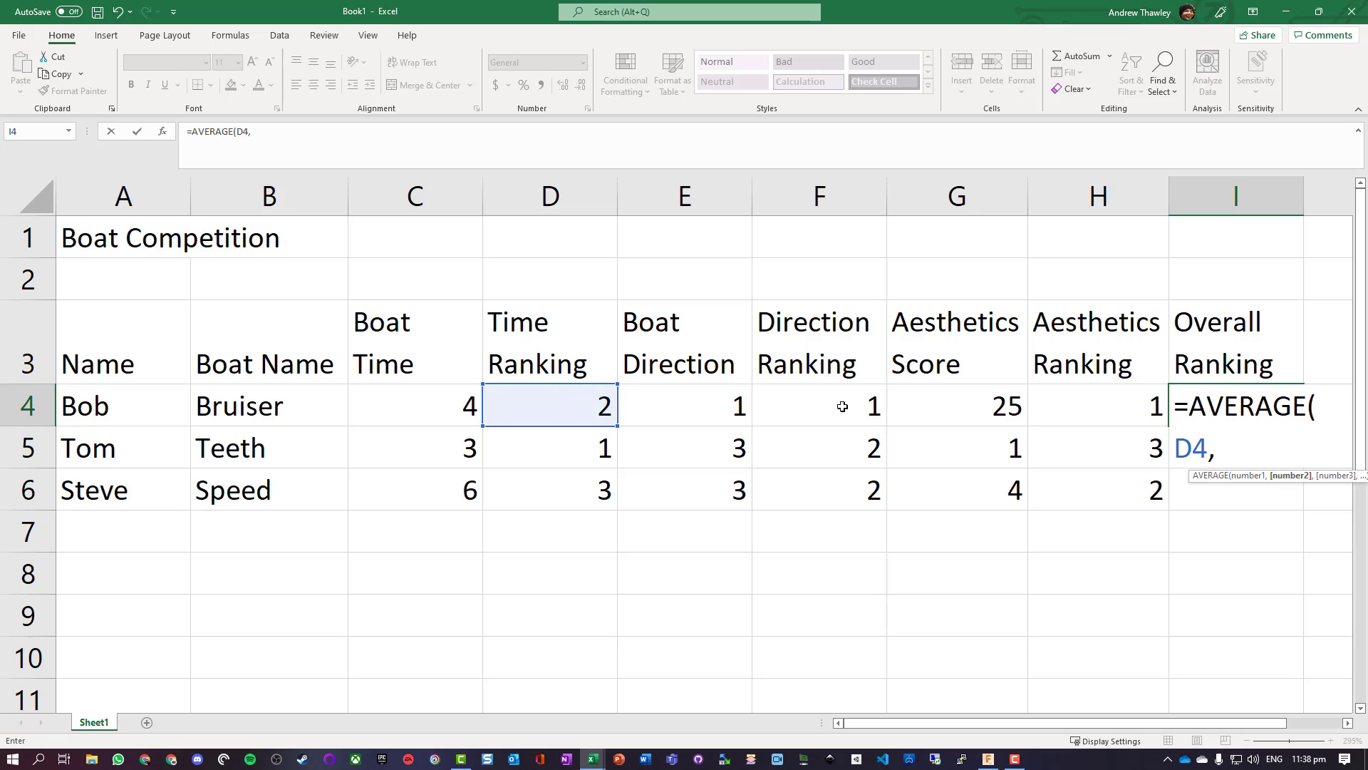
{"action": "left_click", "coordinate": [842, 406]}
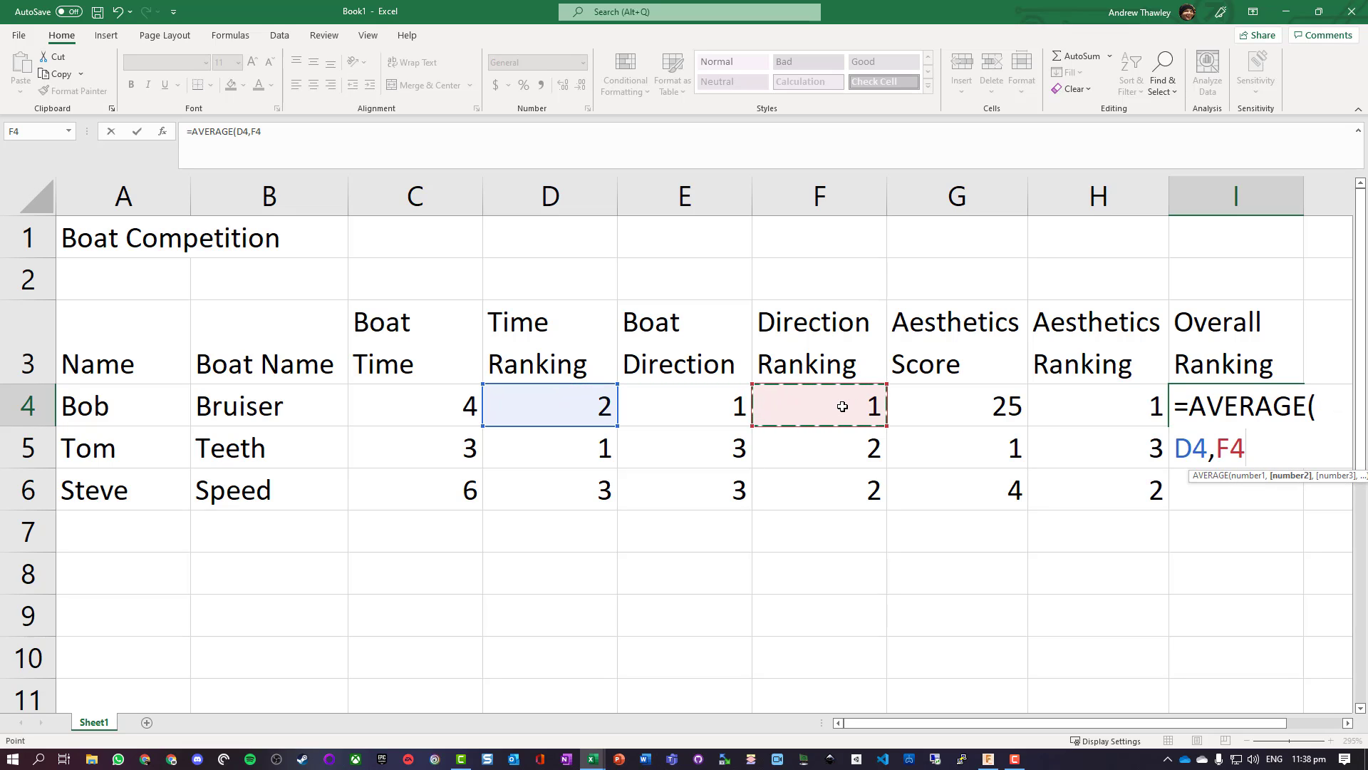
{"action": "type", "text": ","}
{"action": "left_click", "coordinate": [1055, 407]}
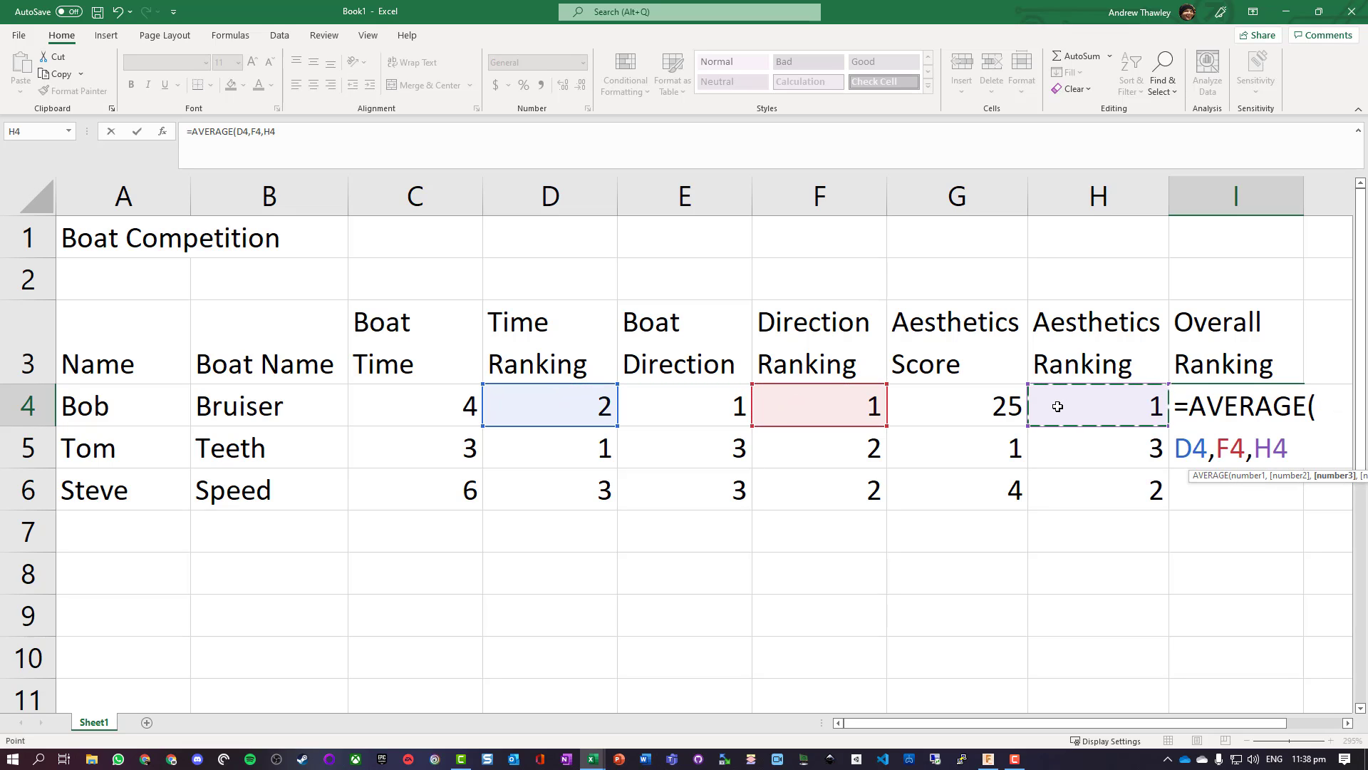
{"action": "type", "text": ")"}
{"action": "key", "text": "Return"}
{"action": "key", "text": "Up"}
Copy the average formula into I4:I6, giving 1.333333, 2 and 2.333333
{"action": "key", "text": "ctrl+c"}
{"action": "key", "text": "shift+Down"}
{"action": "key", "text": "shift+Down"}
{"action": "key", "text": "ctrl+v"}
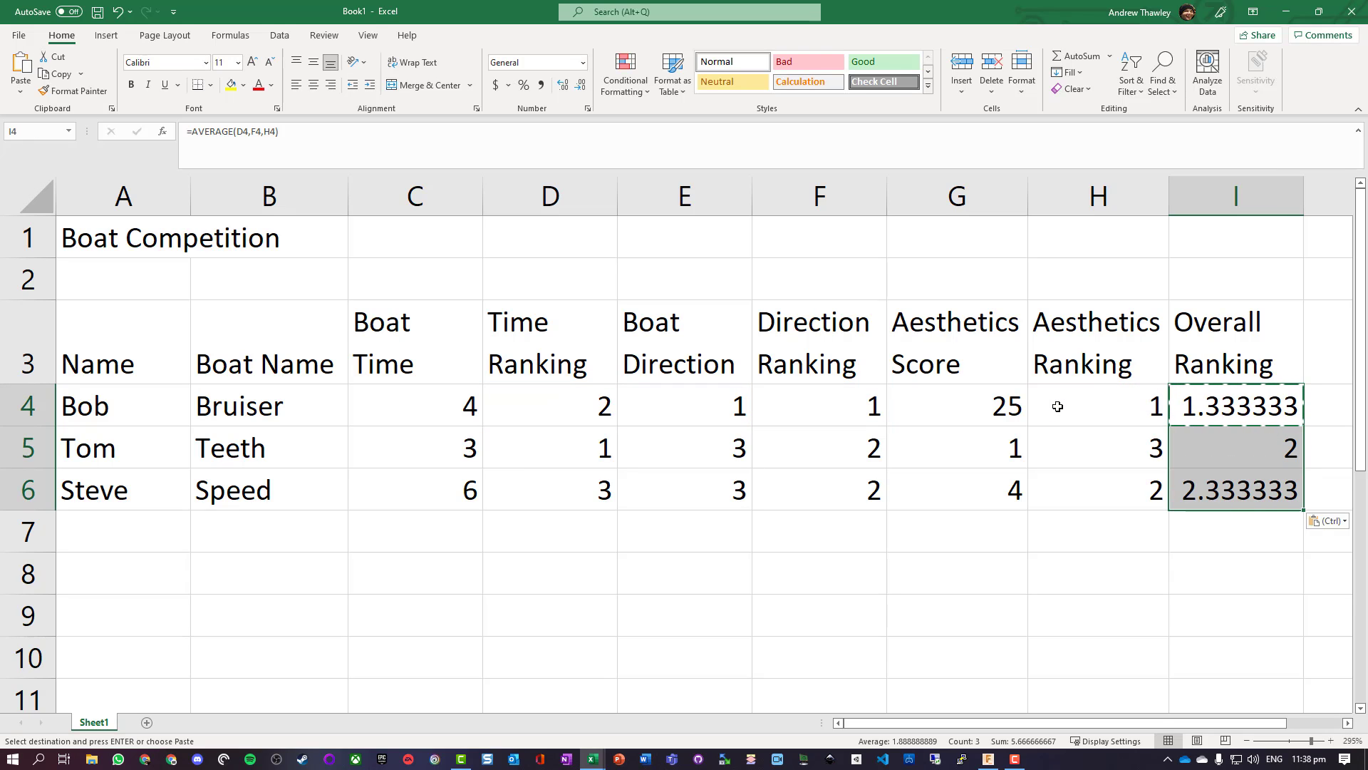
{"action": "key", "text": "Down"}
{"action": "key", "text": "Left"}
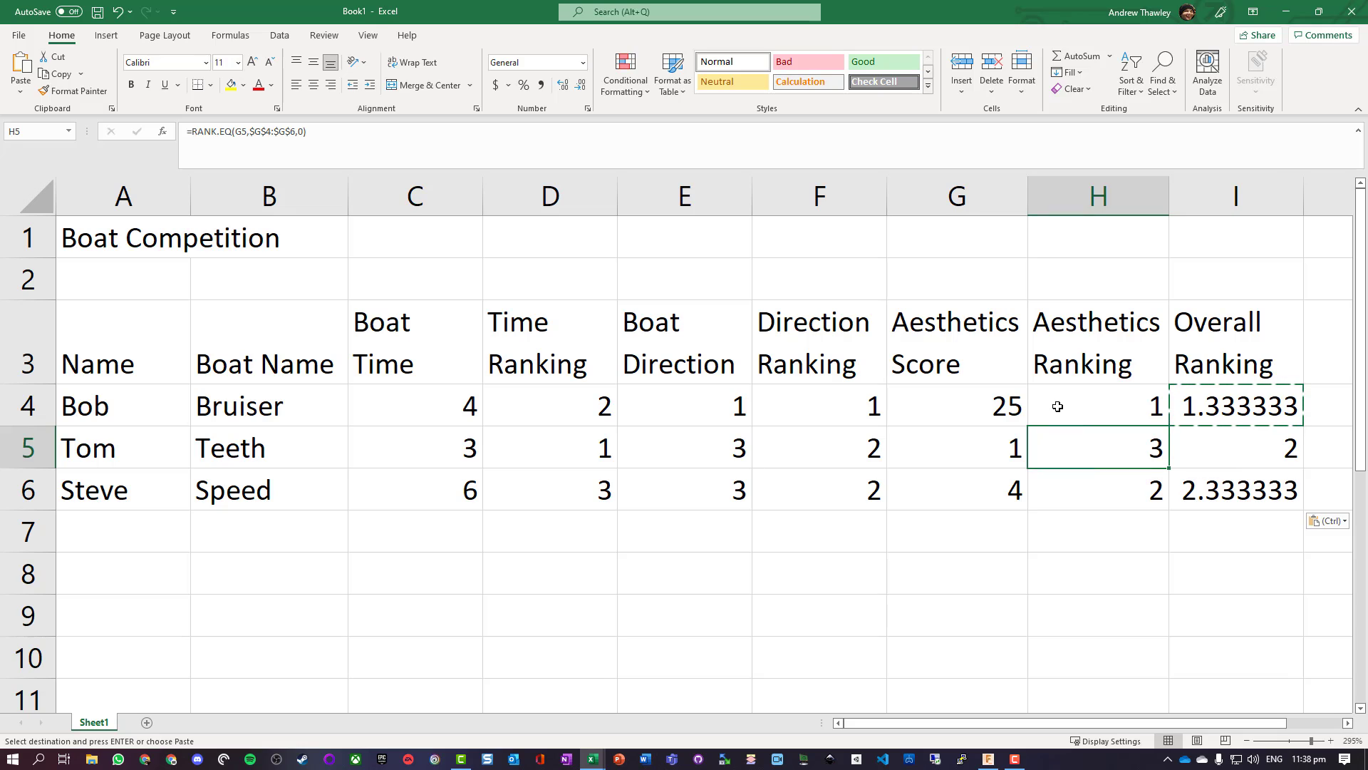
{"action": "left_click", "coordinate": [1210, 413]}
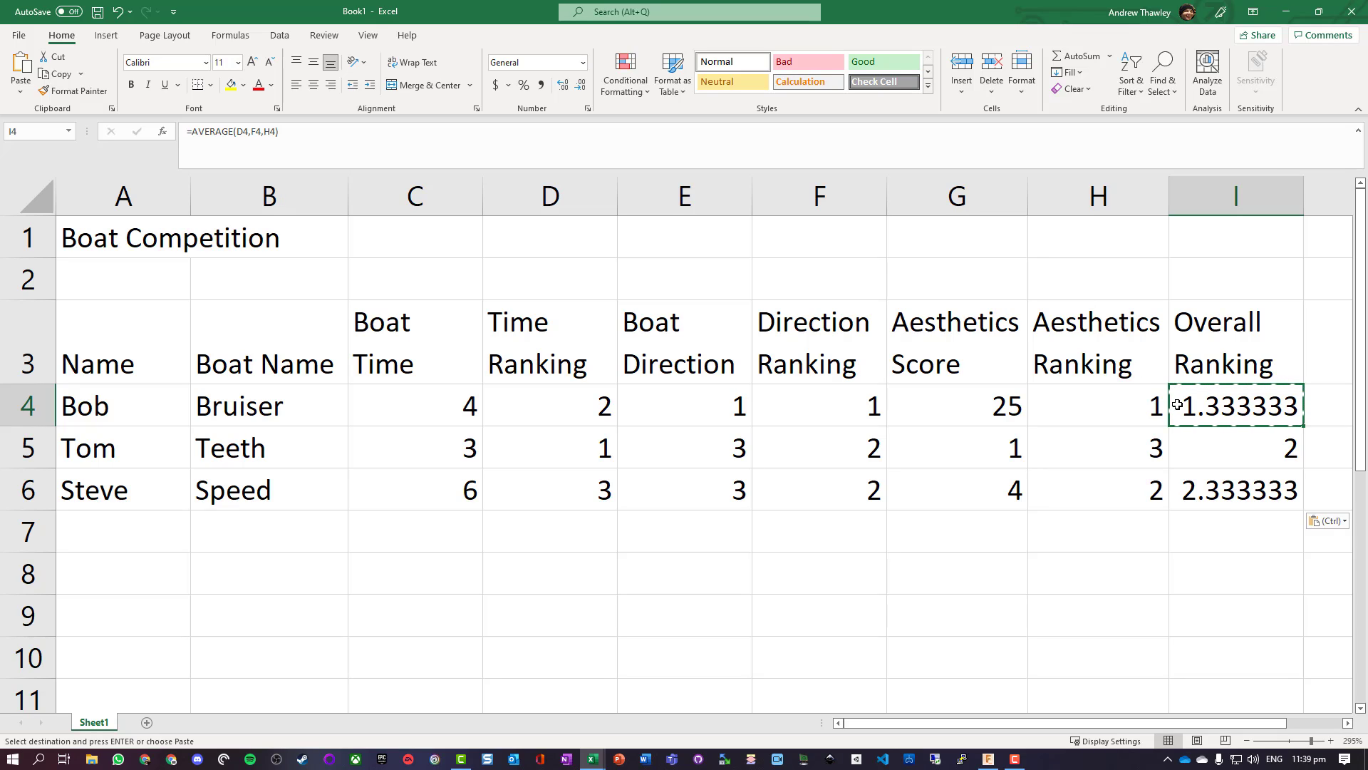
Start a new Bottom 1 ranked-values rule for the Overall Ranking cells I4:I6
{"action": "left_click_drag", "start_coordinate": [1183, 406], "coordinate": [1230, 485]}
{"action": "left_click", "coordinate": [642, 97]}
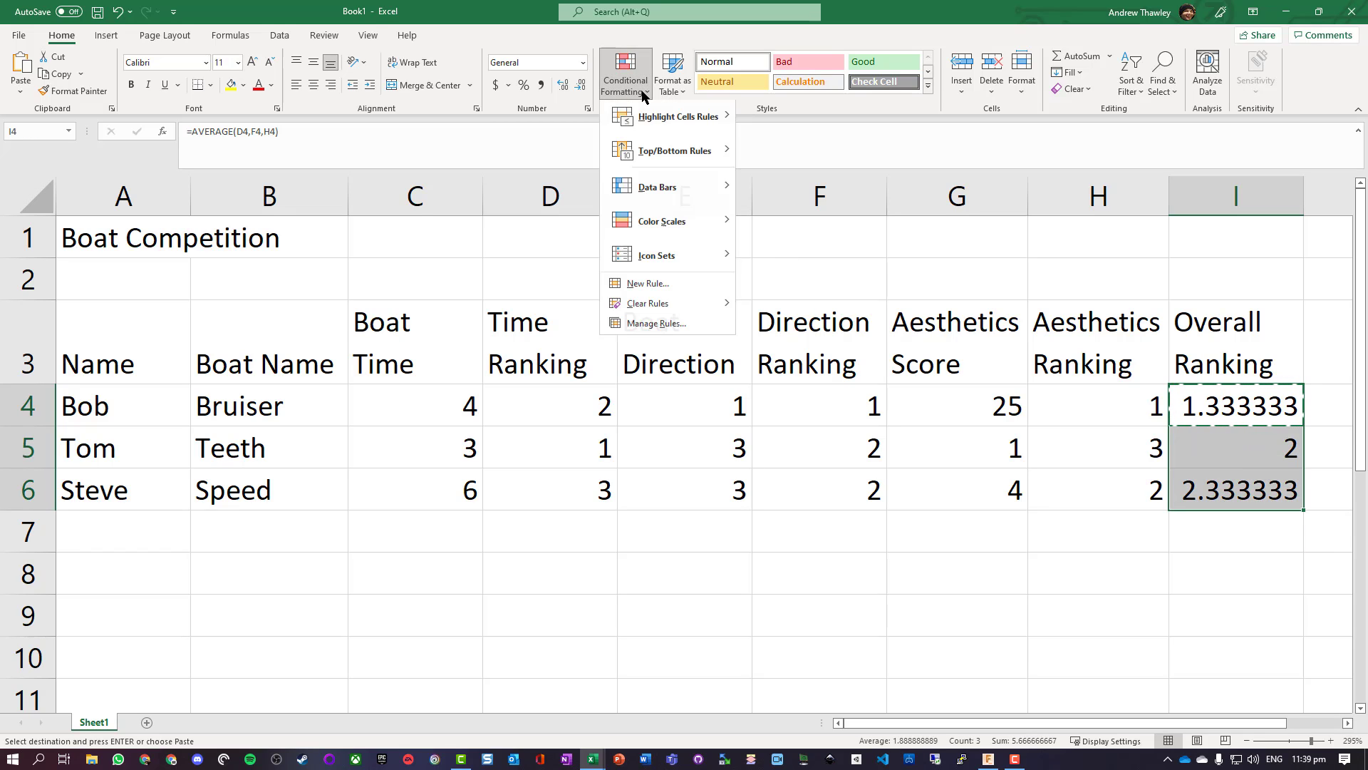
{"action": "left_click", "coordinate": [656, 329]}
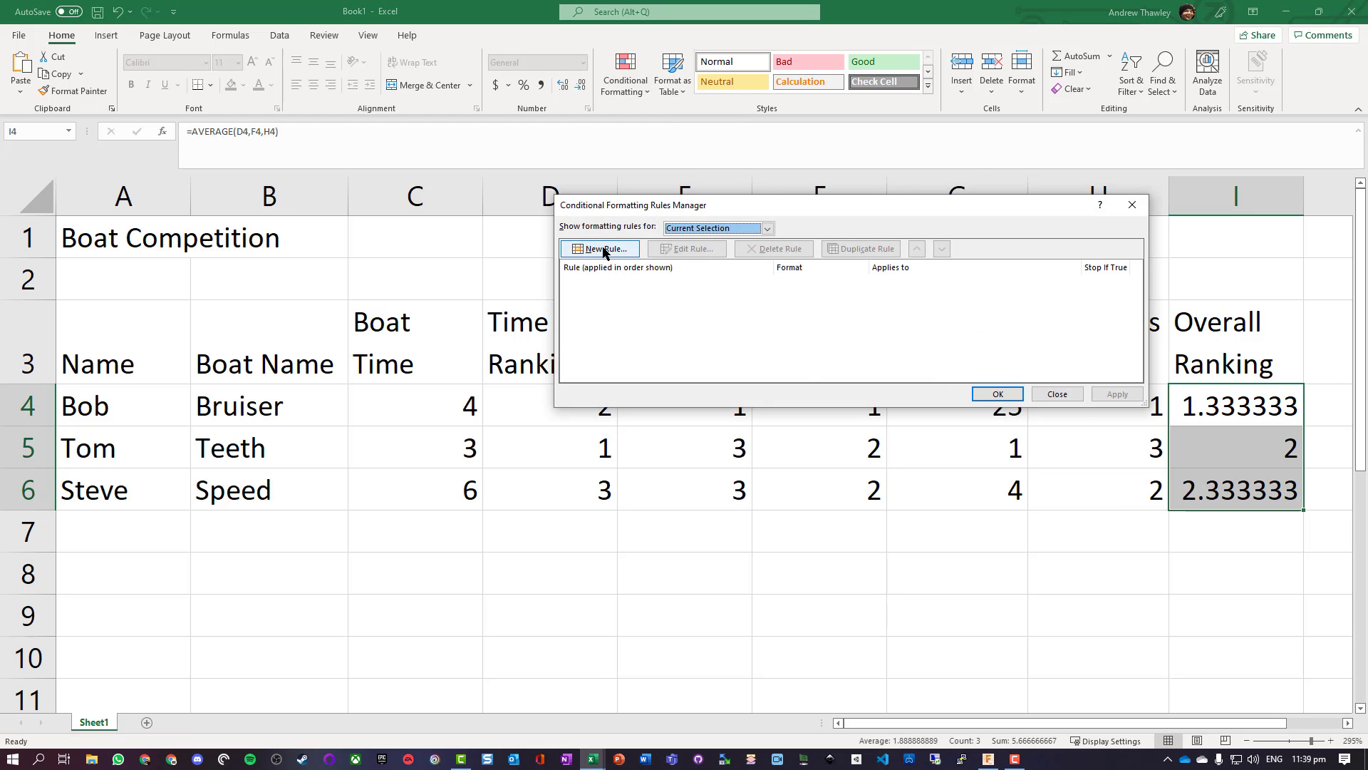
{"action": "left_click", "coordinate": [603, 249]}
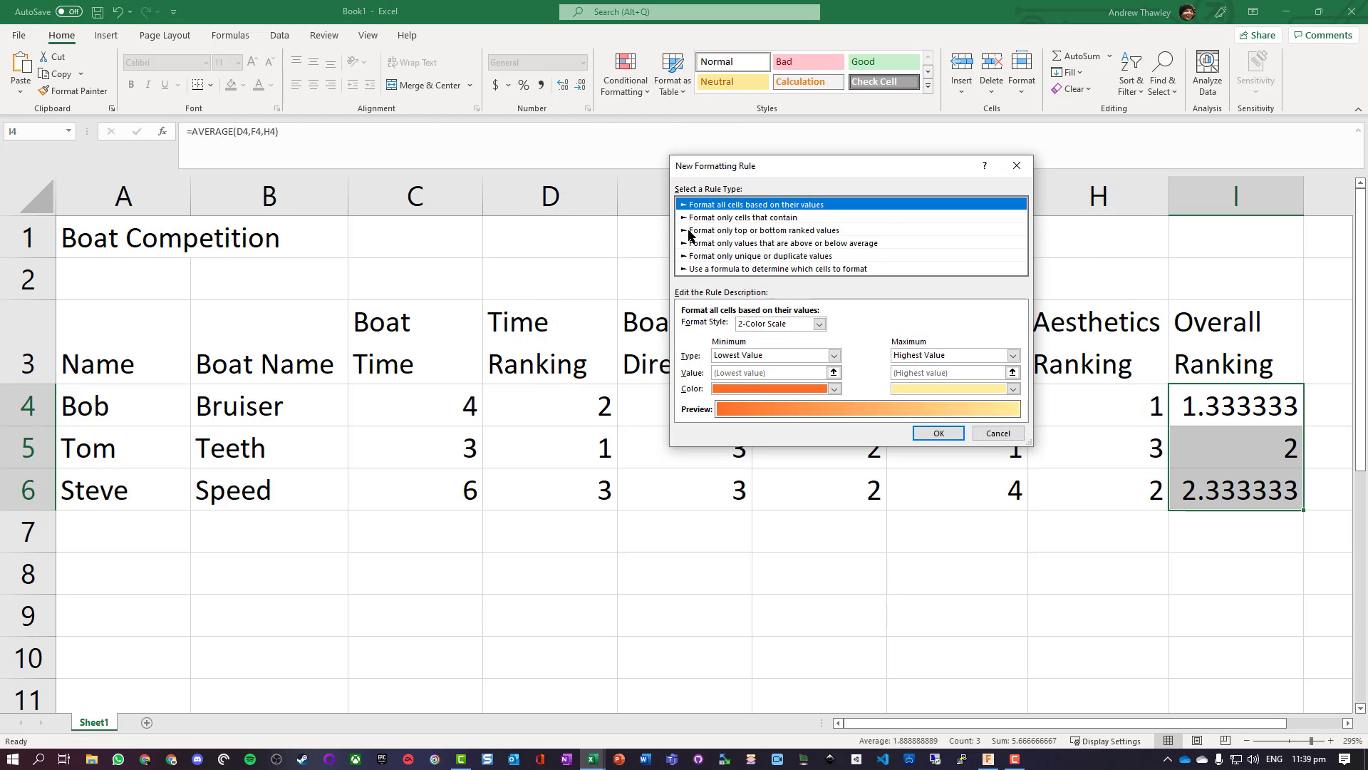
{"action": "left_click", "coordinate": [687, 231]}
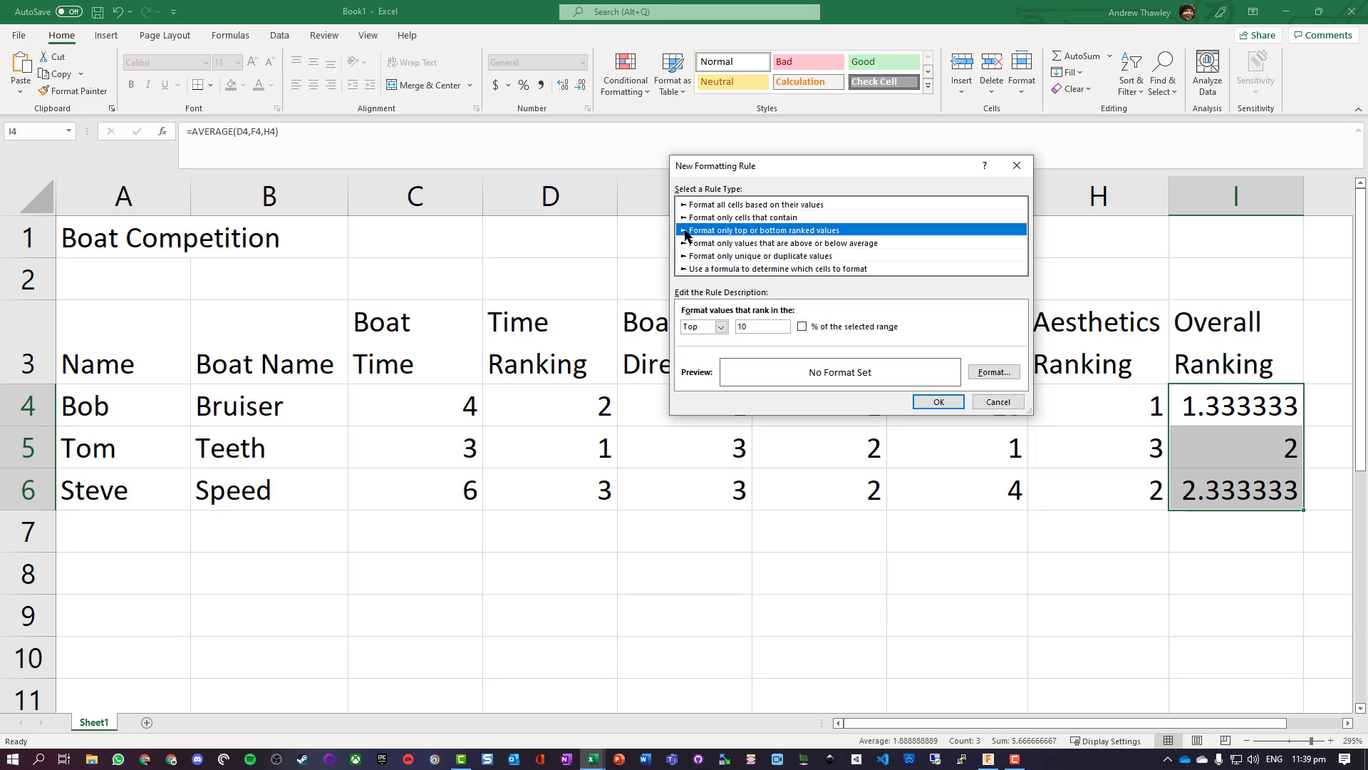
{"action": "left_click", "coordinate": [722, 328]}
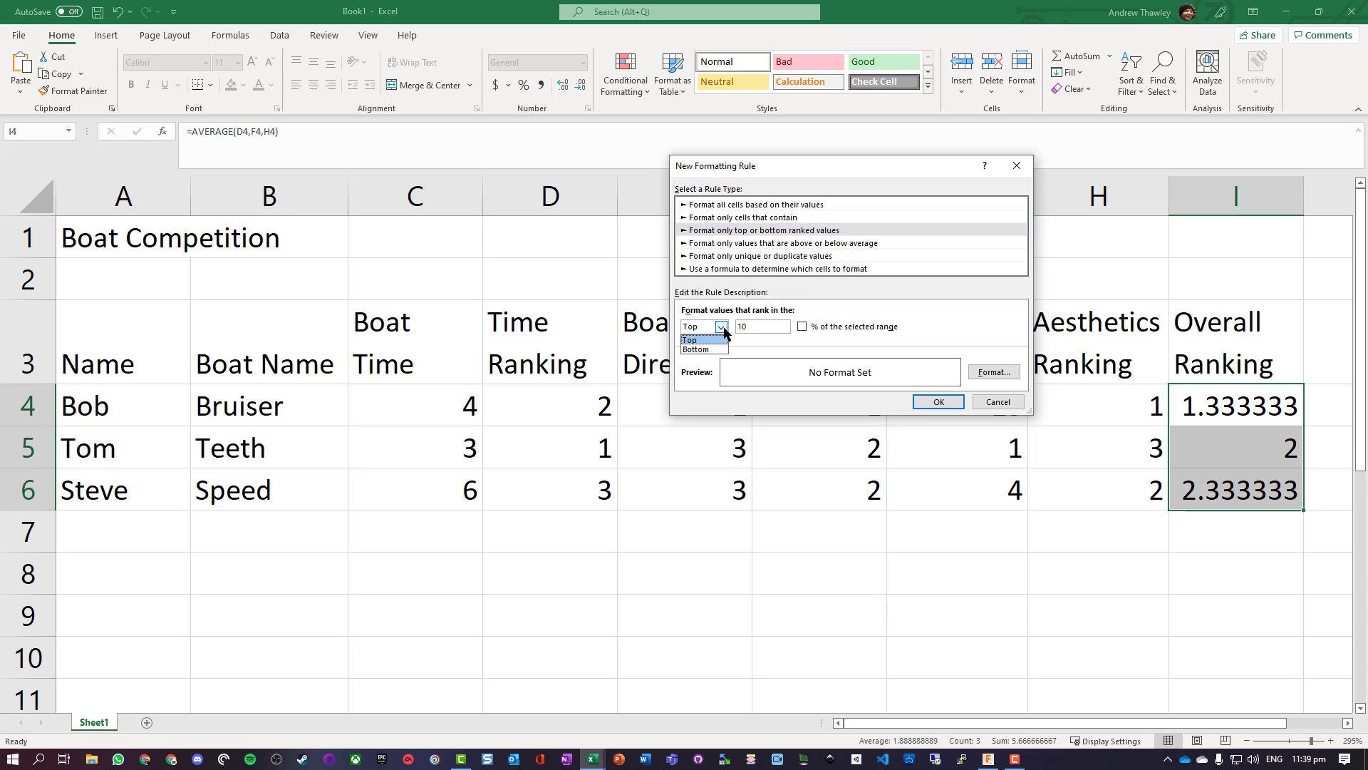
{"action": "left_click", "coordinate": [713, 351]}
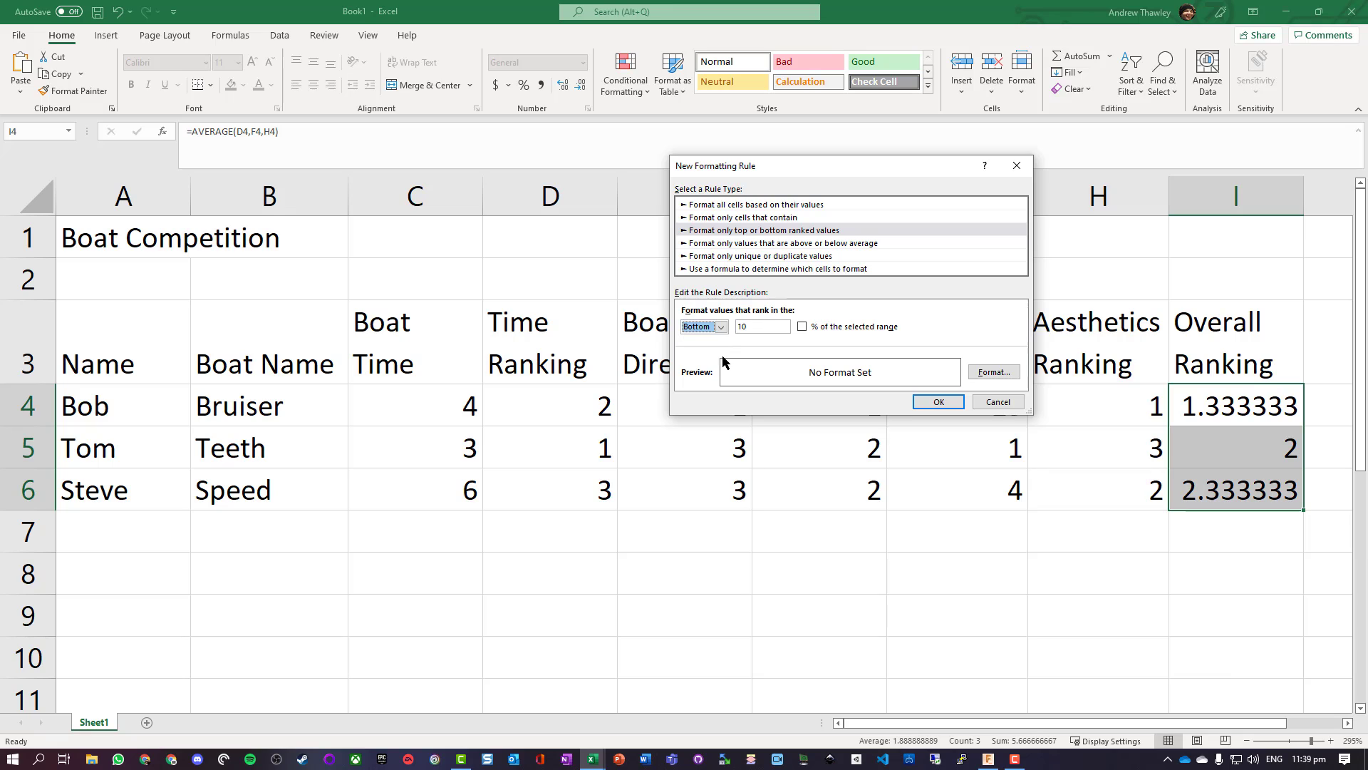
{"action": "left_click", "coordinate": [756, 329]}
Give the rule a green fill and apply it to I4:I6
{"action": "left_click", "coordinate": [987, 374]}
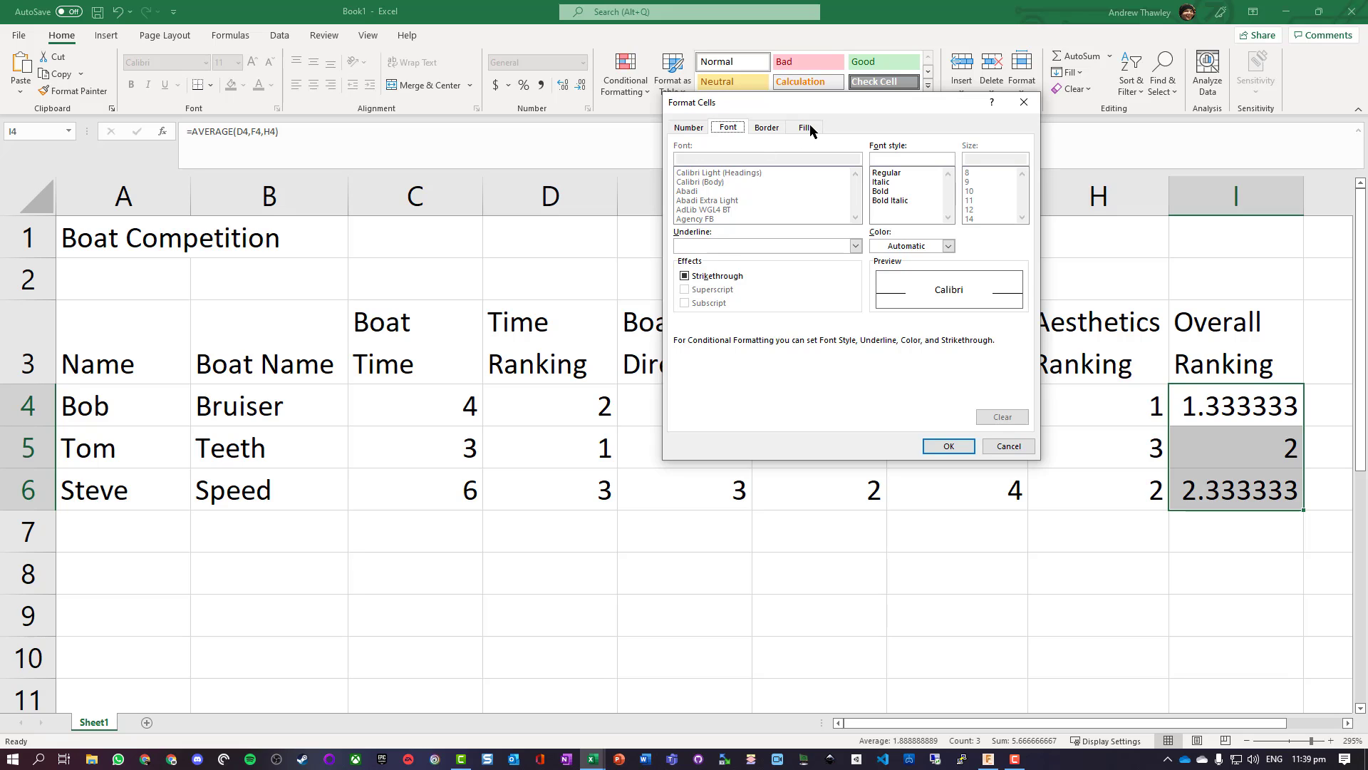
{"action": "left_click", "coordinate": [804, 128]}
{"action": "left_click", "coordinate": [739, 269]}
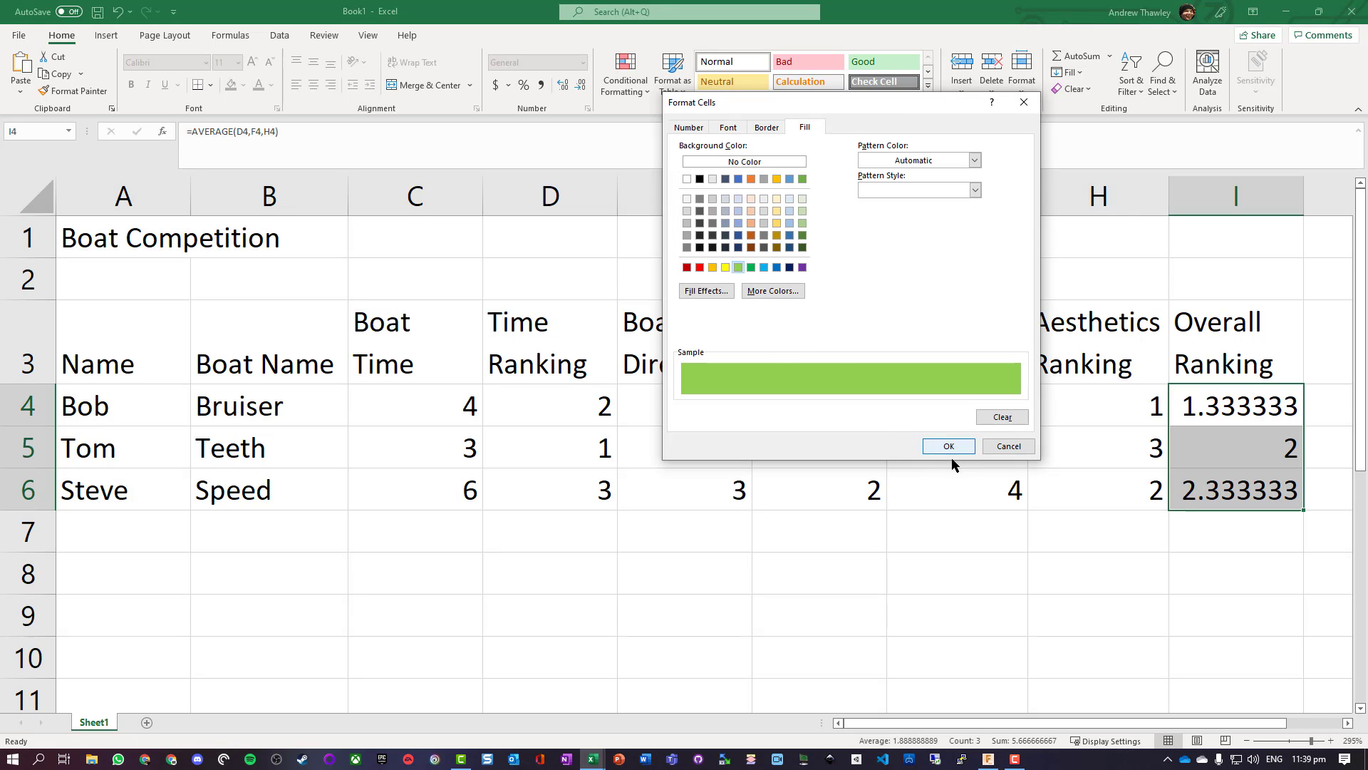
{"action": "left_click", "coordinate": [948, 446]}
{"action": "left_click", "coordinate": [938, 401]}
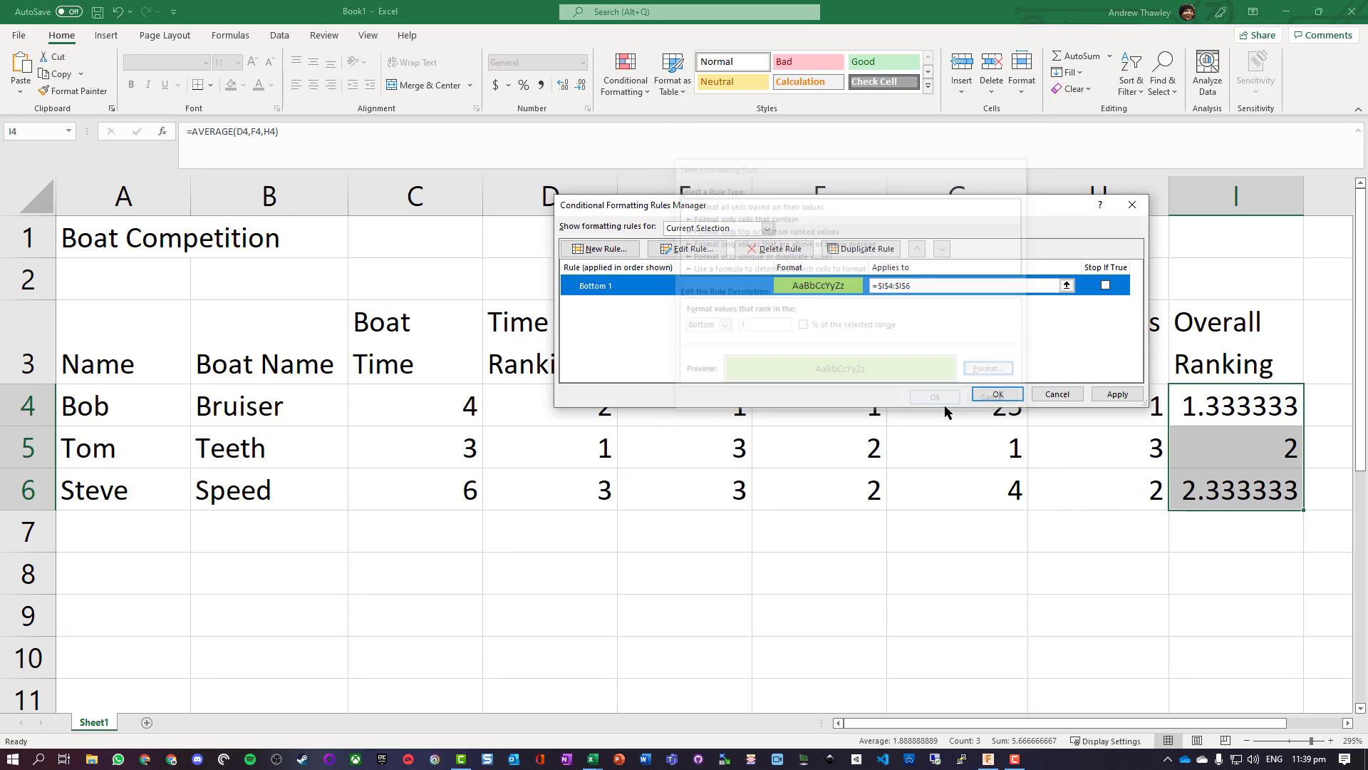
{"action": "left_click", "coordinate": [1121, 397]}
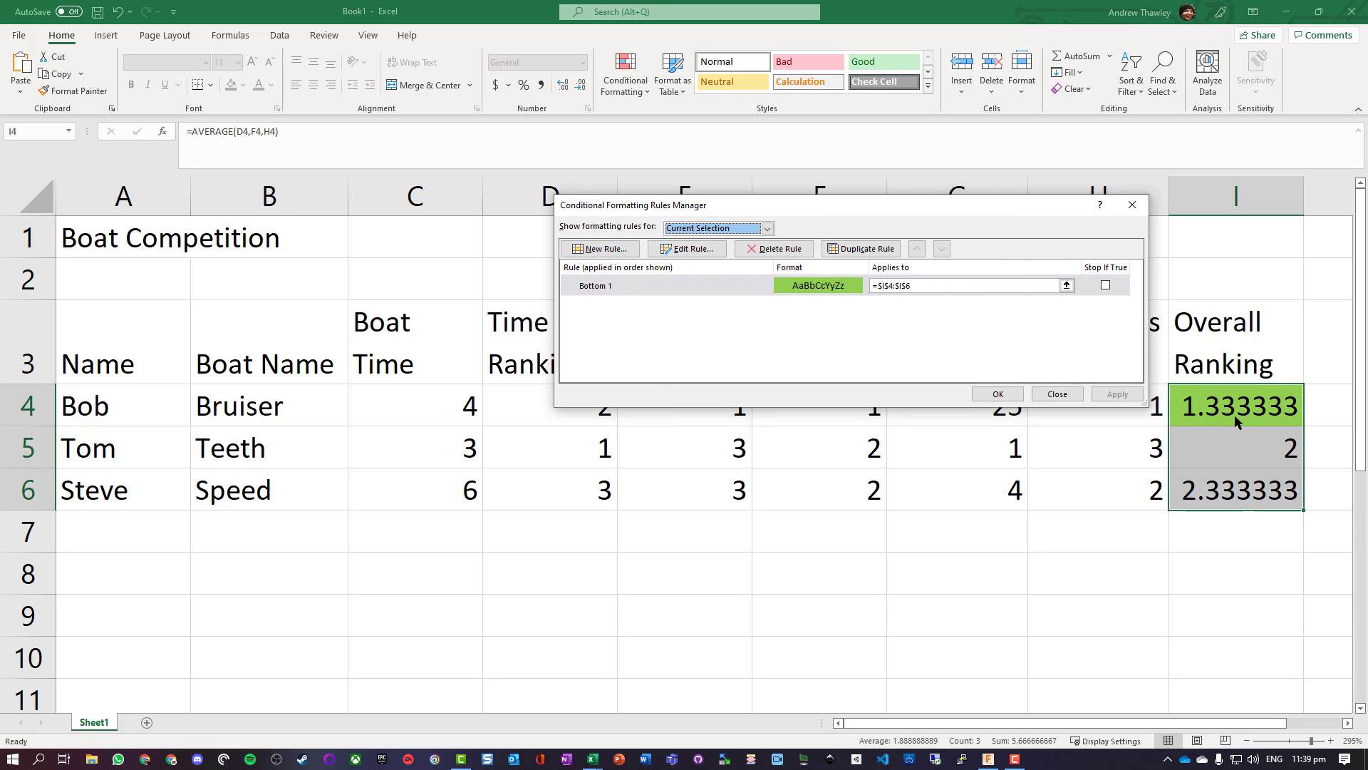
{"action": "left_click", "coordinate": [997, 394]}
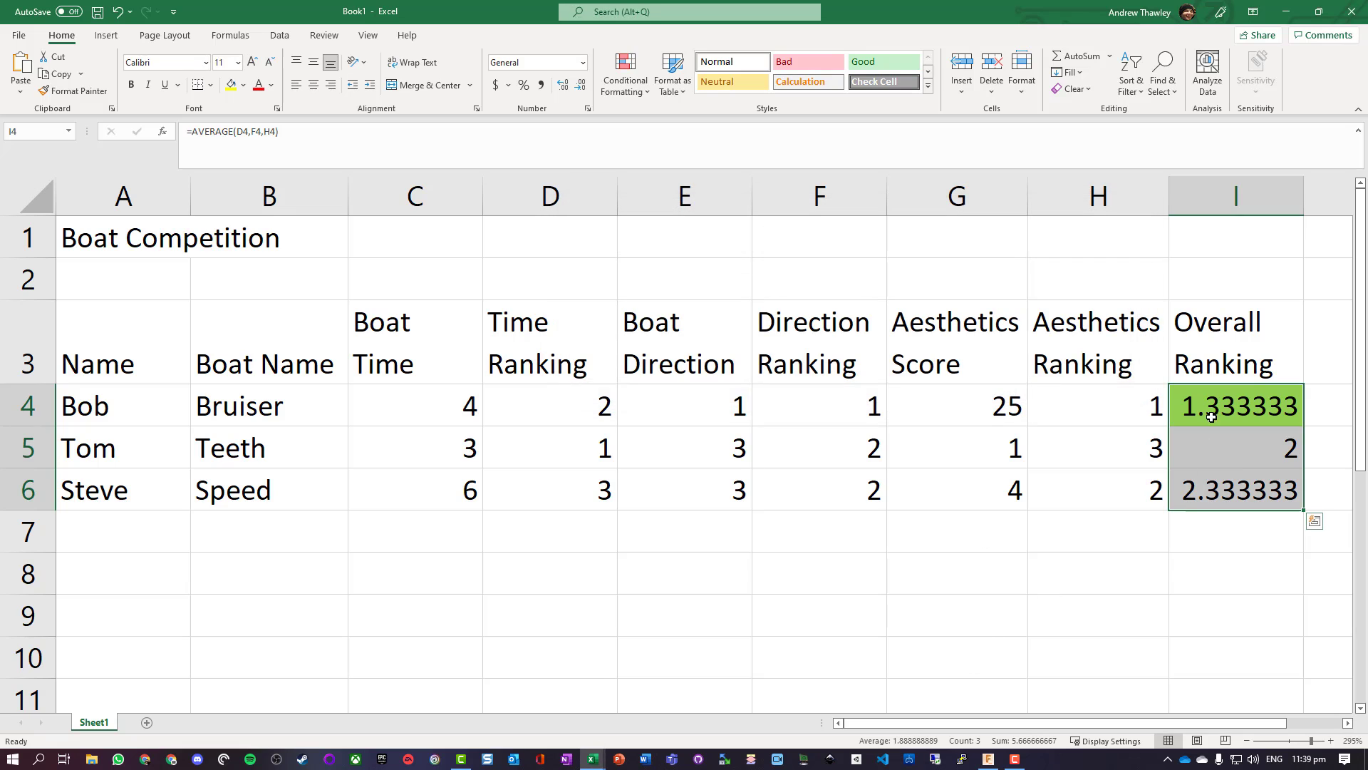
Copy I4:I6's green-lowest formatting onto H4:H6, F4:F6 and D4:D6 with Format Painter
{"action": "left_click", "coordinate": [91, 93]}
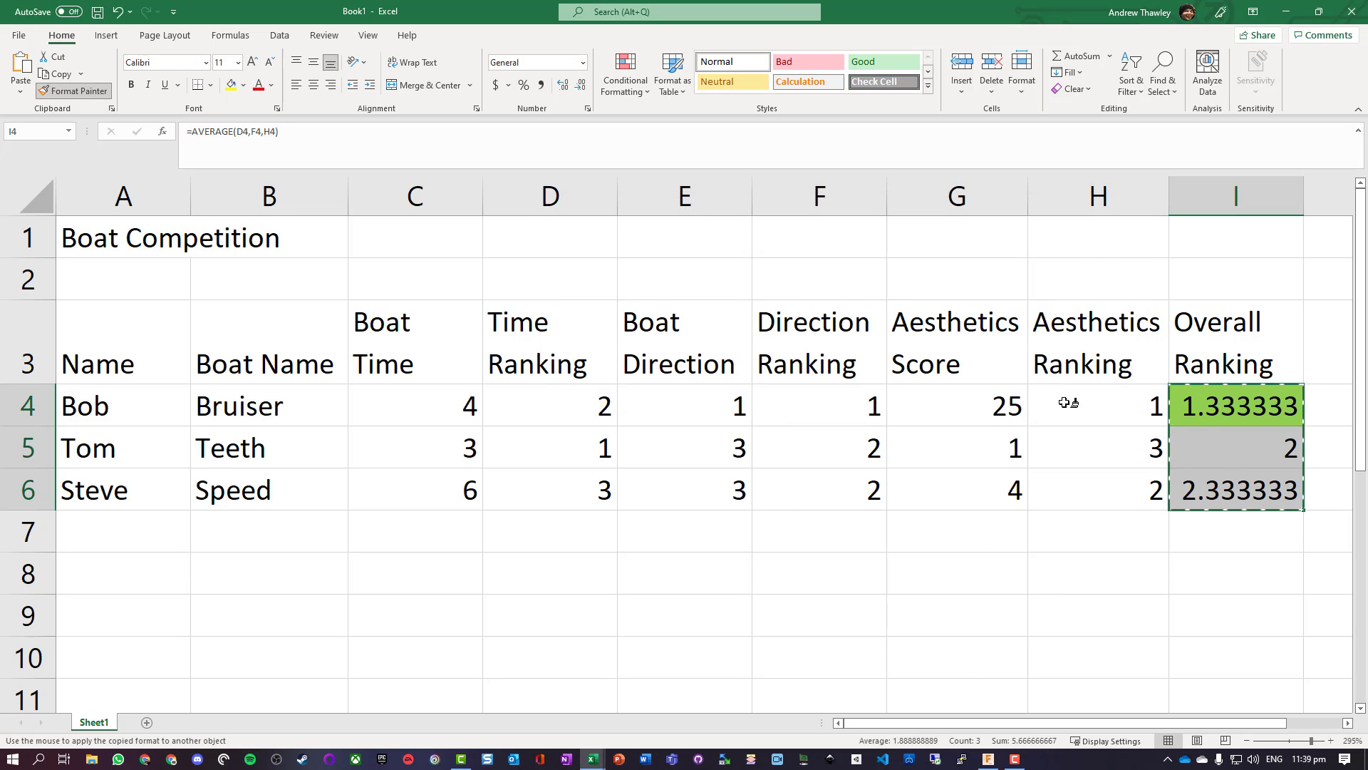
{"action": "mouse_move", "coordinate": [1069, 407]}
{"action": "left_mouse_down"}
{"action": "mouse_move", "coordinate": [1112, 470]}
{"action": "mouse_move", "coordinate": [1108, 506]}
{"action": "left_mouse_up"}
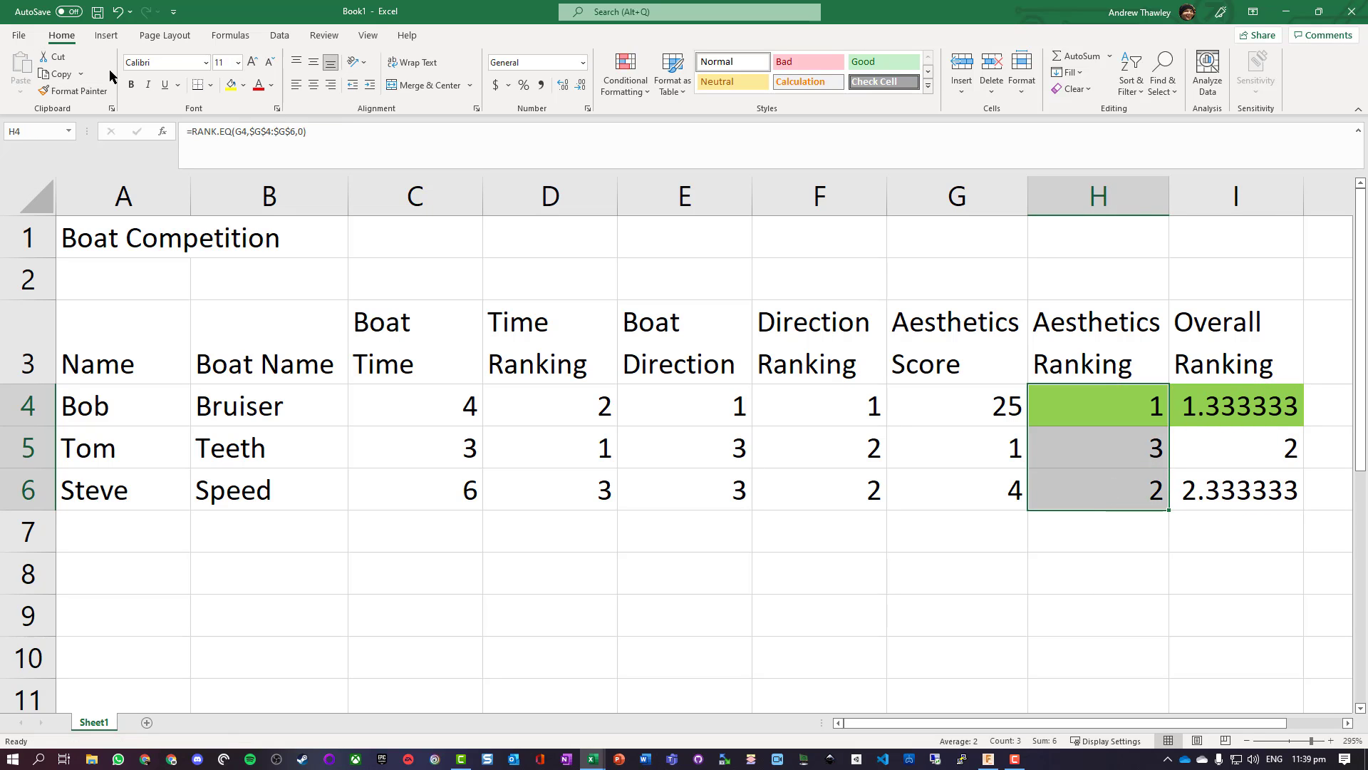
{"action": "left_click", "coordinate": [73, 92]}
{"action": "left_click_drag", "start_coordinate": [798, 403], "coordinate": [804, 487]}
{"action": "left_click", "coordinate": [74, 91]}
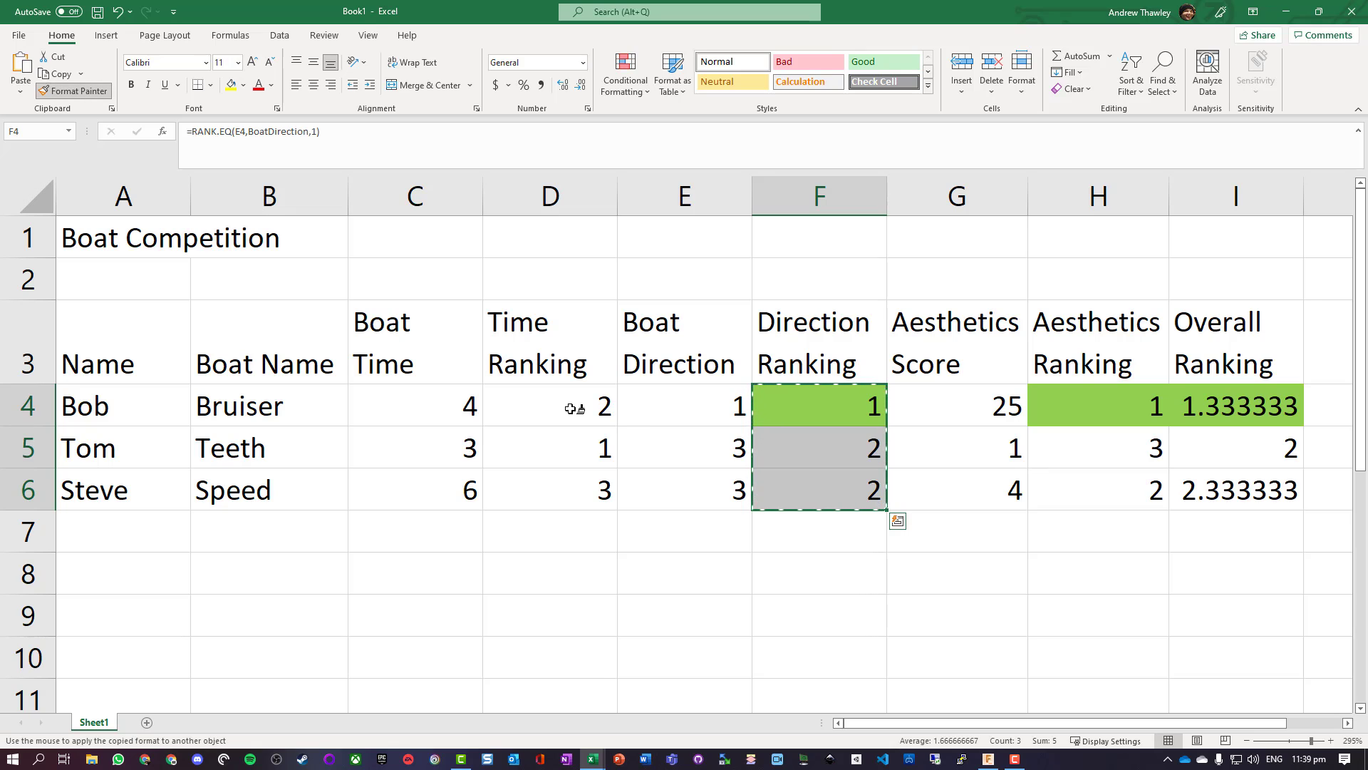
{"action": "left_click_drag", "start_coordinate": [570, 407], "coordinate": [565, 489]}
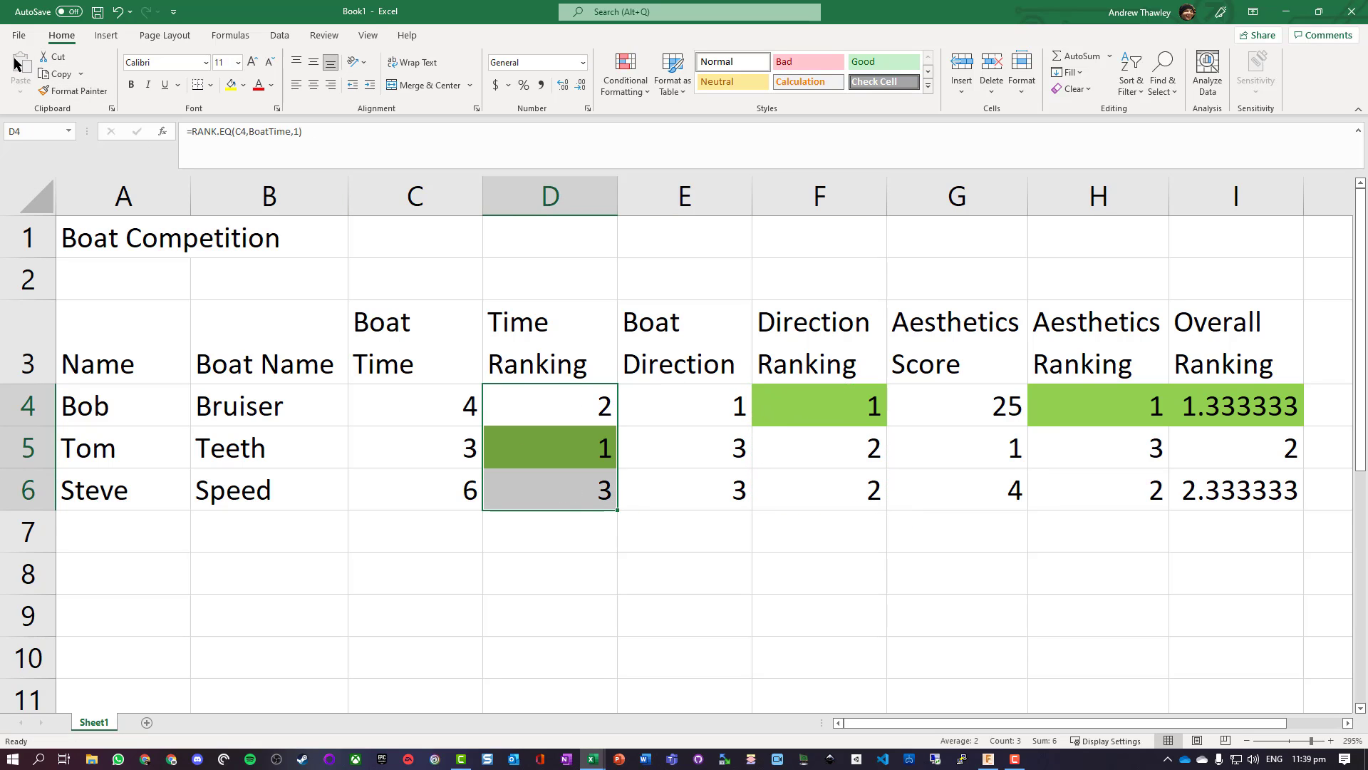
{"action": "left_click", "coordinate": [63, 94]}
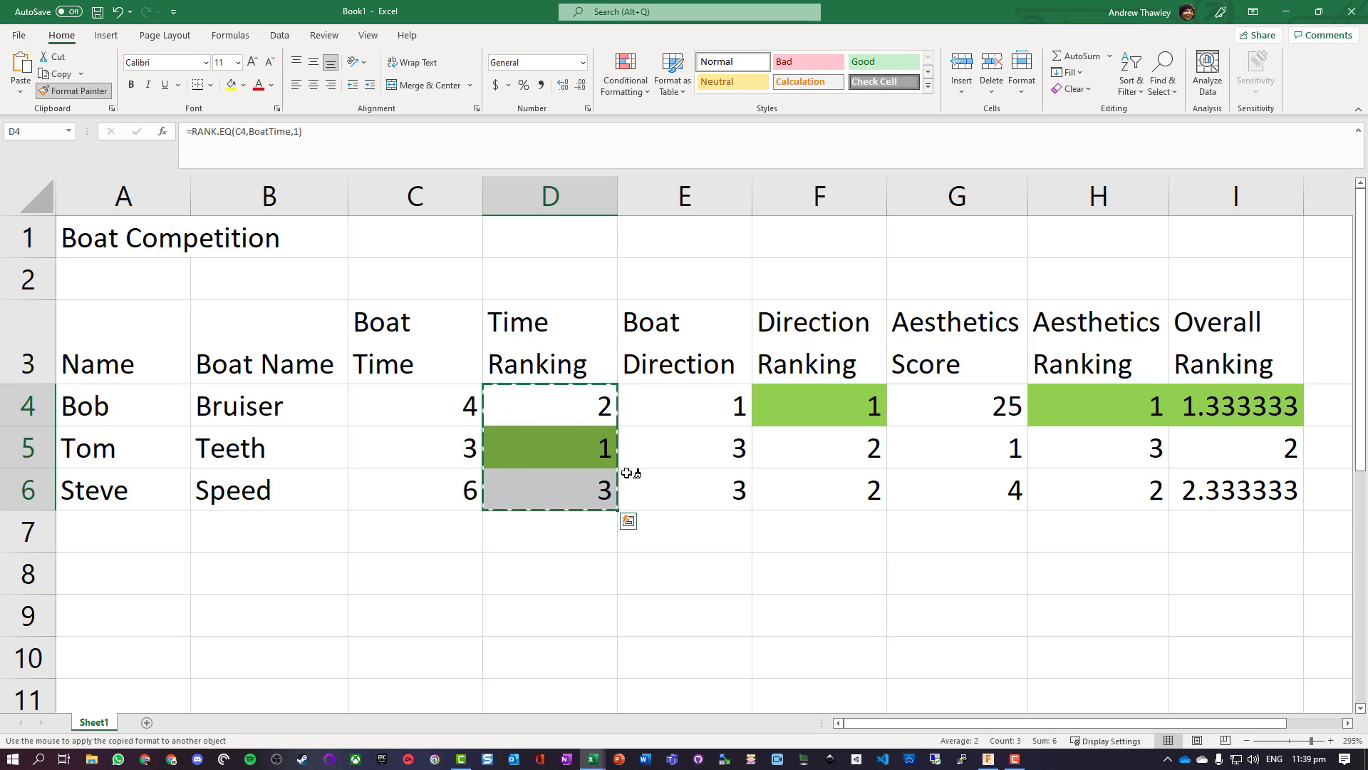
{"action": "key", "text": "Escape"}
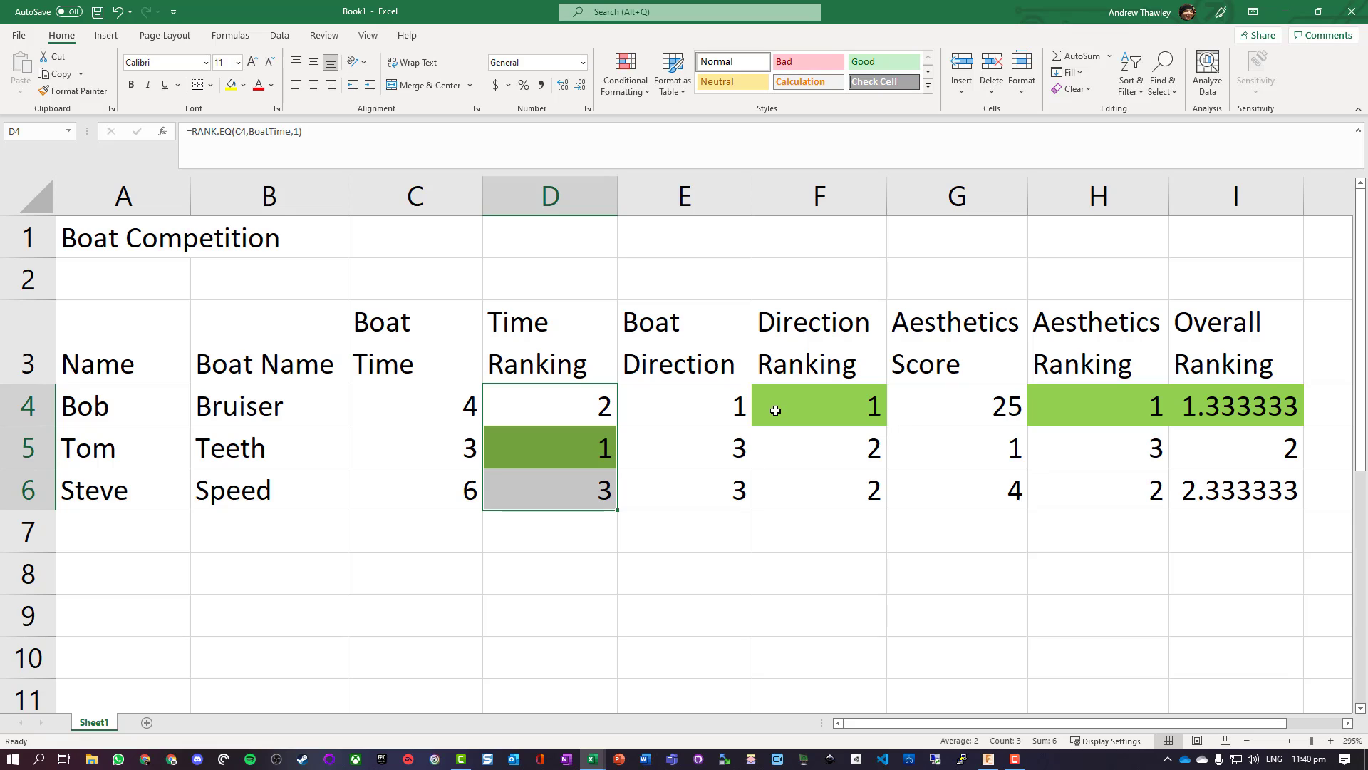
Change the Boat Direction values in E4:E6 to 3, 3 and 2
{"action": "left_click", "coordinate": [807, 415]}
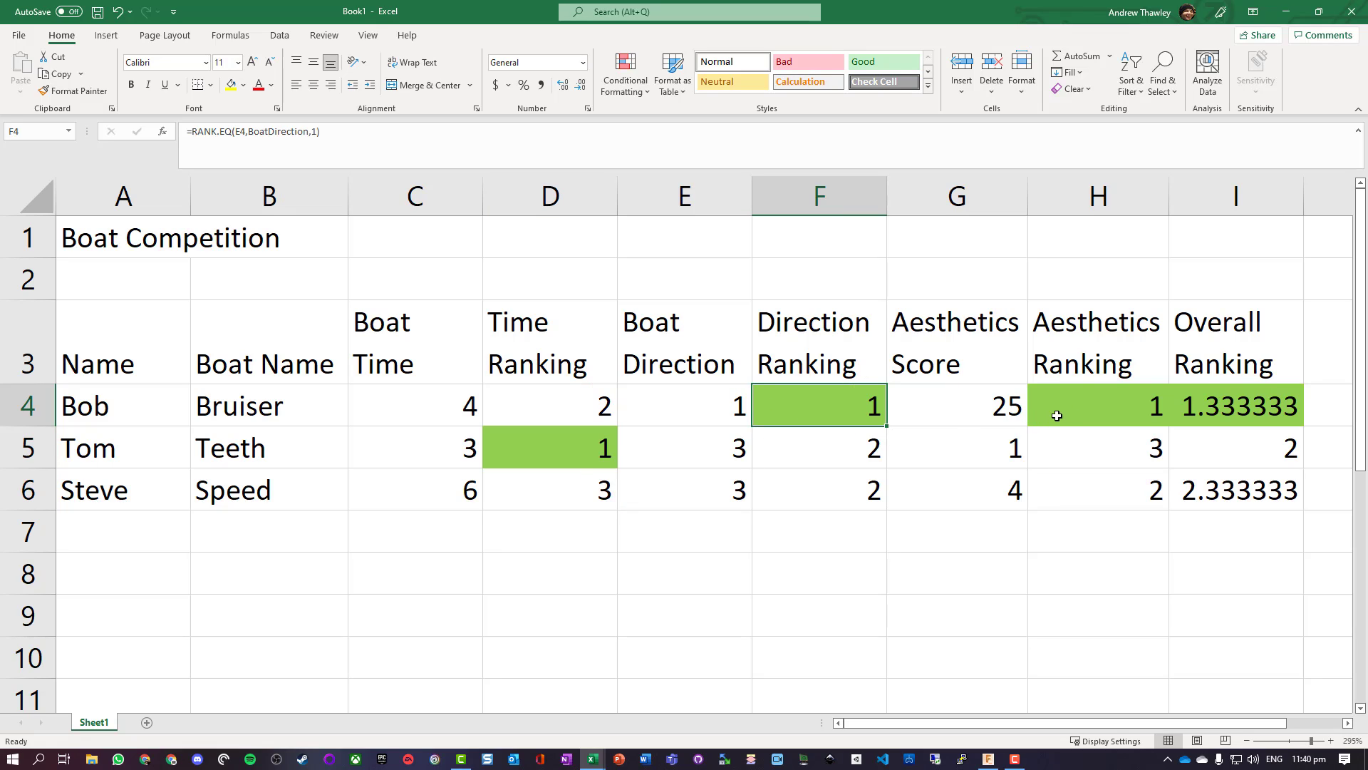
{"action": "left_click", "coordinate": [1069, 413]}
{"action": "left_click", "coordinate": [1257, 408]}
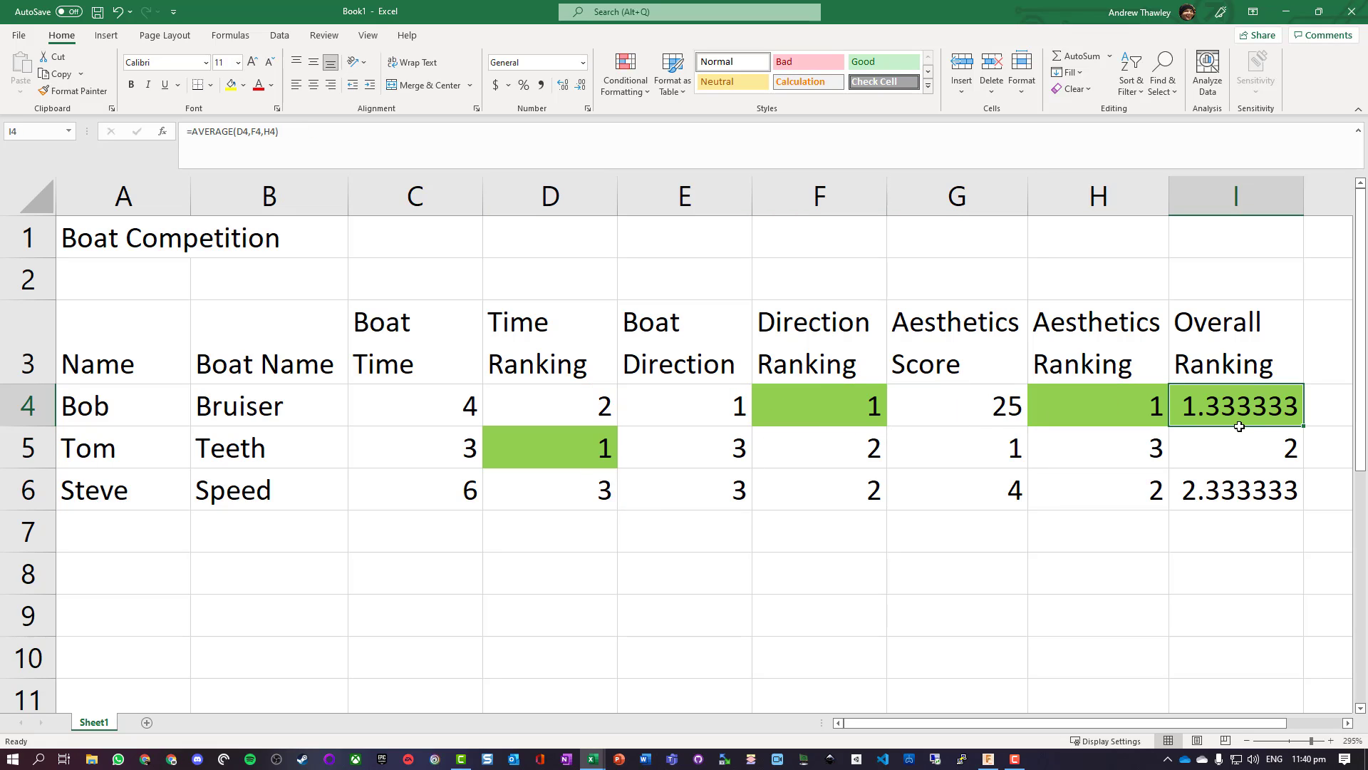
{"action": "left_click", "coordinate": [677, 407]}
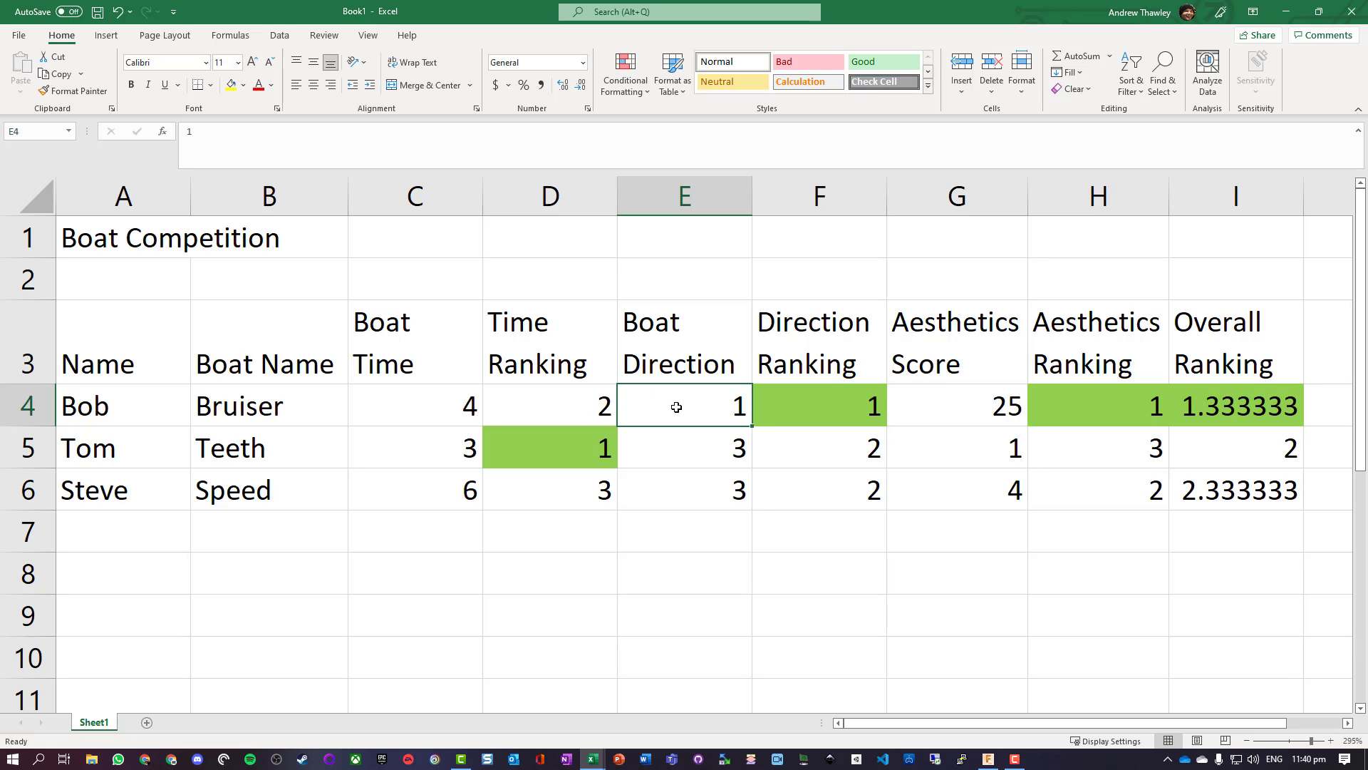
{"action": "type", "text": "3"}
{"action": "key", "text": "Return"}
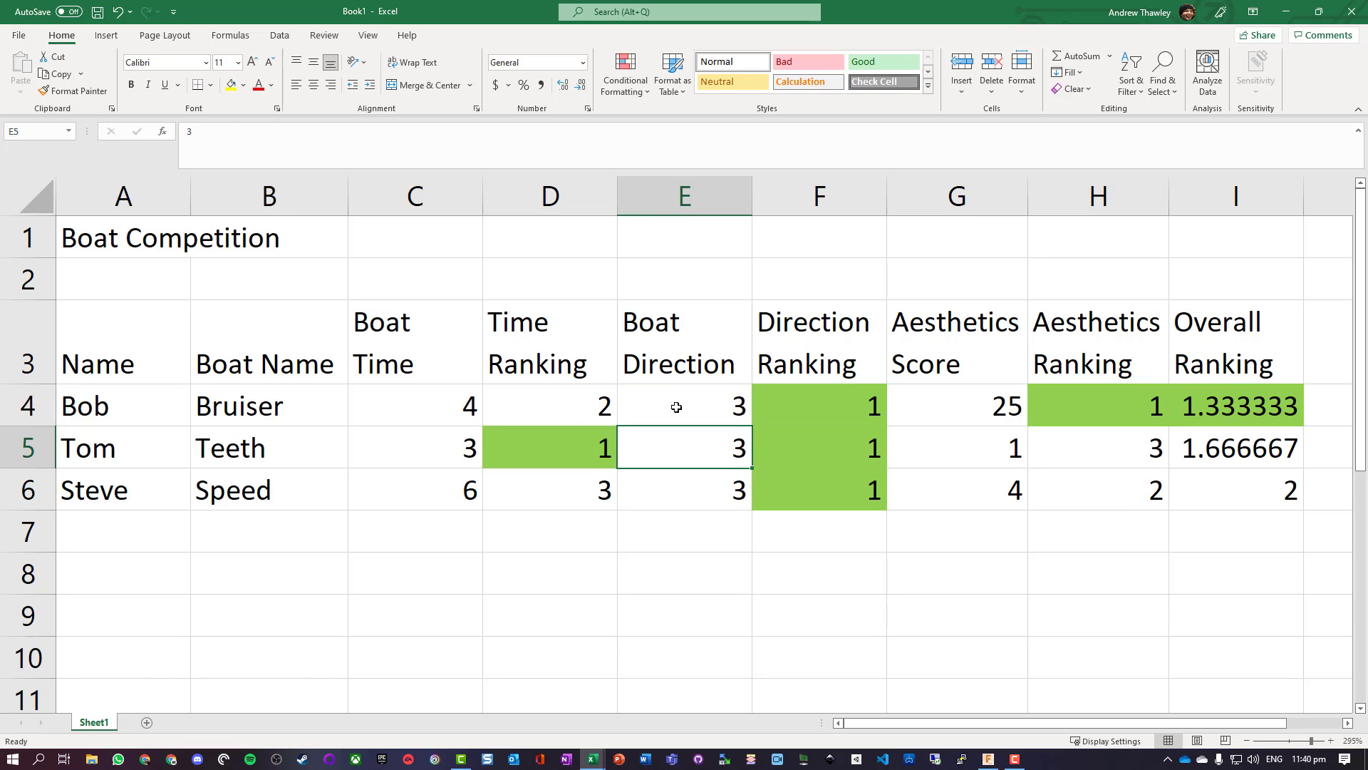
{"action": "type", "text": "2"}
{"action": "key", "text": "Return"}
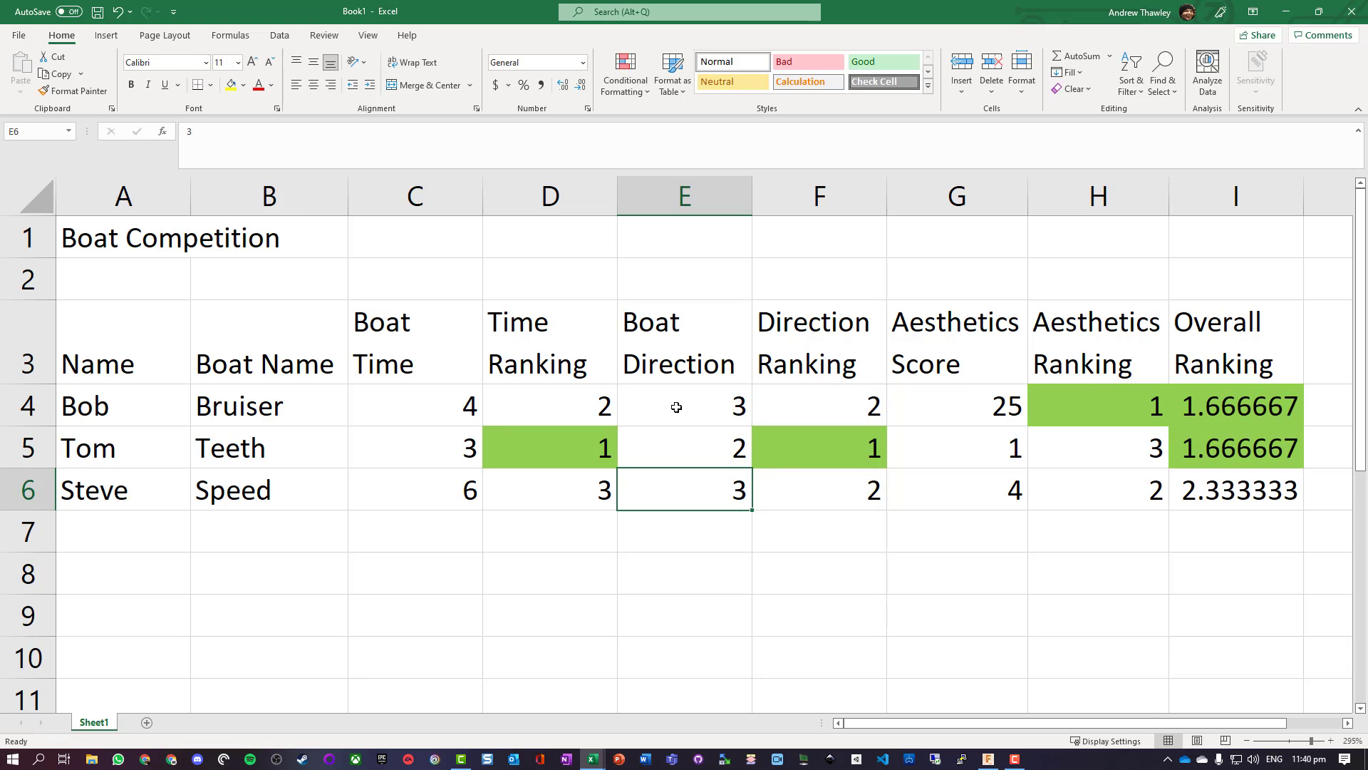
{"action": "key", "text": "Up"}
{"action": "key", "text": "Down"}
{"action": "type", "text": "2"}
{"action": "key", "text": "Up"}
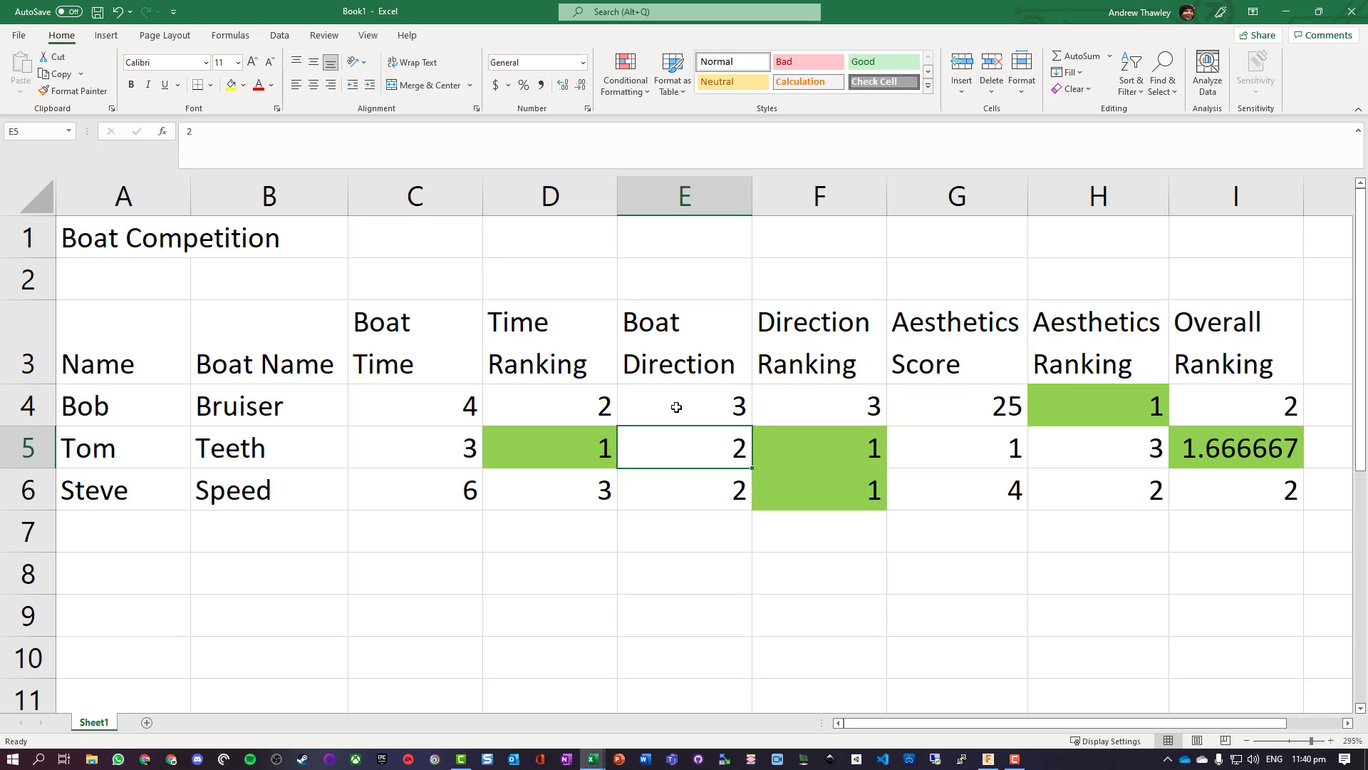
{"action": "type", "text": "3"}
{"action": "key", "text": "Return"}
{"action": "key", "text": "Up"}
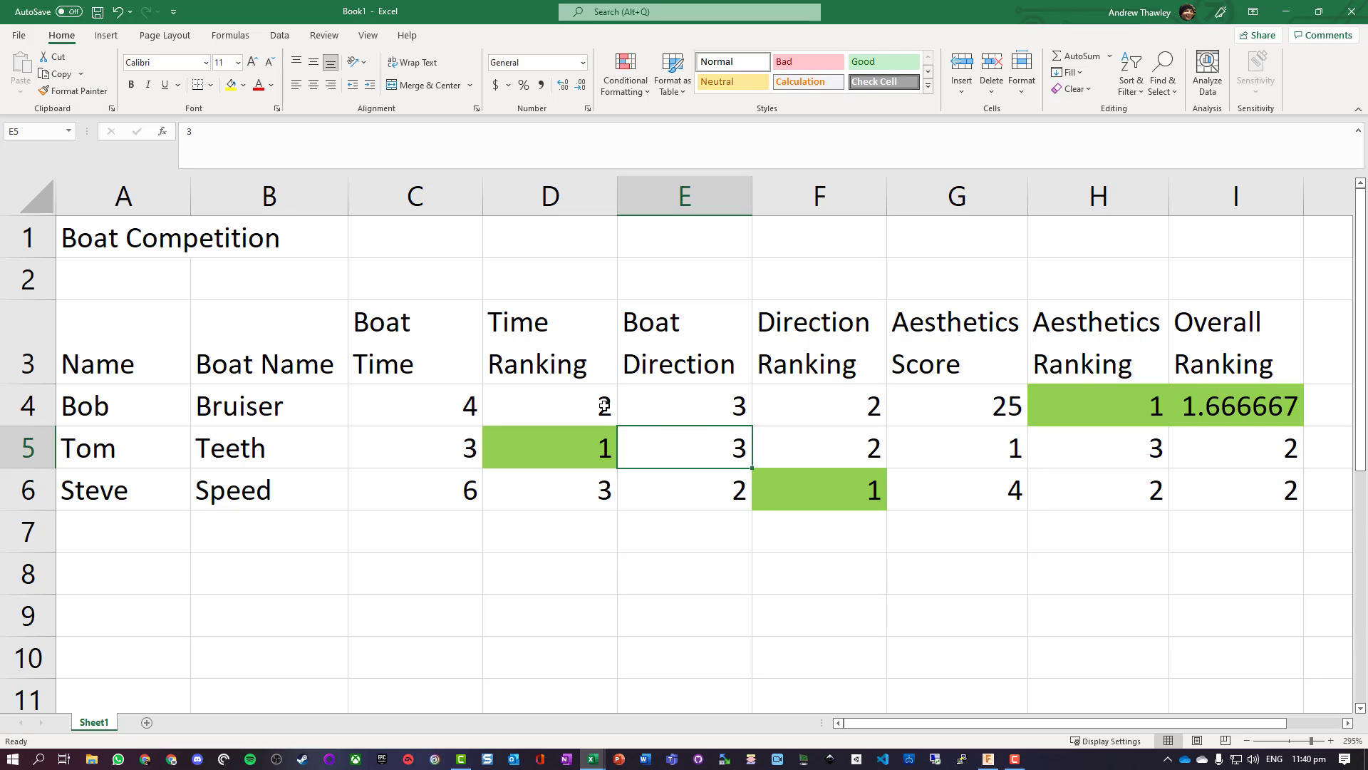
Set the Aesthetics Score in G4 to 4 after checking the H4 and F5 formulas
{"action": "left_click", "coordinate": [1114, 412]}
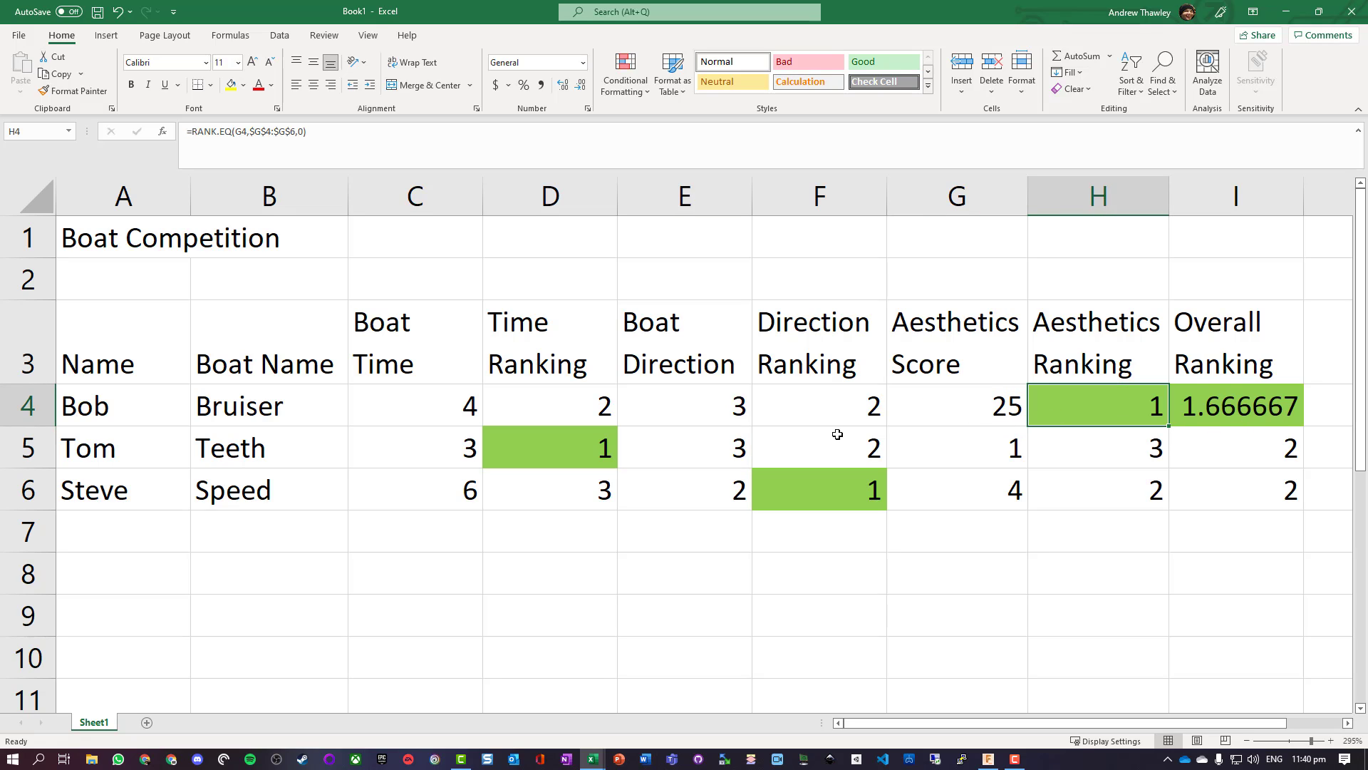
{"action": "left_click", "coordinate": [868, 447]}
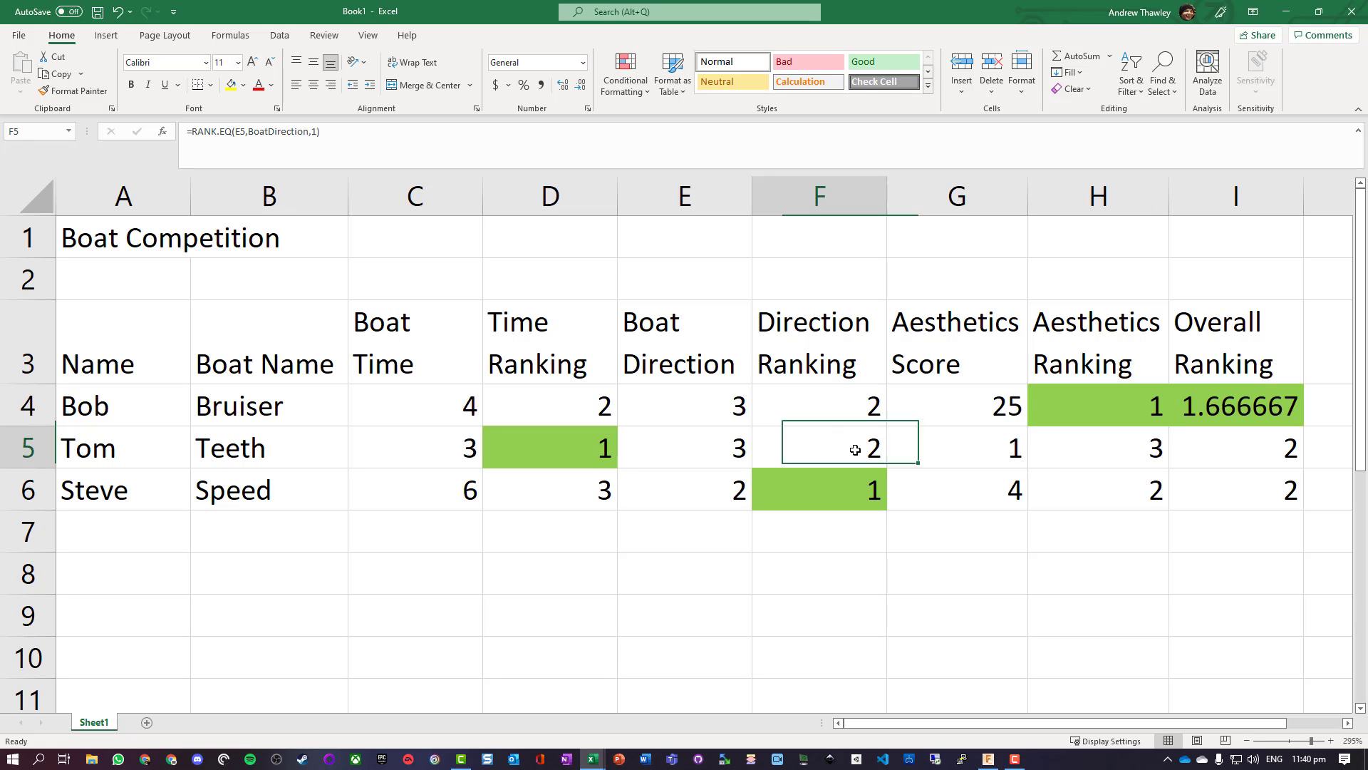
{"action": "left_click", "coordinate": [990, 404]}
{"action": "type", "text": "1"}
{"action": "key", "text": "Return"}
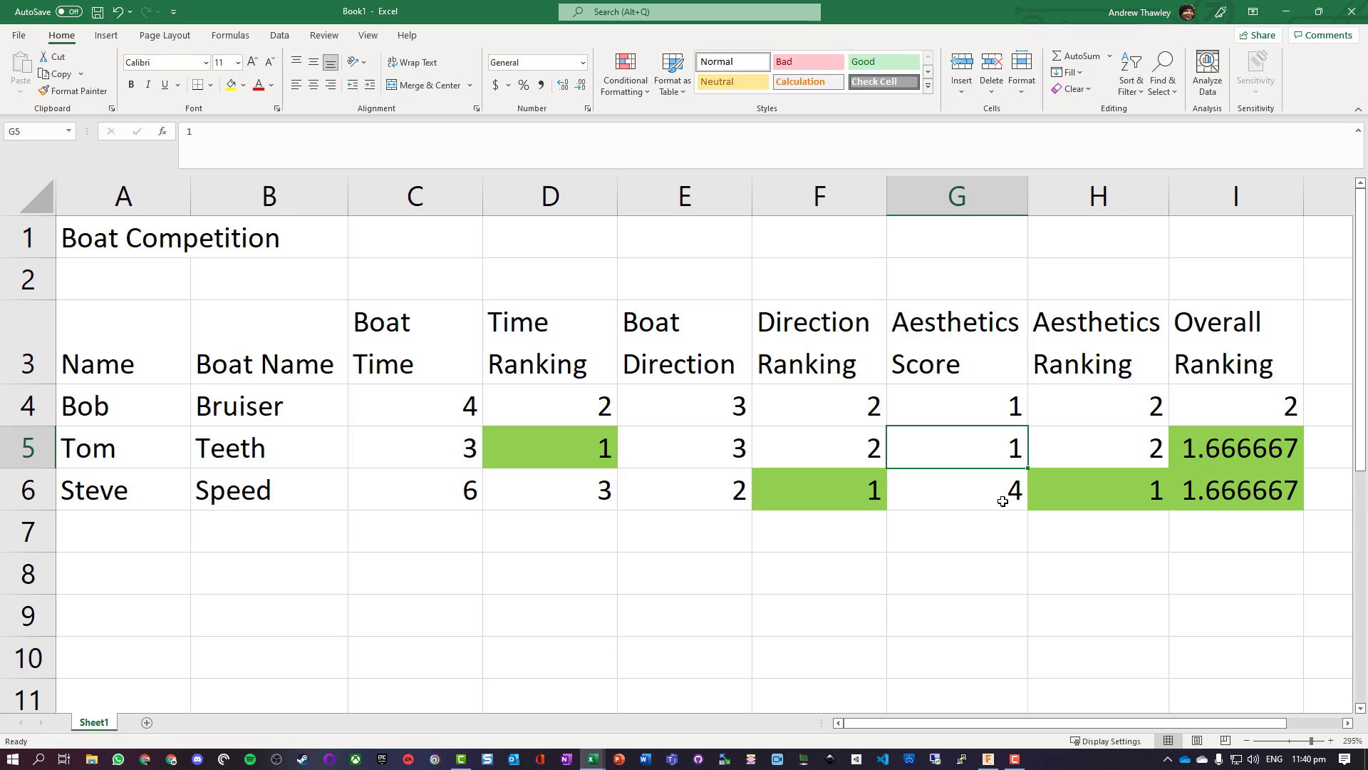
{"action": "left_click", "coordinate": [1002, 501]}
{"action": "left_click", "coordinate": [1001, 449]}
{"action": "key", "text": "Up"}
{"action": "type", "text": "4"}
{"action": "key", "text": "Return"}
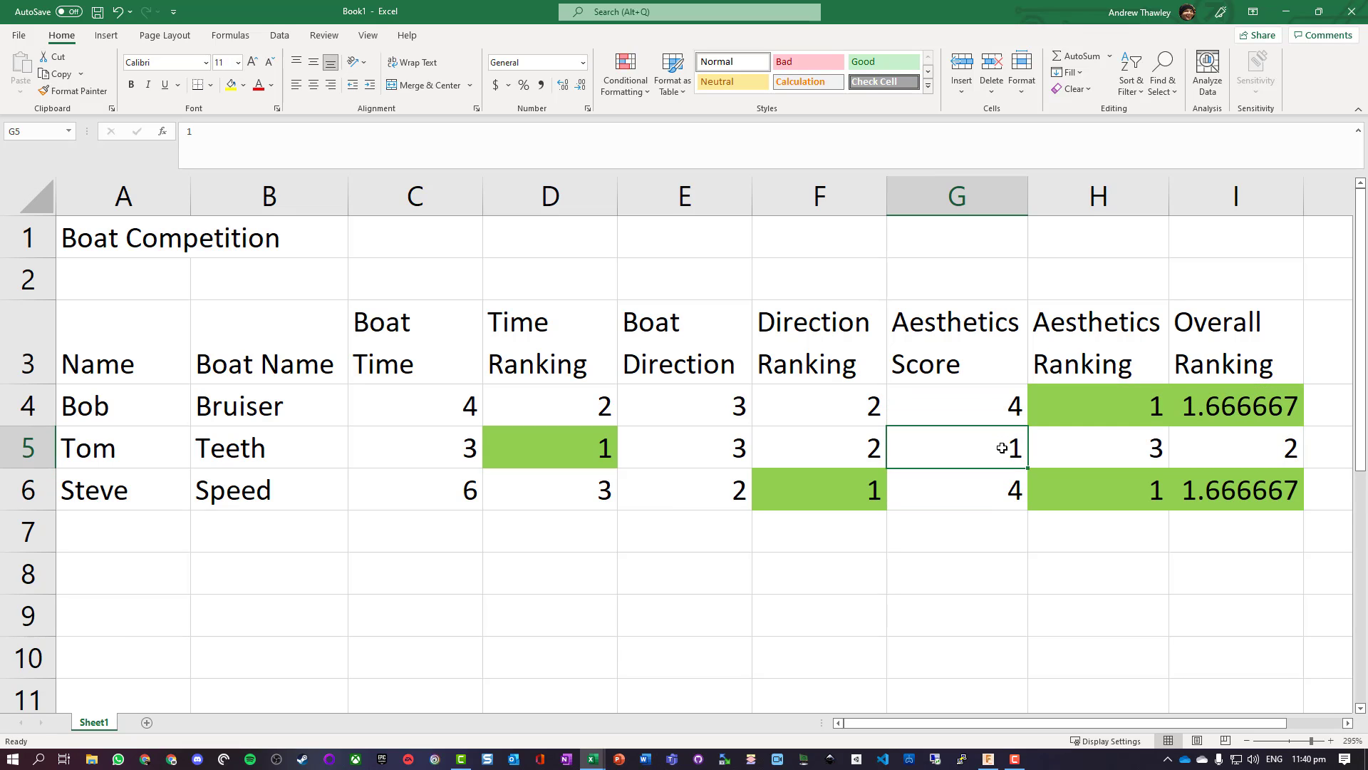
Check the updated Overall, Aesthetics, Time and Direction ranking formulas in rows 4–6
{"action": "left_click", "coordinate": [1225, 479]}
{"action": "left_click", "coordinate": [1226, 415]}
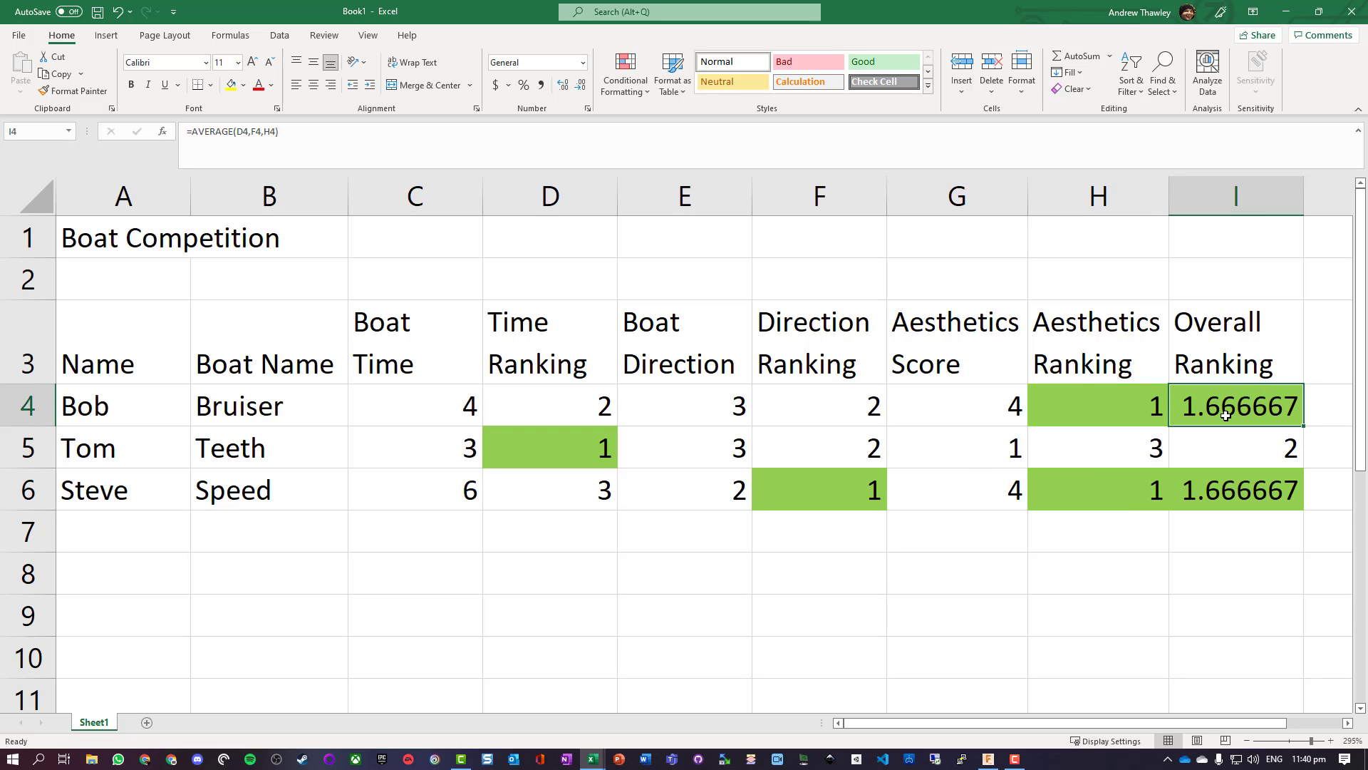
{"action": "left_click", "coordinate": [1113, 411]}
{"action": "left_click", "coordinate": [601, 399]}
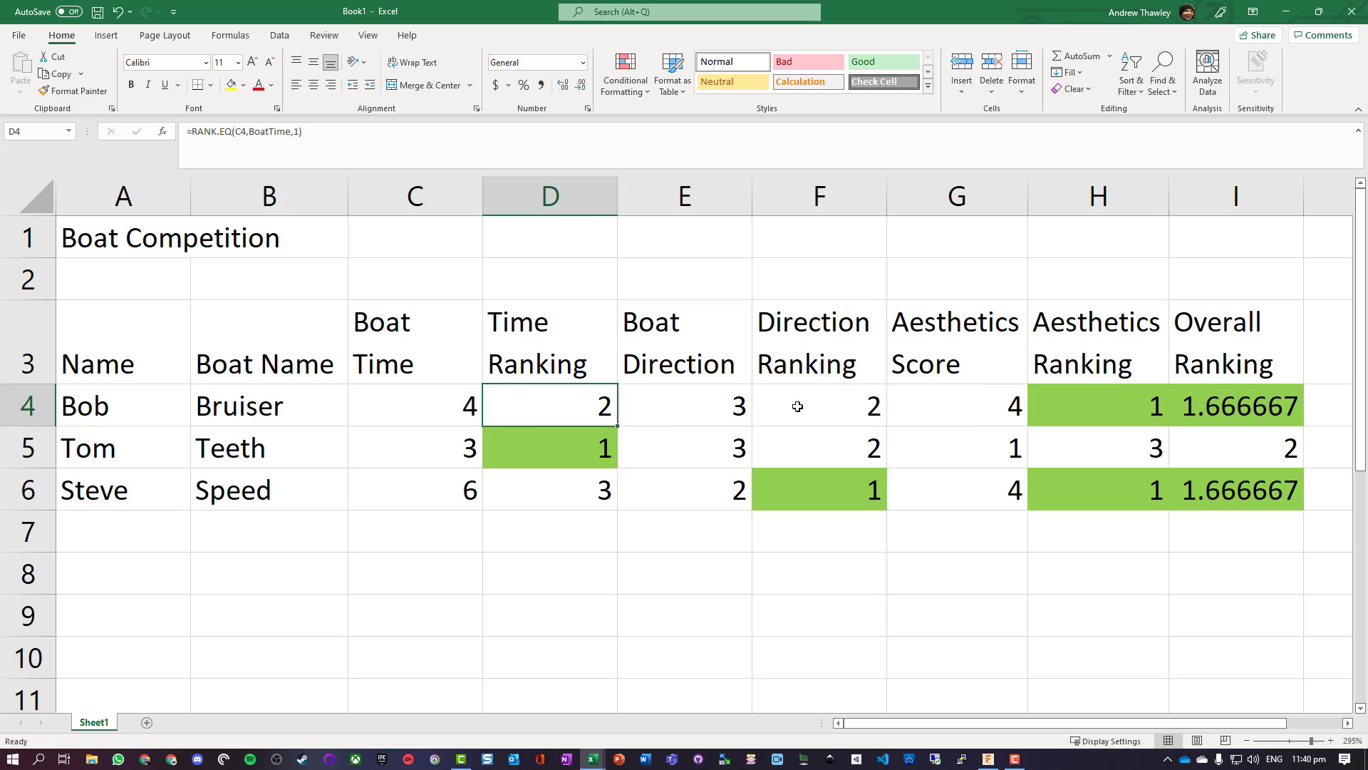
{"action": "left_click", "coordinate": [807, 407]}
{"action": "left_click", "coordinate": [570, 486]}
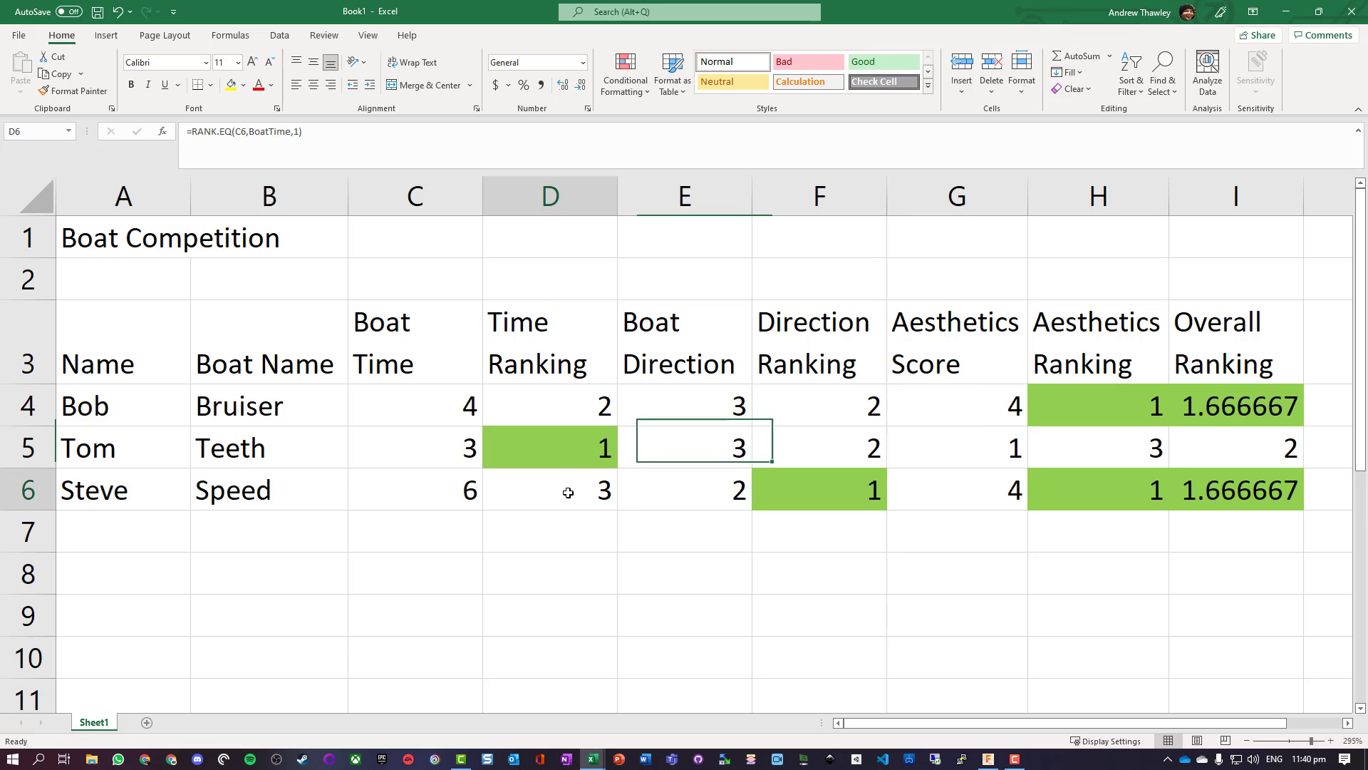
{"action": "left_click", "coordinate": [829, 486]}
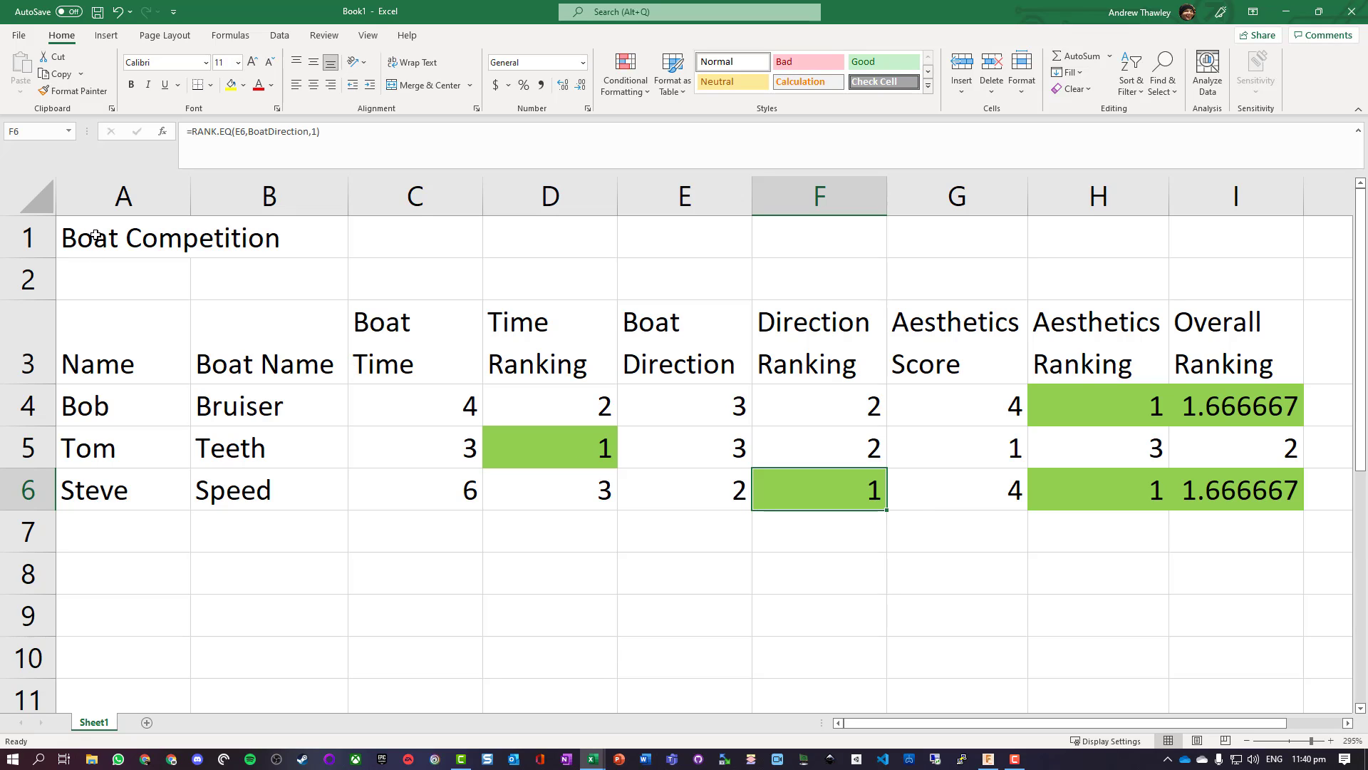
Right-align the headers C3:I3 and make the header row A3:I3 bold
{"action": "left_click_drag", "start_coordinate": [386, 401], "coordinate": [430, 492]}
{"action": "left_click_drag", "start_coordinate": [394, 345], "coordinate": [1275, 374]}
{"action": "left_click", "coordinate": [333, 86]}
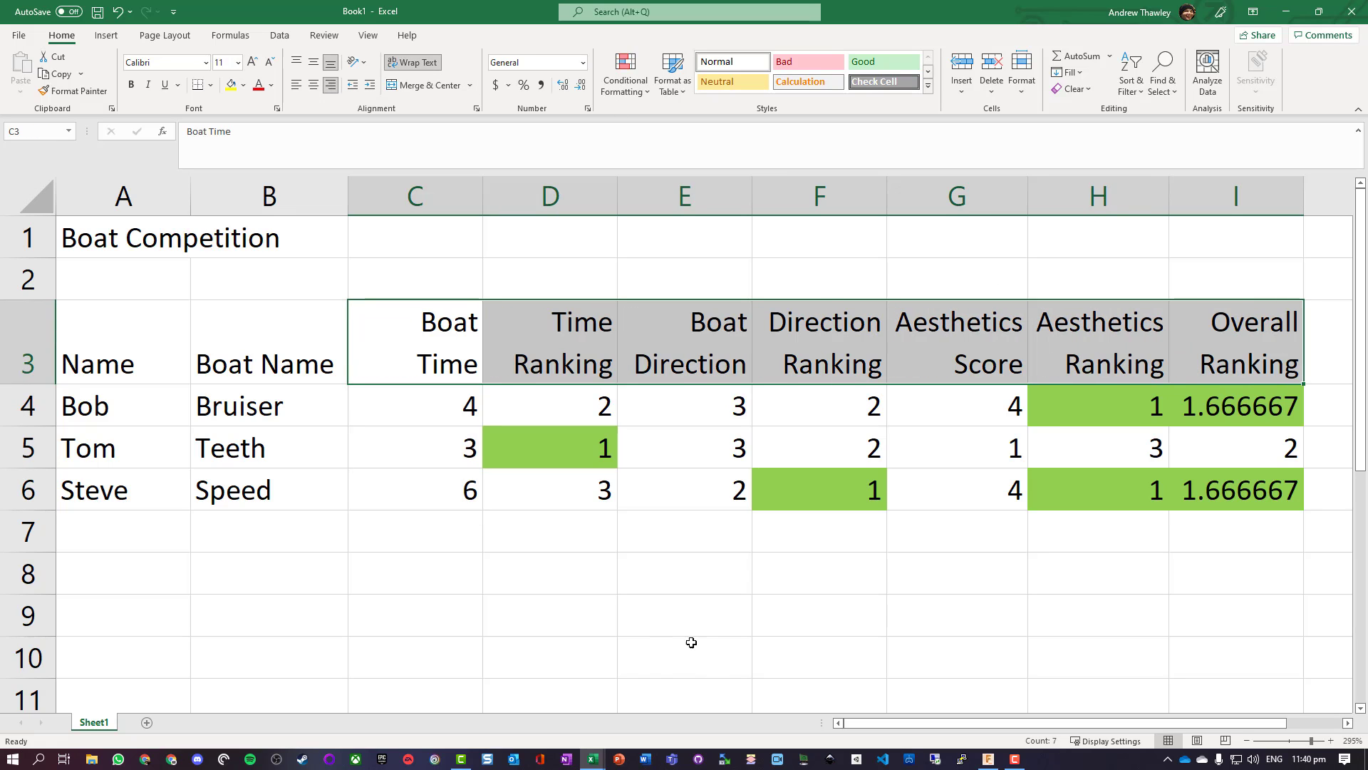
{"action": "left_click_drag", "start_coordinate": [92, 339], "coordinate": [1276, 347]}
{"action": "key", "text": "ctrl+b"}
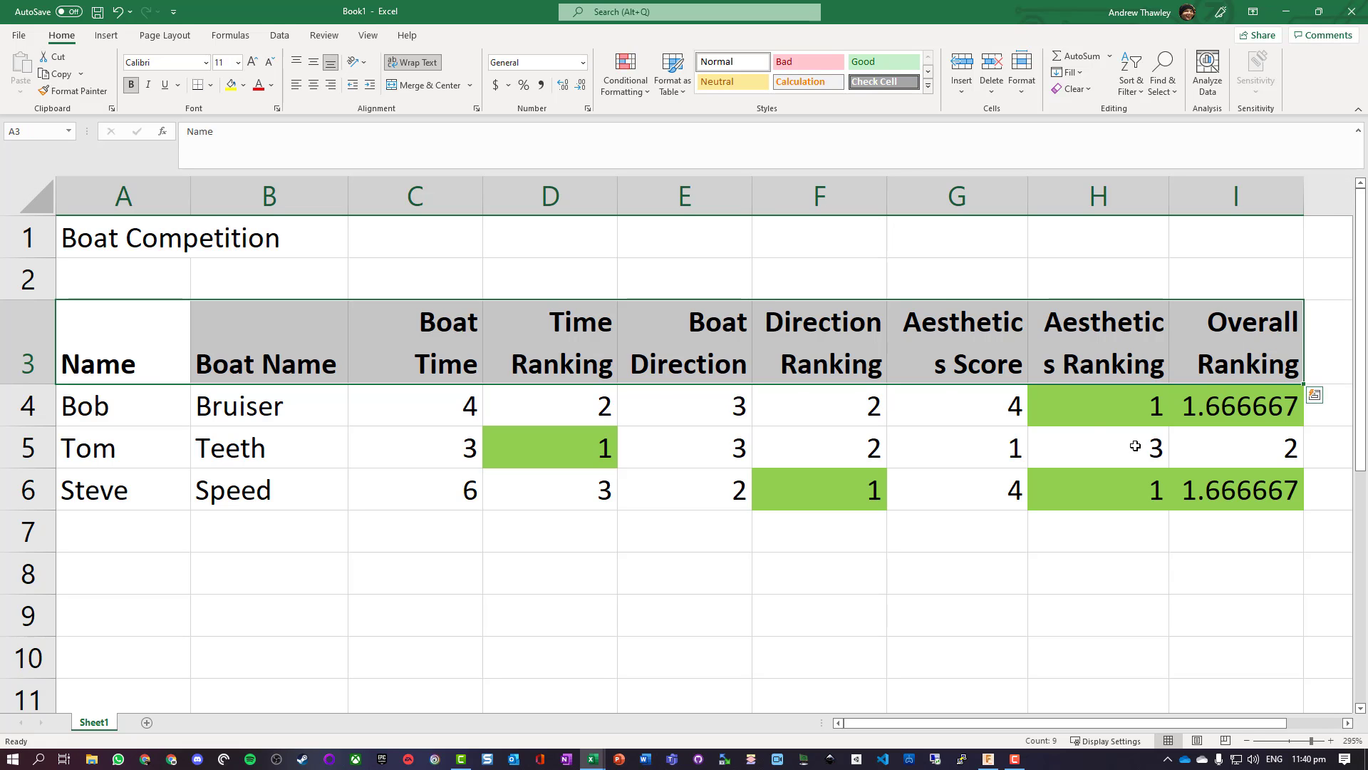
Put thick outside borders around the header row A3:I3 and the A3:B6 block
{"action": "left_click", "coordinate": [210, 84]}
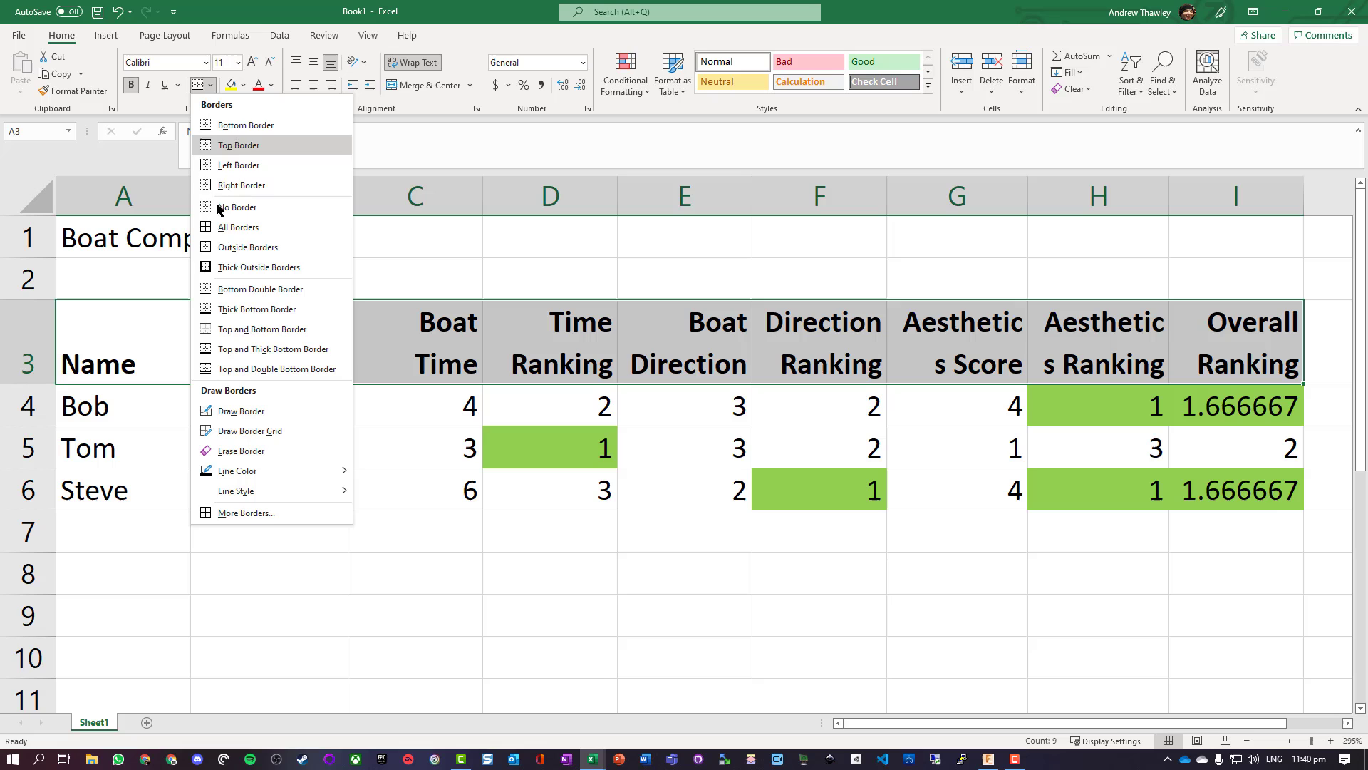
{"action": "left_click", "coordinate": [224, 269]}
{"action": "left_click_drag", "start_coordinate": [143, 345], "coordinate": [260, 491]}
{"action": "left_click", "coordinate": [197, 85]}
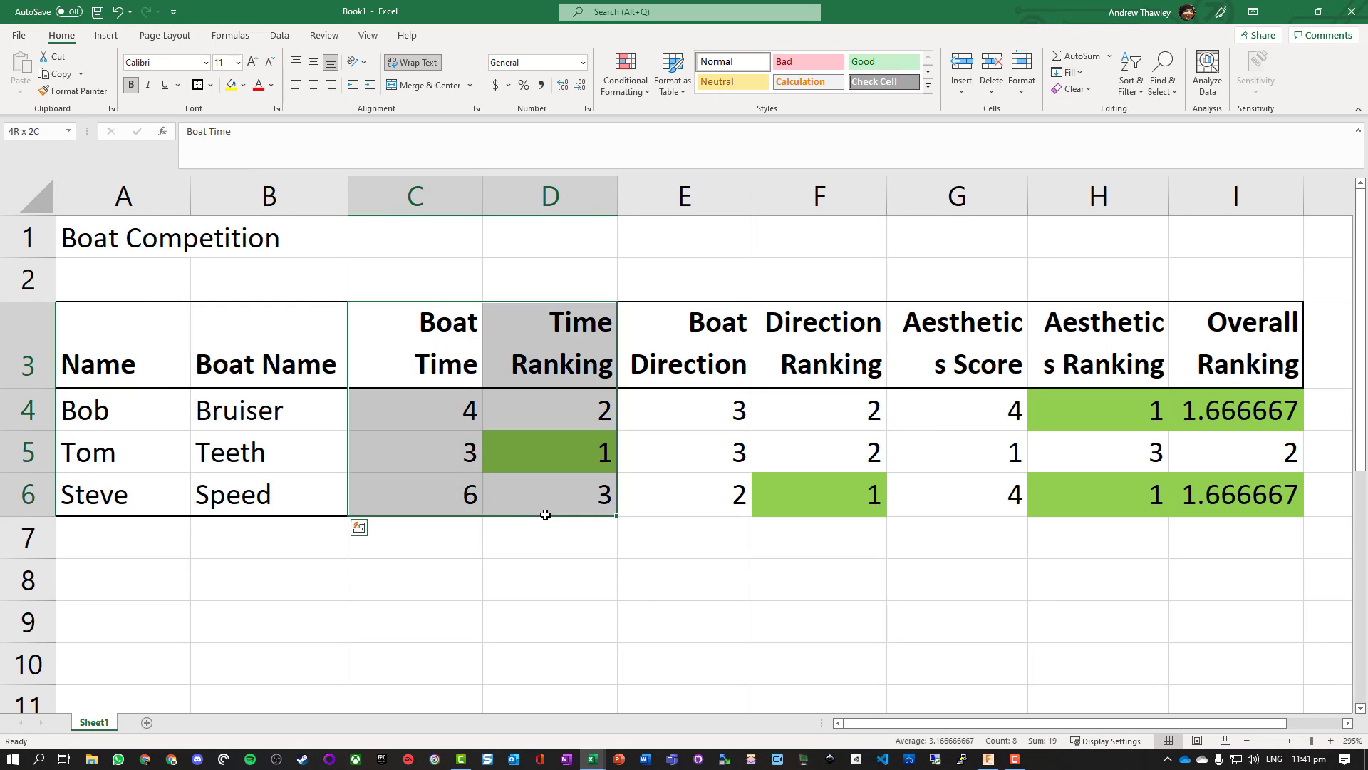
Try hand-drawn thick borders along columns G–I, then undo them
{"action": "left_click_drag", "start_coordinate": [545, 514], "coordinate": [545, 512]}
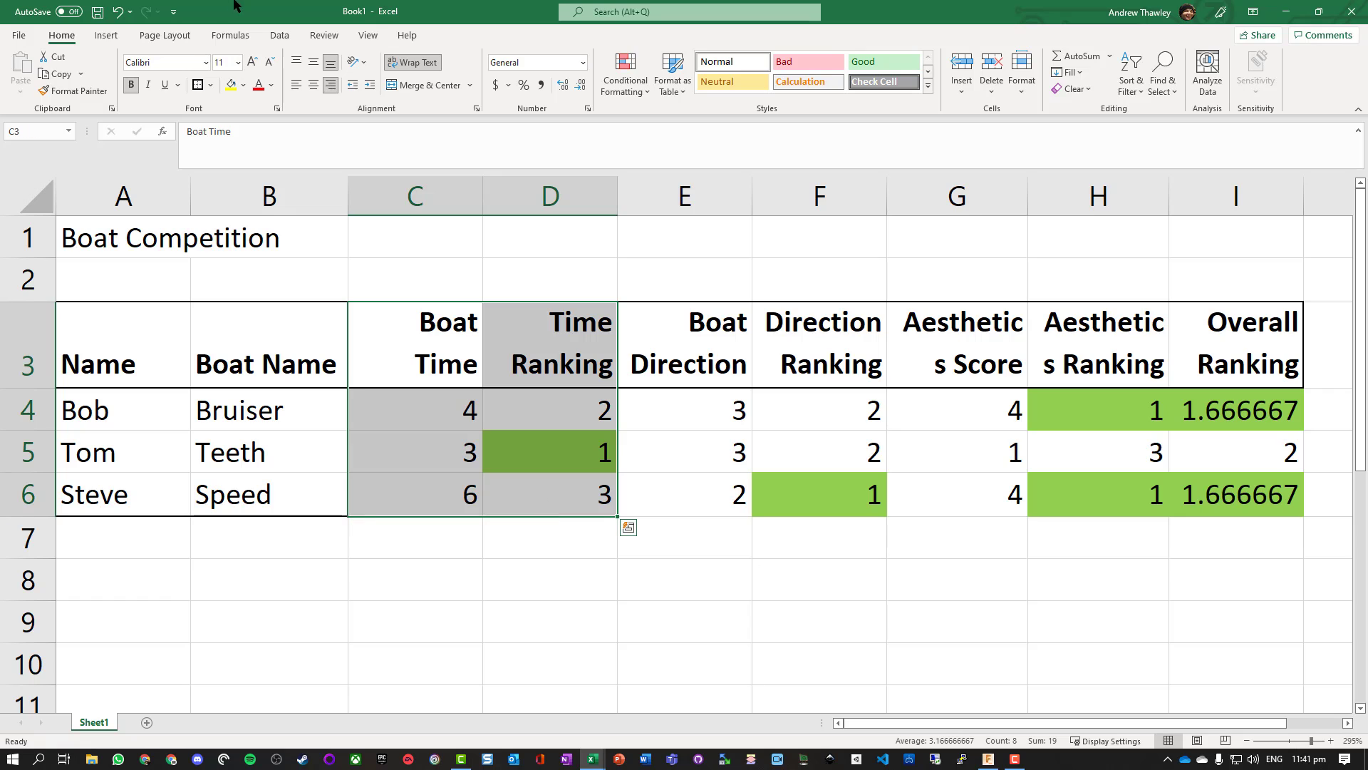
{"action": "left_click", "coordinate": [209, 85]}
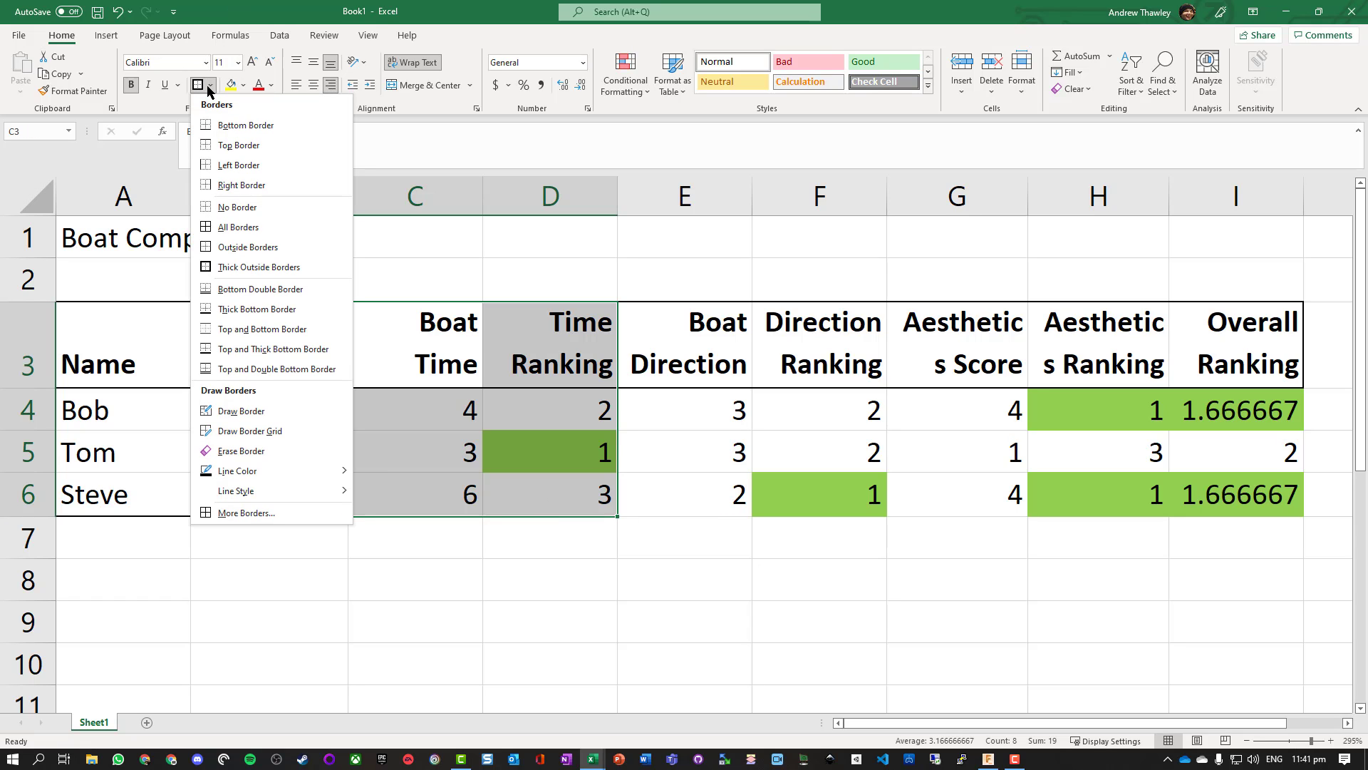
{"action": "left_click", "coordinate": [269, 411]}
{"action": "left_click_drag", "start_coordinate": [662, 515], "coordinate": [1300, 515]}
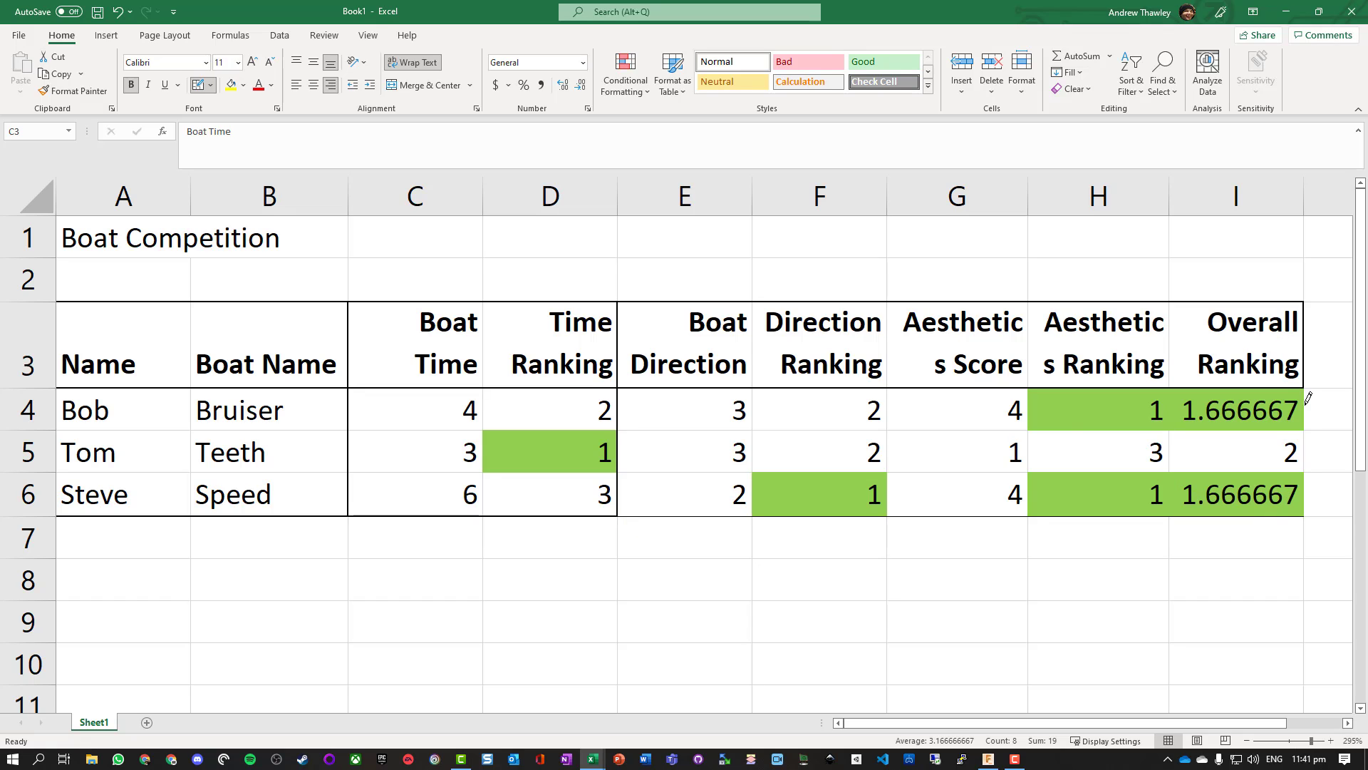
{"action": "left_click_drag", "start_coordinate": [1308, 406], "coordinate": [1309, 490]}
{"action": "left_click_drag", "start_coordinate": [1026, 391], "coordinate": [1035, 485]}
{"action": "left_click", "coordinate": [211, 85]}
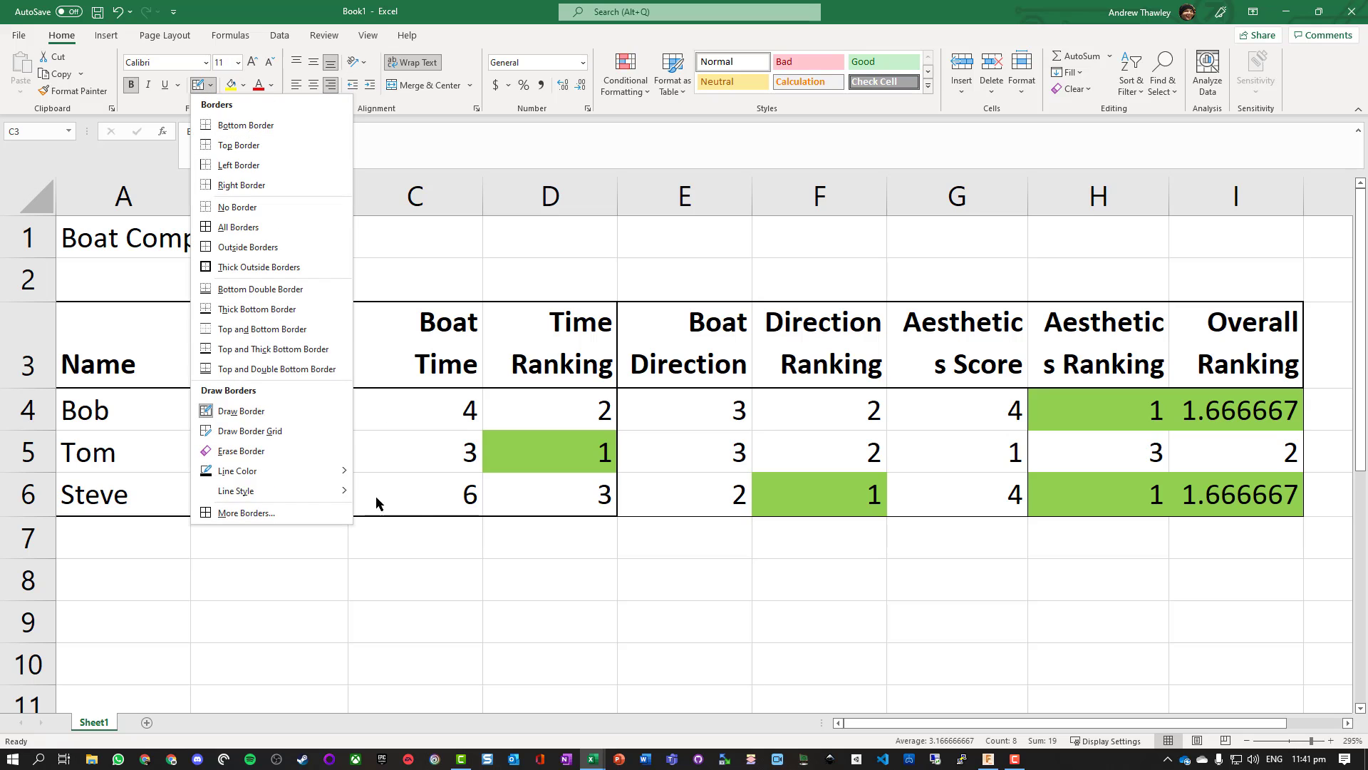
{"action": "mouse_move", "coordinate": [290, 472]}
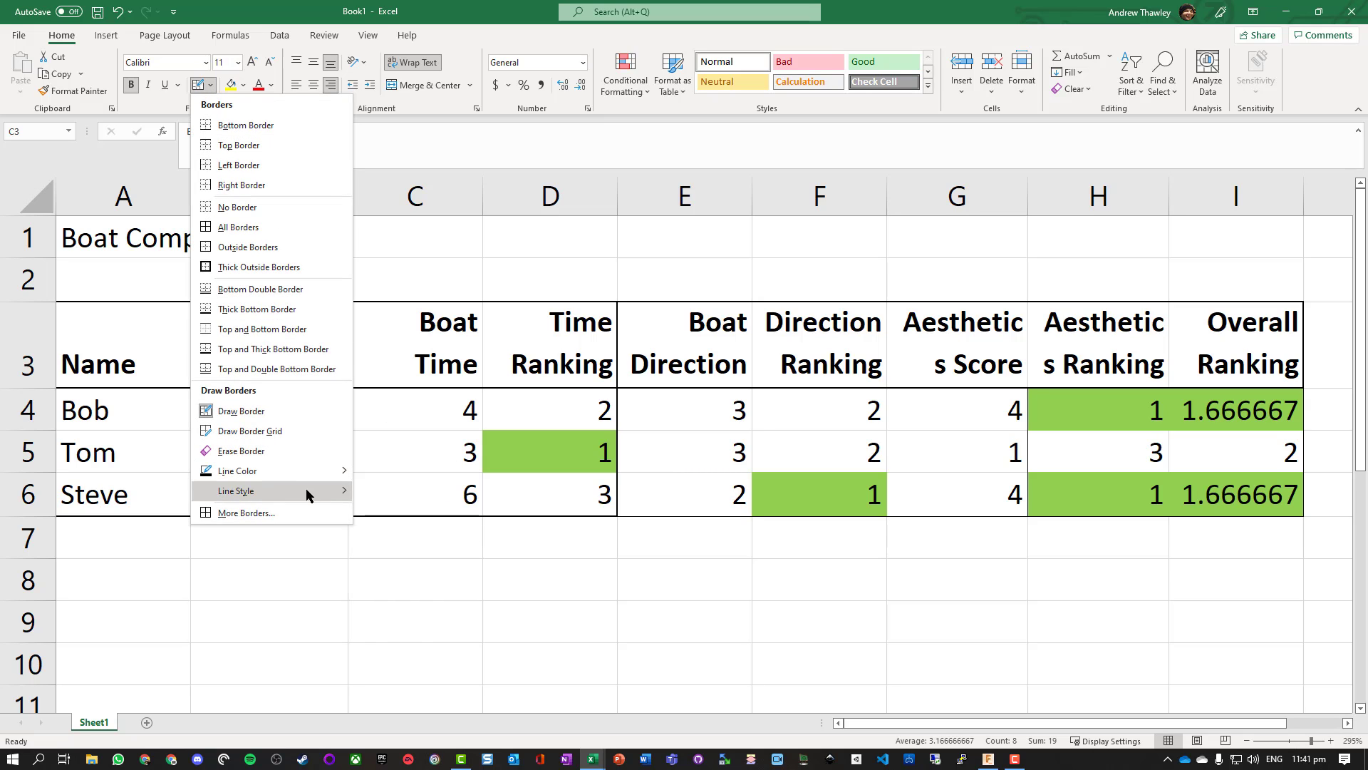
{"action": "left_click", "coordinate": [403, 742]}
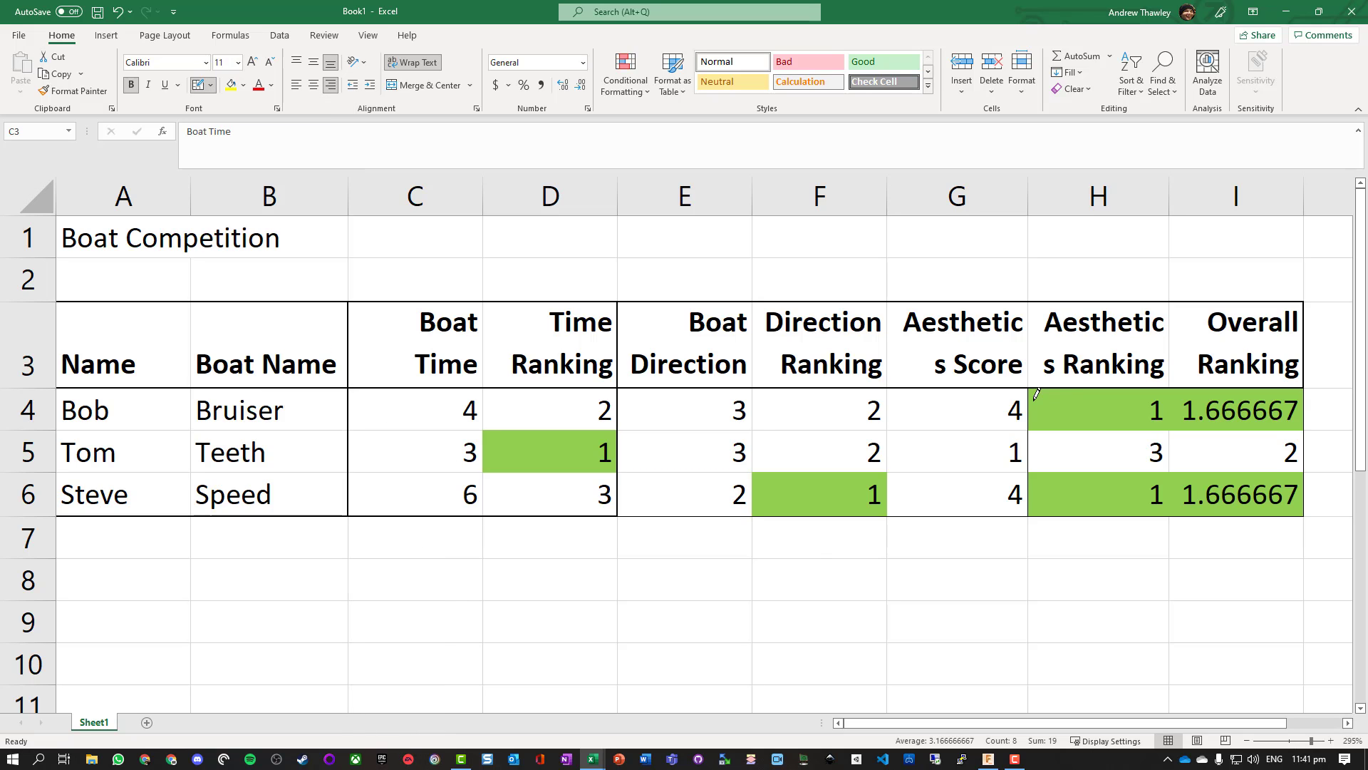
{"action": "mouse_move", "coordinate": [1028, 391]}
{"action": "left_mouse_down"}
{"action": "mouse_move", "coordinate": [1029, 484]}
{"action": "mouse_move", "coordinate": [1229, 511]}
{"action": "left_mouse_up"}
{"action": "left_click_drag", "start_coordinate": [1307, 397], "coordinate": [1311, 491]}
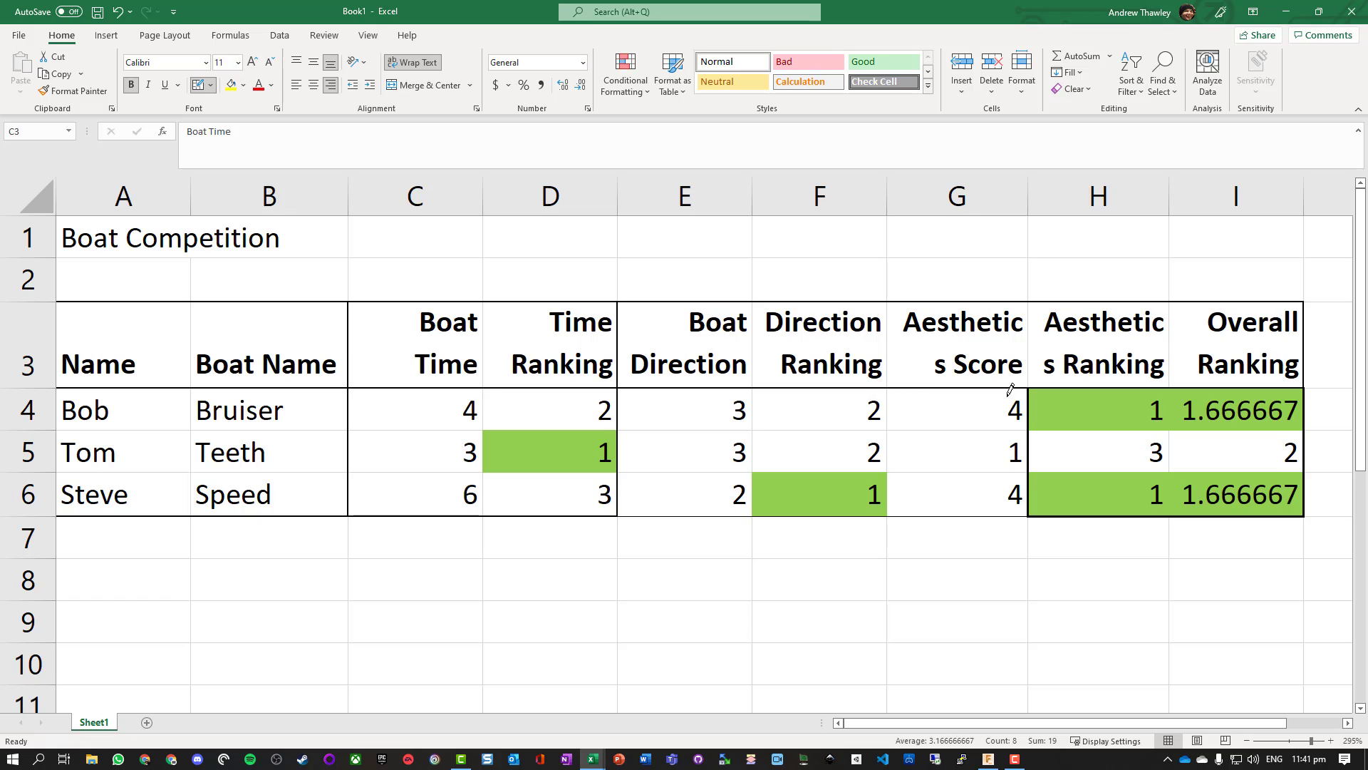
{"action": "key", "text": "ctrl+z"}
{"action": "key", "text": "ctrl+z"}
{"action": "key", "text": "ctrl+z"}
{"action": "key", "text": "ctrl+z"}
{"action": "key", "text": "ctrl+z"}
{"action": "key", "text": "ctrl+z"}
{"action": "key", "text": "ctrl+z"}
{"action": "key", "text": "ctrl+z"}
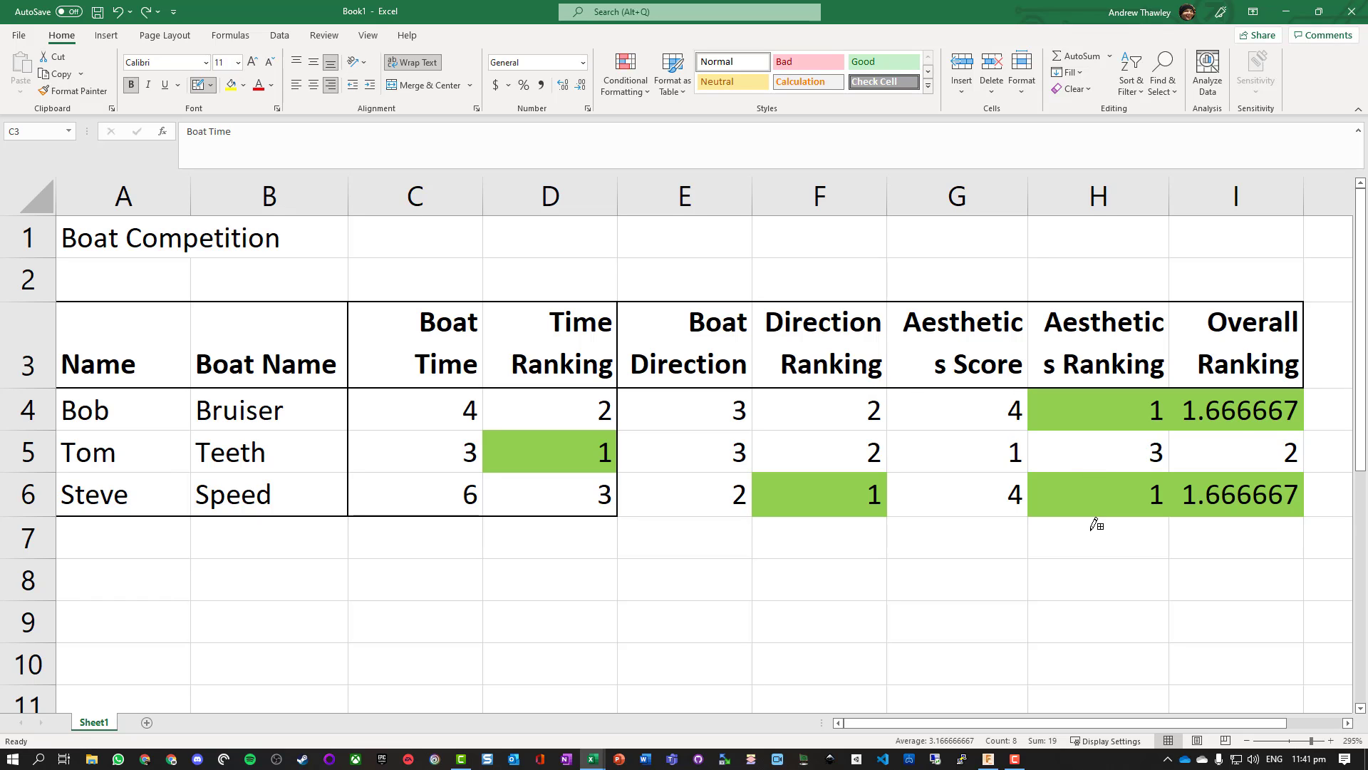
Box C3:D6 with a thick outline and select the E3:F6, G3:H6 and I3:I6 blocks
{"action": "left_click", "coordinate": [210, 85]}
{"action": "left_click", "coordinate": [247, 267]}
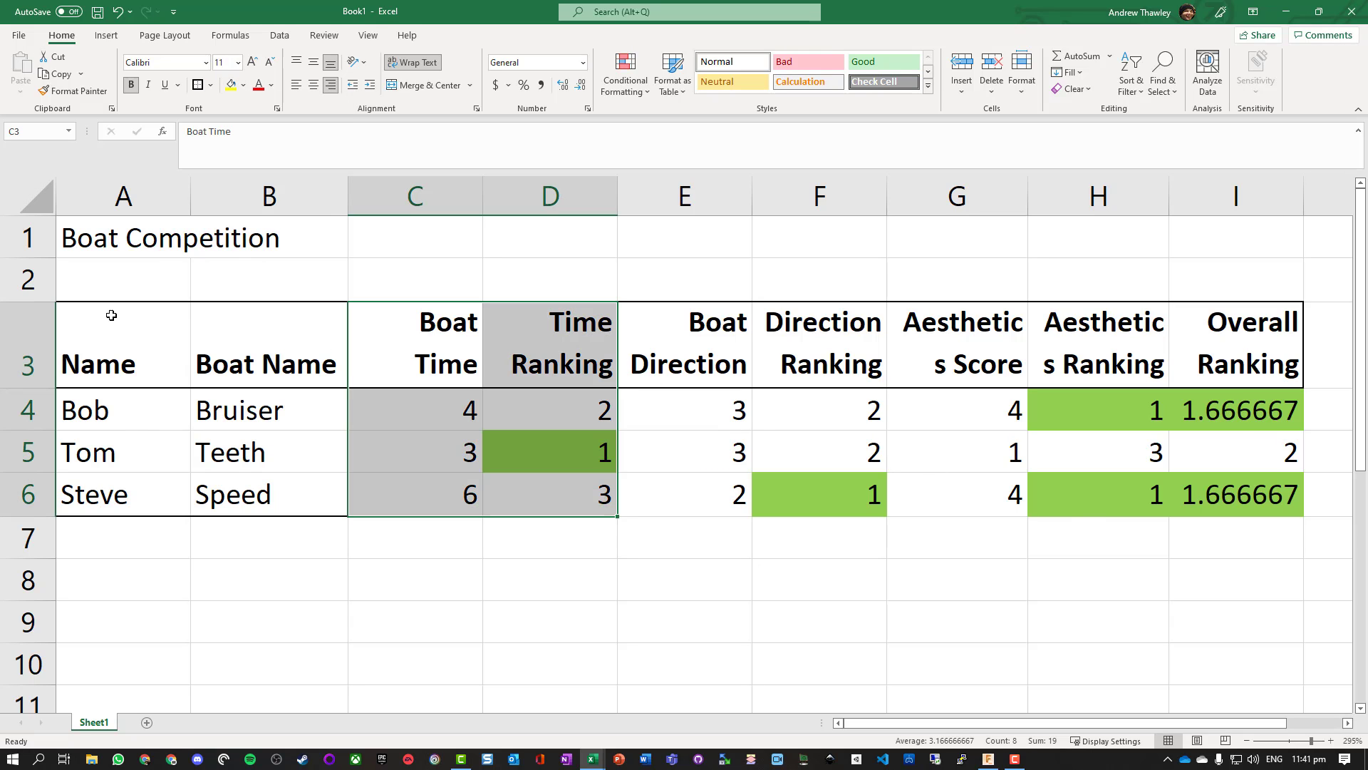
{"action": "left_click_drag", "start_coordinate": [373, 333], "coordinate": [864, 498]}
{"action": "left_click_drag", "start_coordinate": [935, 321], "coordinate": [1078, 468]}
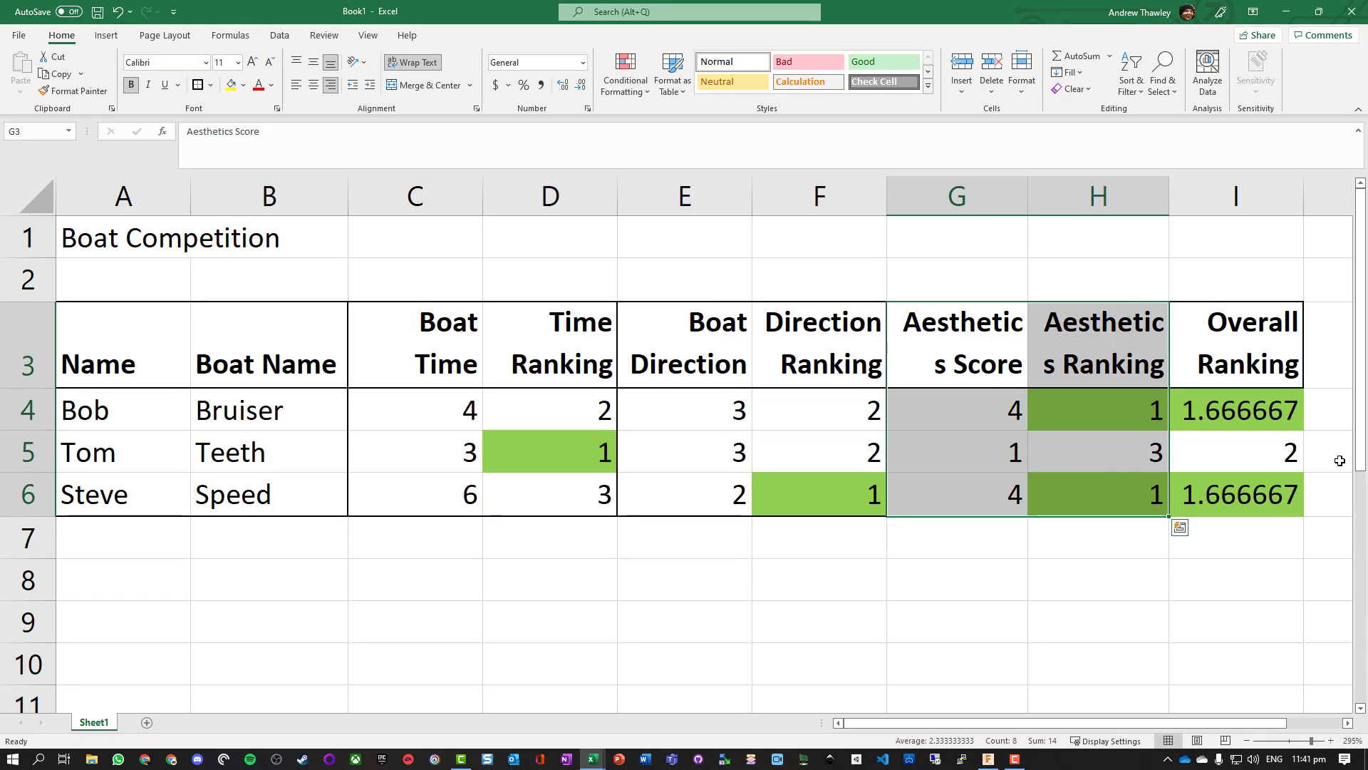
{"action": "left_click_drag", "start_coordinate": [1247, 334], "coordinate": [1237, 498]}
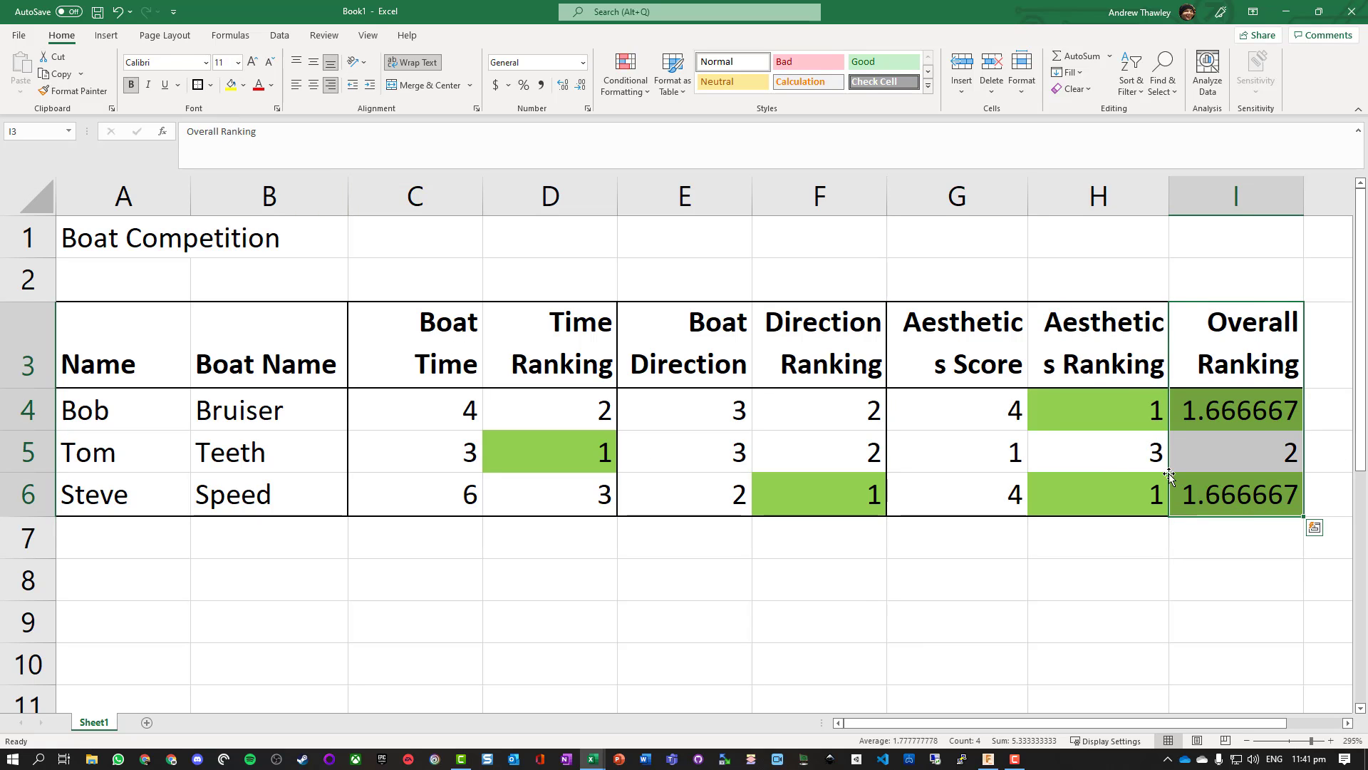
Merge and centre the Boat Competition title across row 1, sized 24 pt and bold
{"action": "left_click", "coordinate": [107, 246]}
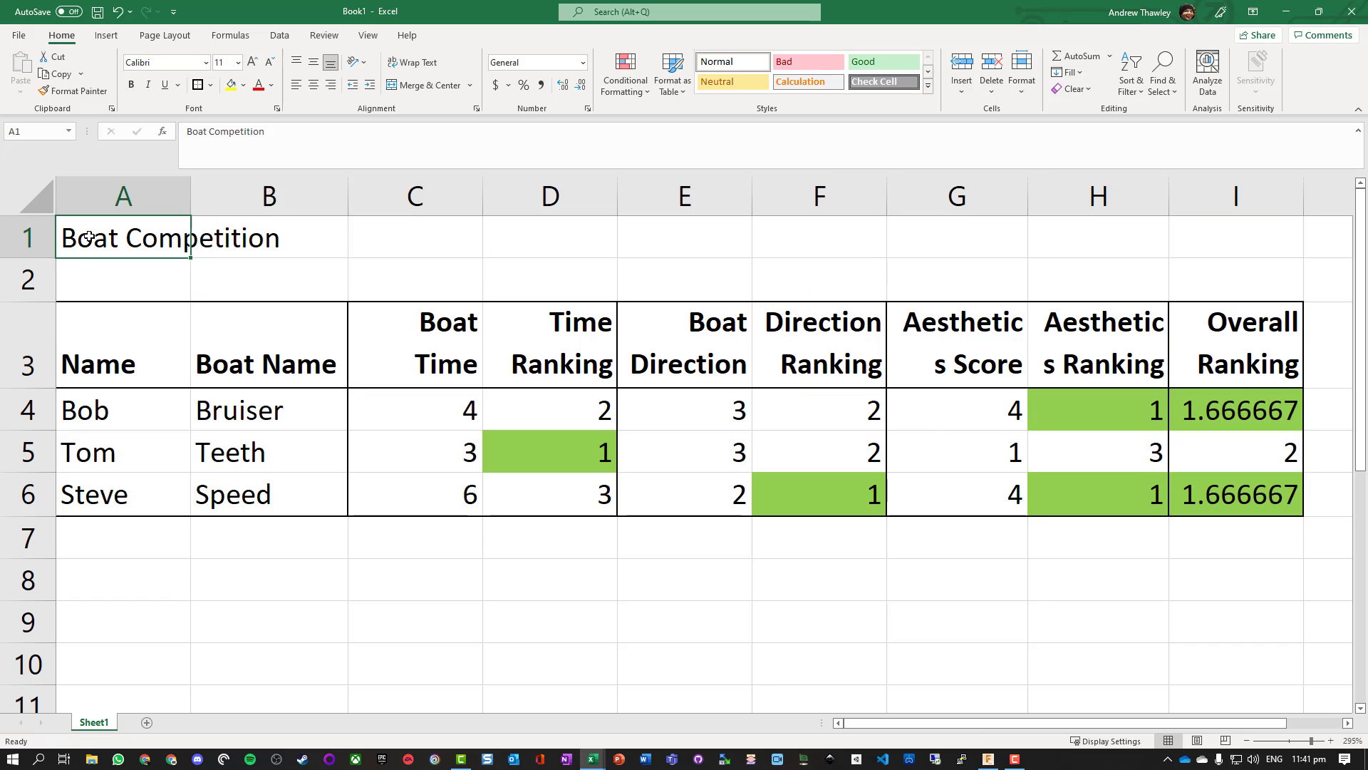
{"action": "left_click_drag", "start_coordinate": [89, 237], "coordinate": [1232, 219]}
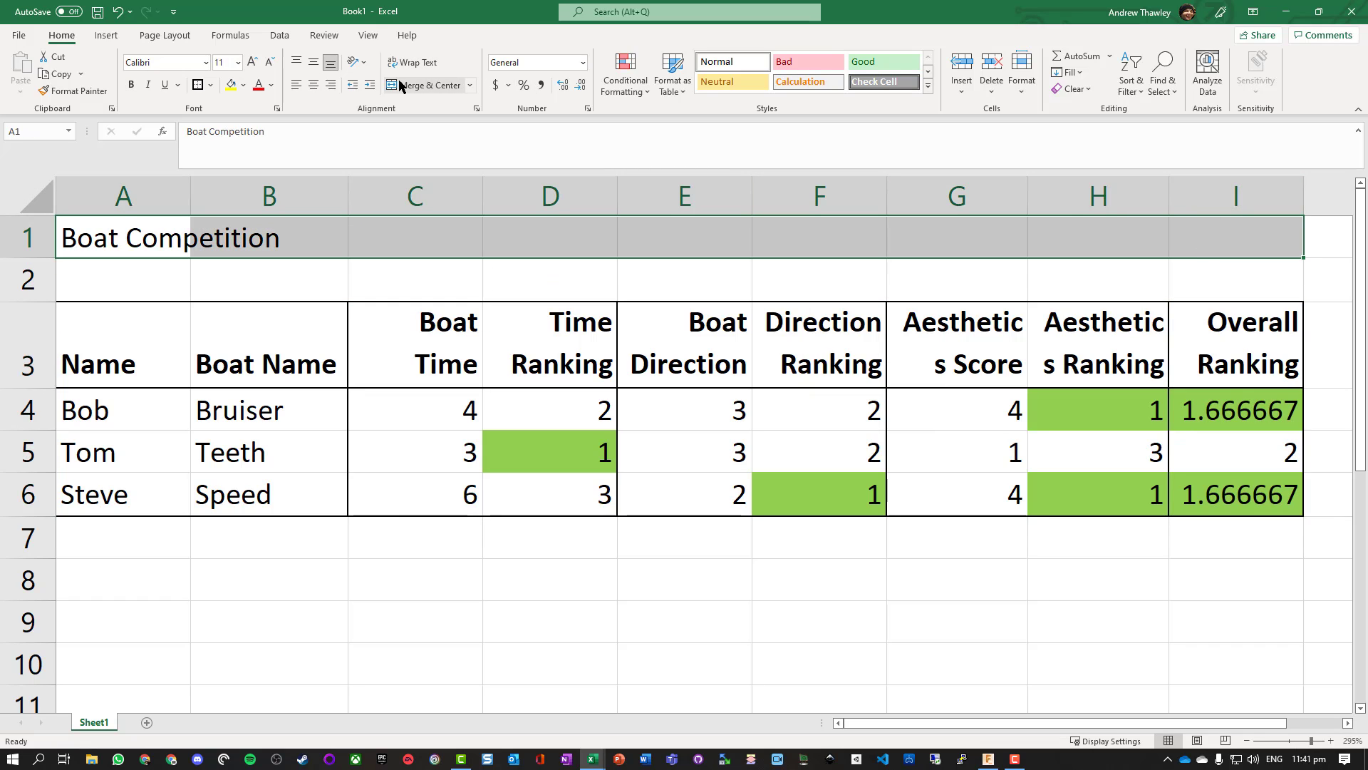
{"action": "left_click", "coordinate": [448, 84]}
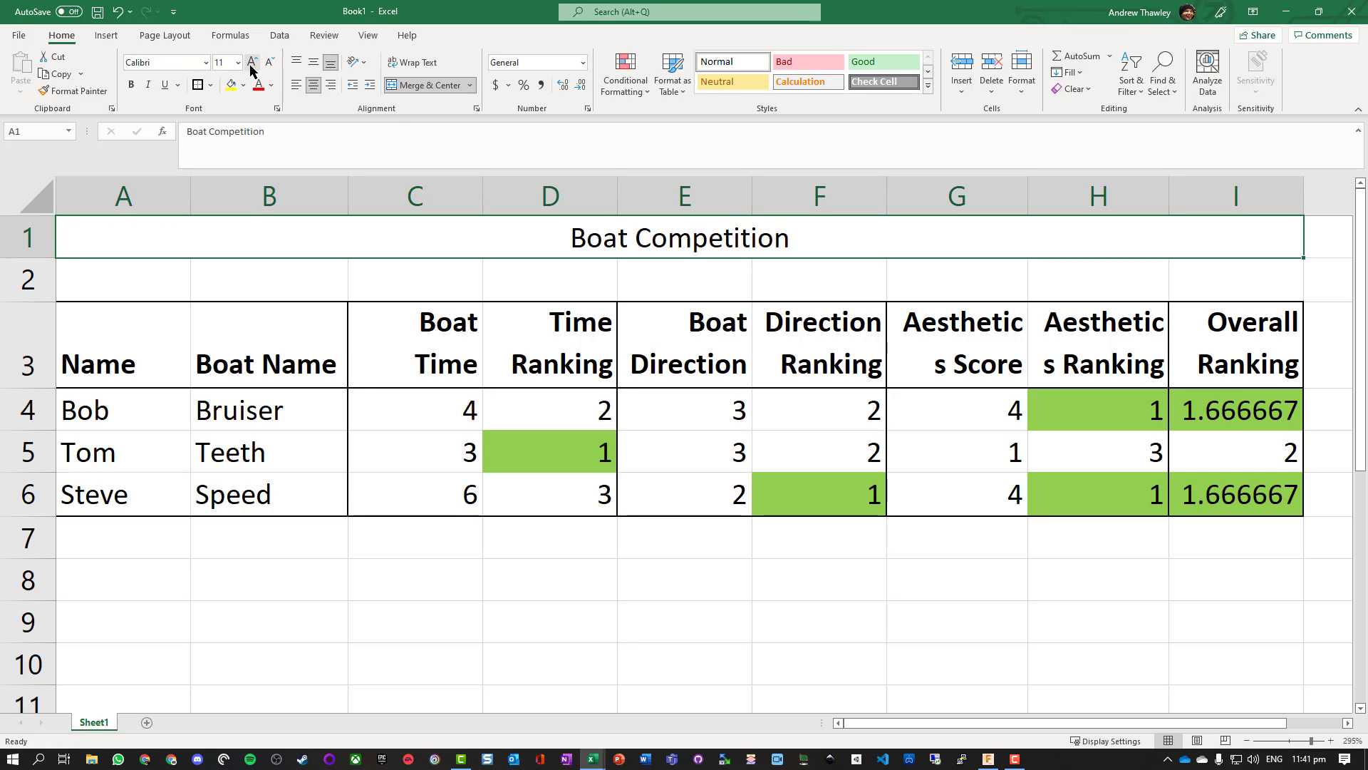
{"action": "left_click", "coordinate": [226, 63]}
{"action": "key", "text": "Return"}
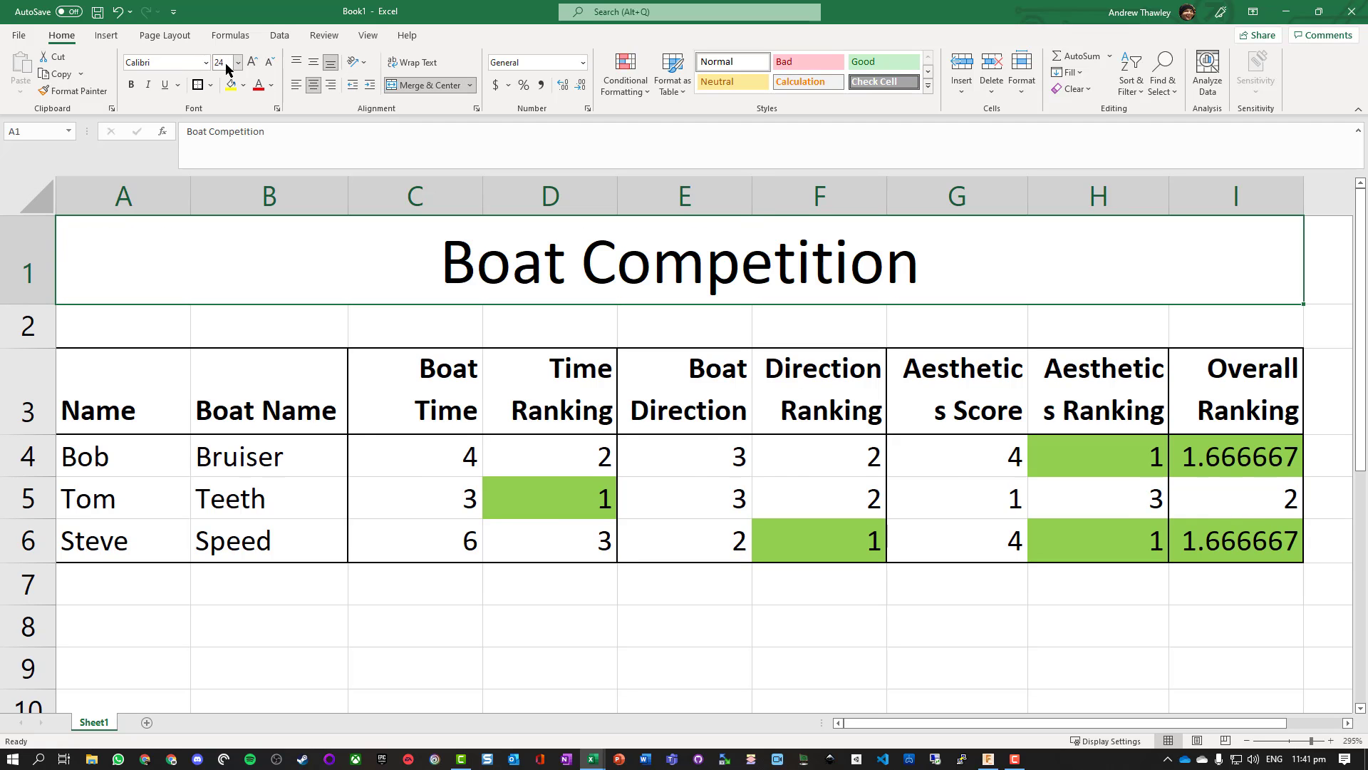
{"action": "left_click", "coordinate": [132, 86]}
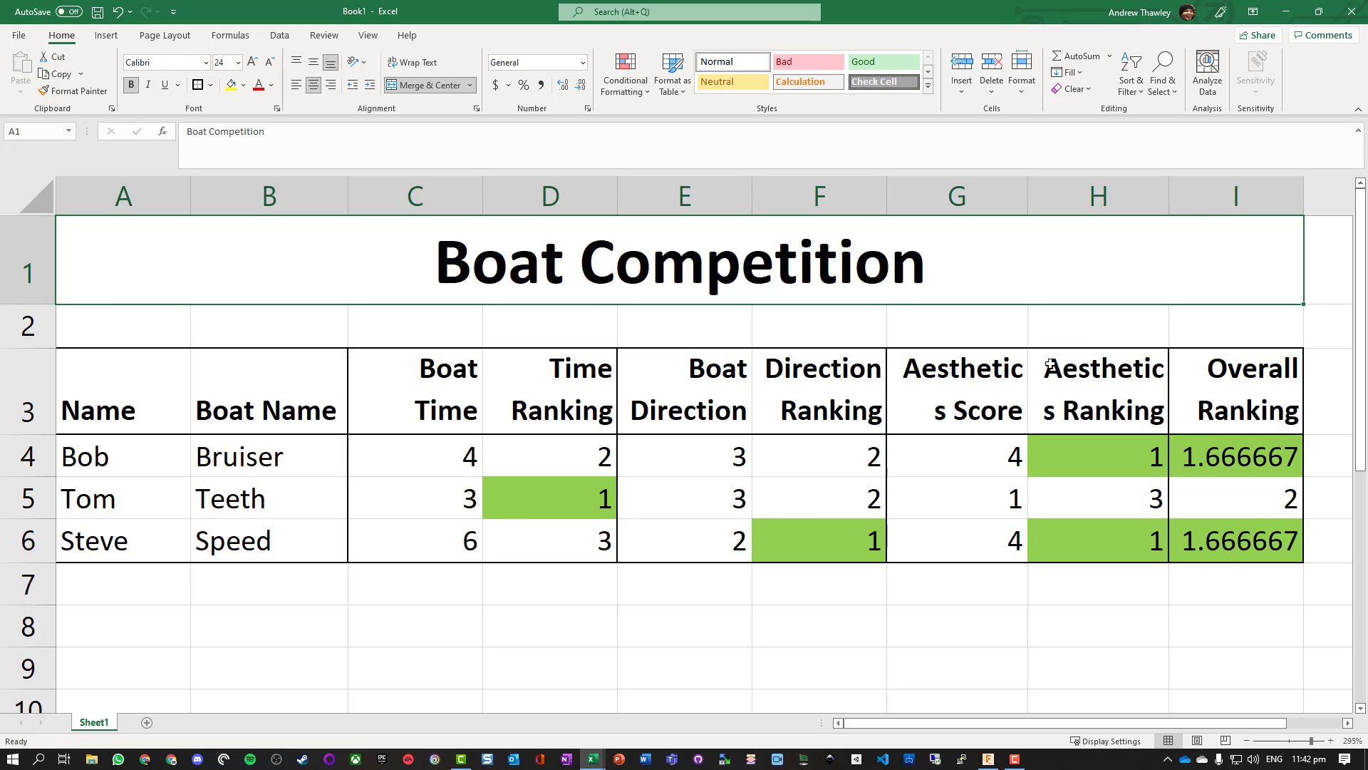
Widen columns G:H, narrow column C and autofit column D to their headings
{"action": "left_click_drag", "start_coordinate": [962, 194], "coordinate": [1036, 192]}
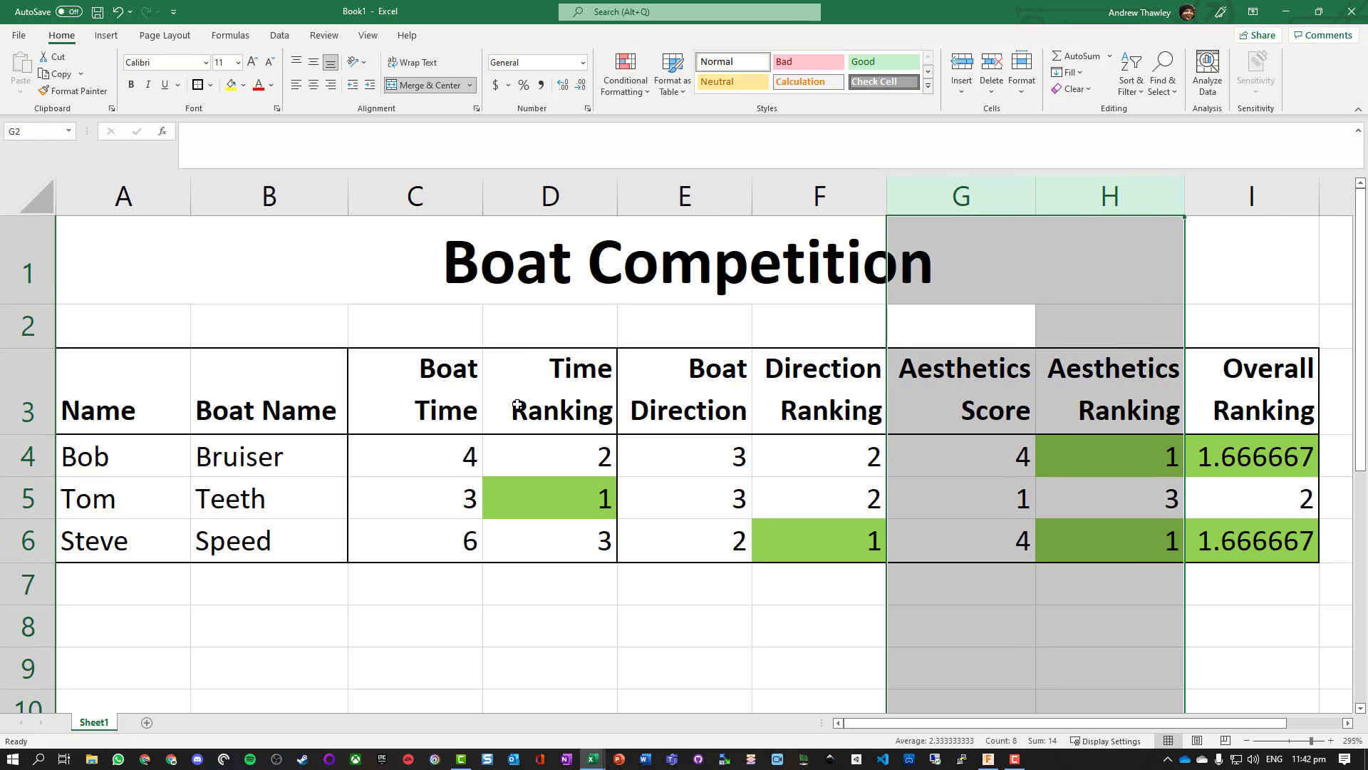
{"action": "left_click_drag", "start_coordinate": [479, 201], "coordinate": [427, 200]}
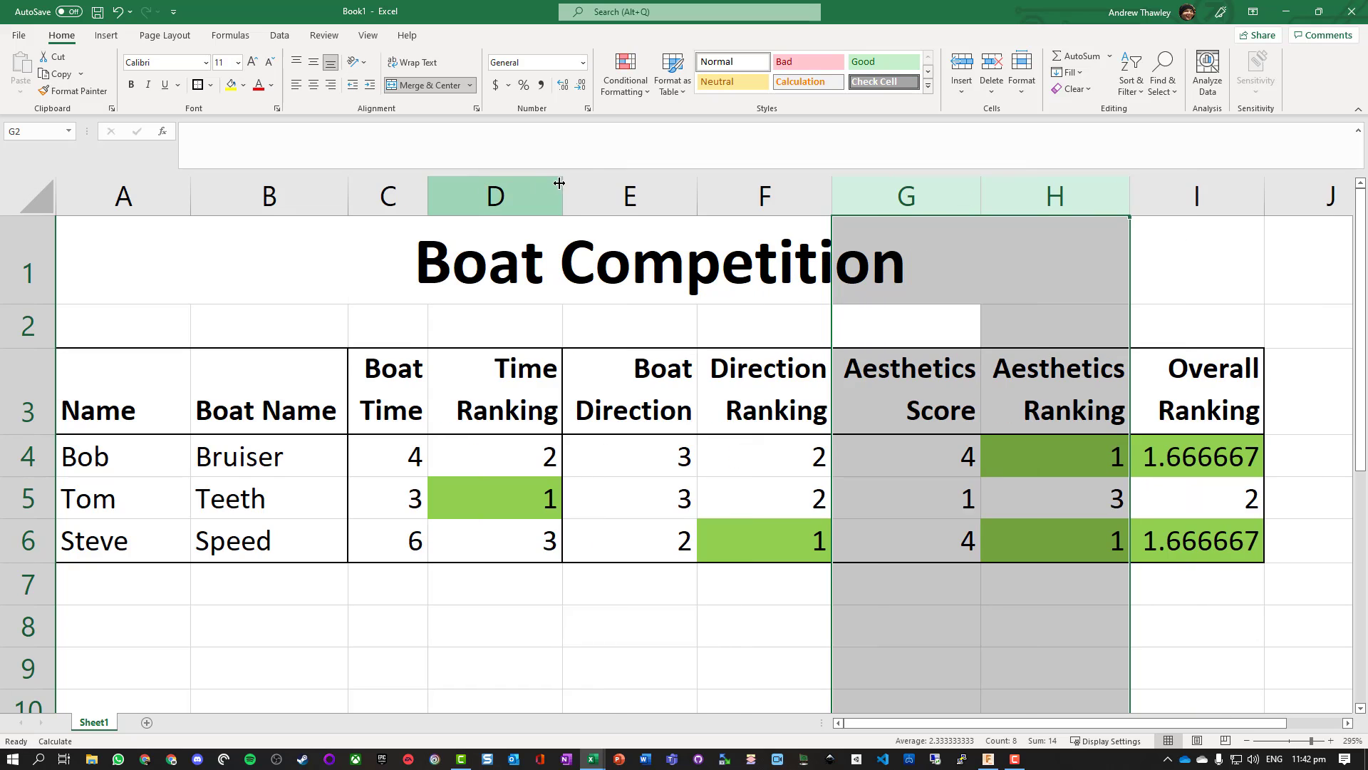
{"action": "double_click", "coordinate": [560, 183]}
{"action": "left_click", "coordinate": [482, 632]}
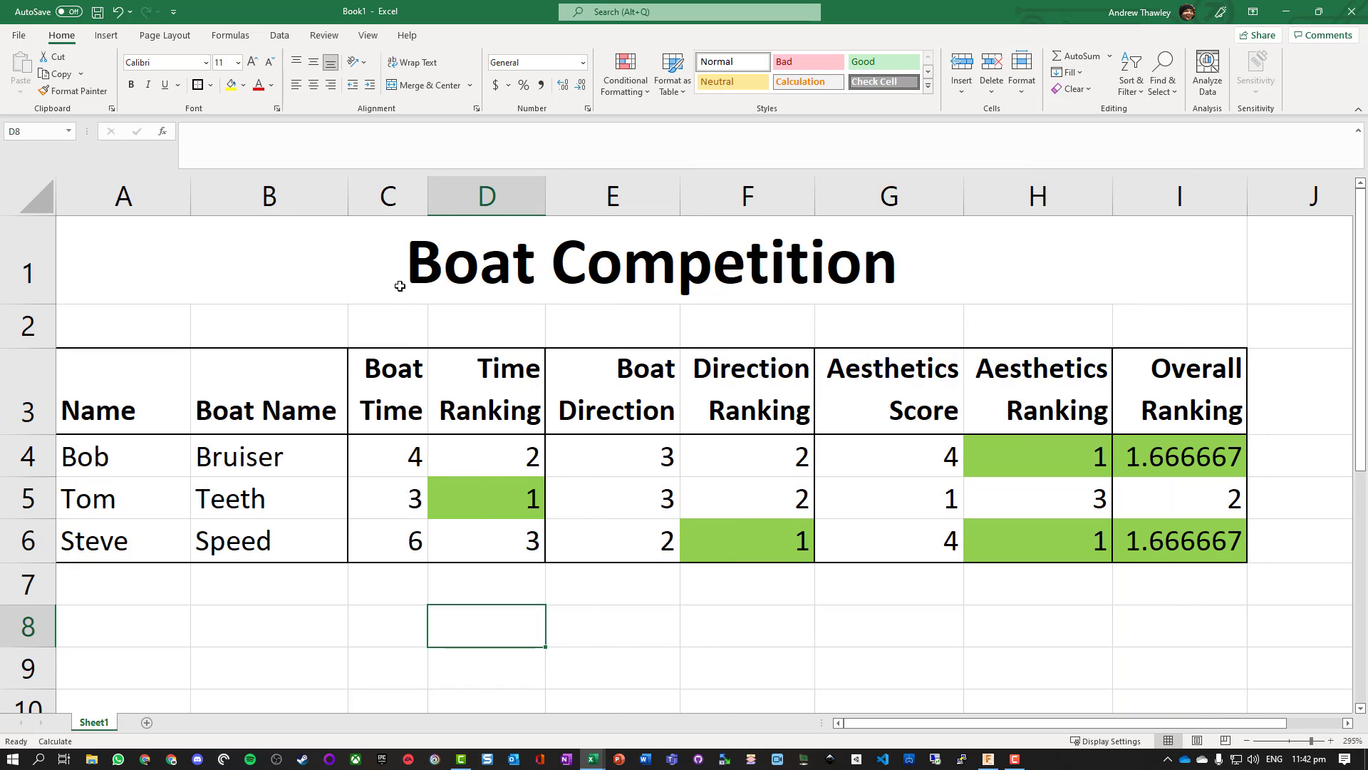
{"action": "mouse_move", "coordinate": [192, 240]}
{"action": "left_mouse_down"}
{"action": "mouse_move", "coordinate": [733, 448]}
{"action": "mouse_move", "coordinate": [1046, 539]}
{"action": "left_mouse_up"}
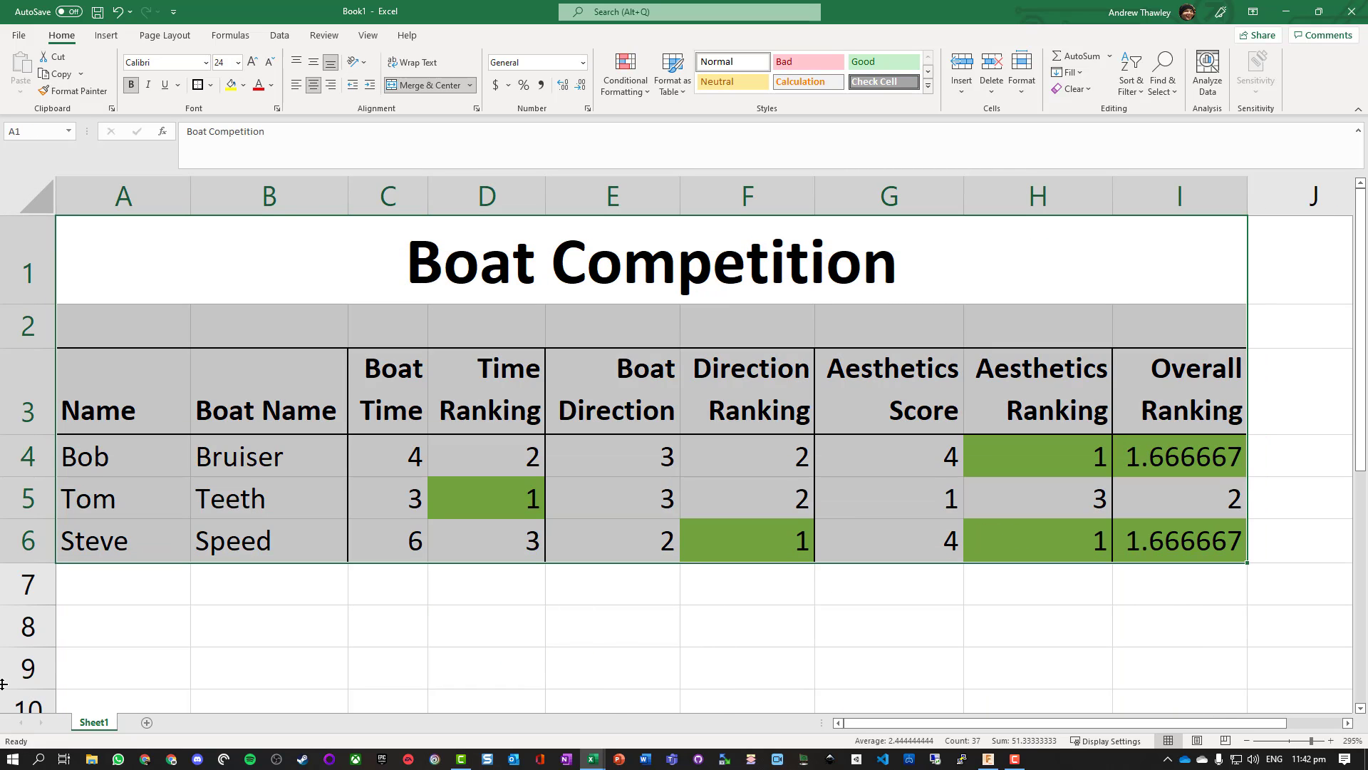
Insert a blank row above the Tom row, then undo it
{"action": "left_click", "coordinate": [26, 500]}
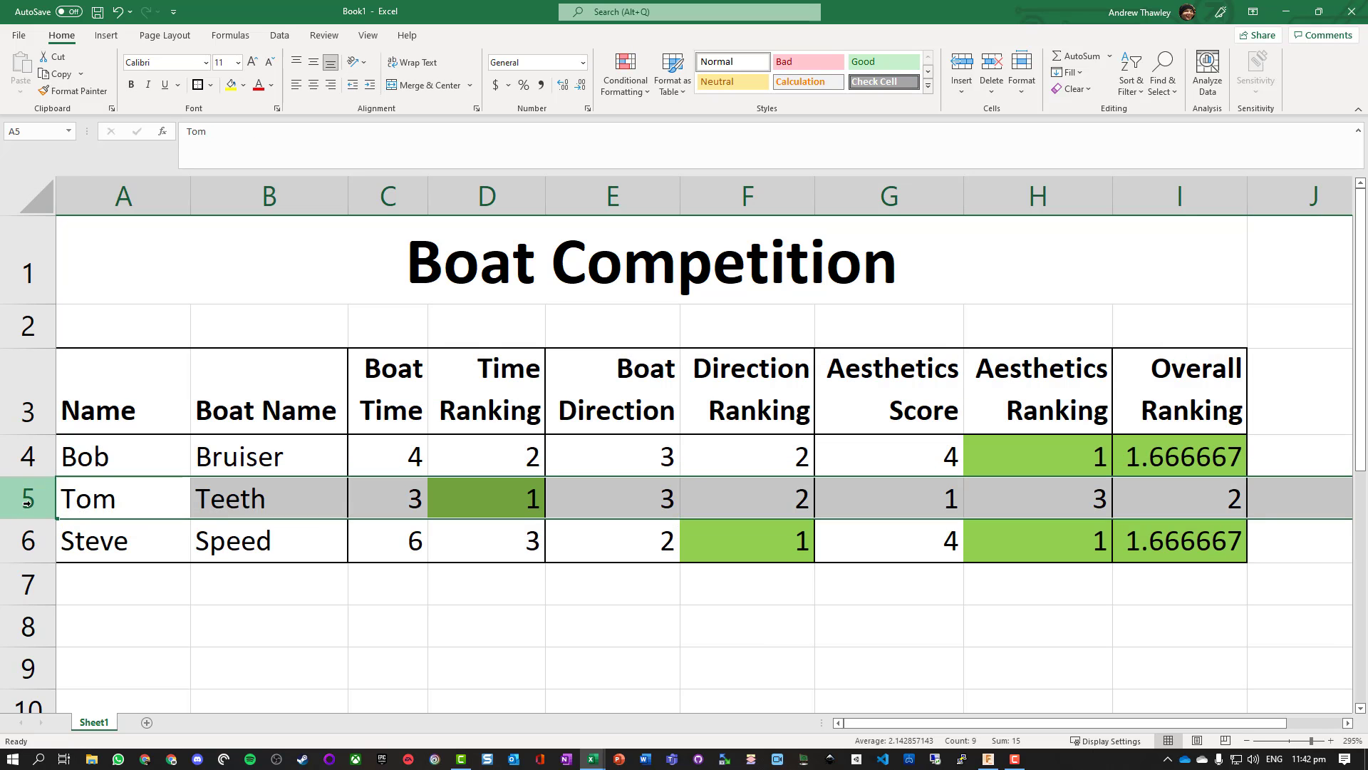
{"action": "right_click", "coordinate": [26, 500]}
{"action": "left_click", "coordinate": [86, 372]}
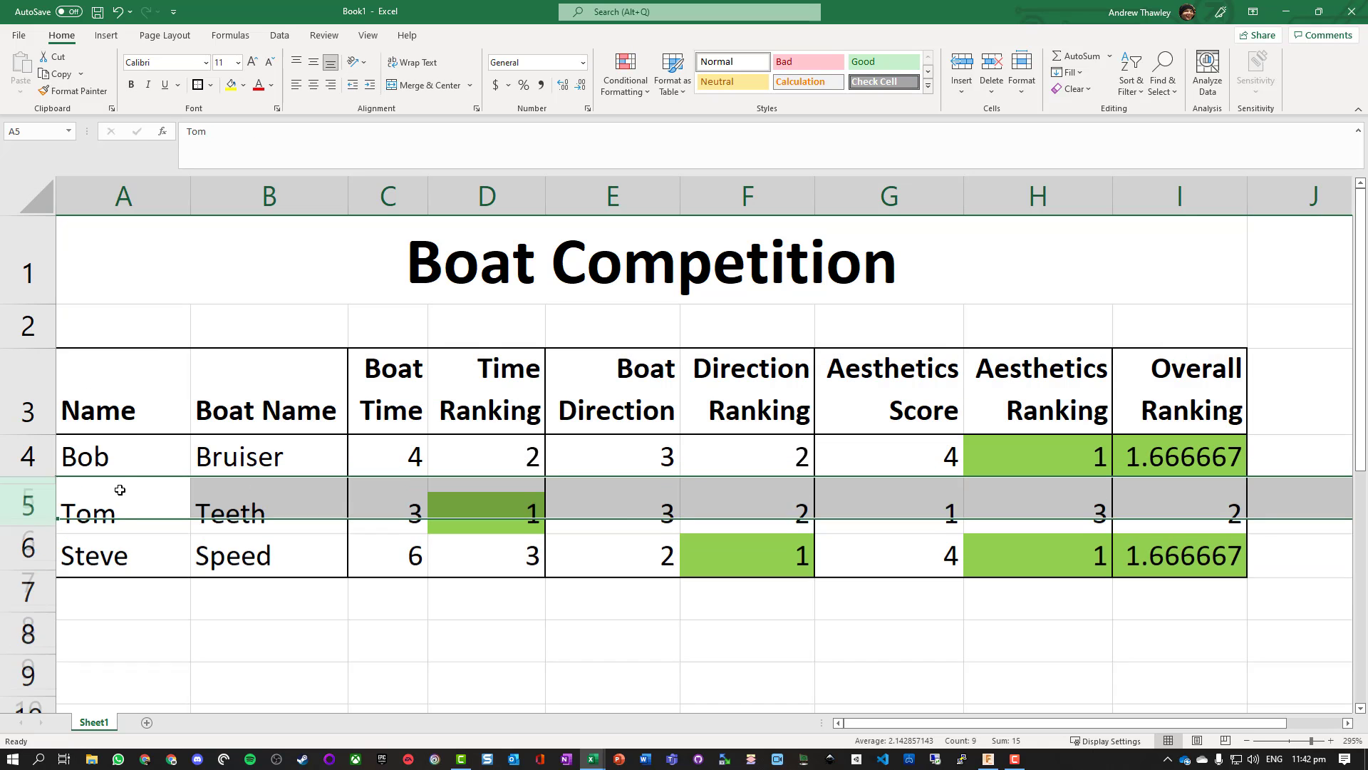
{"action": "left_click", "coordinate": [496, 489]}
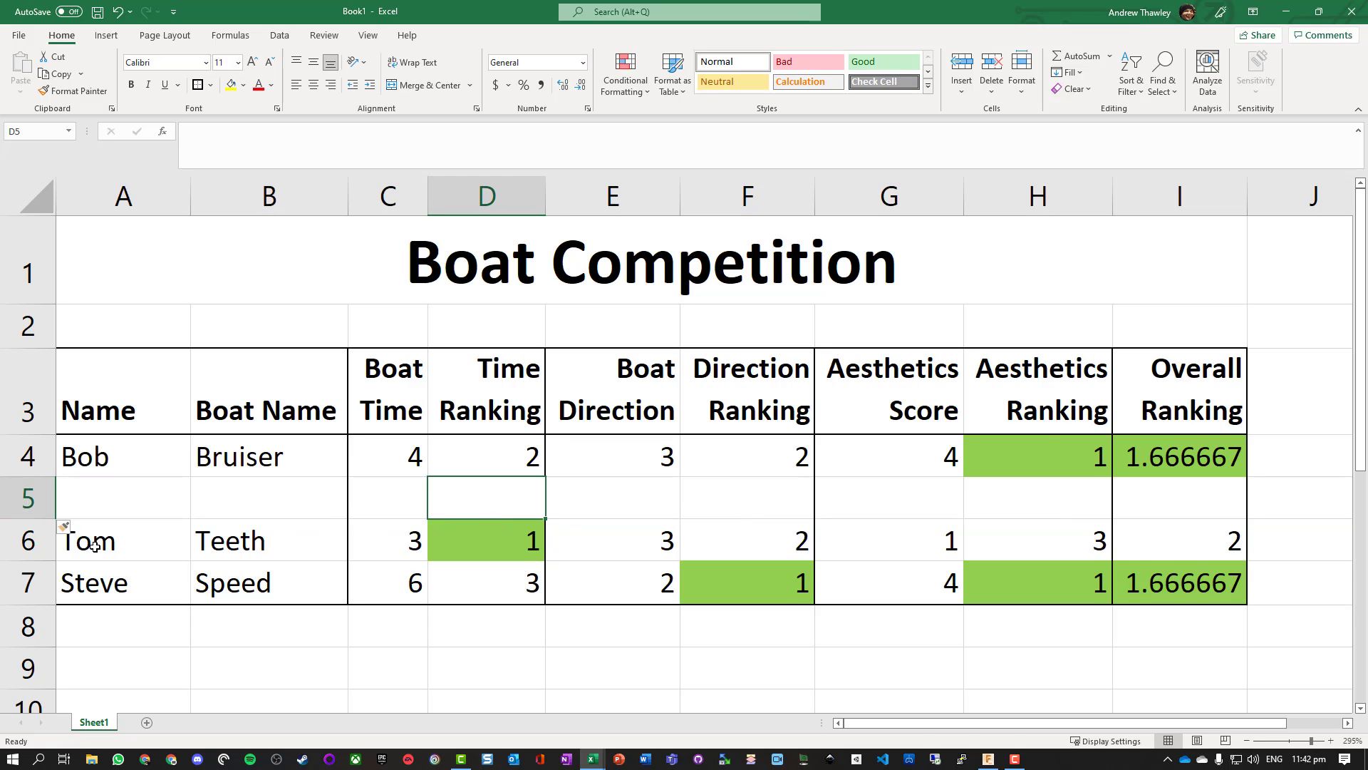
{"action": "key", "text": "ctrl+z"}
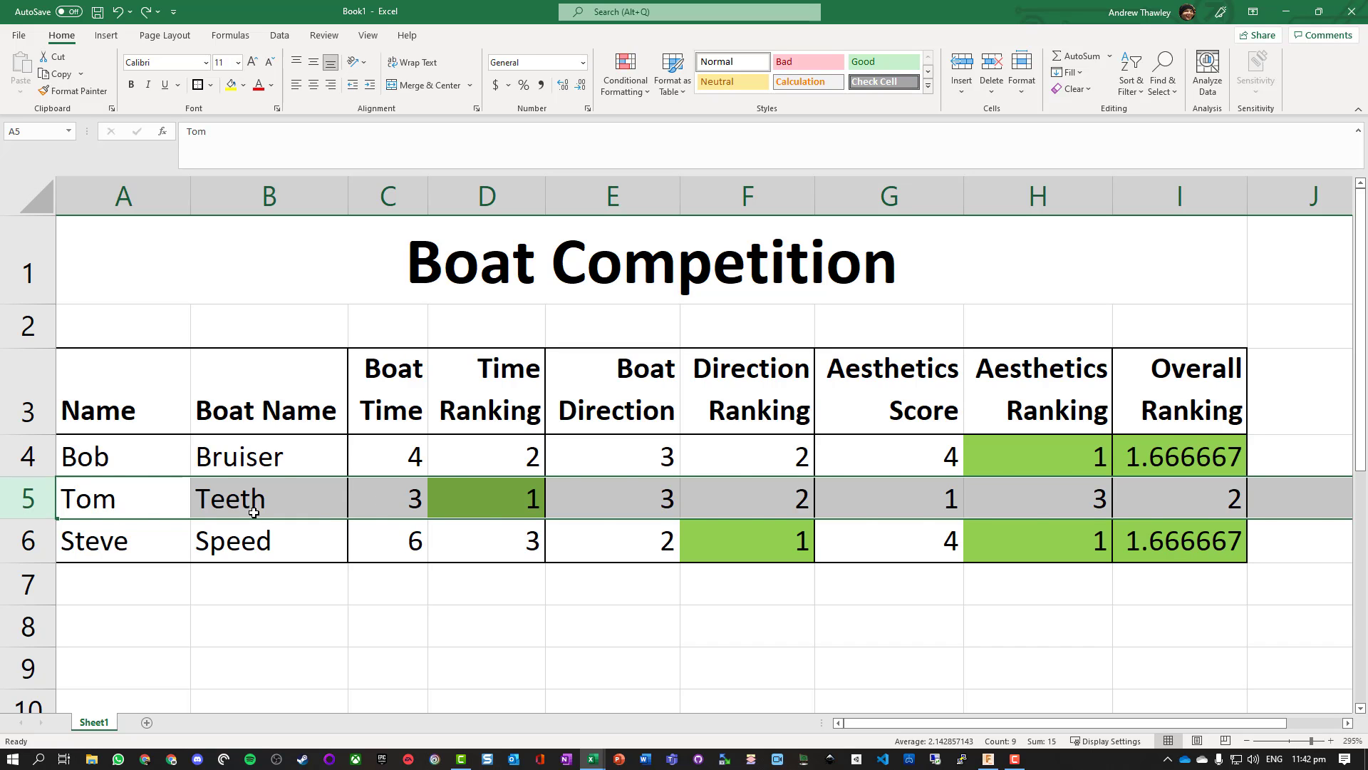
Insert three copied Tom/Teeth rows into the table
{"action": "key", "text": "ctrl+c"}
{"action": "right_click", "coordinate": [29, 503]}
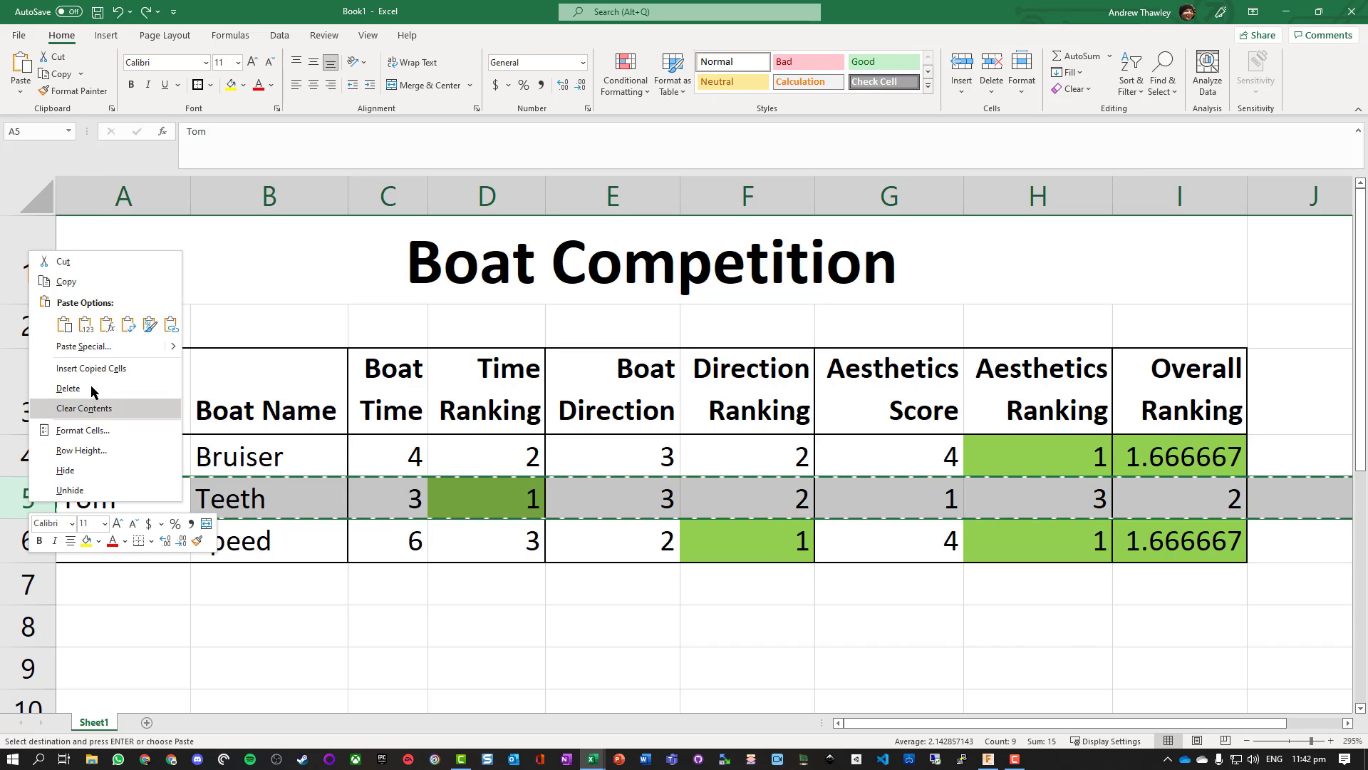
{"action": "left_click", "coordinate": [91, 368]}
{"action": "left_click_drag", "start_coordinate": [29, 536], "coordinate": [34, 499]}
{"action": "right_click", "coordinate": [34, 498]}
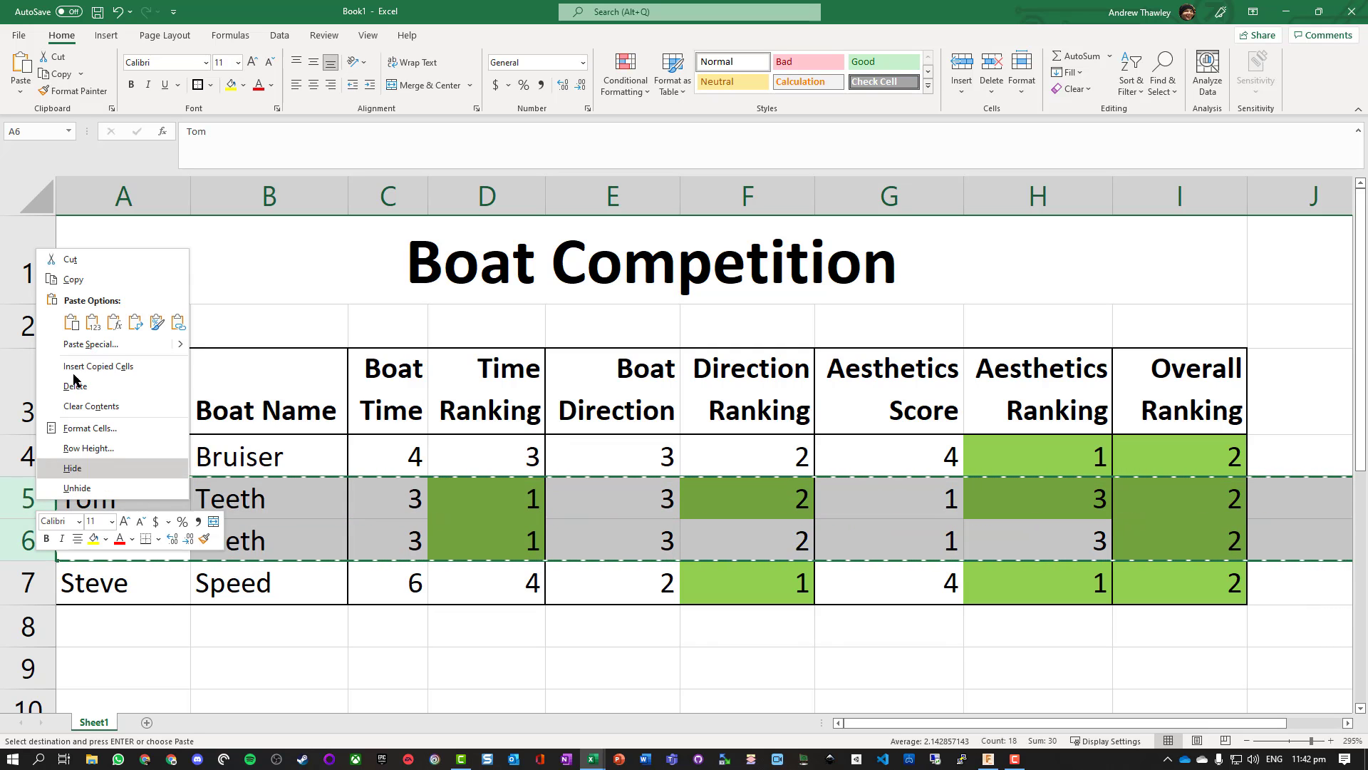
{"action": "left_click", "coordinate": [75, 365]}
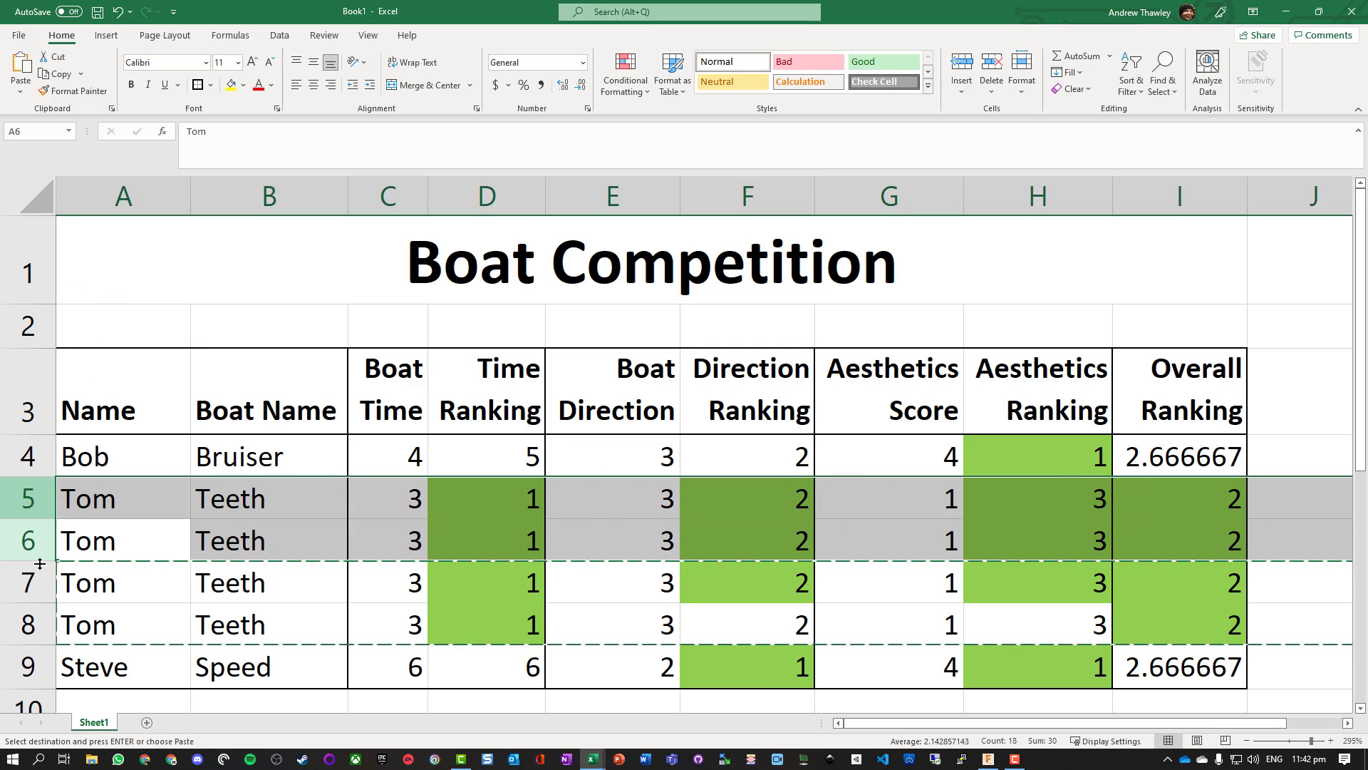
Clear the Boat Time values in C5:C7 and Boat Direction values in E5:E7
{"action": "left_click", "coordinate": [452, 498]}
{"action": "left_click", "coordinate": [387, 509]}
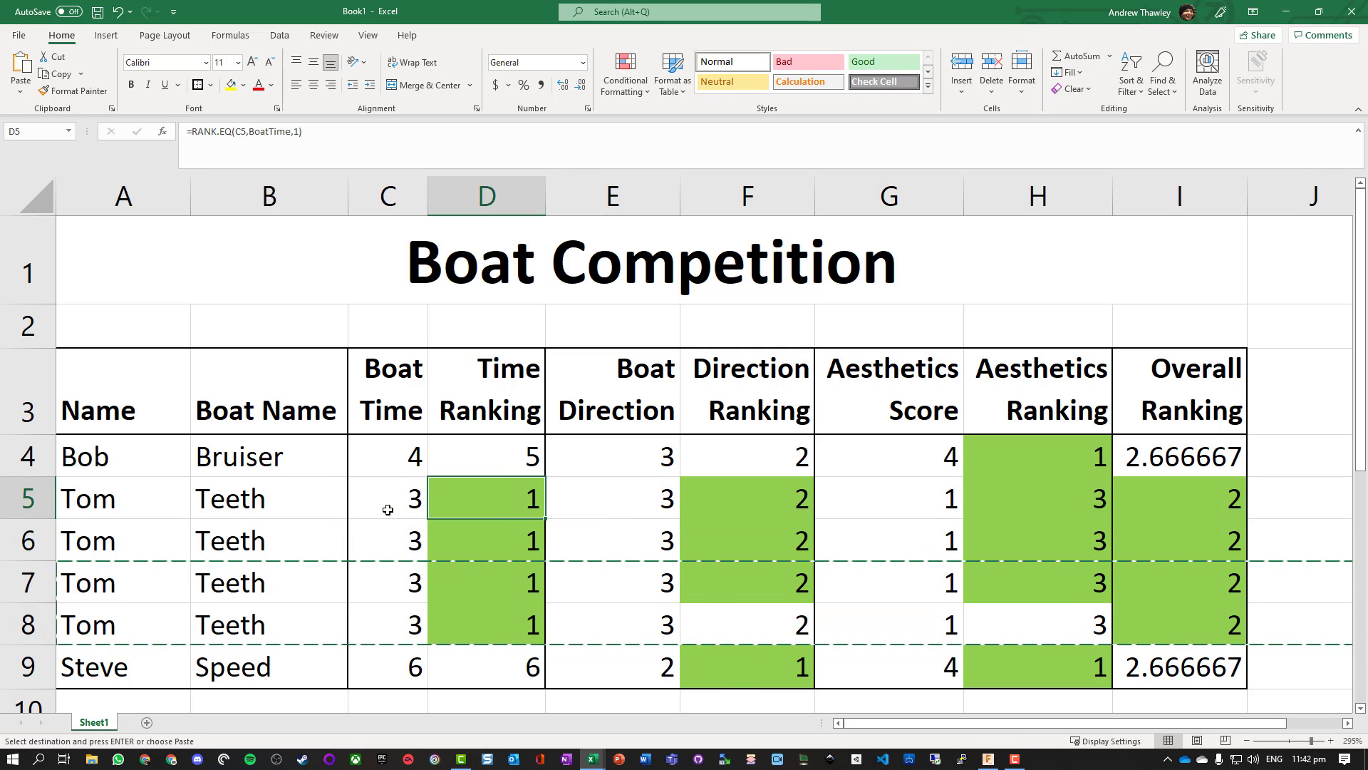
{"action": "left_click", "coordinate": [473, 533]}
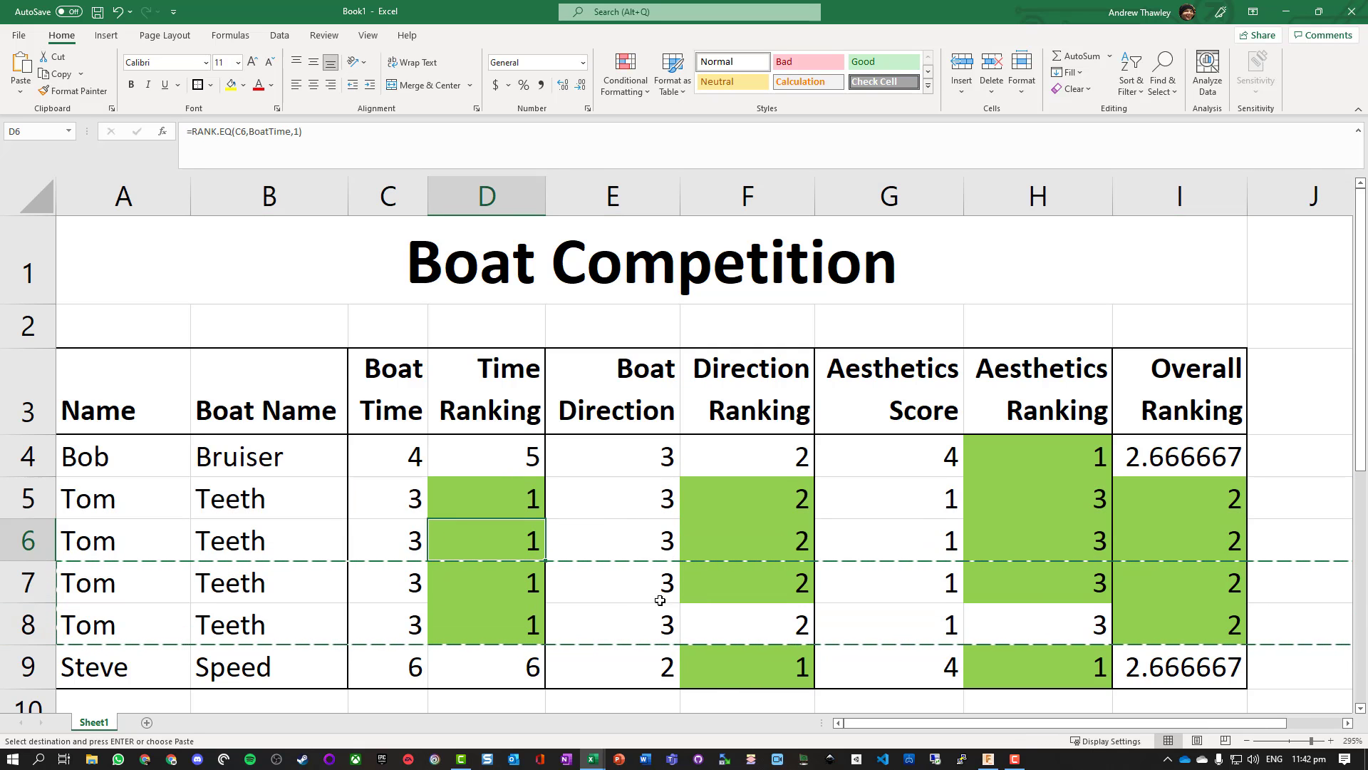
{"action": "scroll", "coordinate": [677, 596], "scroll_direction": "down", "scroll_amount": 3}
{"action": "scroll", "coordinate": [214, 451], "scroll_direction": "up", "scroll_amount": 3}
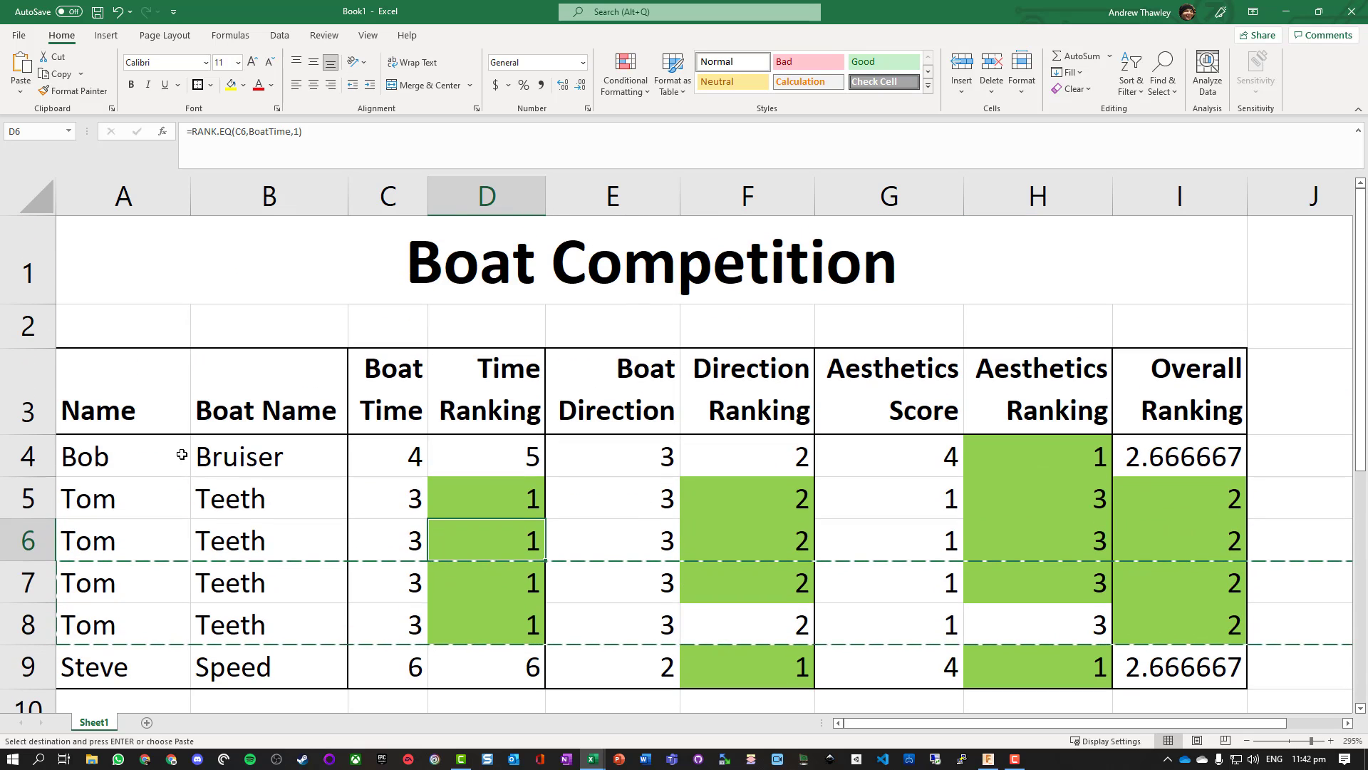
{"action": "left_click_drag", "start_coordinate": [389, 484], "coordinate": [402, 588]}
{"action": "key", "text": "Delete"}
{"action": "left_click_drag", "start_coordinate": [651, 495], "coordinate": [656, 565]}
{"action": "key", "text": "Delete"}
{"action": "left_click", "coordinate": [380, 500]}
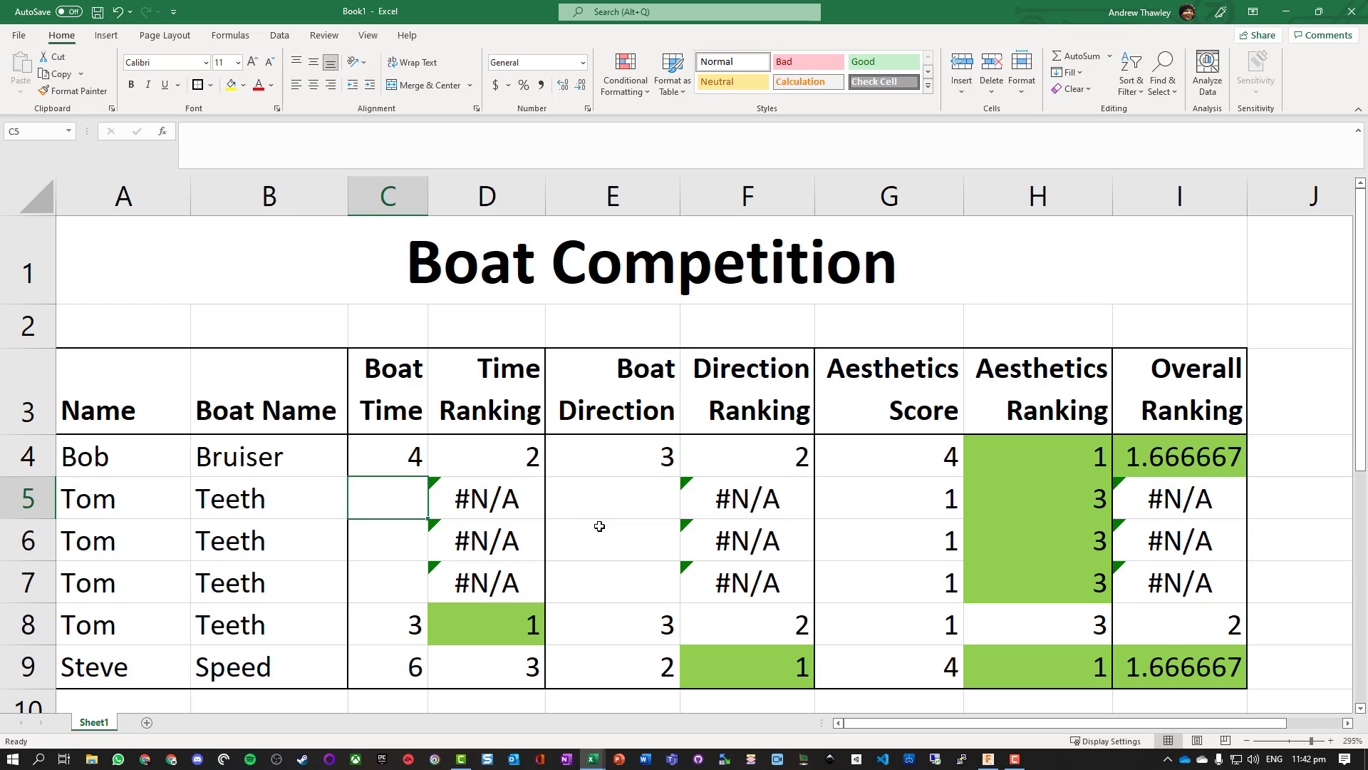
Save the workbook to the Desktop as Boat Ranking Calculator Example.xlsx
{"action": "key", "text": "ctrl+s"}
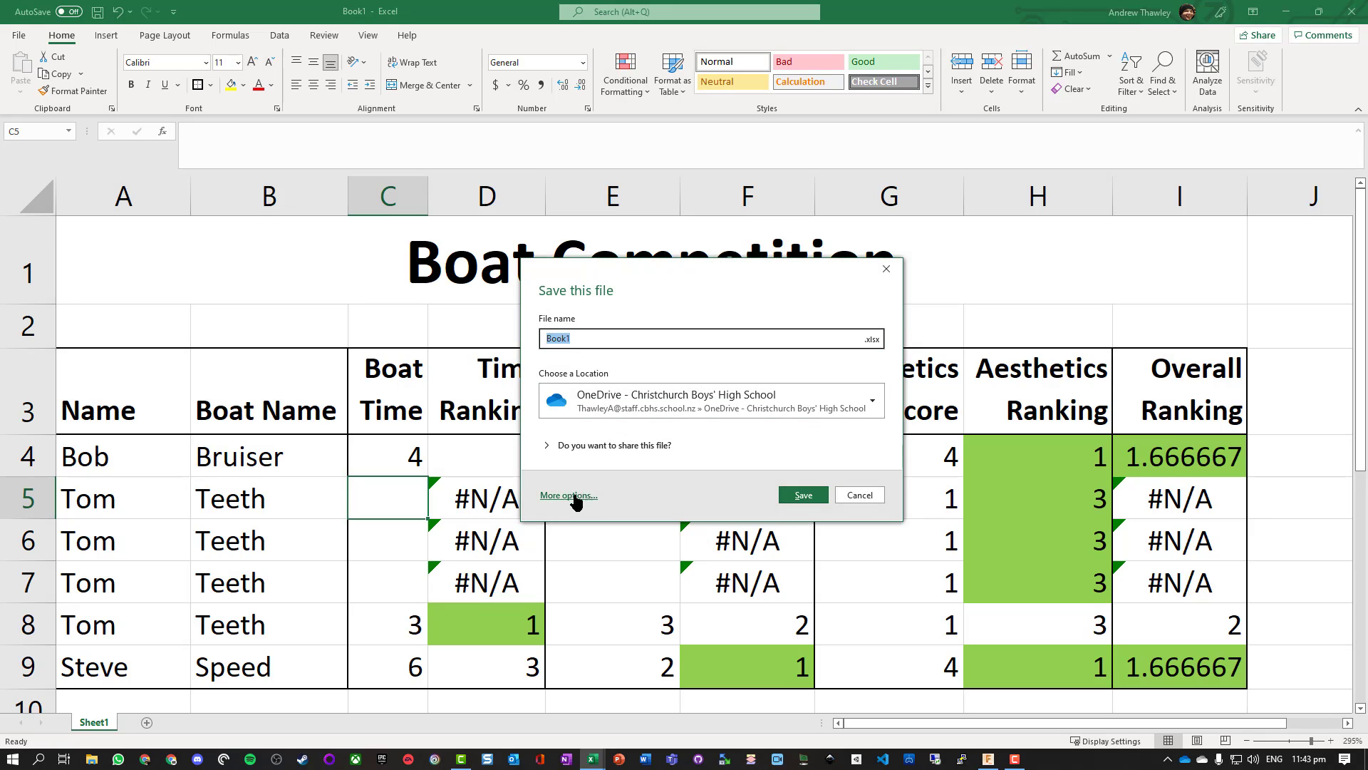
{"action": "left_click", "coordinate": [568, 495]}
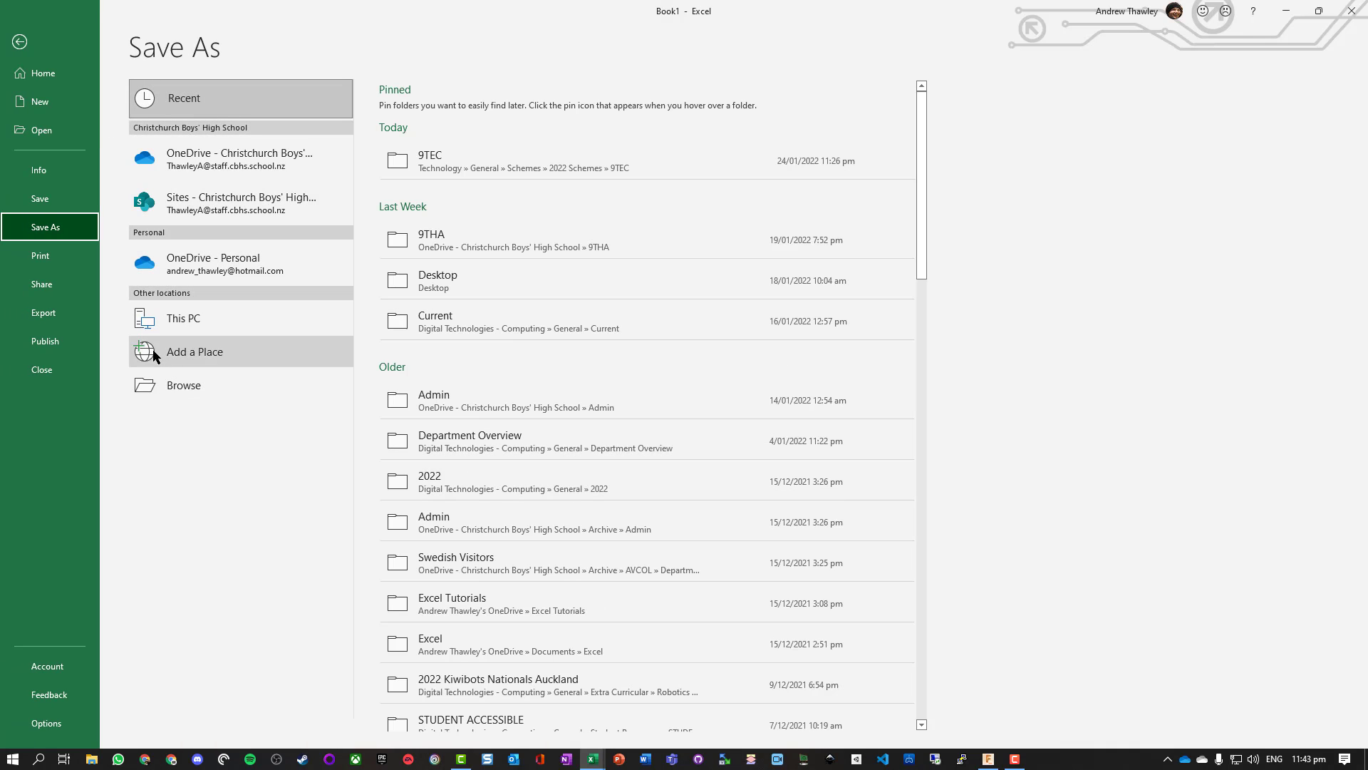
{"action": "left_click", "coordinate": [179, 394]}
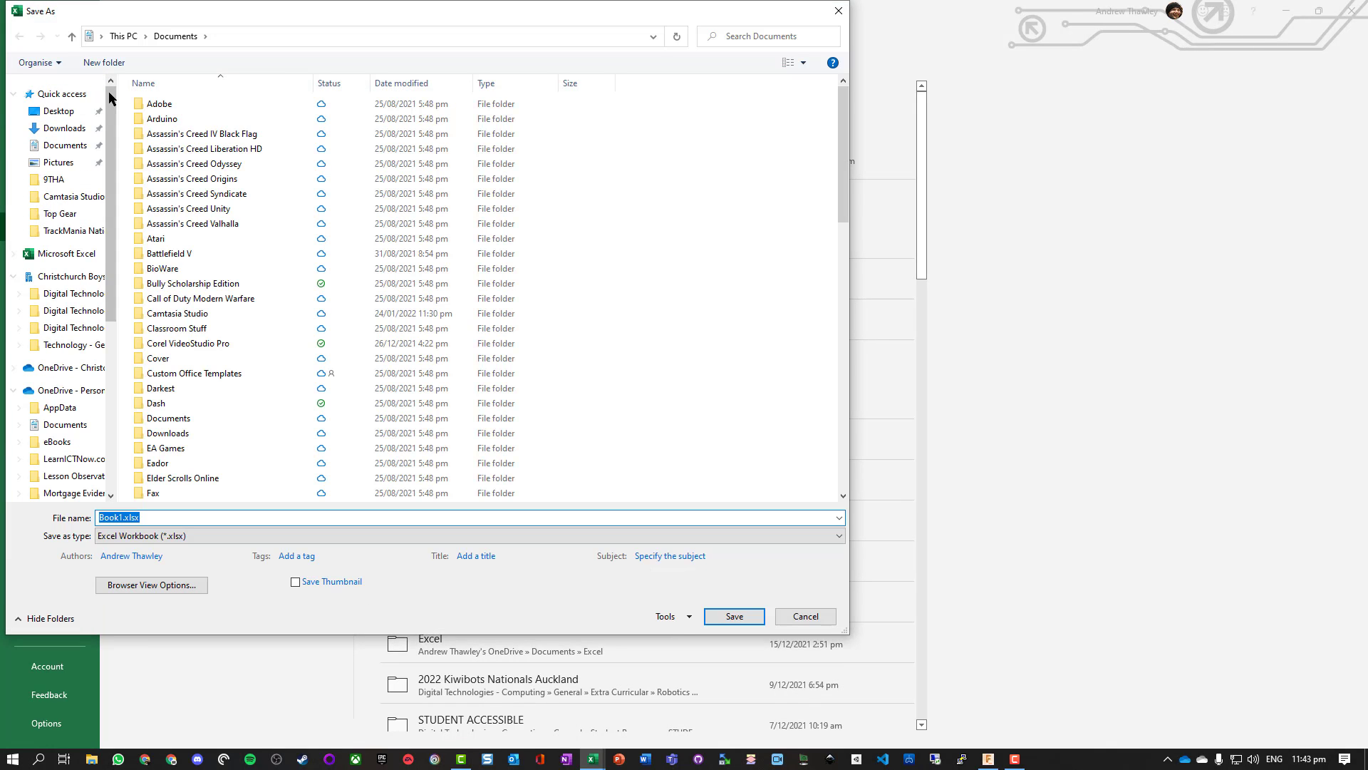
{"action": "left_click", "coordinate": [62, 112]}
{"action": "left_click", "coordinate": [164, 516]}
{"action": "double_click", "coordinate": [153, 517]}
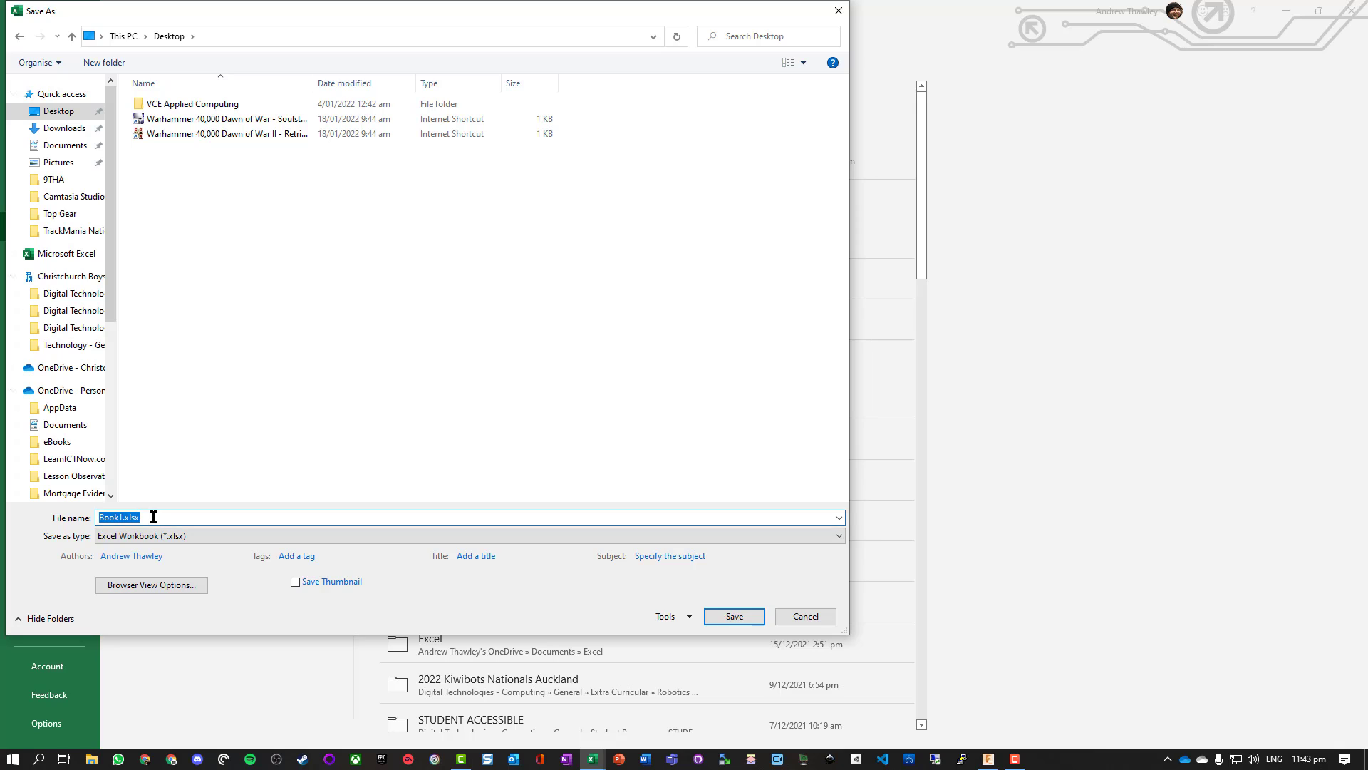
{"action": "type", "text": "Boat Ranking Calculator"}
{"action": "key", "text": "Return"}
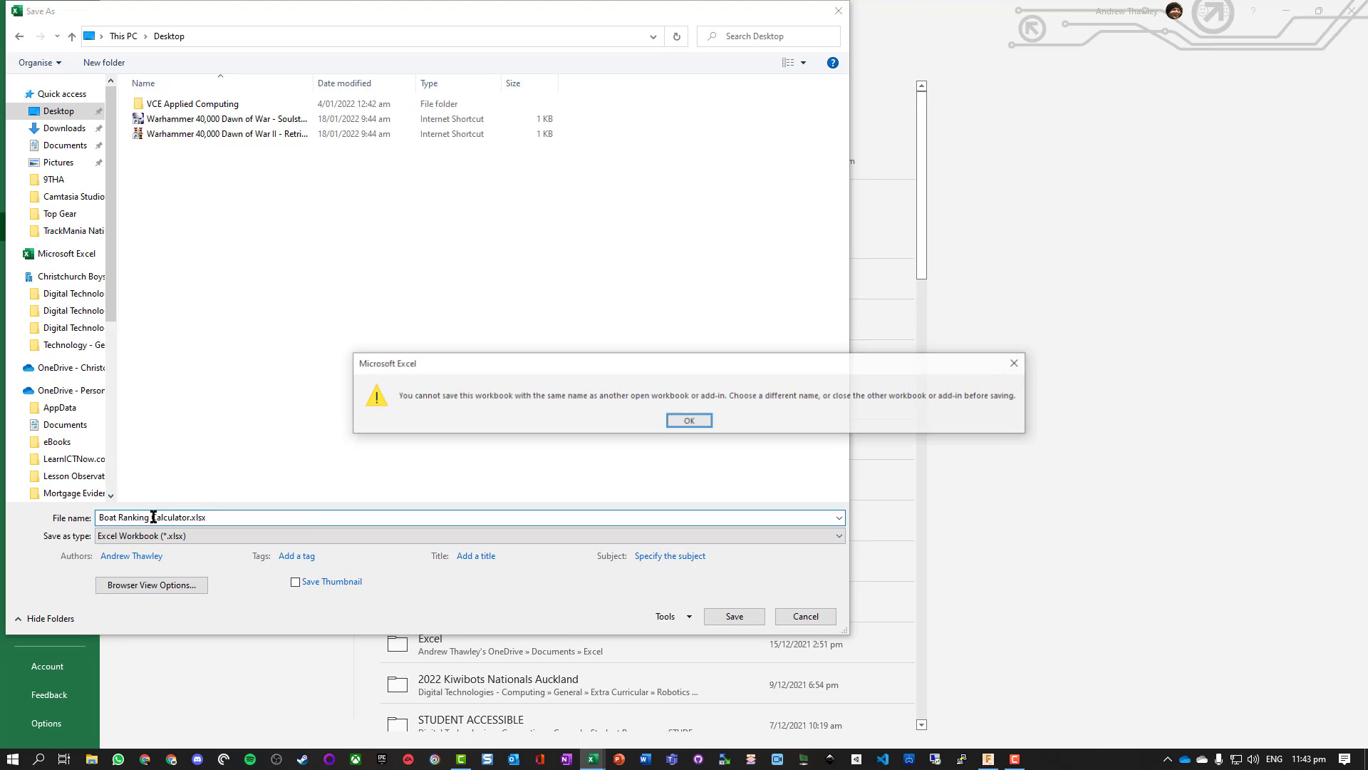
{"action": "left_click", "coordinate": [683, 425]}
{"action": "left_click", "coordinate": [189, 520]}
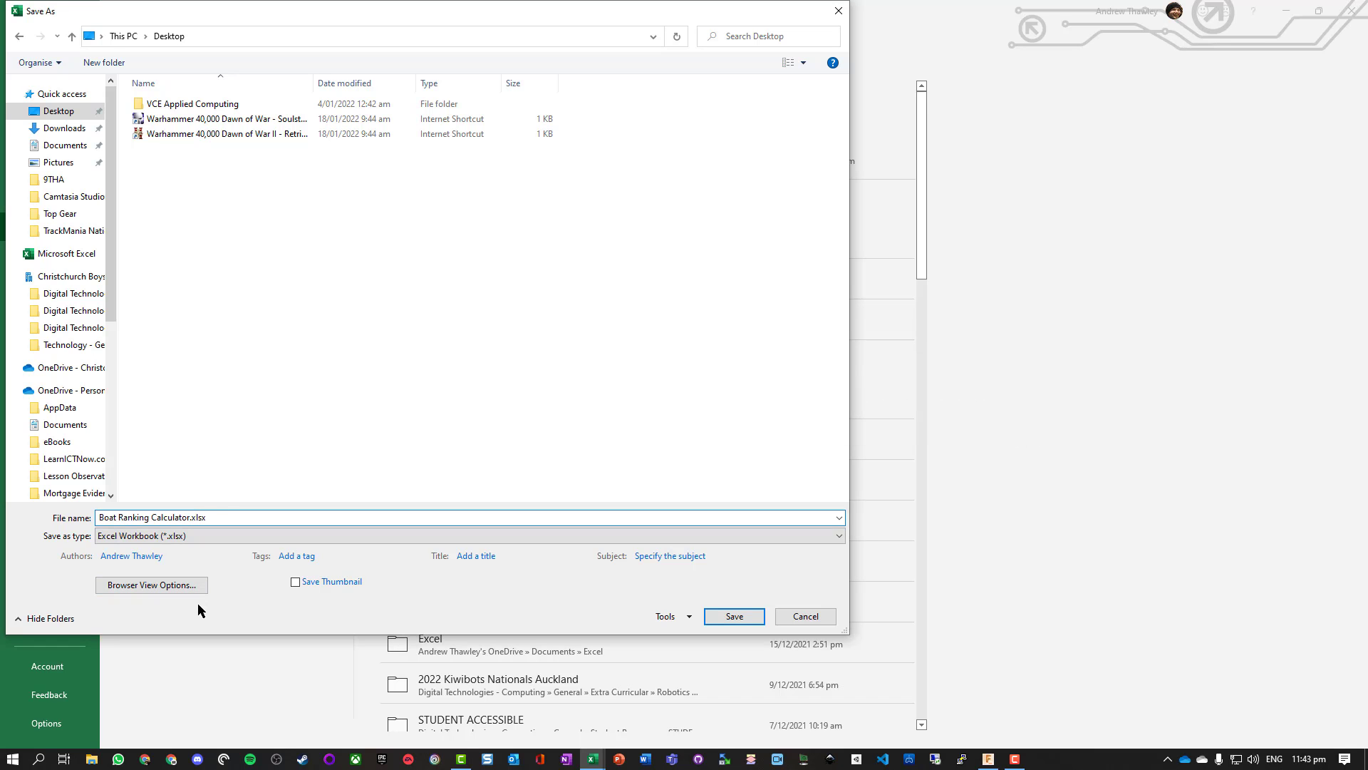
{"action": "type", "text": "Examp"}
{"action": "type", "text": "le"}
{"action": "key", "text": "Return"}
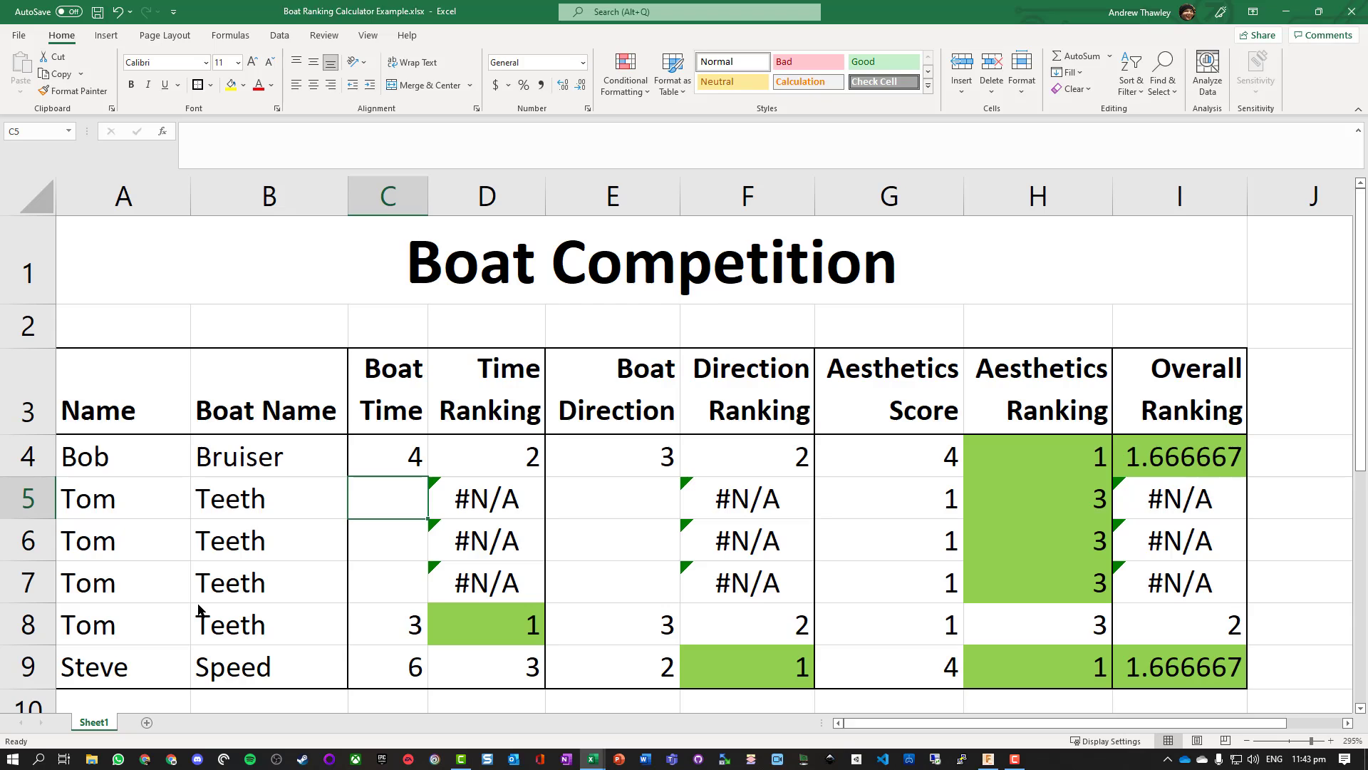
{"action": "left_click", "coordinate": [485, 497]}
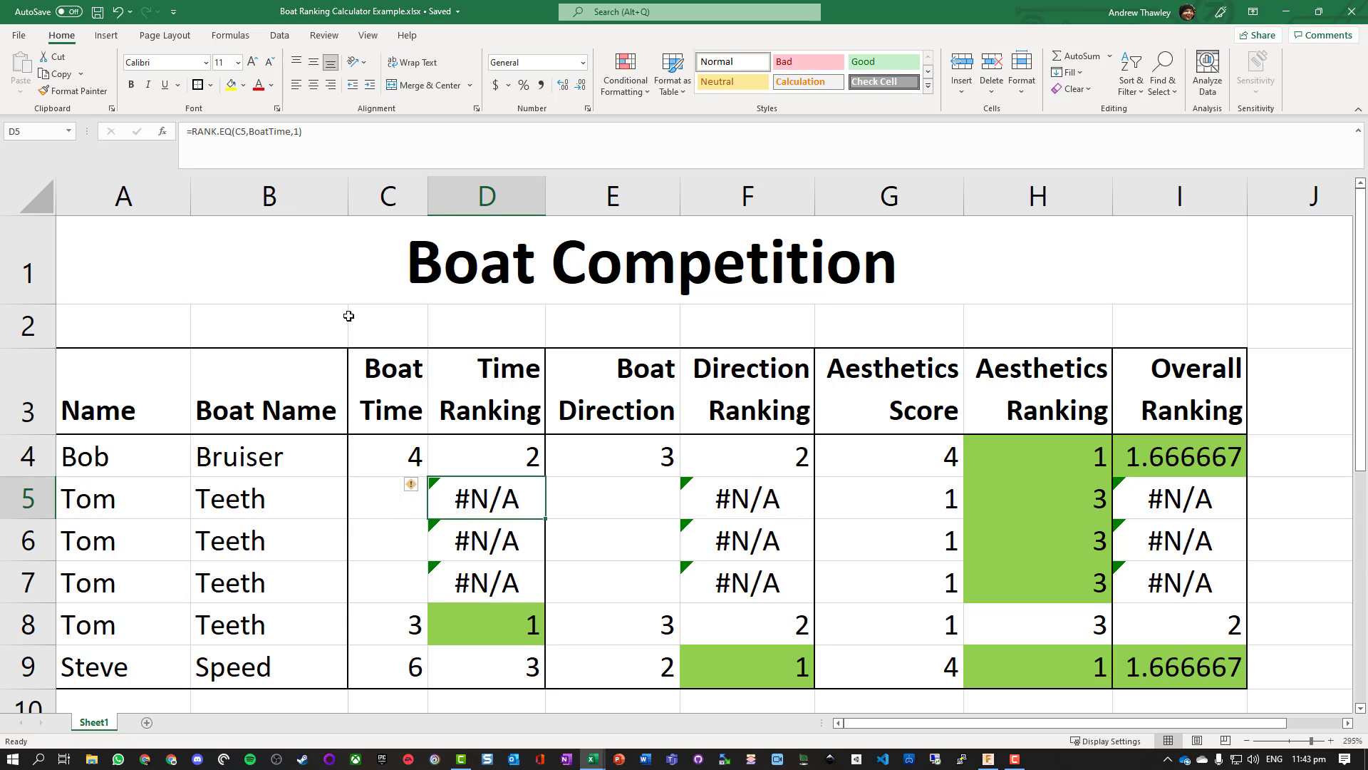
{"action": "double_click", "coordinate": [101, 723]}
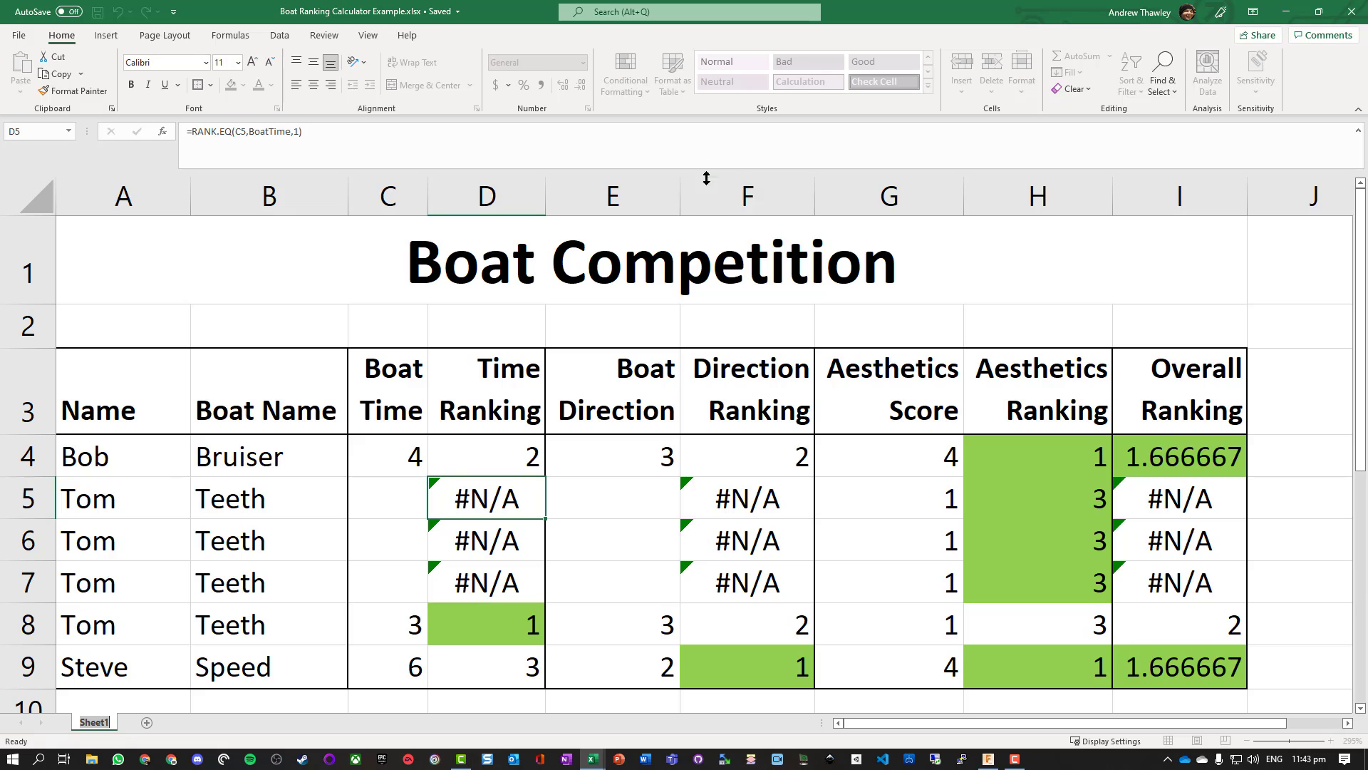
{"action": "left_click", "coordinate": [524, 284]}
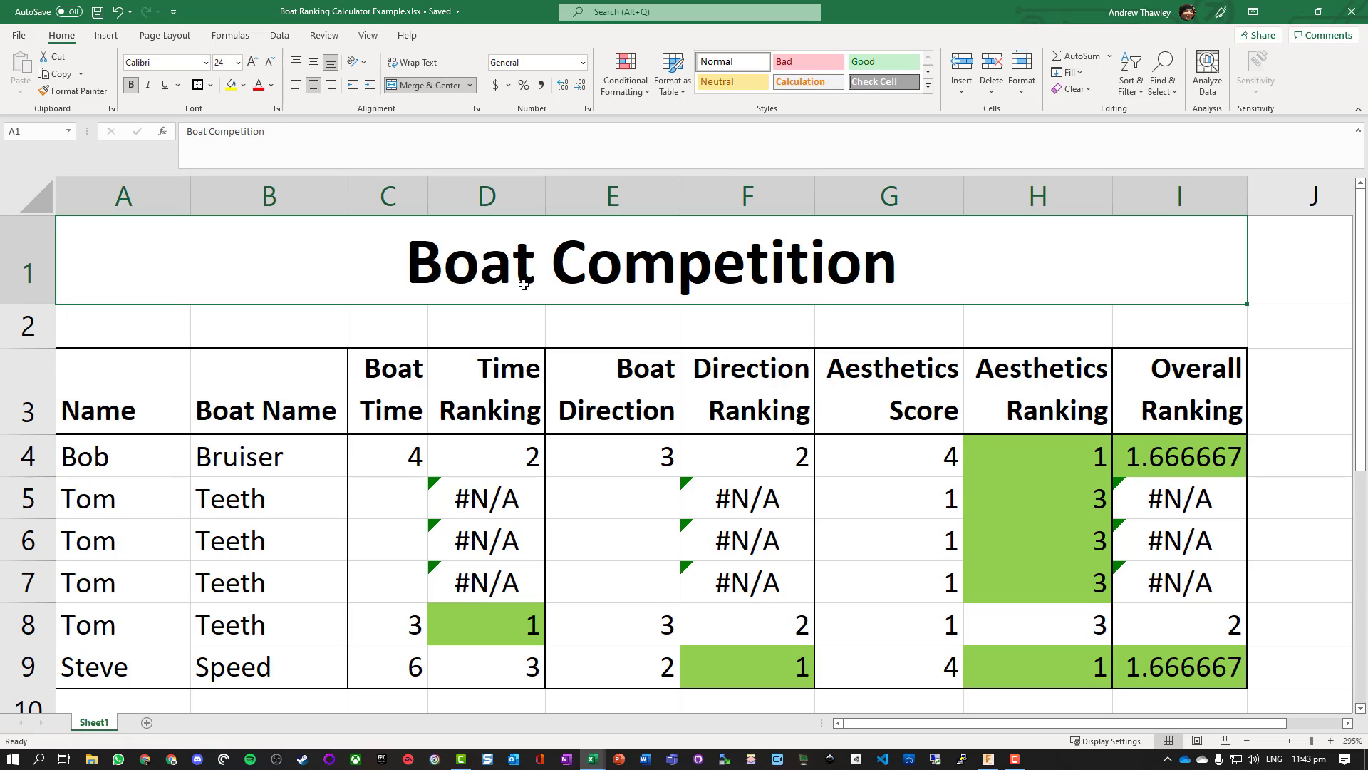
{"action": "left_click", "coordinate": [573, 345]}
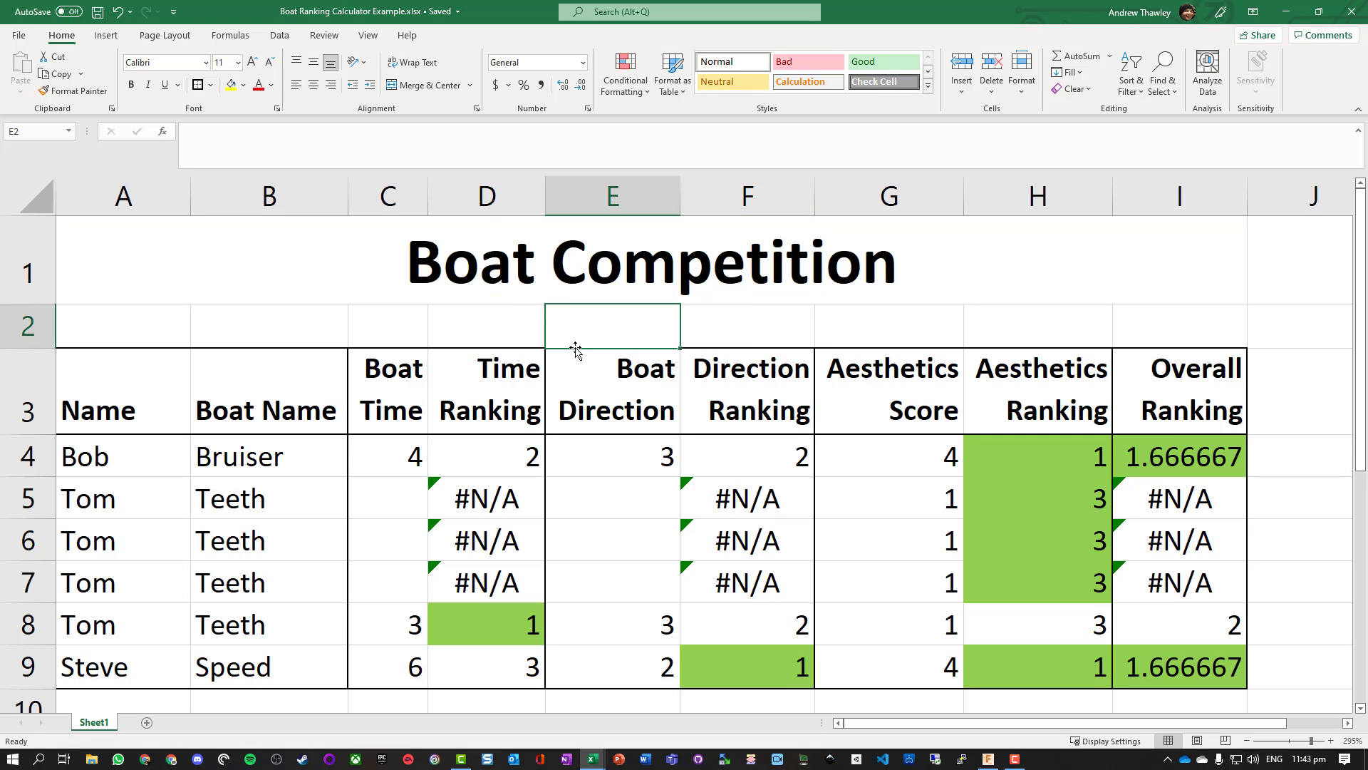